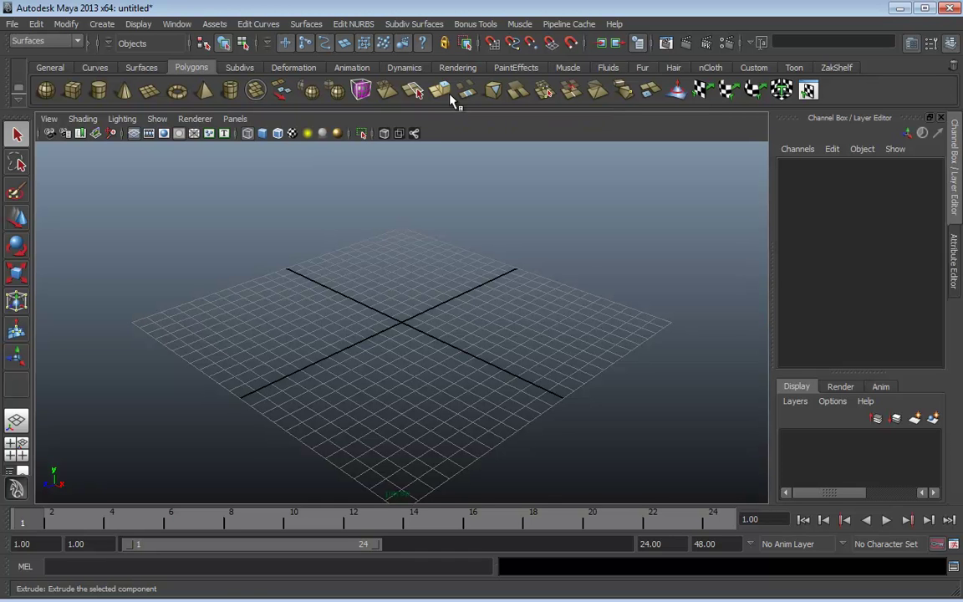
Step: Examine the 3D Views background and gradient colours in the Color Settings, and close the window
left_click(177, 24)
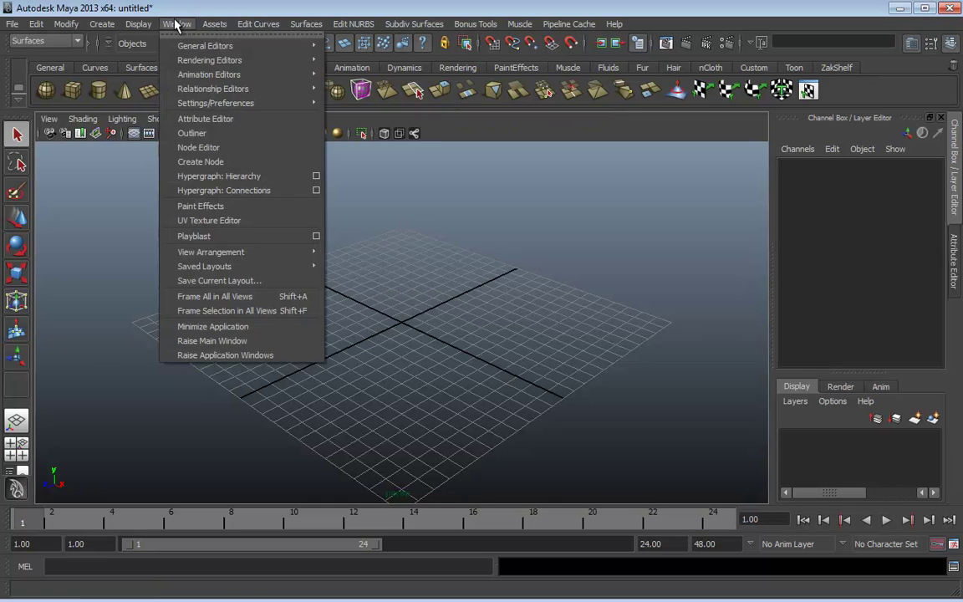
mouse_move(215, 103)
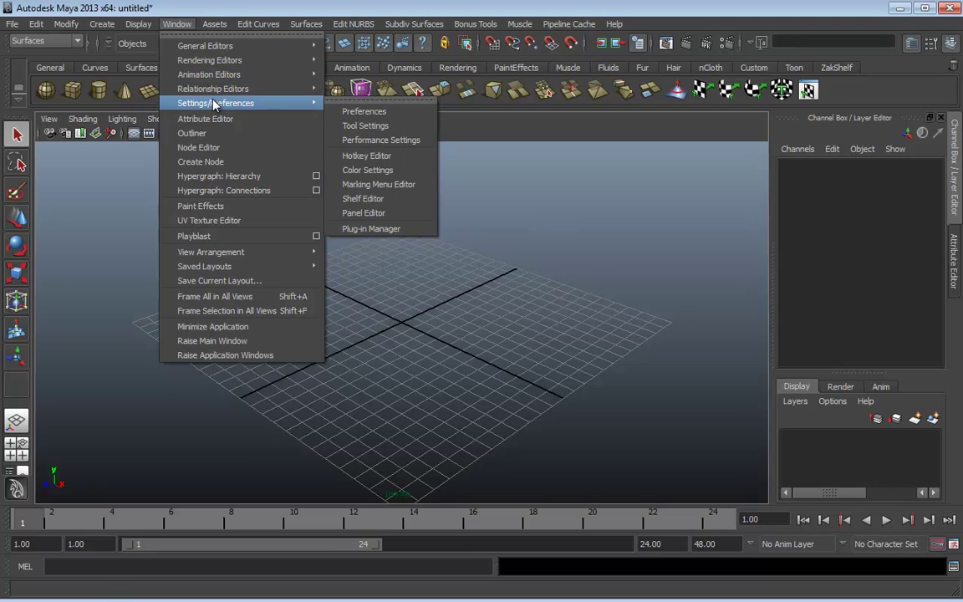
left_click(367, 169)
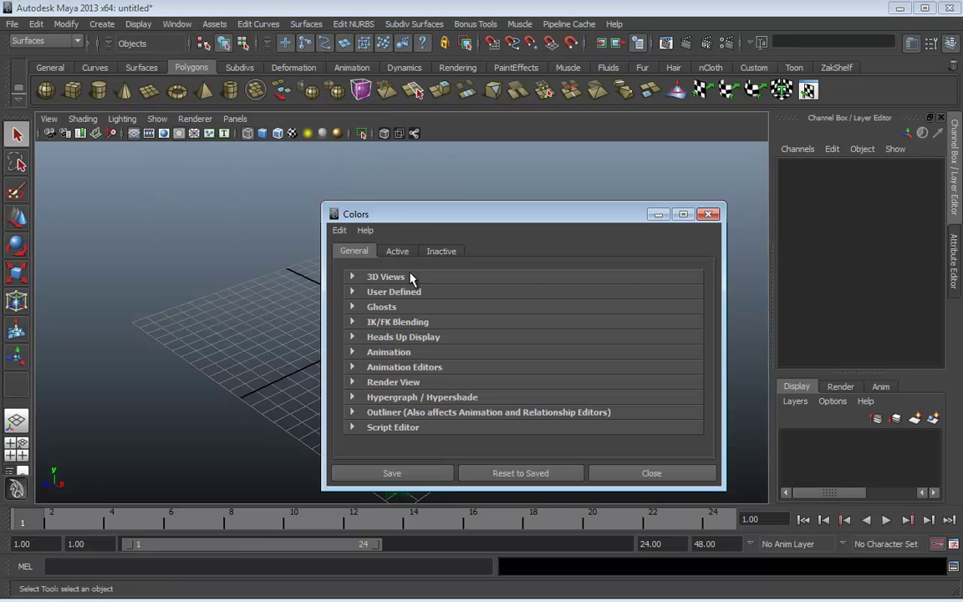
left_click(366, 278)
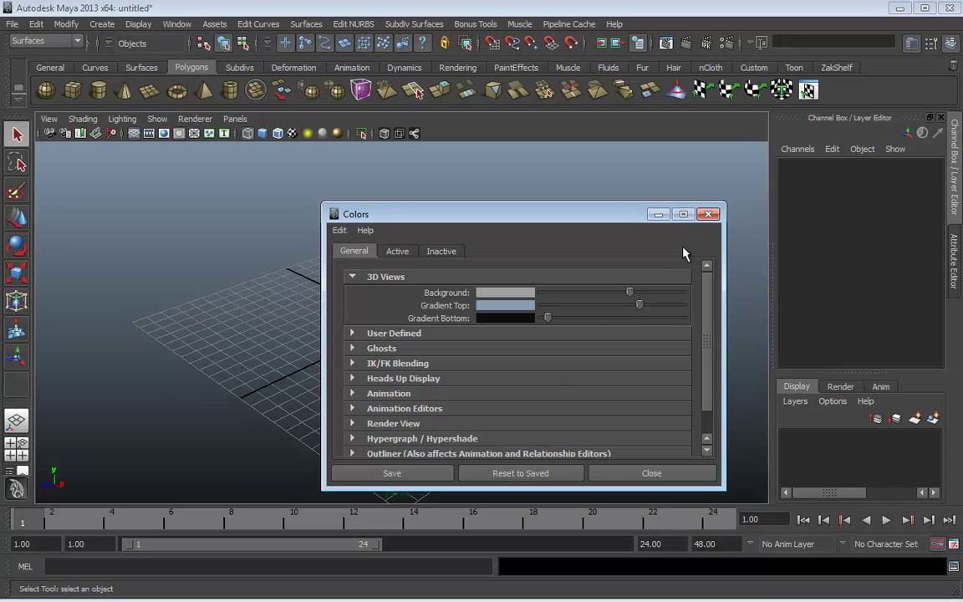
left_click(709, 215)
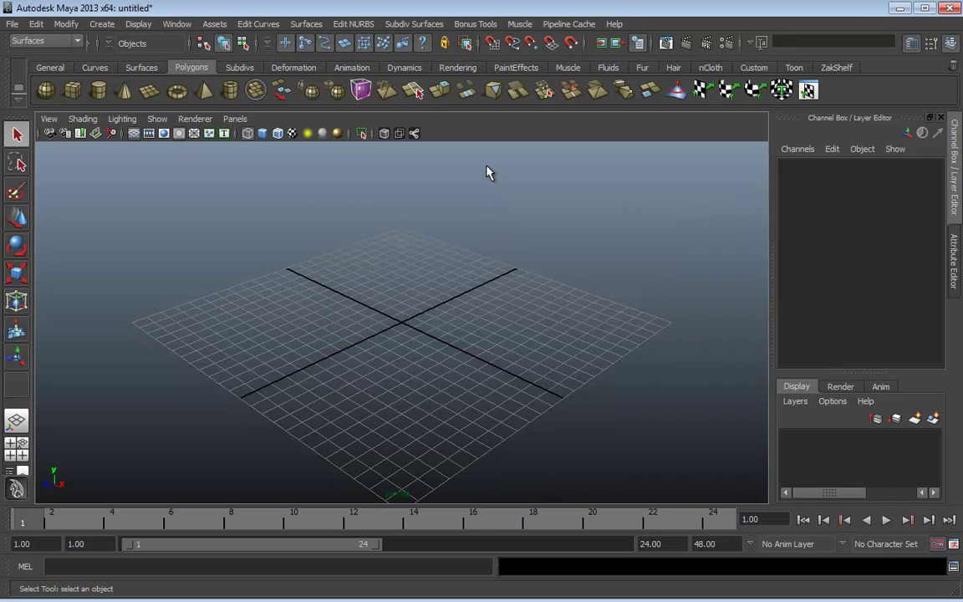
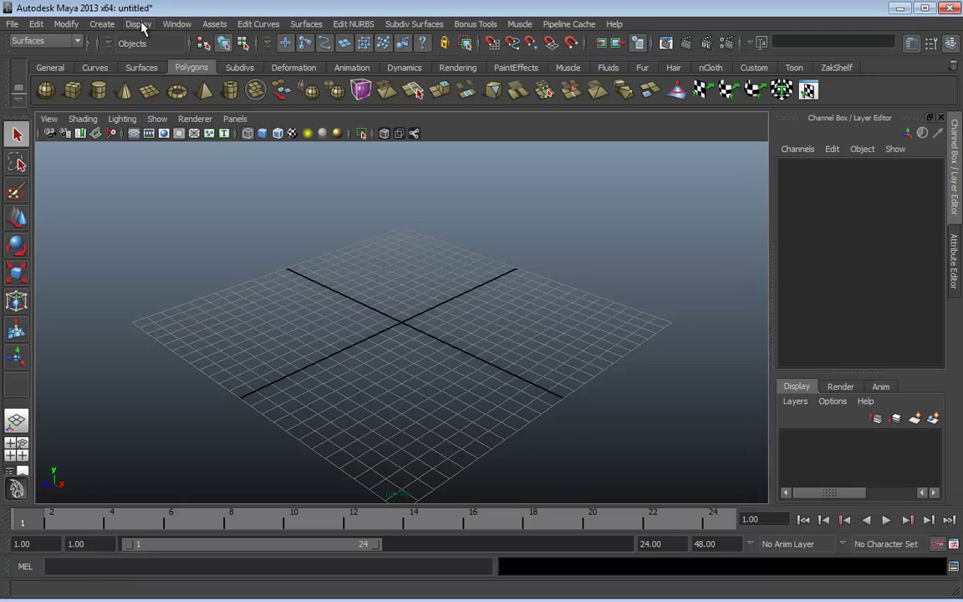
Step: Switch the viewport's background gradient off and back on in the Display preferences, and save the preferences
left_click(191, 25)
mouse_move(213, 102)
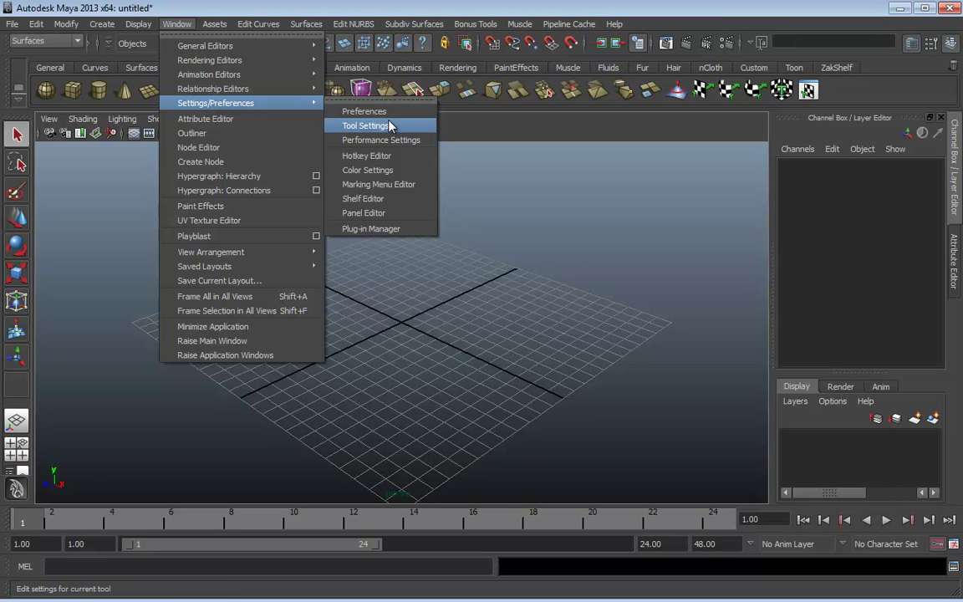
left_click(355, 111)
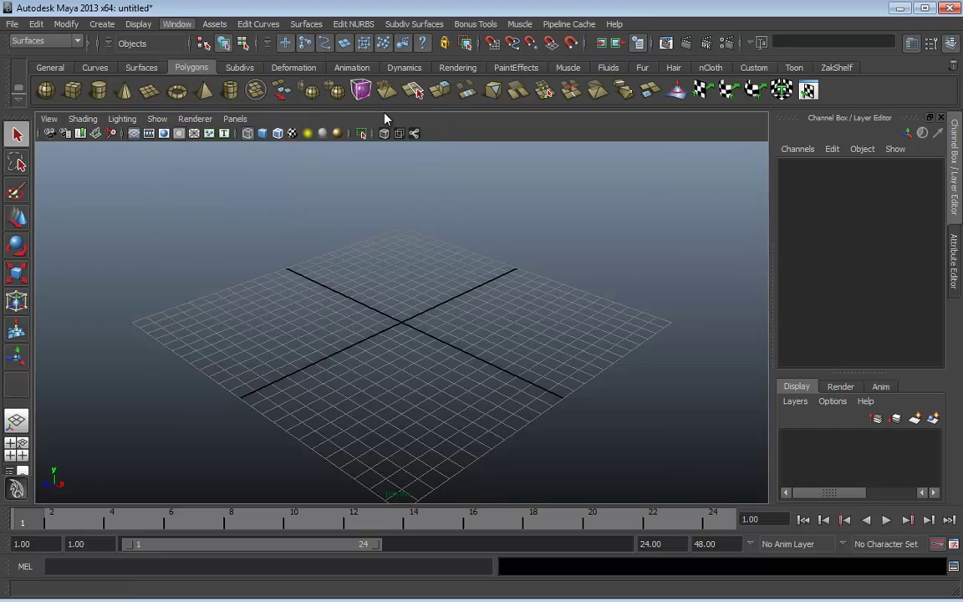
left_click(194, 220)
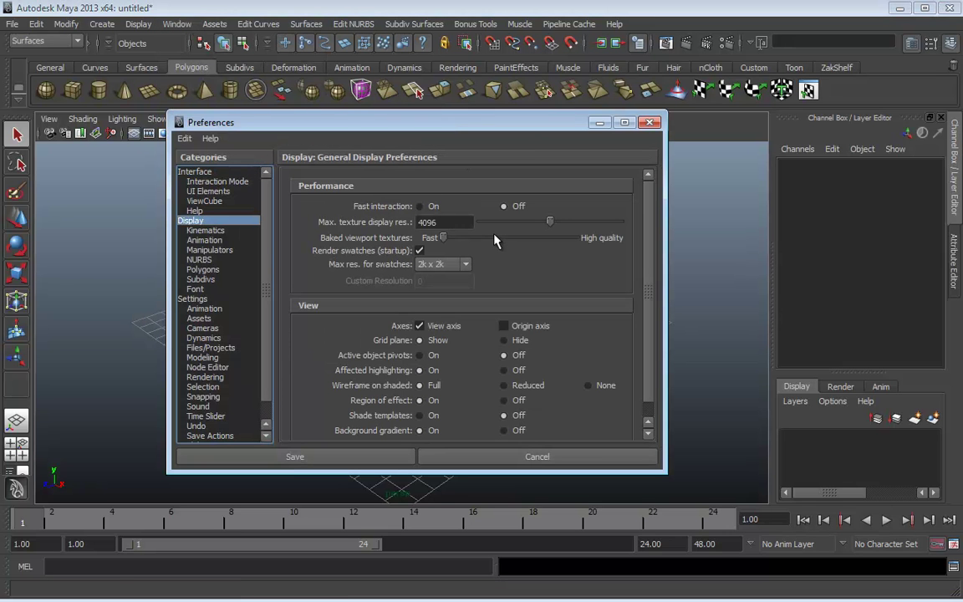
scroll(525, 288, "down", 1)
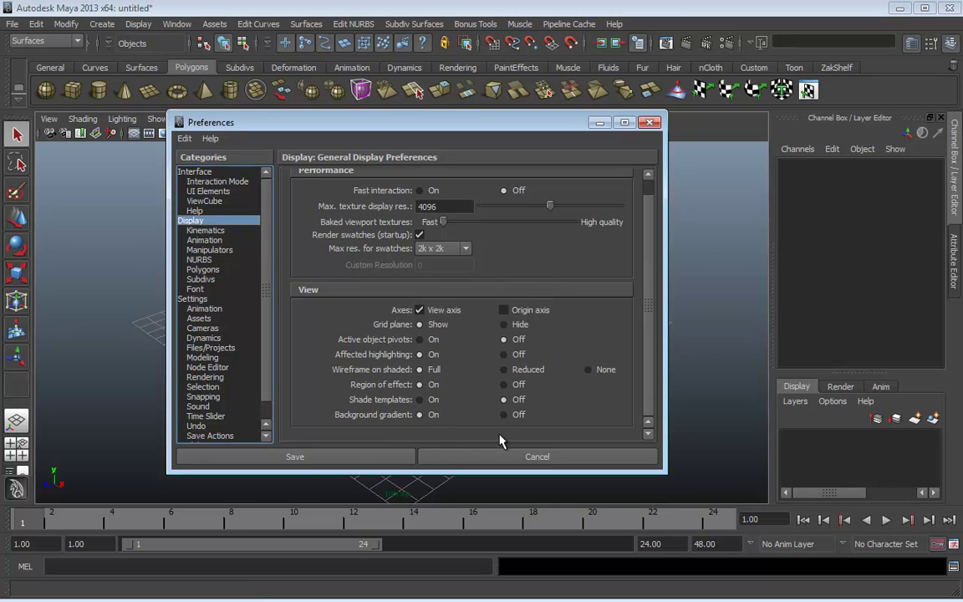
left_click_drag(436, 131, 682, 56)
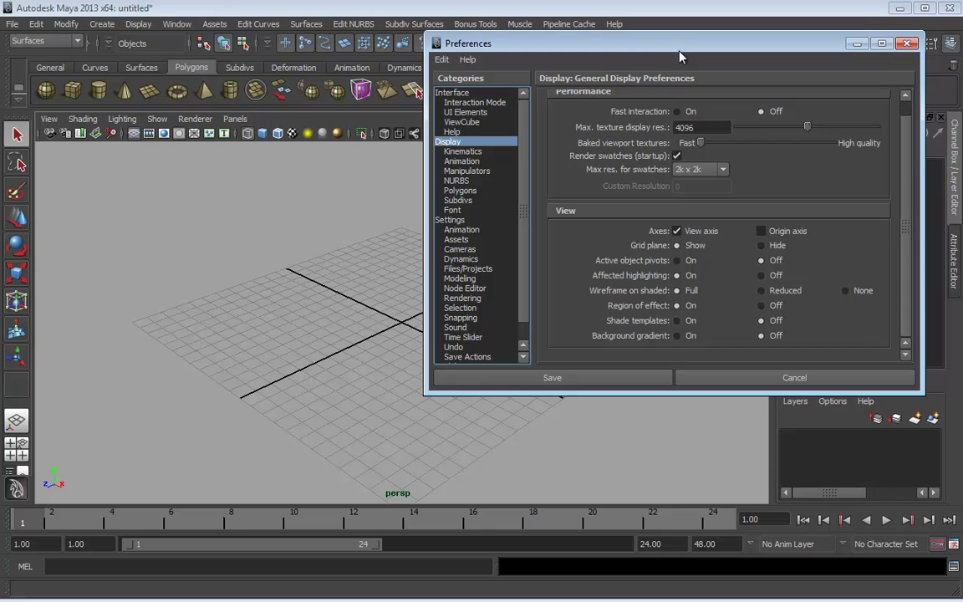
left_click(682, 335)
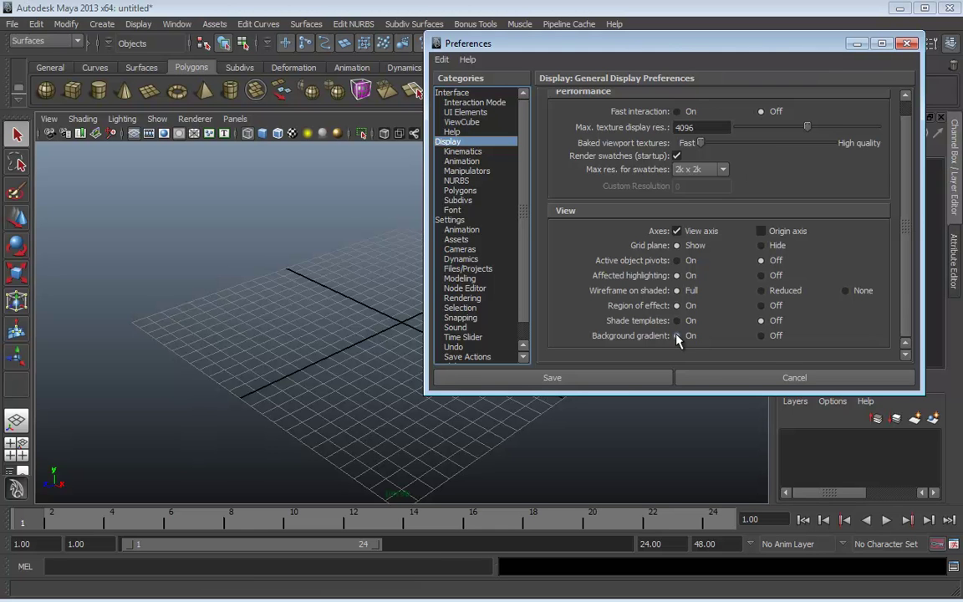
left_click(630, 380)
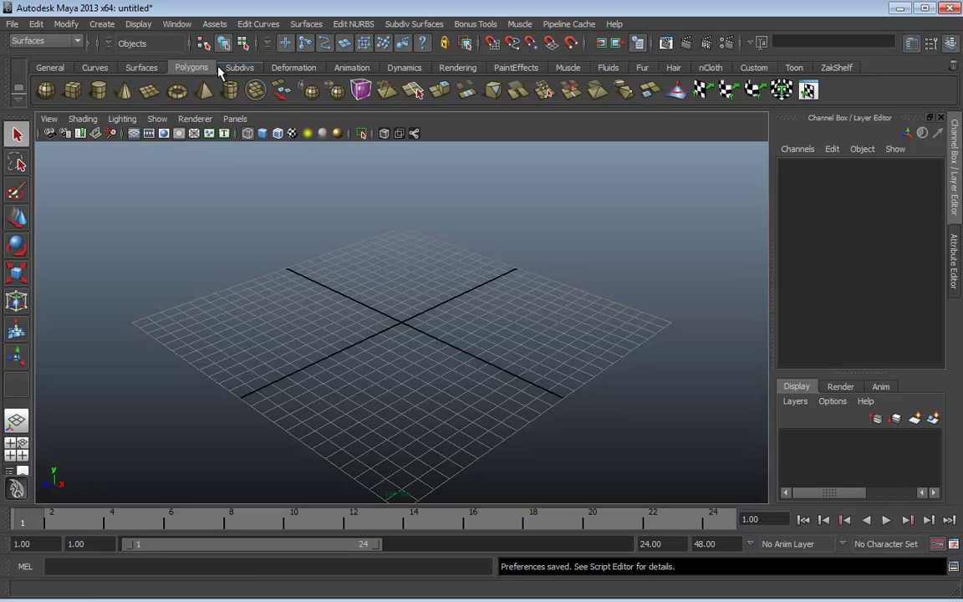
Step: Reopen the Display preferences, try the background gradient off and on again, and cancel the dialog
left_click(301, 24)
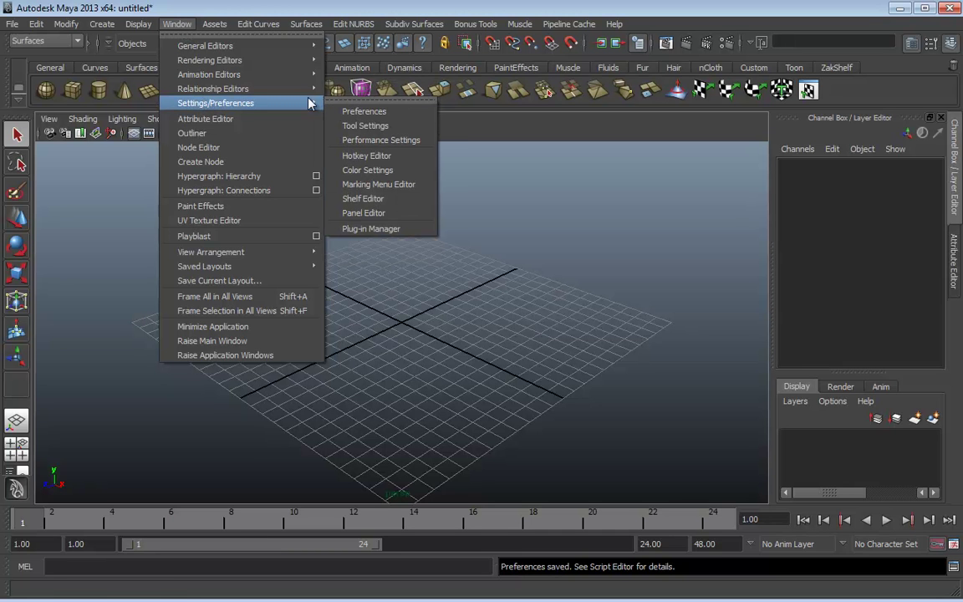
left_click(377, 114)
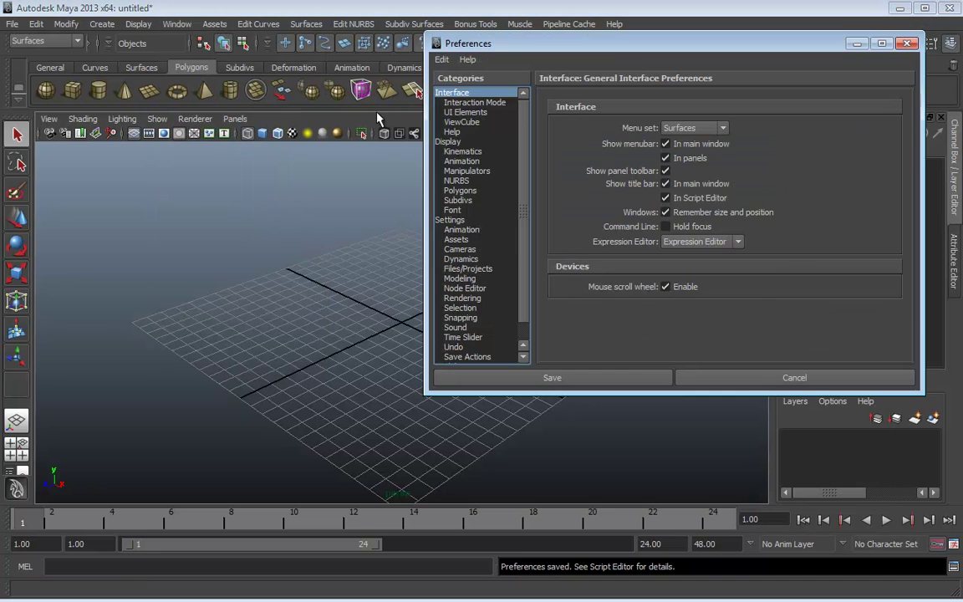
left_click(447, 144)
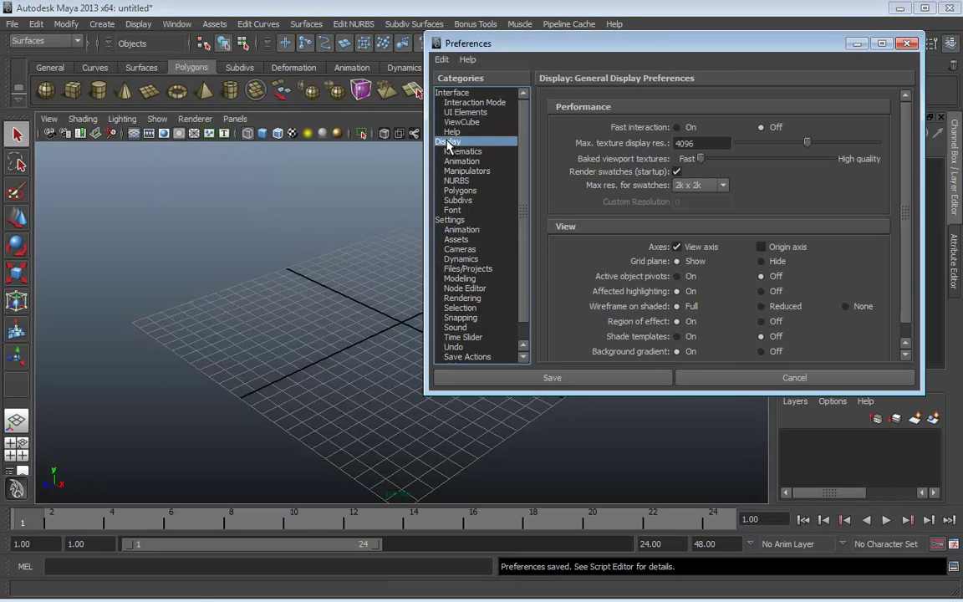
scroll(903, 191, "down", 1)
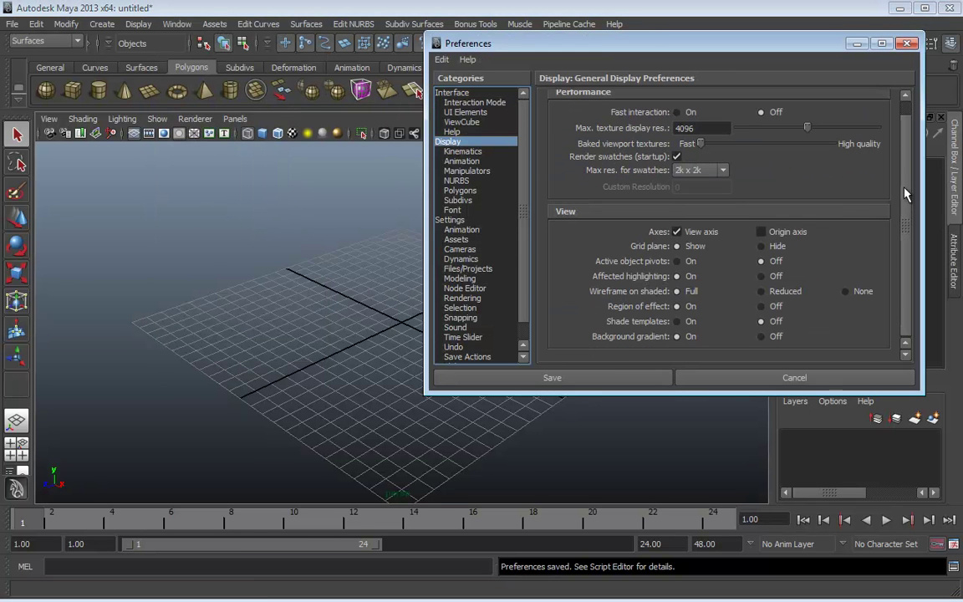
left_click(762, 335)
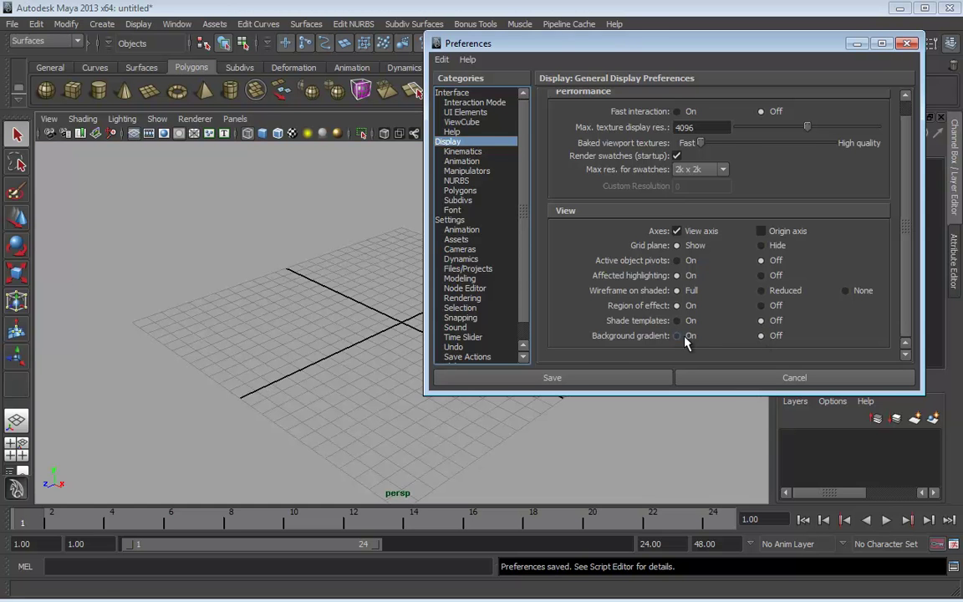
left_click(682, 336)
left_click(734, 382)
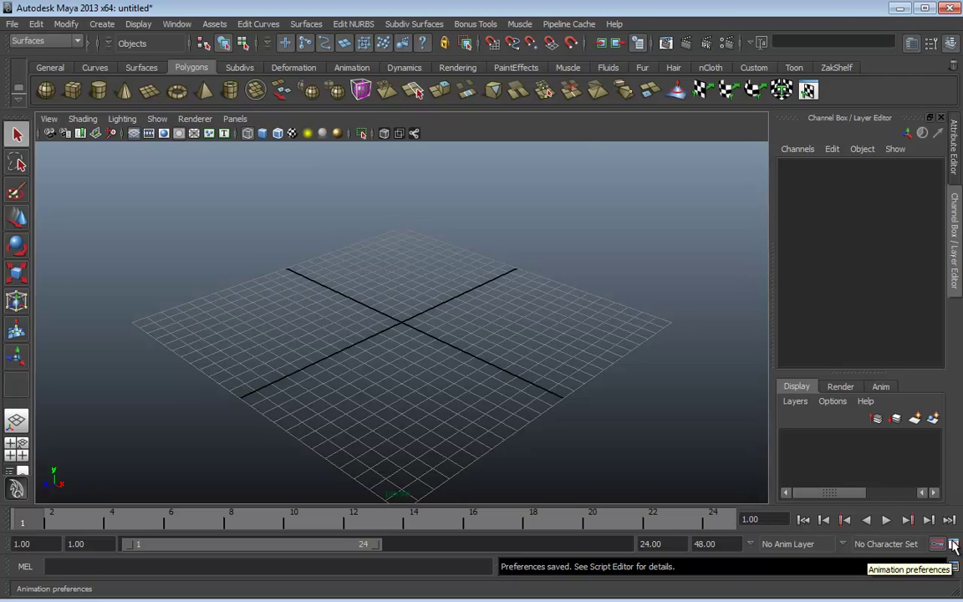
Step: Go from the animation preferences to the Display category, toggle the background gradient off and on twice, and close the preferences
left_click(954, 545)
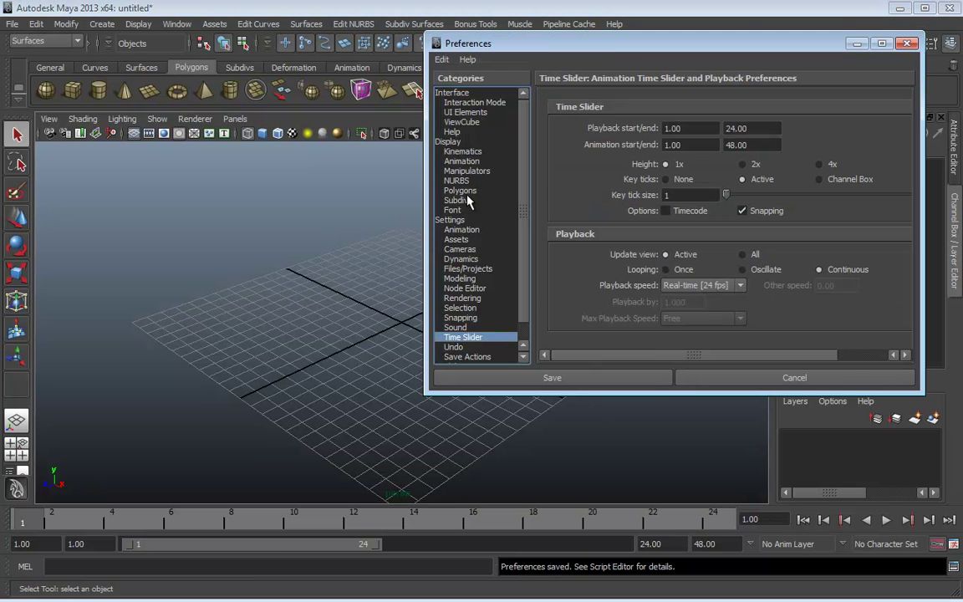
left_click(454, 219)
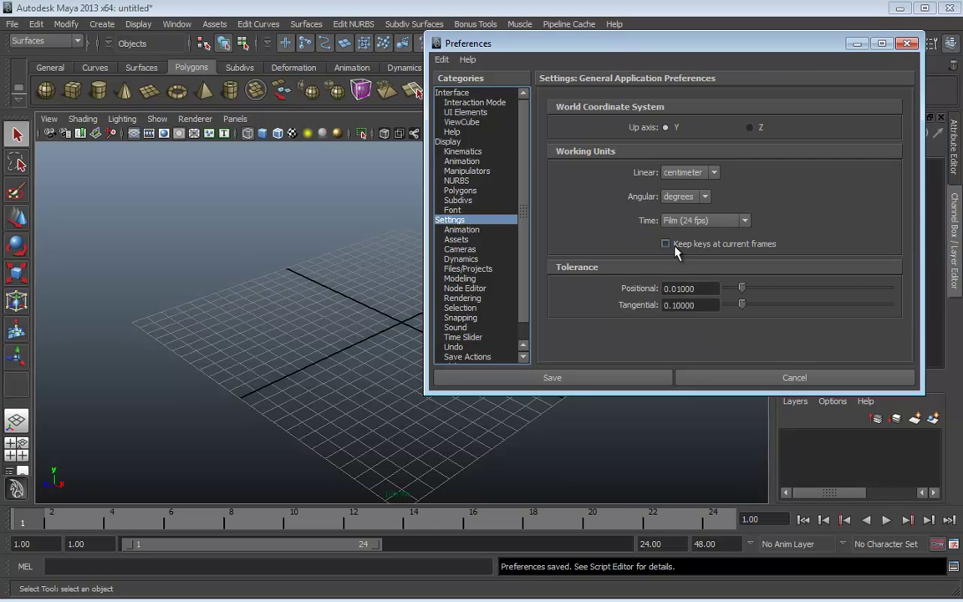
left_click(448, 141)
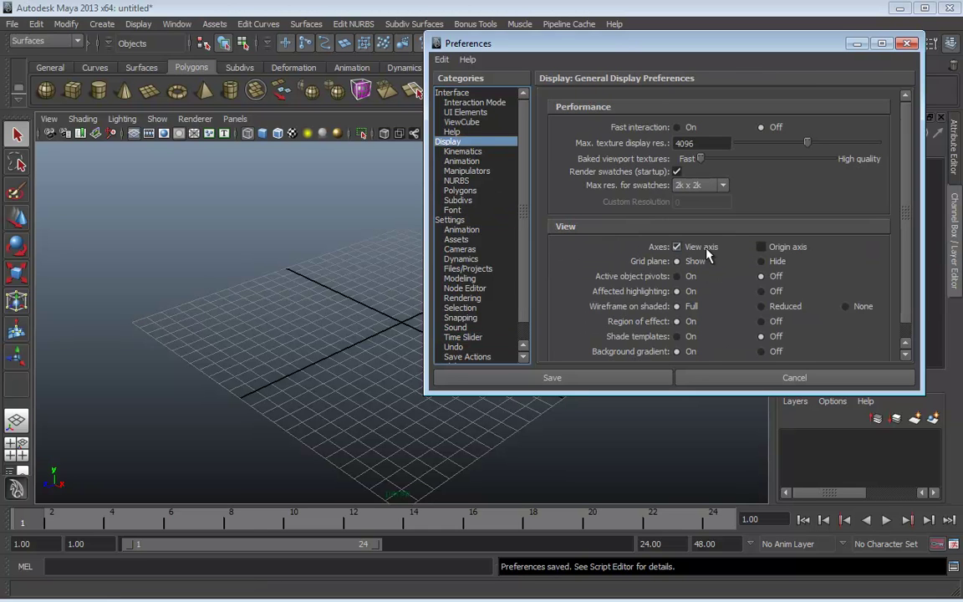
left_click(760, 352)
left_click(678, 352)
left_click(761, 352)
left_click(686, 352)
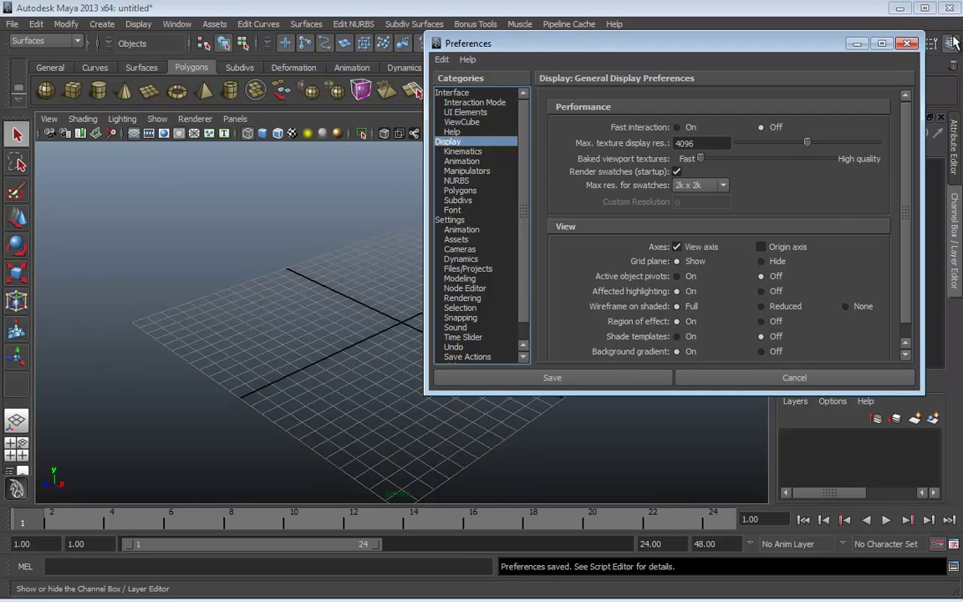
left_click(907, 43)
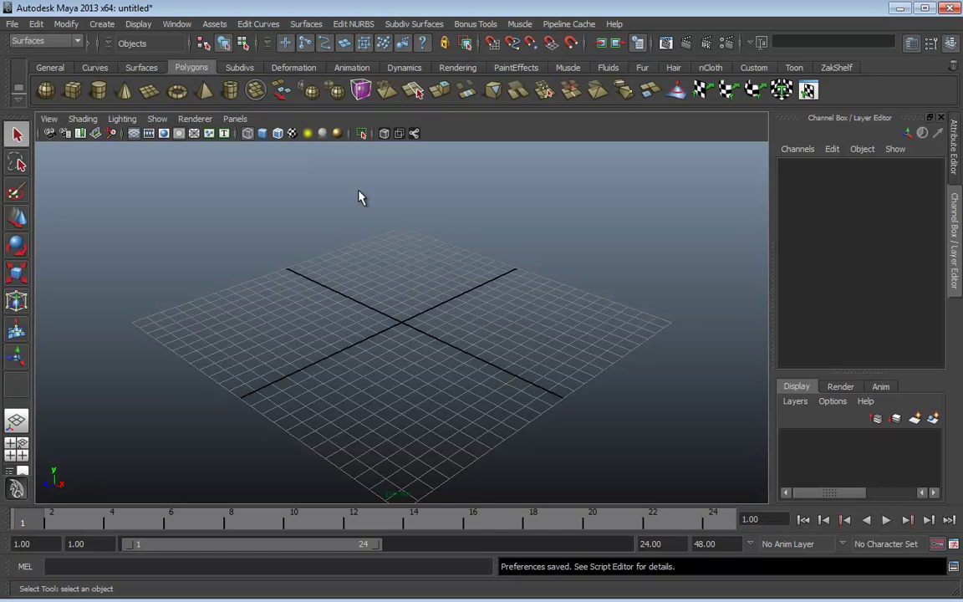
Step: Interactively create a polygon cube over the grid's centre, centred at about X 0.13, Y 3.64, Z 0.38
left_click(99, 25)
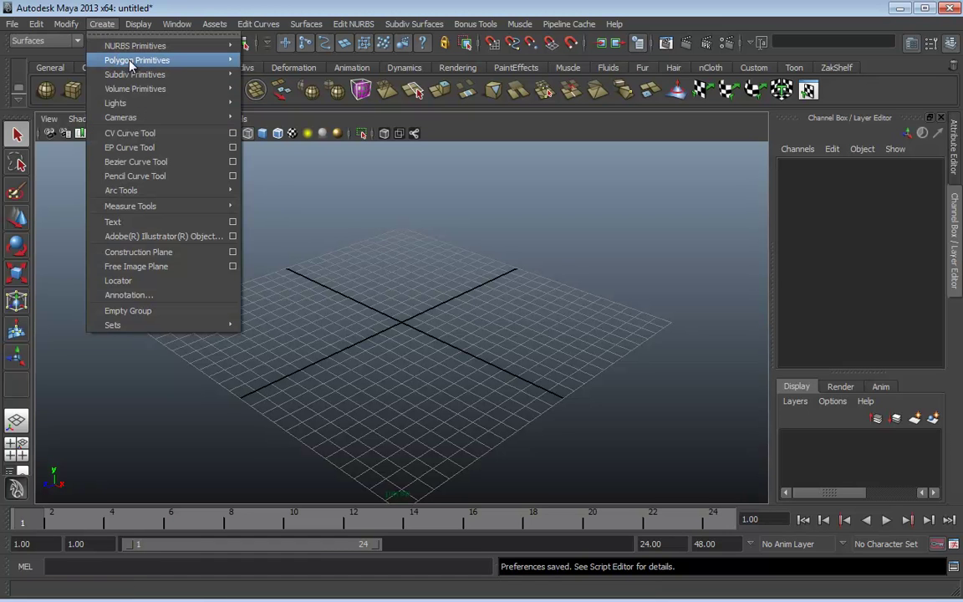
mouse_move(138, 64)
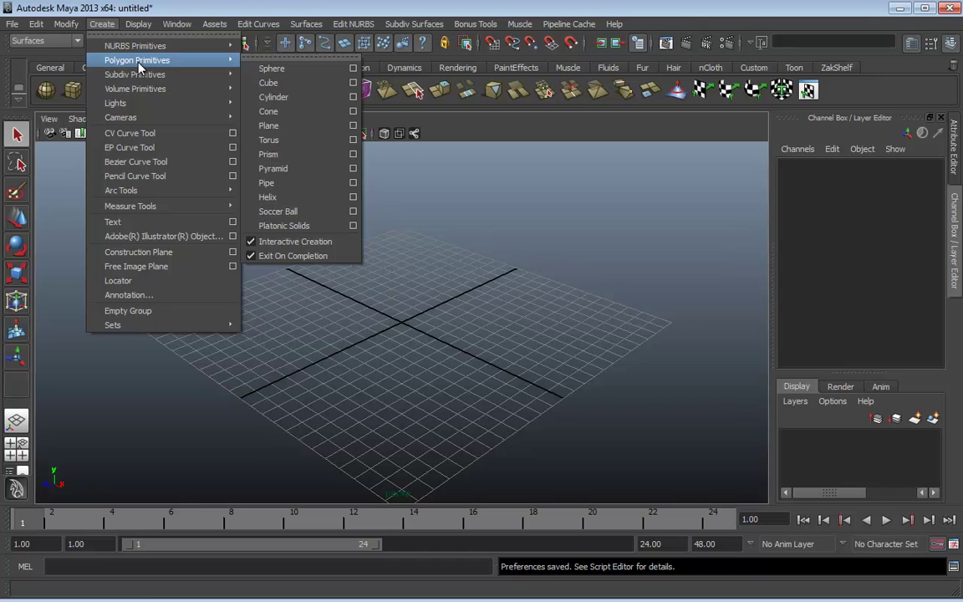
left_click(274, 86)
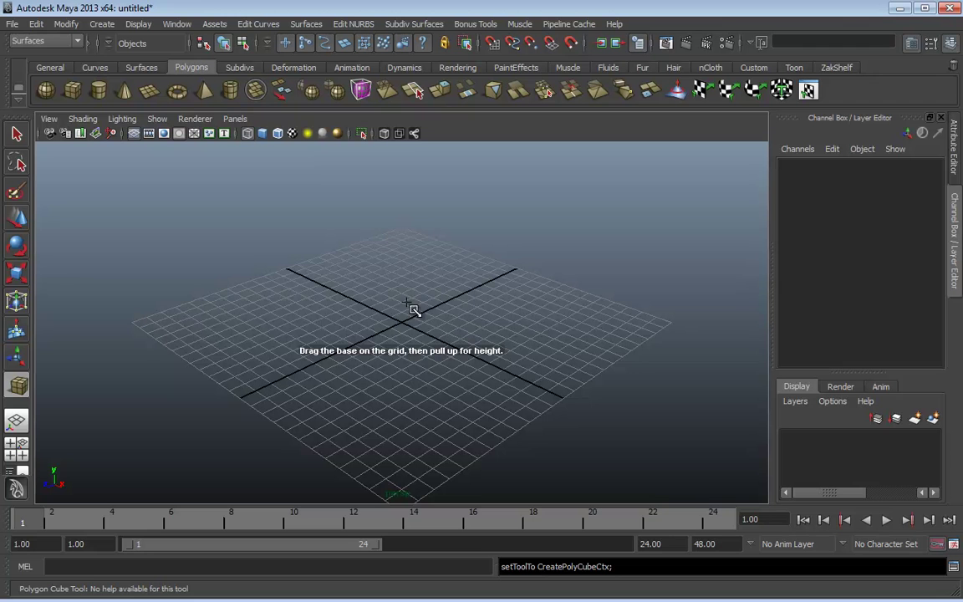
left_click_drag(398, 290, 403, 379)
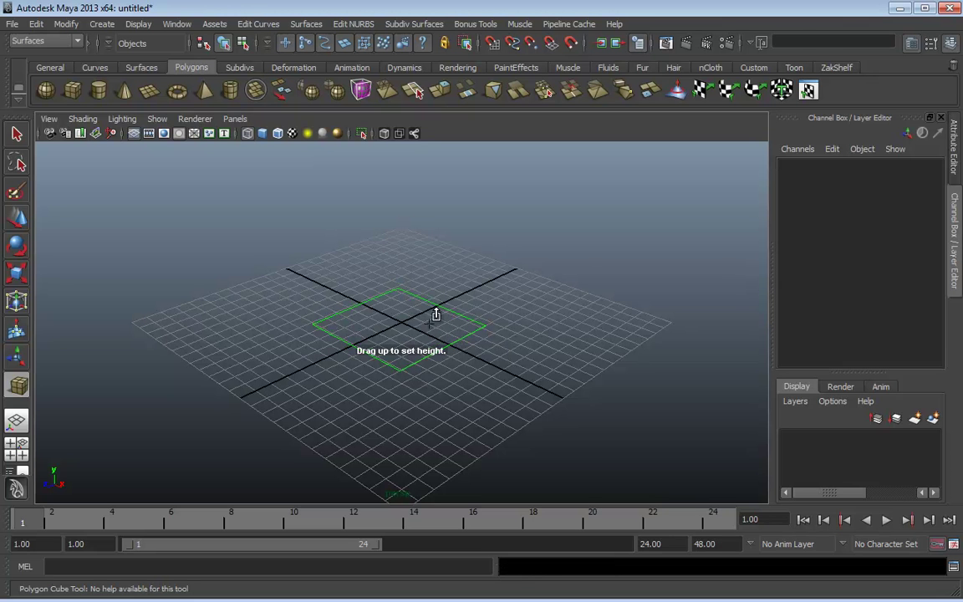
left_click_drag(437, 314, 441, 205)
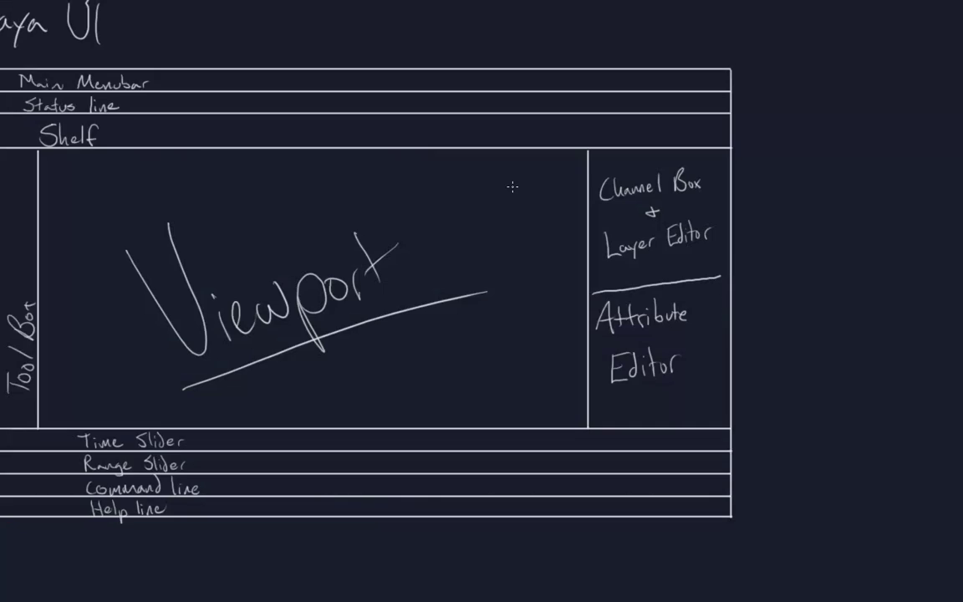
Step: Switch to the drawing canvas and handwrite "Alt" in the empty area beside the Maya UI diagram
mouse_move(512, 187)
left_mouse_down()
mouse_move(361, 259)
mouse_move(200, 274)
left_mouse_up()
left_click_drag(368, 124, 314, 211)
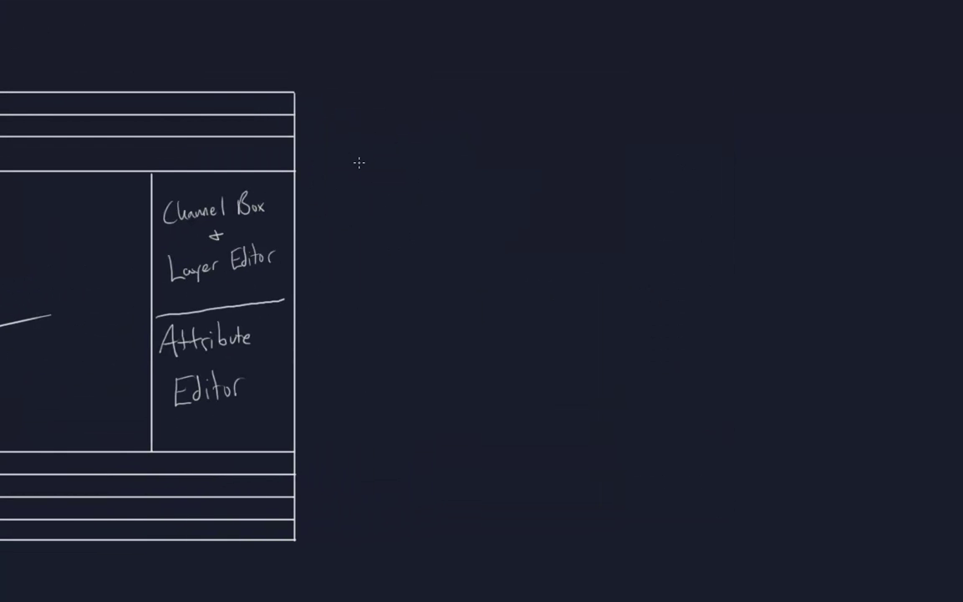
mouse_move(333, 224)
left_mouse_down()
mouse_move(377, 224)
mouse_move(369, 202)
left_mouse_up()
mouse_move(391, 177)
left_mouse_down()
mouse_move(391, 226)
mouse_move(403, 201)
mouse_move(400, 236)
mouse_move(389, 214)
mouse_move(391, 230)
mouse_move(401, 227)
left_mouse_up()
key("e")
key("p")
left_click_drag(393, 207, 416, 204)
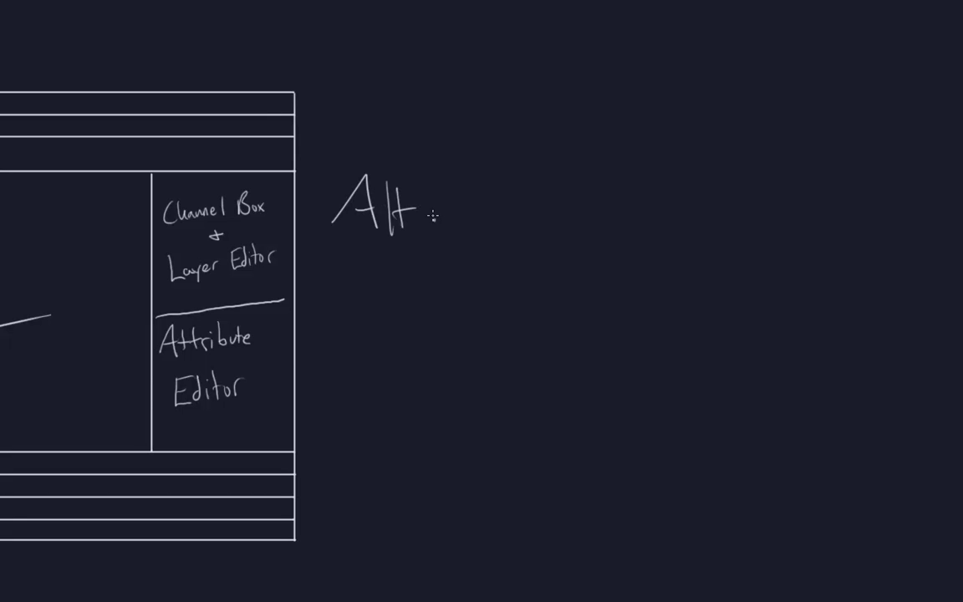
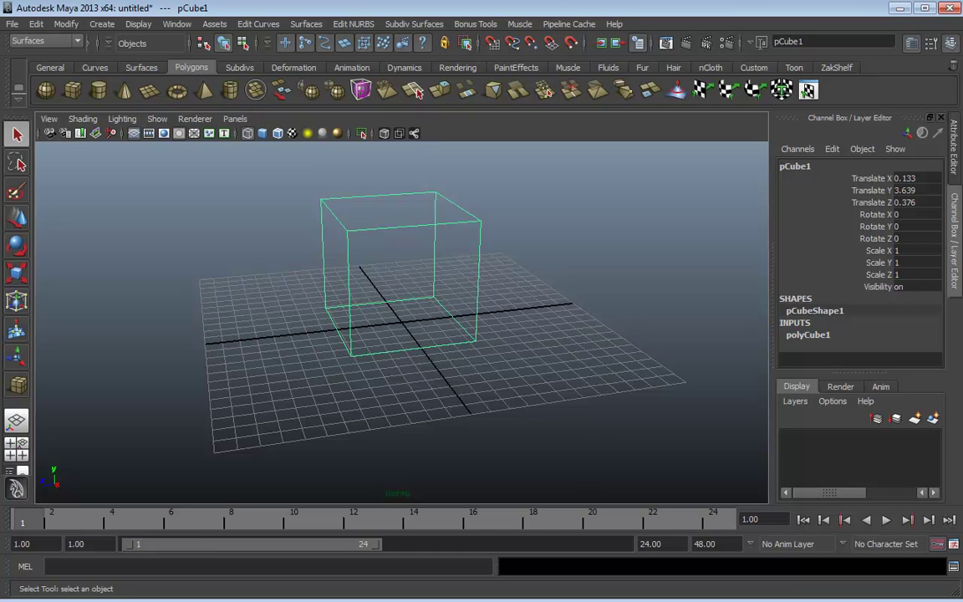
Step: Switch back to Maya and orbit and pan the perspective view around the wireframe cube
left_click_drag(529, 347, 357, 378, "alt")
middle_click_drag(395, 349, 490, 234, "alt")
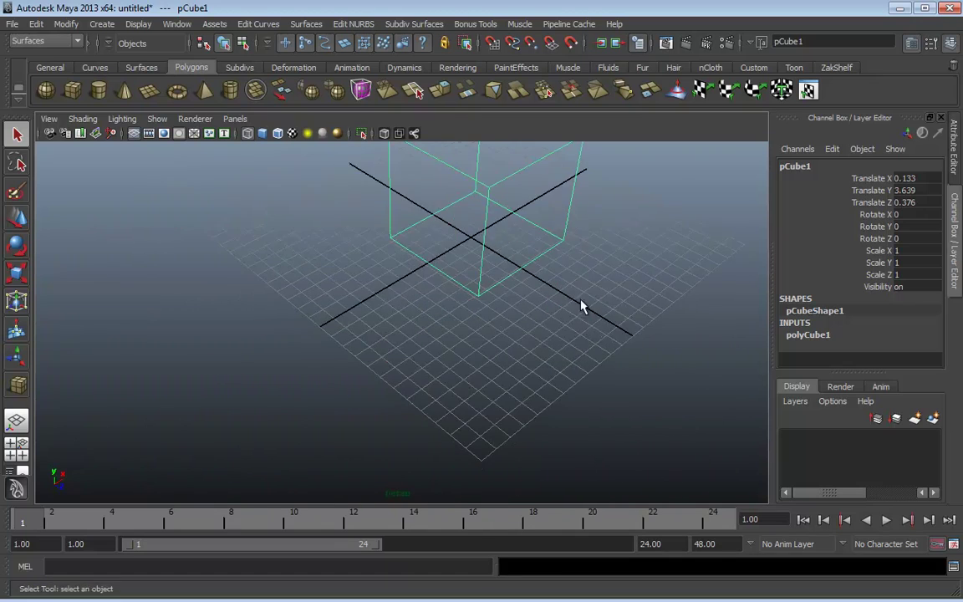
middle_click_drag(583, 304, 527, 304, "alt")
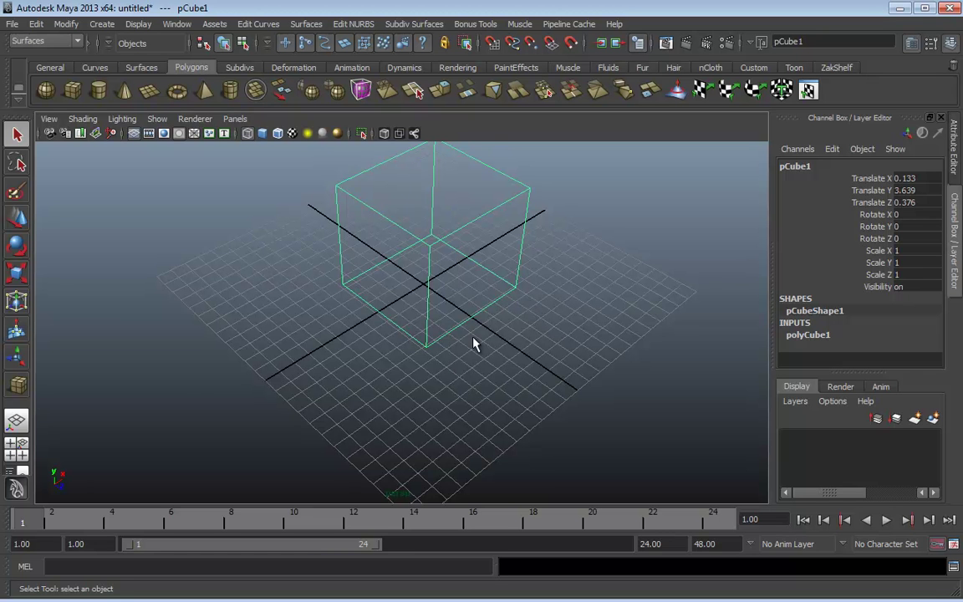
middle_click_drag(474, 340, 377, 326, "alt")
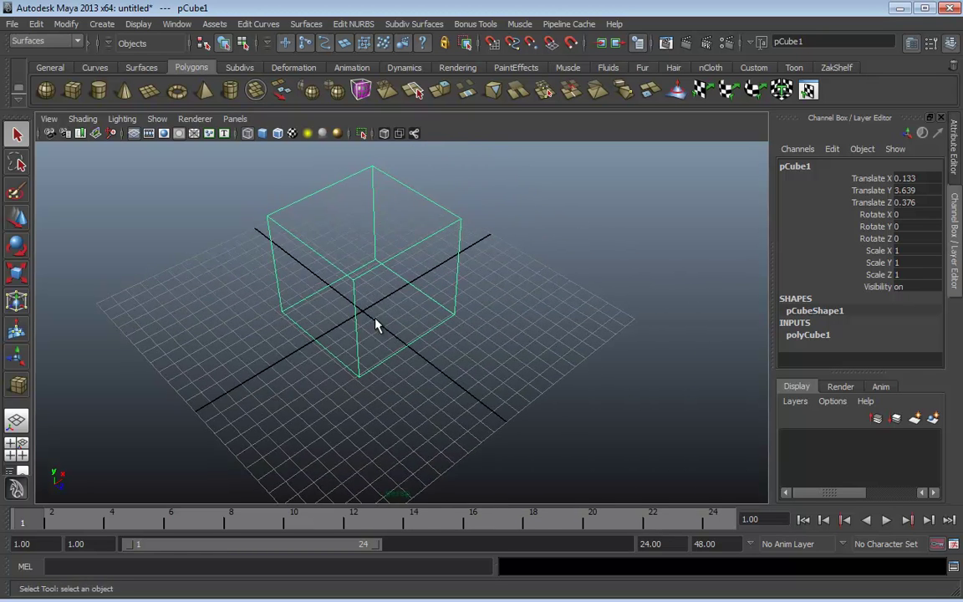
Step: Dolly, tumble and pan the perspective view around the wireframe cube to examine it from several angles and distances
right_click_drag(345, 346, 417, 300, "alt")
mouse_move(417, 299)
left_mouse_down("alt")
mouse_move(398, 318)
mouse_move(421, 317)
left_mouse_up("alt")
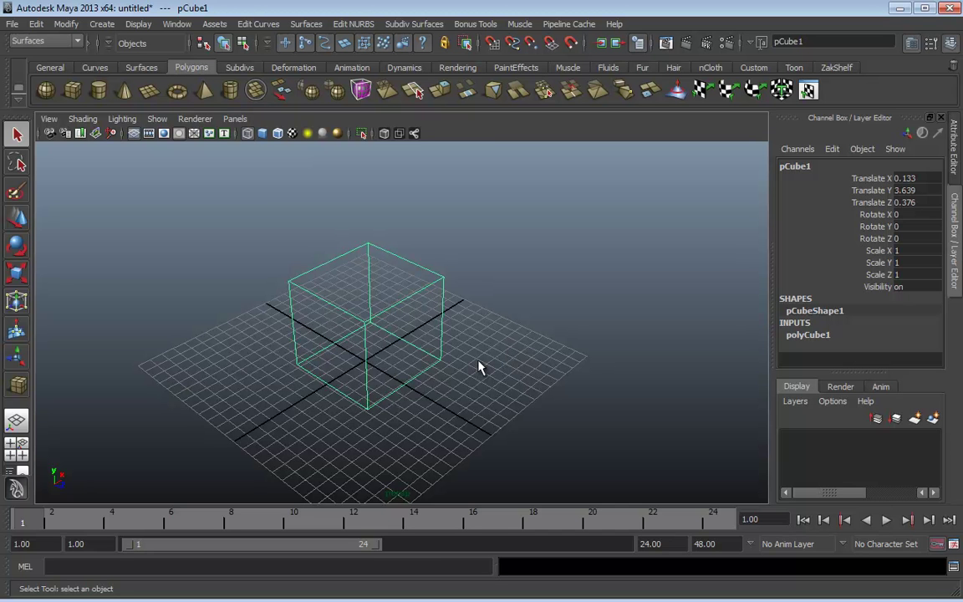
left_click_drag(503, 441, 474, 361, "alt")
middle_click_drag(475, 361, 467, 332, "alt")
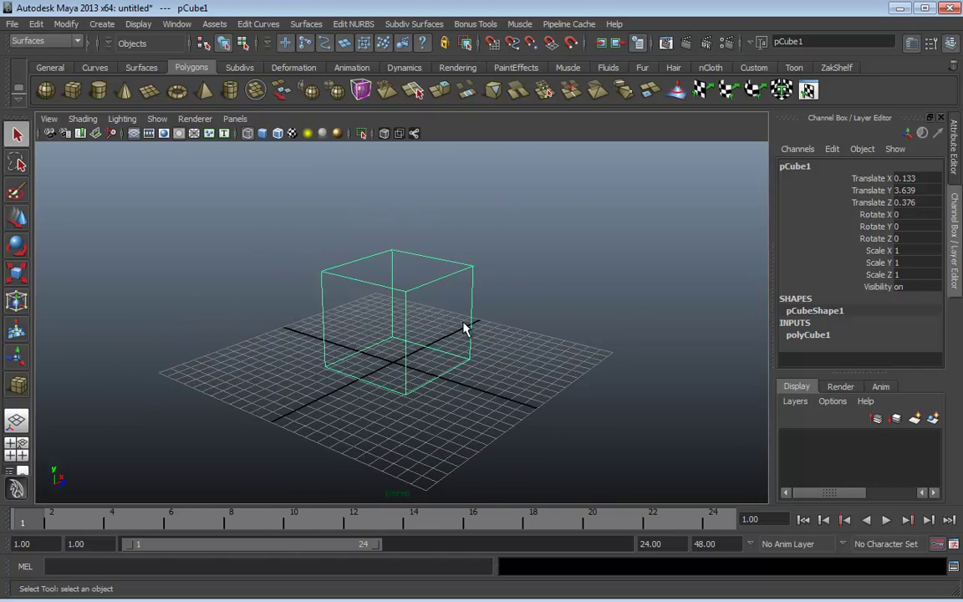
right_click_drag(466, 311, 486, 331, "alt")
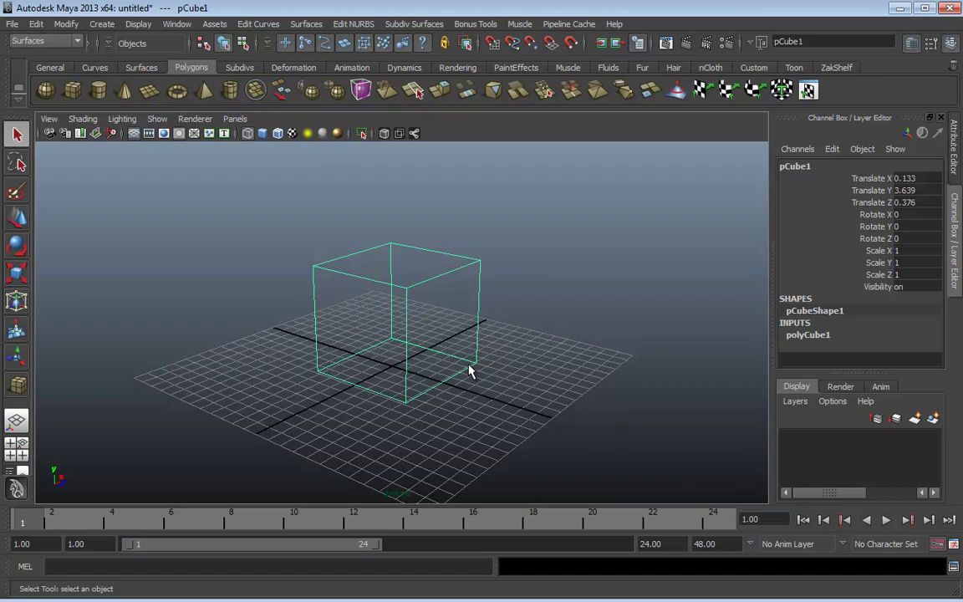
right_click_drag(434, 383, 570, 387, "alt")
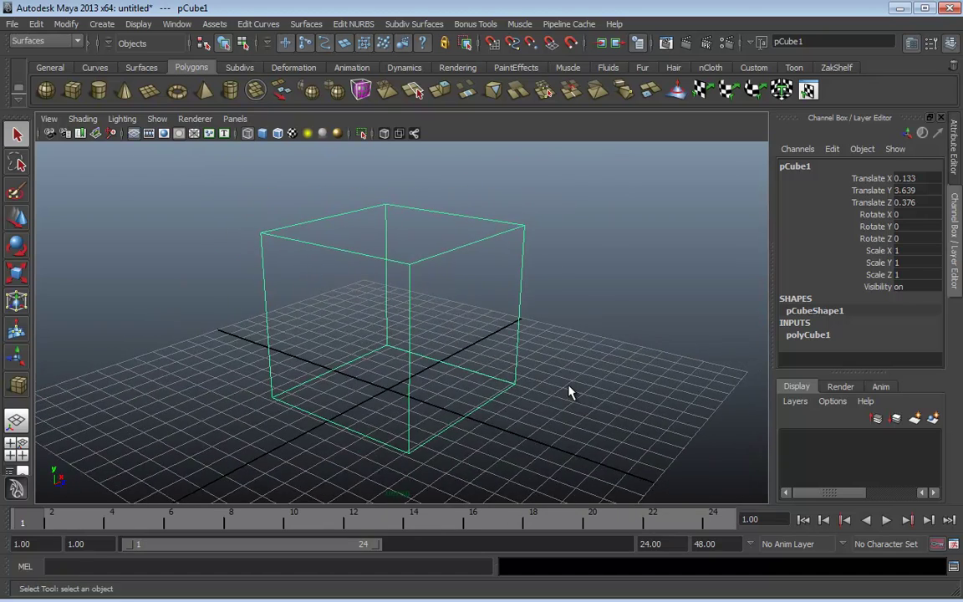
left_click_drag(571, 391, 488, 359, "alt")
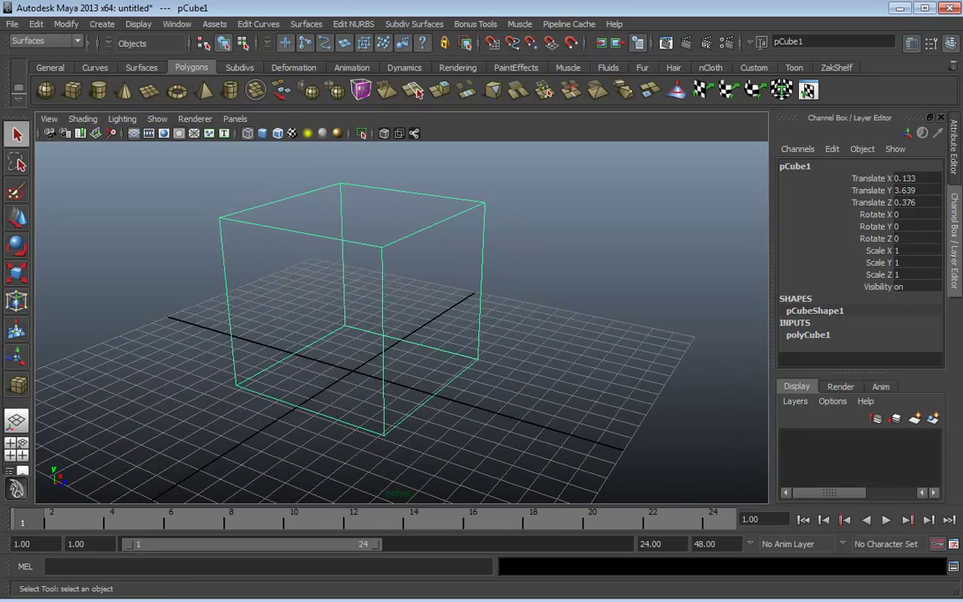
left_click_drag(519, 325, 481, 297, "alt")
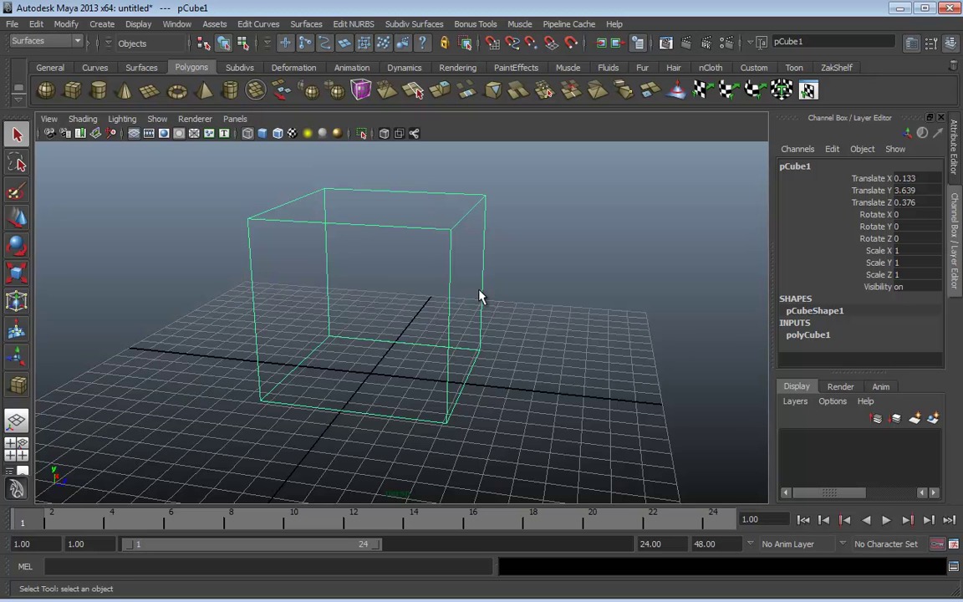
left_click_drag(479, 295, 502, 300, "alt")
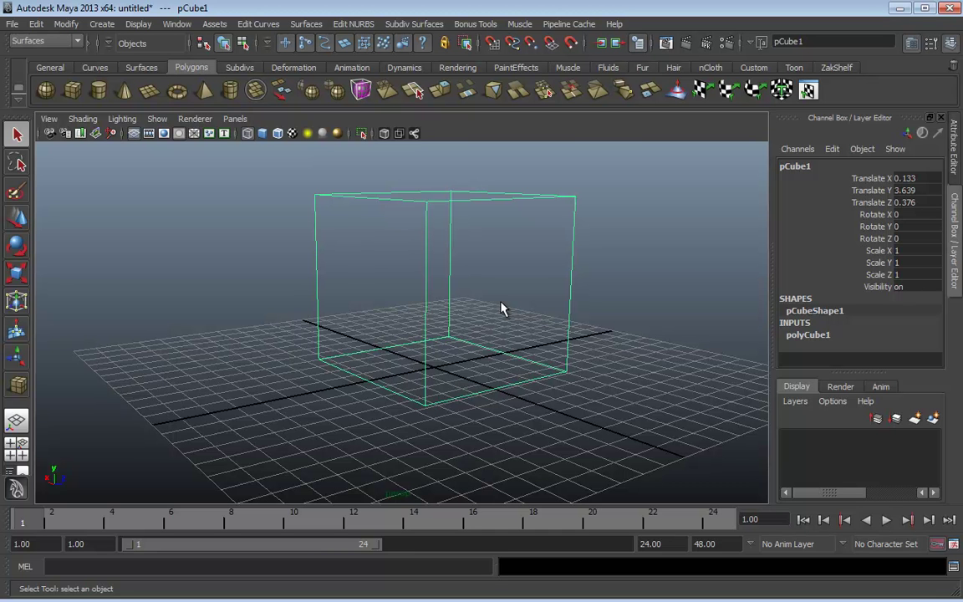
Step: Switch the viewport to smooth shading and tumble the view around the cube
key("5")
mouse_move(503, 308)
left_mouse_down("alt")
mouse_move(460, 312)
mouse_move(363, 301)
mouse_move(466, 301)
mouse_move(307, 288)
mouse_move(390, 329)
mouse_move(285, 311)
mouse_move(417, 303)
mouse_move(361, 304)
mouse_move(399, 298)
mouse_move(343, 308)
mouse_move(409, 318)
left_mouse_up("alt")
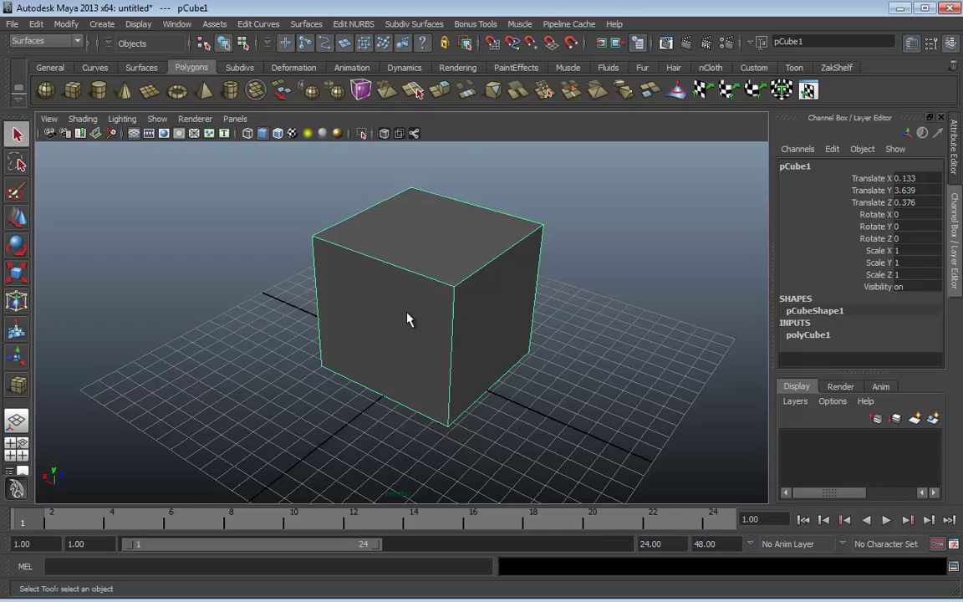
left_click(608, 353)
left_click_drag(609, 353, 420, 319, "alt")
left_click(502, 309)
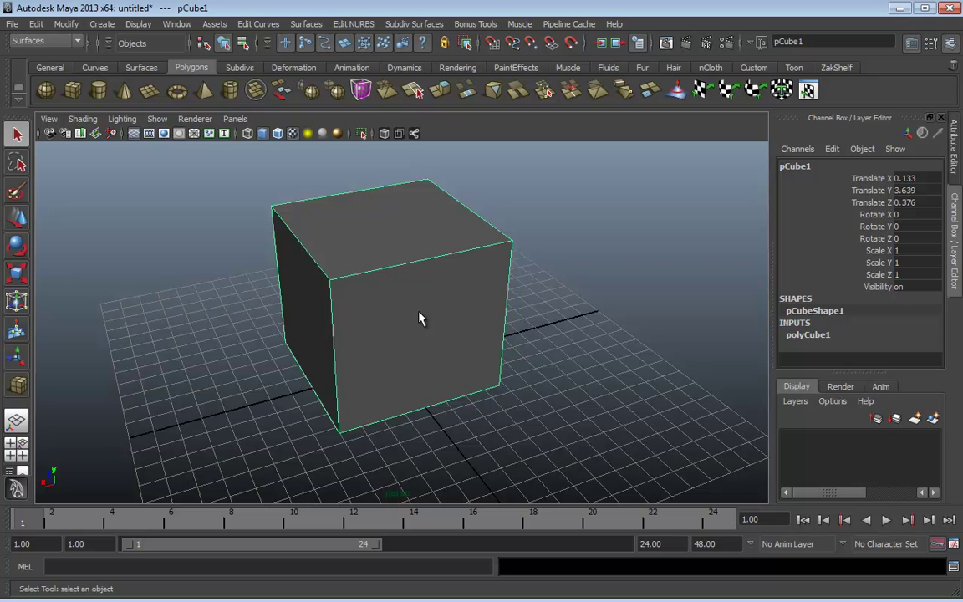
Step: Switch the viewport to use all lights and tumble around the cube
key("7")
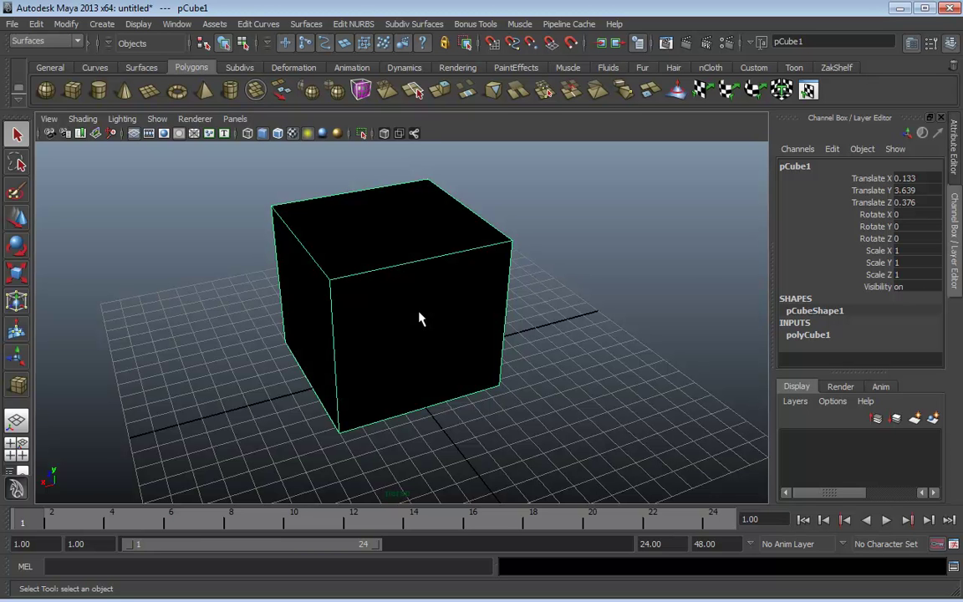
left_click_drag(421, 318, 383, 368, "alt")
left_click(502, 343)
mouse_move(502, 343)
left_mouse_down("alt")
mouse_move(538, 316)
mouse_move(374, 314)
mouse_move(494, 346)
left_mouse_up("alt")
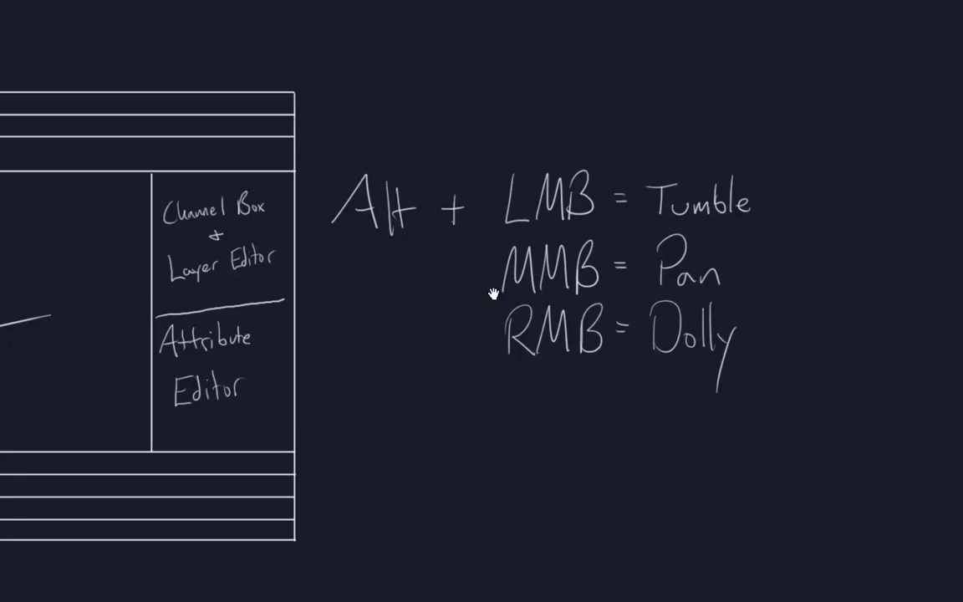
Step: On the drawing canvas, draw a horizontal divider beneath the Alt notes and handwrite "Shading Keys:" below it
middle_click_drag(443, 264, 421, 215)
left_click_drag(281, 328, 732, 328)
mouse_move(283, 352)
left_mouse_down()
mouse_move(347, 358)
mouse_move(370, 376)
mouse_move(439, 360)
mouse_move(449, 375)
left_mouse_up()
left_click(458, 365)
left_click(458, 373)
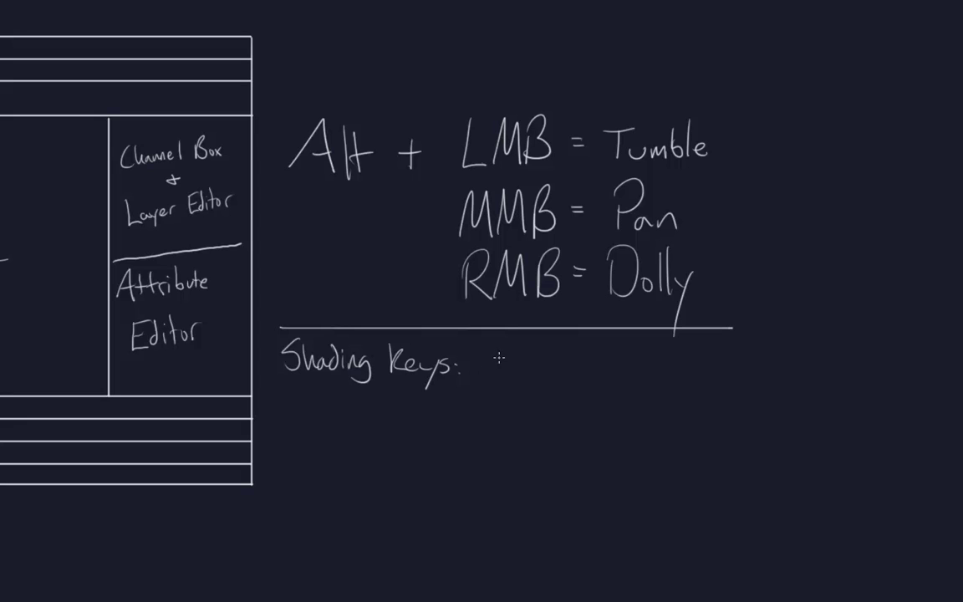
Step: Handwrite "4 - wireframe" beside the Shading Keys heading and "5 - shaded" beneath it
mouse_move(509, 348)
left_mouse_down()
mouse_move(513, 378)
mouse_move(543, 366)
mouse_move(604, 368)
left_mouse_up()
mouse_move(614, 351)
left_mouse_down()
mouse_move(607, 381)
mouse_move(625, 363)
left_mouse_up()
left_click_drag(629, 365, 669, 366)
mouse_move(525, 400)
left_mouse_down()
mouse_move(511, 418)
mouse_move(618, 402)
left_mouse_up()
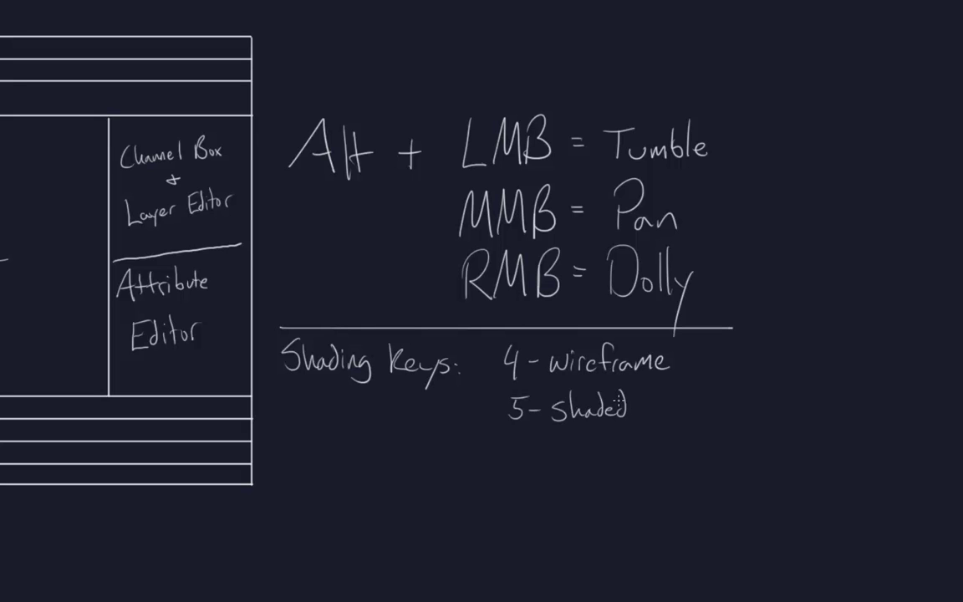
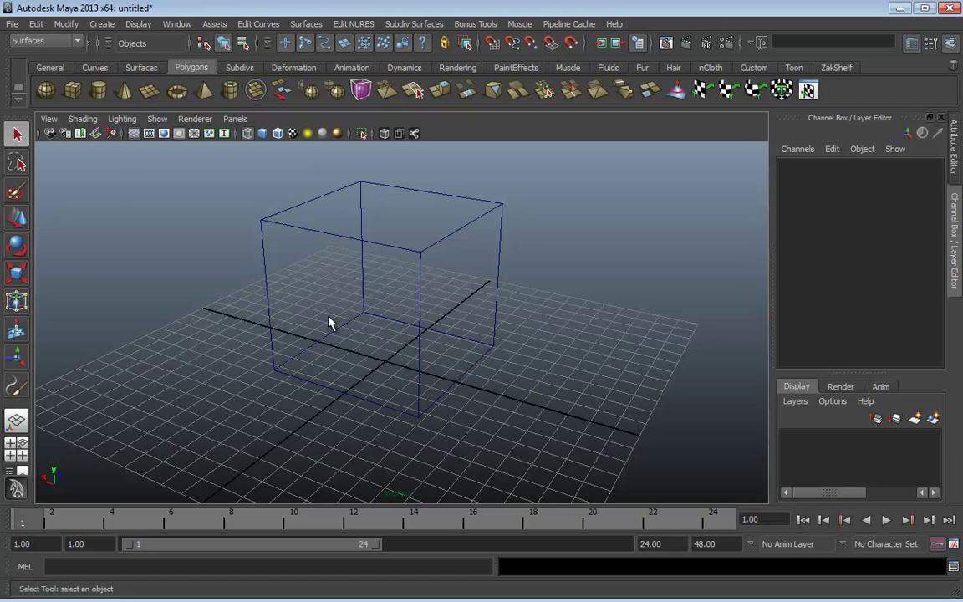
Step: Start a new scene in Maya, discarding the unsaved changes
left_click(13, 23)
left_click(37, 44)
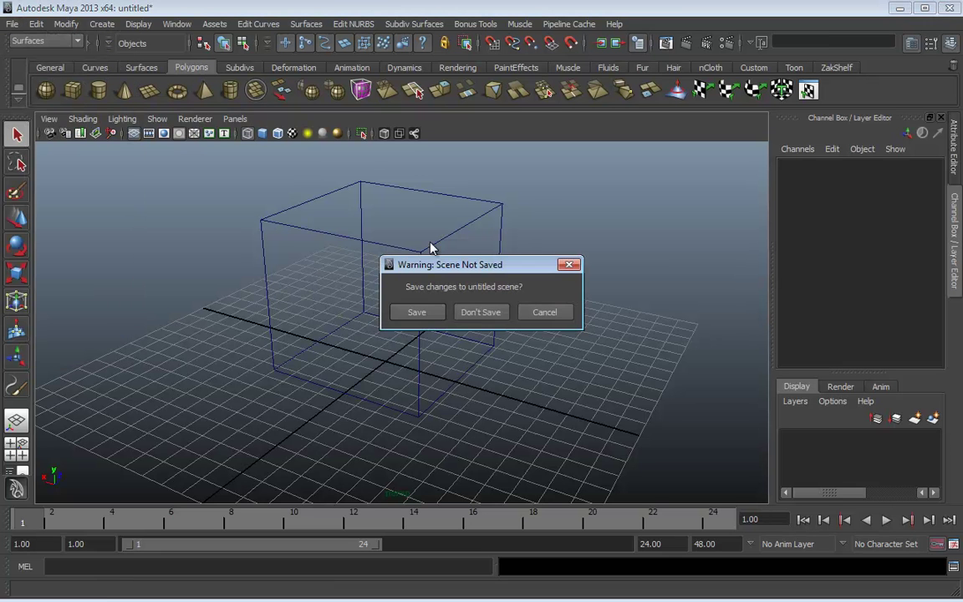
left_click(488, 314)
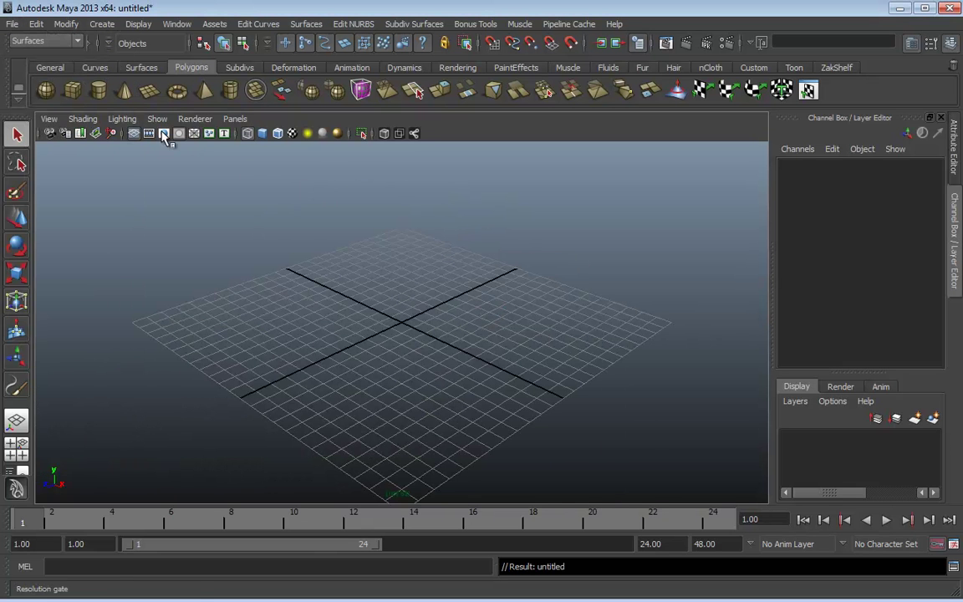
left_click(73, 90)
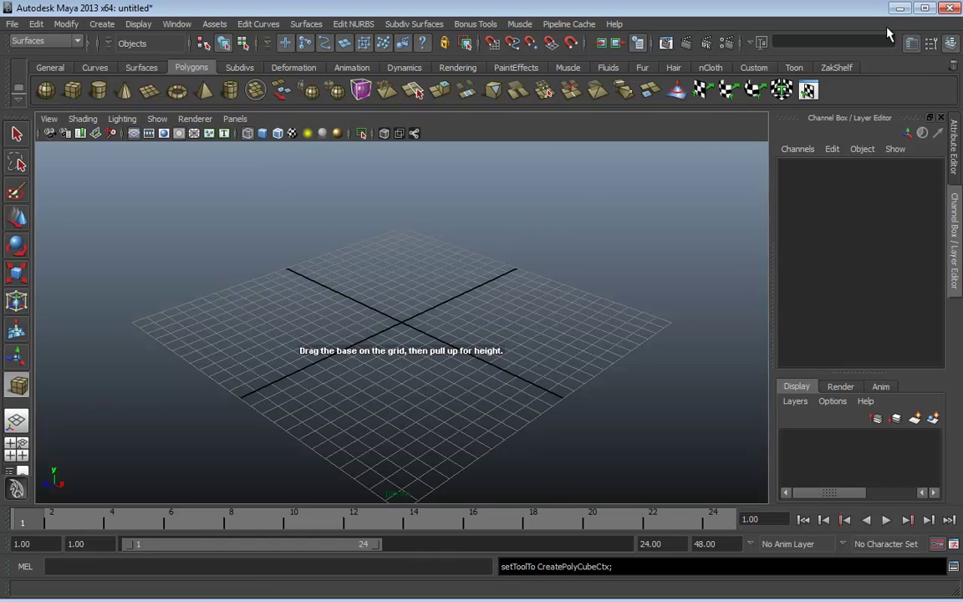
key("ctrl+n")
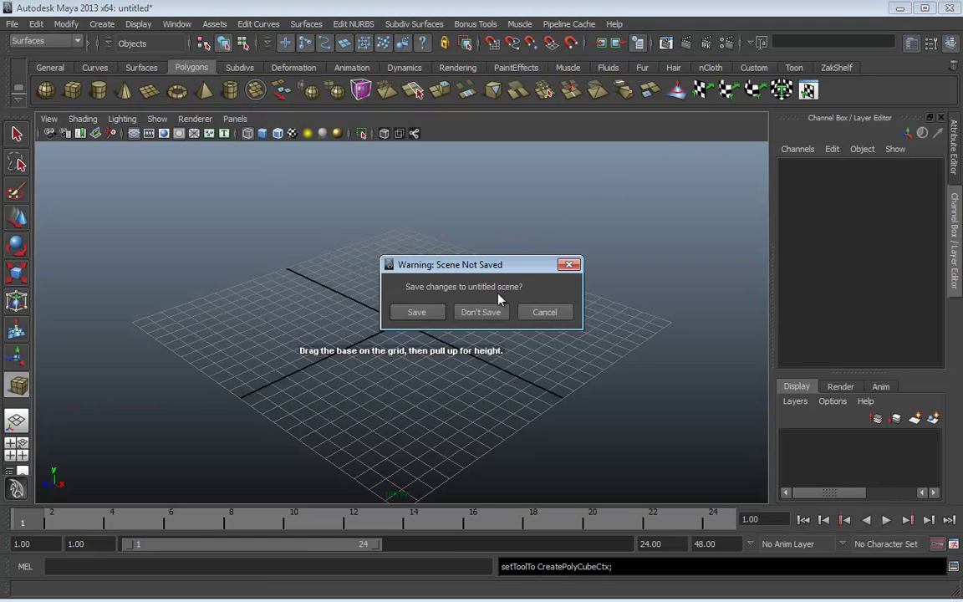
left_click(472, 313)
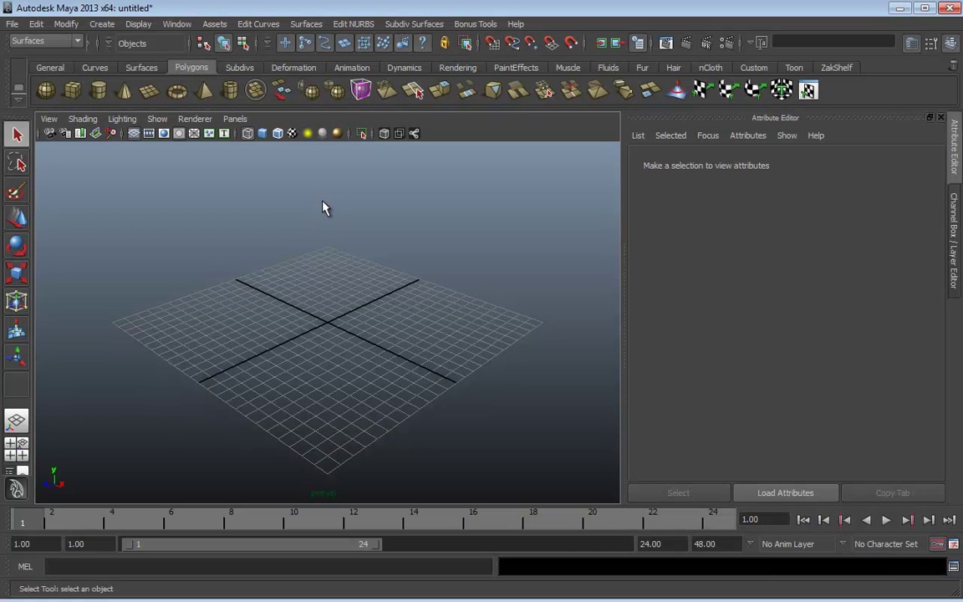
Step: Interactively create a polygon cube over the grid's centre and view it up close with smooth shading
left_click(73, 90)
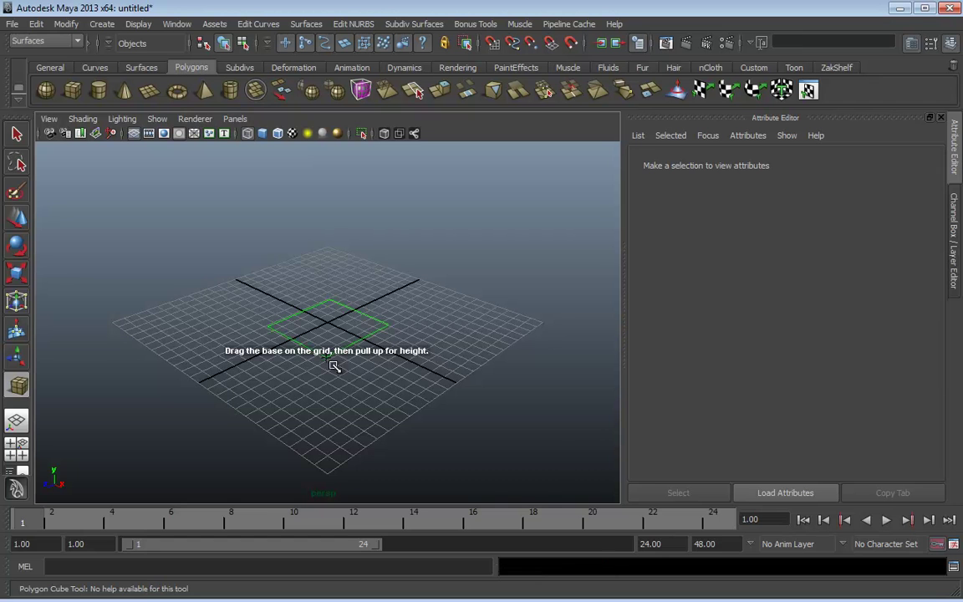
left_click_drag(335, 365, 391, 338)
left_click_drag(392, 338, 377, 238)
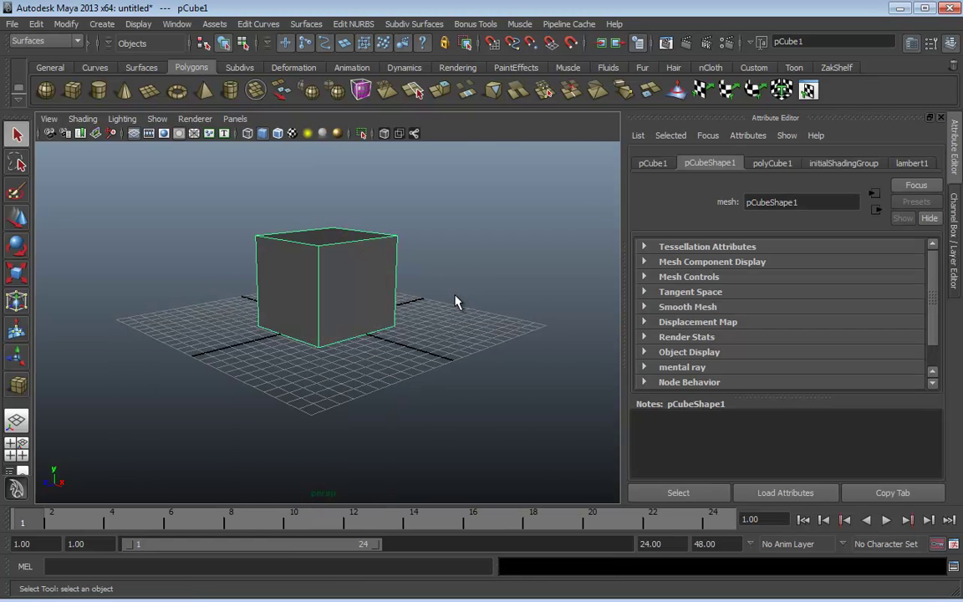
right_click_drag(366, 268, 468, 283, "alt")
left_click_drag(468, 284, 436, 301, "alt")
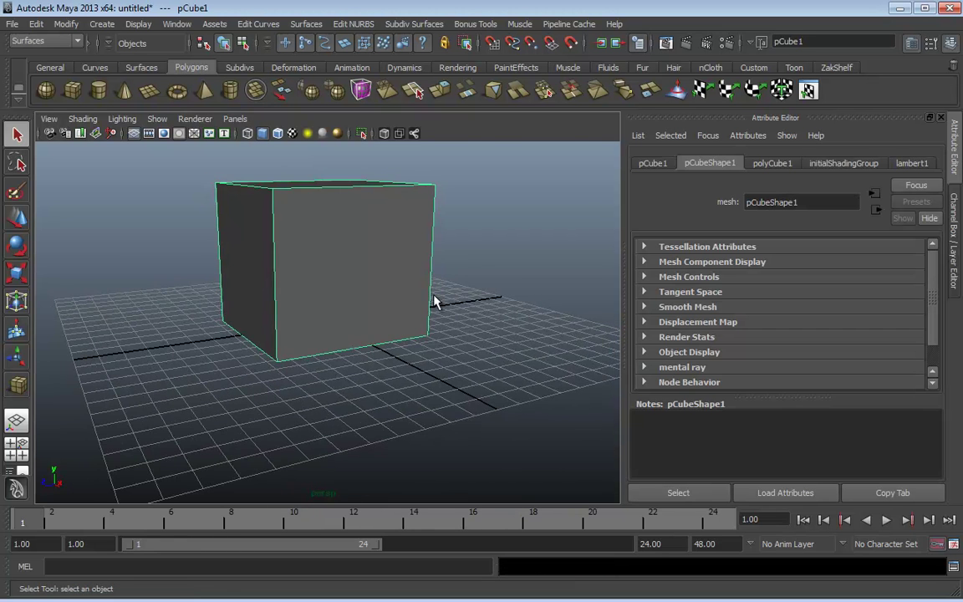
Step: Cycle the cube's display through wireframe, smooth shading and use-all-lights mode
key("4")
key("5")
key("7")
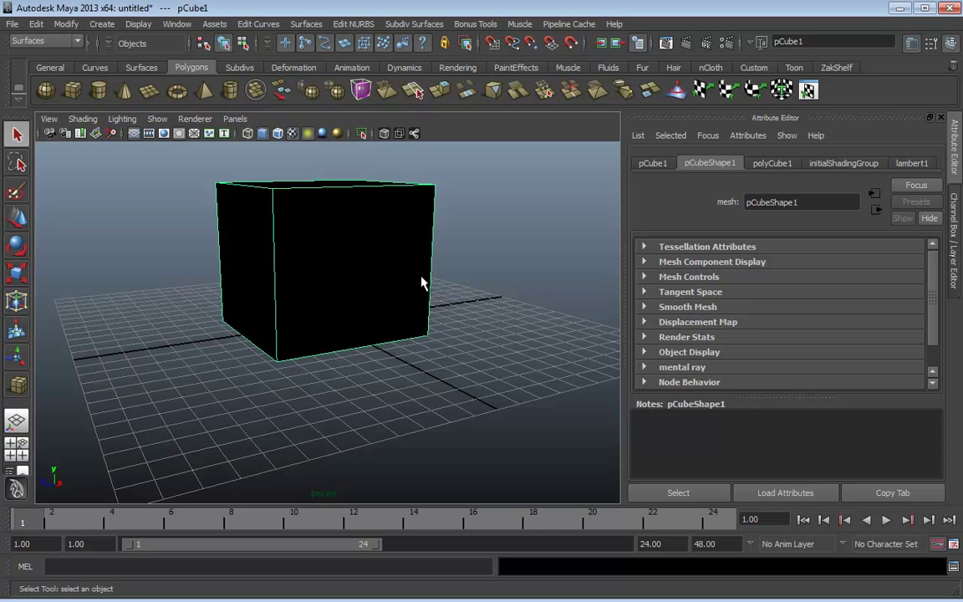
Step: Open the Hypershade and enlarge its materials area down to about the middle of the window
left_click(177, 25)
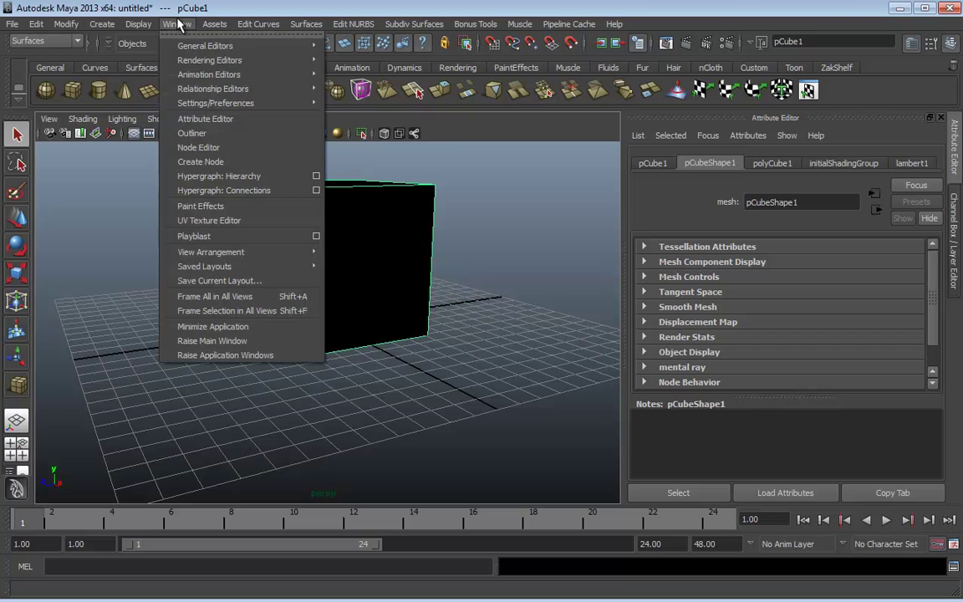
mouse_move(204, 59)
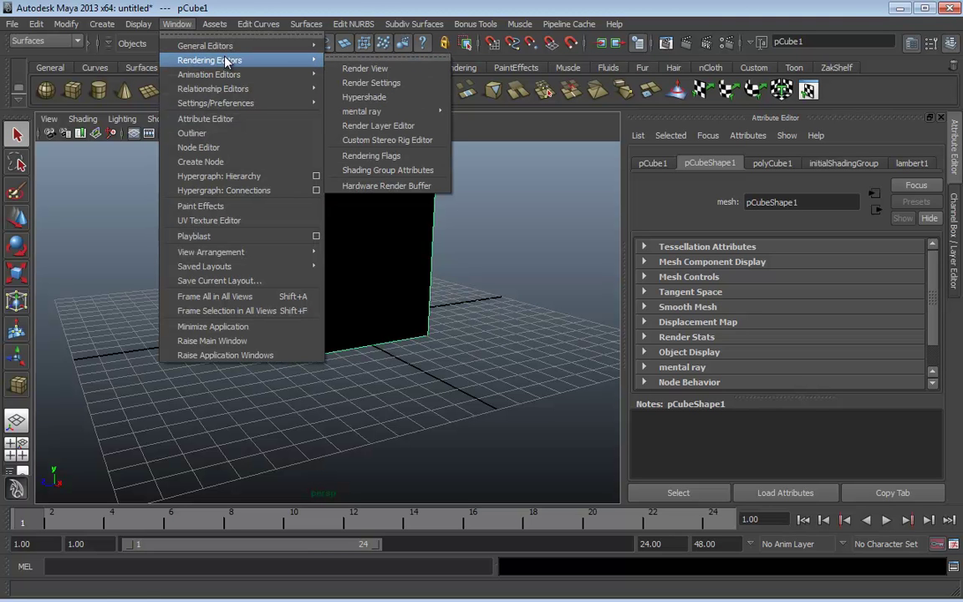
left_click(364, 97)
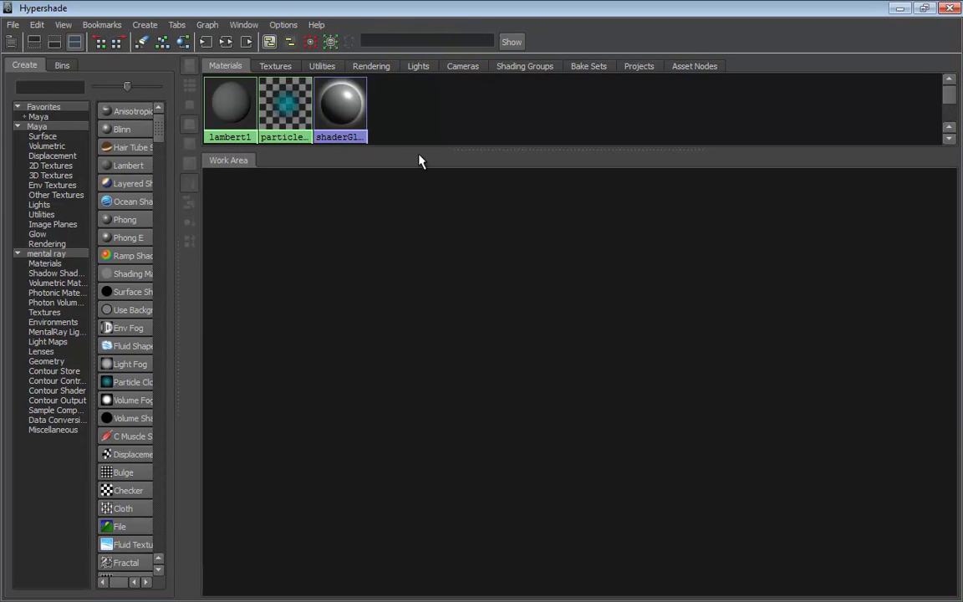
left_click_drag(422, 147, 422, 365)
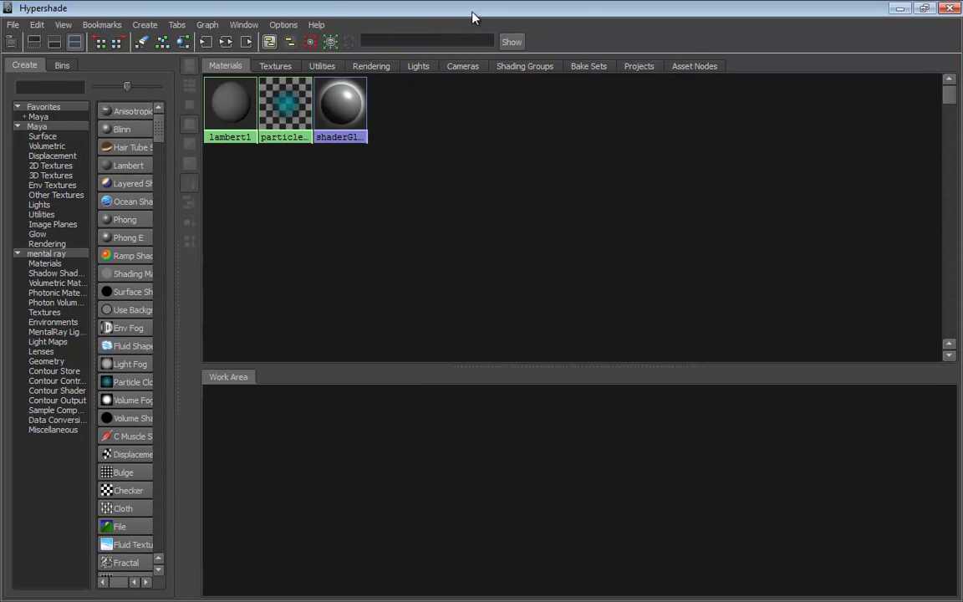
Step: Restore the Hypershade to a smaller window beside the cube and return the viewport to smooth shading, viewed from above
double_click(472, 17)
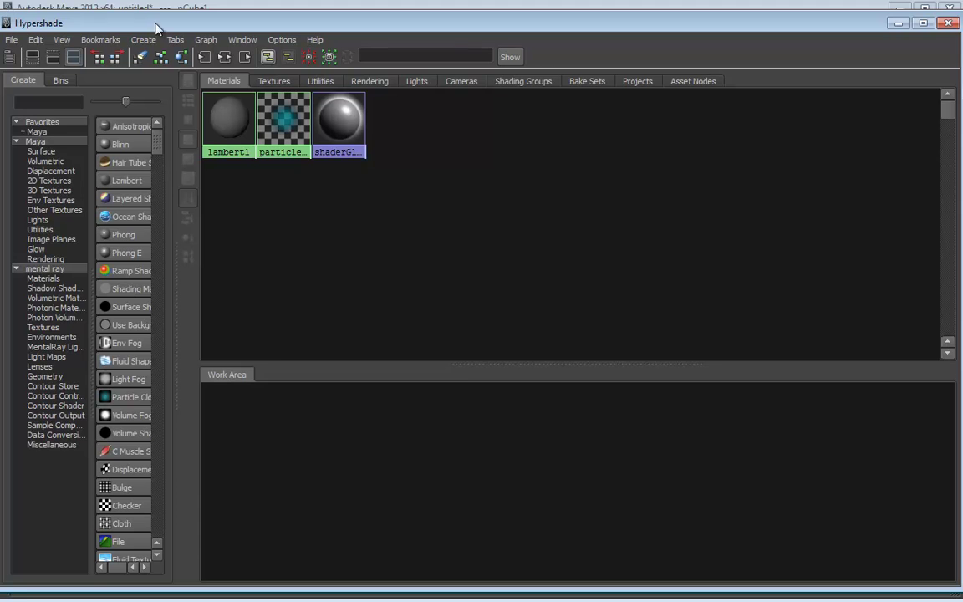
left_click_drag(158, 30, 201, 35)
left_click_drag(38, 19, 359, 59)
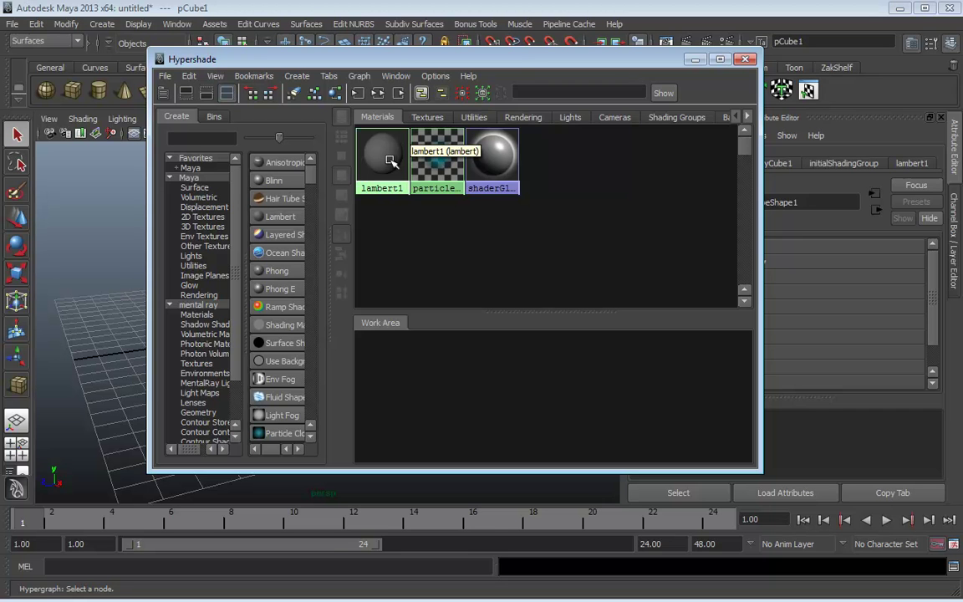
left_click_drag(346, 55, 672, 48)
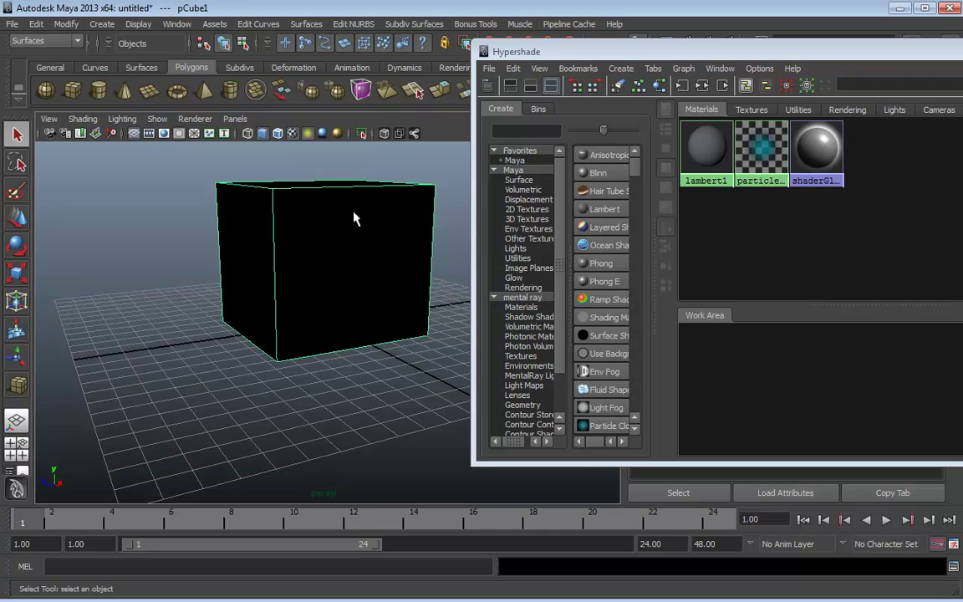
key("5")
left_click_drag(360, 240, 298, 267, "alt")
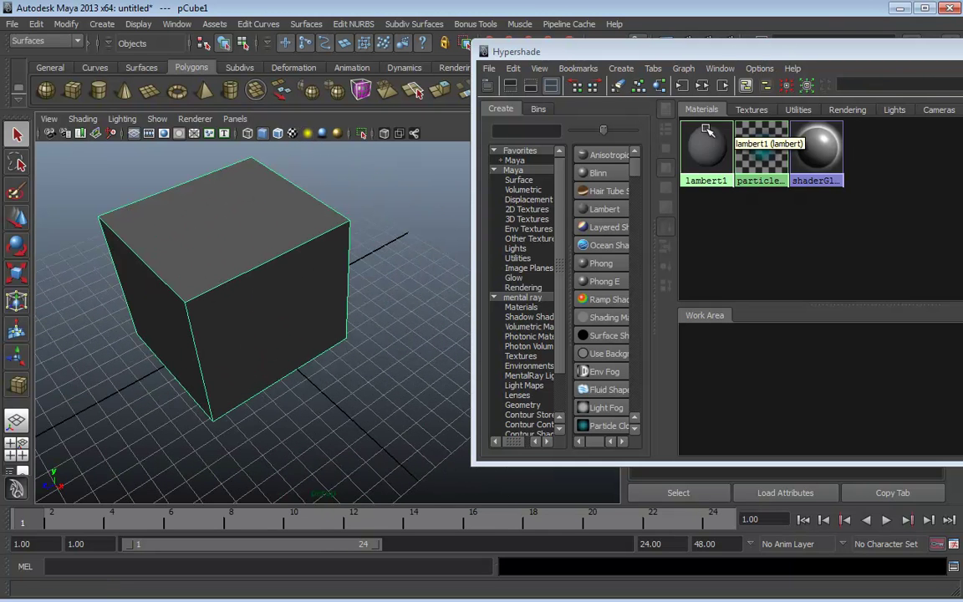
Step: Select the lambert1 material and move the Hypershade clear of the Attribute Editor to expose the material's attributes
left_click_drag(709, 53, 547, 57)
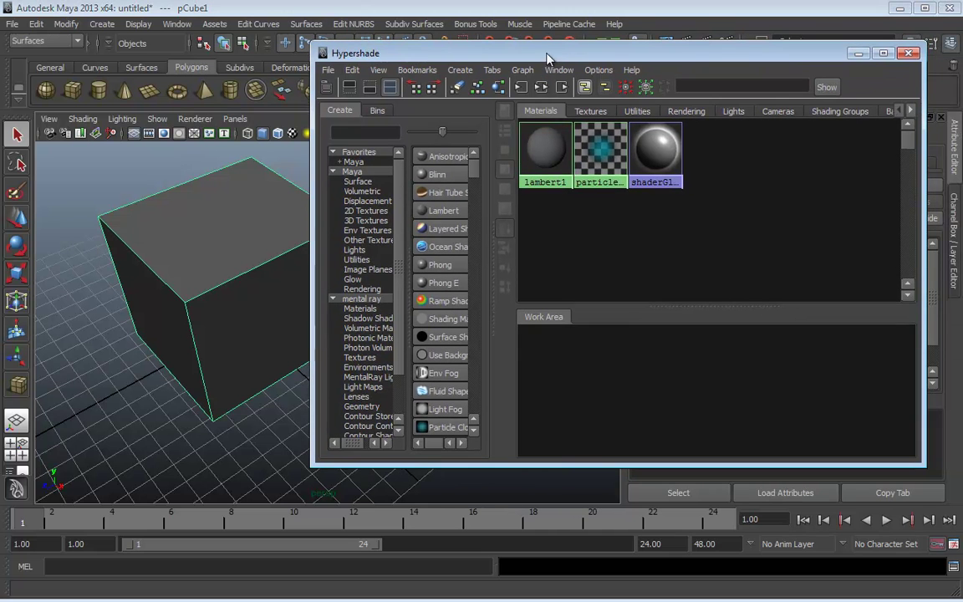
left_click(546, 134)
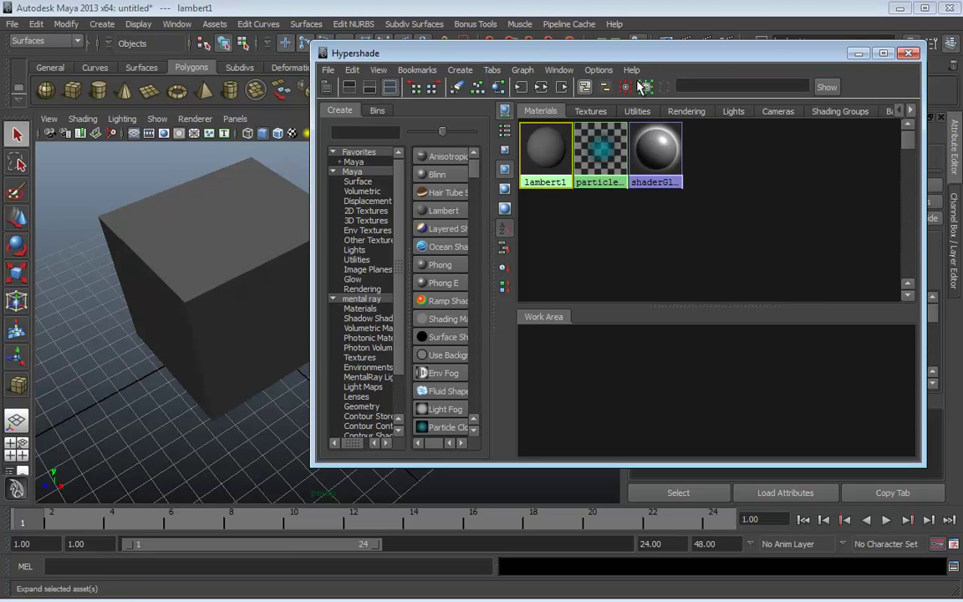
left_click_drag(648, 57, 416, 81)
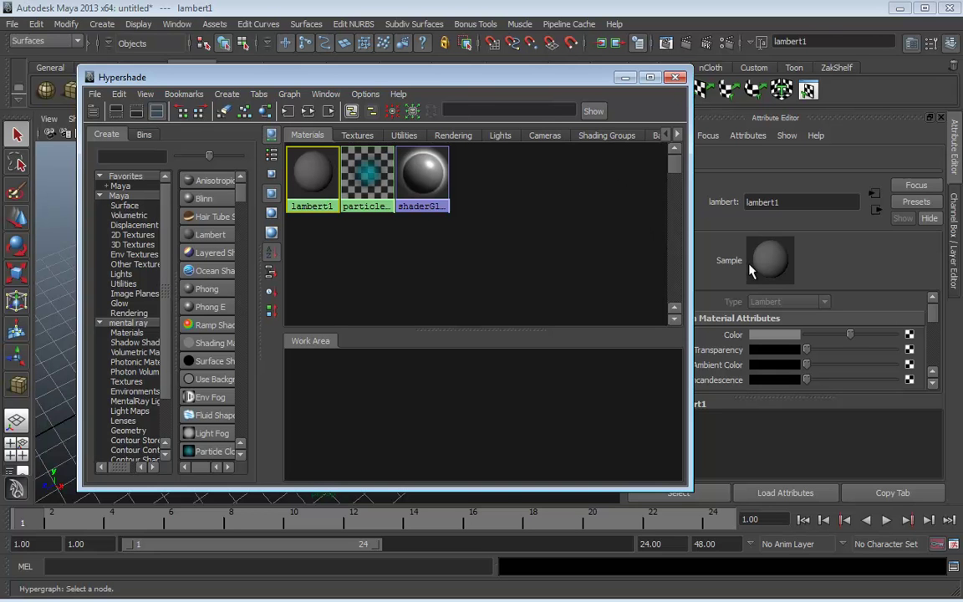
left_click_drag(341, 77, 297, 76)
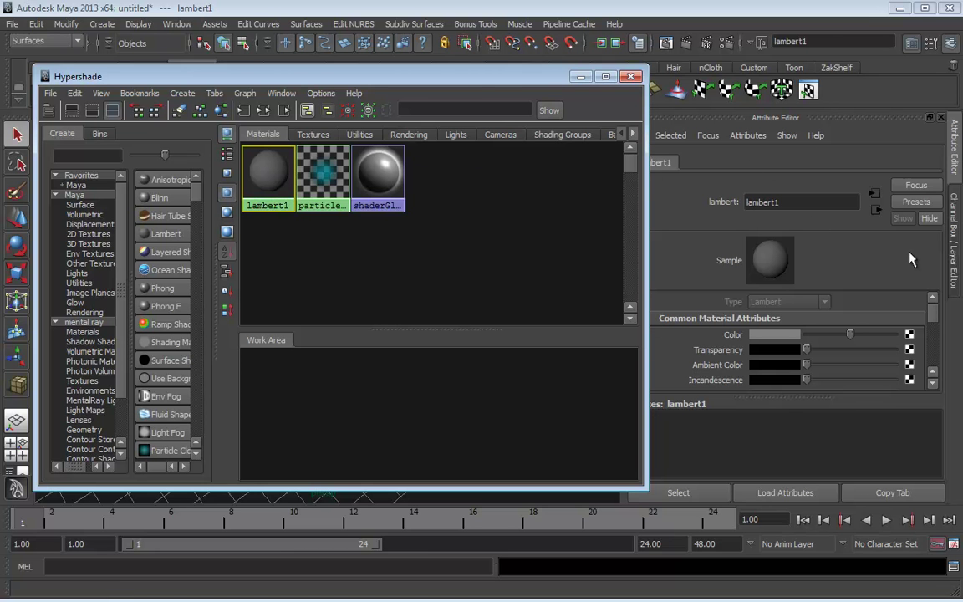
Step: Minimize the Hypershade and set lambert1's colour to bright, fully saturated red
left_click_drag(525, 81, 527, 122)
left_click(572, 114)
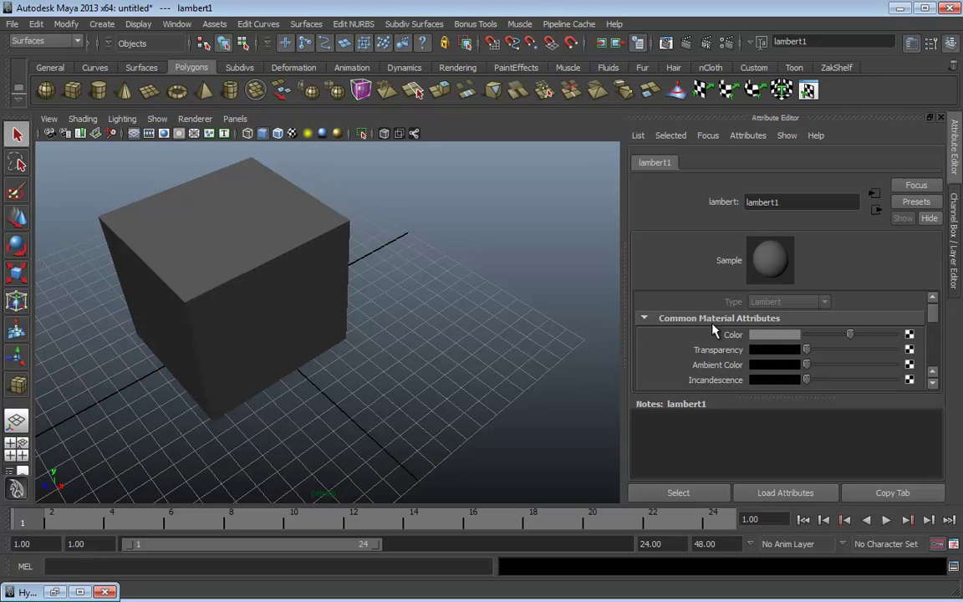
left_click(771, 336)
left_click_drag(721, 360, 819, 359)
left_click(892, 341)
left_click_drag(896, 348, 901, 358)
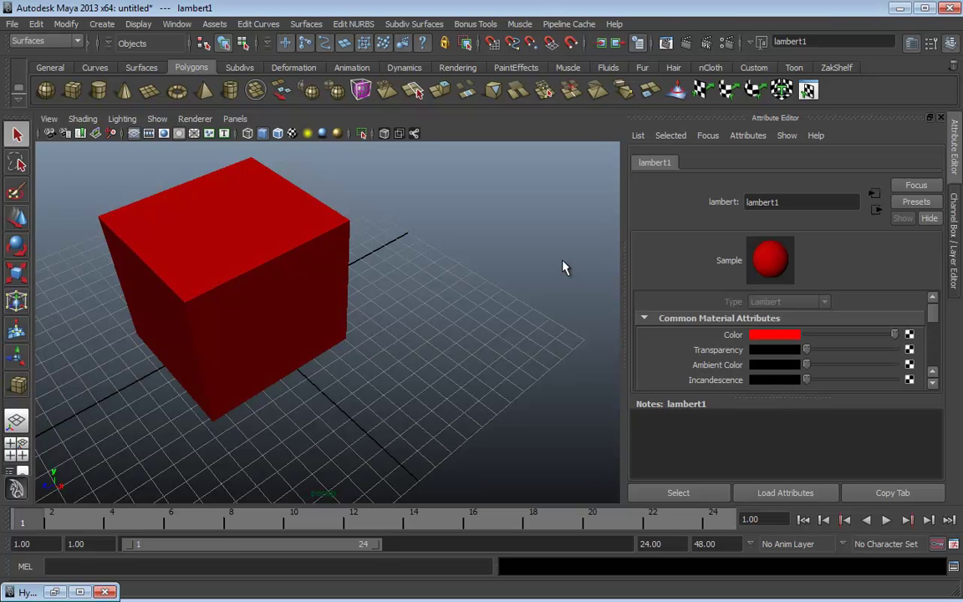
Step: Create a polygon sphere, a pyramid and a cone around the cube, and clear the selection to see their default material
mouse_move(447, 298)
left_mouse_down("alt")
mouse_move(469, 282)
mouse_move(365, 263)
mouse_move(260, 215)
mouse_move(148, 243)
mouse_move(315, 271)
left_mouse_up("alt")
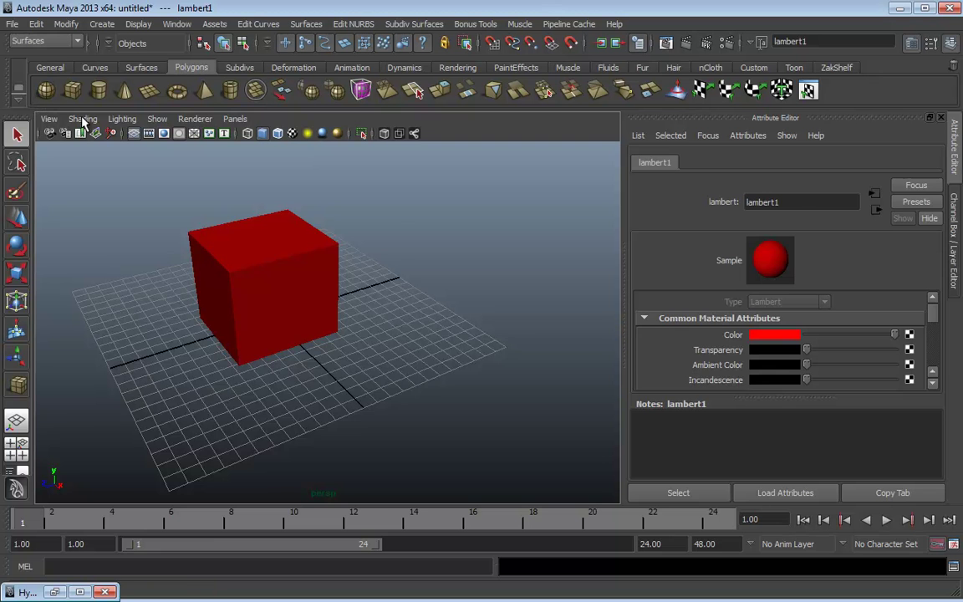
left_click(46, 90)
left_click_drag(414, 298, 456, 334)
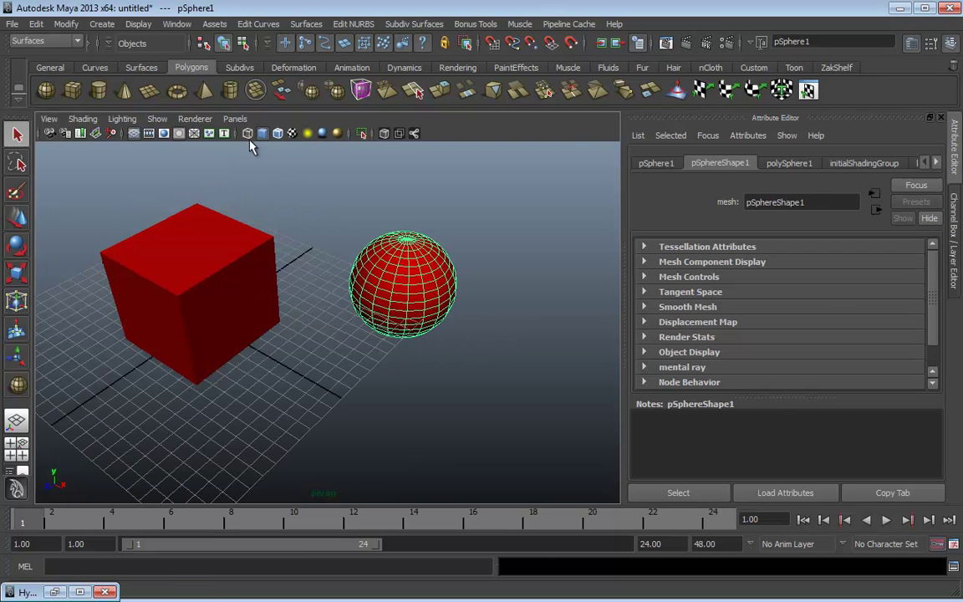
left_click(204, 91)
left_click_drag(335, 372, 355, 312)
left_click(123, 90)
left_click_drag(209, 330, 240, 250)
left_click_drag(329, 312, 474, 260, "alt")
left_click(415, 247)
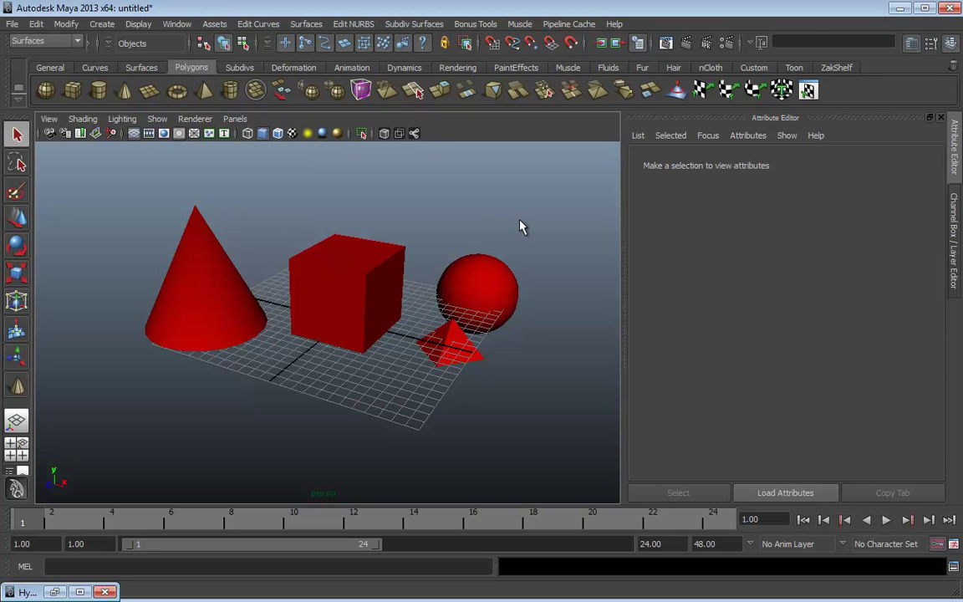
Step: Delete the cone, the sphere and the pyramid, keeping only the cube
left_click(448, 351)
left_click(154, 326)
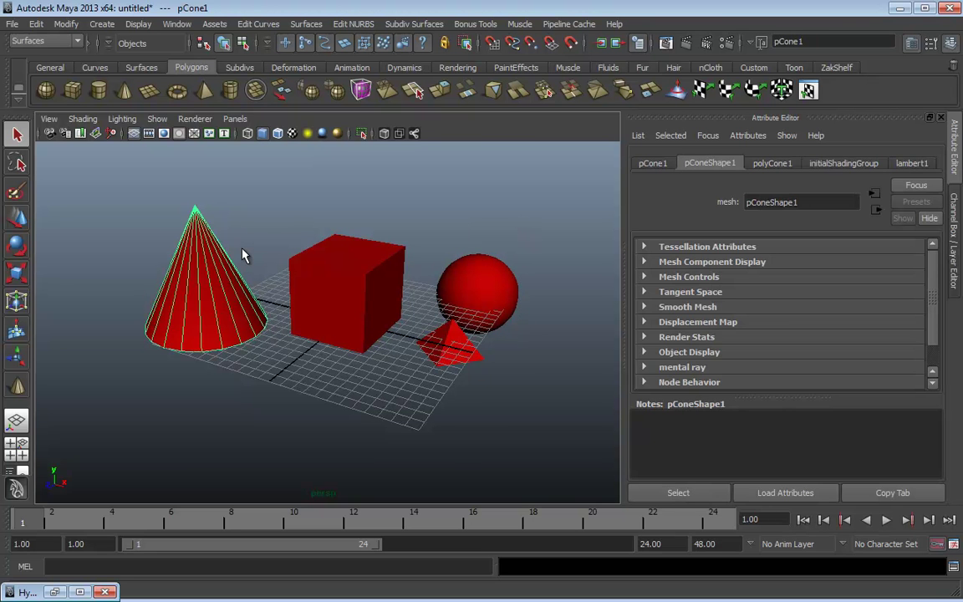
key("Delete")
left_click_drag(538, 204, 441, 372)
key("Delete")
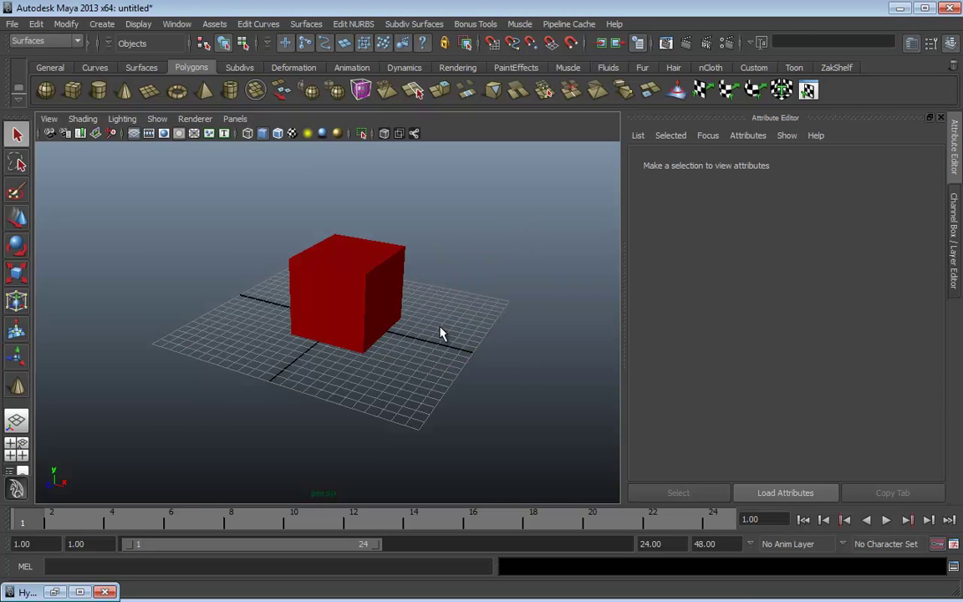
Step: Open the lambert1 attributes from the cube and set the material's colour back to mid grey
left_click_drag(440, 333, 350, 328, "alt")
left_click(278, 319)
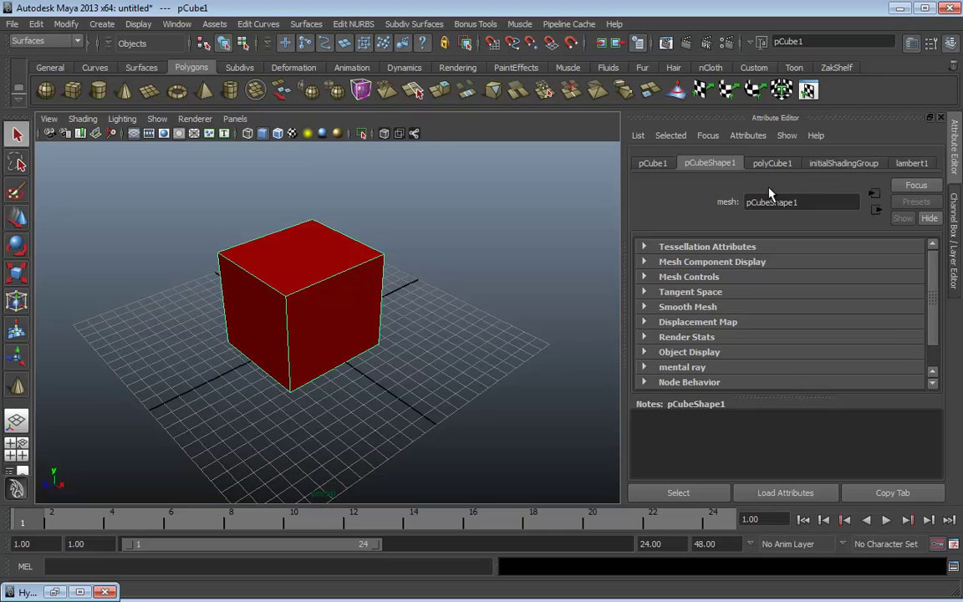
left_click(918, 164)
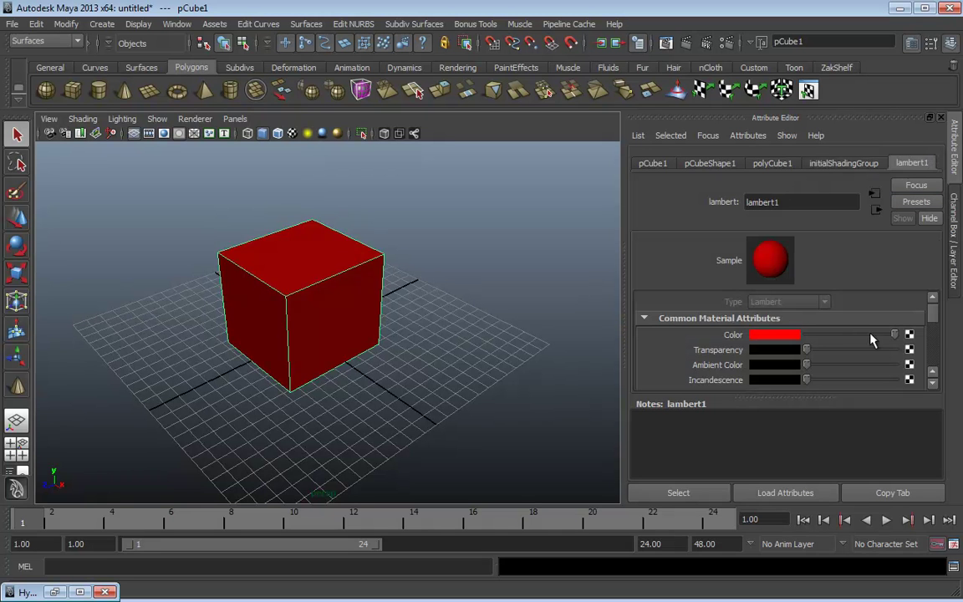
mouse_move(891, 335)
left_mouse_down()
mouse_move(836, 338)
mouse_move(896, 338)
left_mouse_up()
left_click_drag(894, 336, 853, 348)
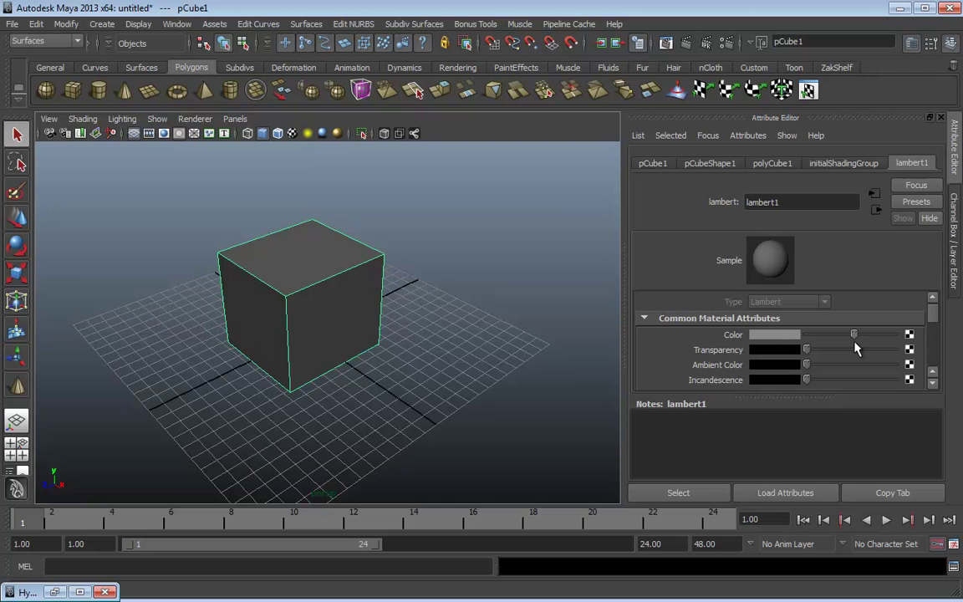
left_click_drag(433, 301, 413, 286, "alt")
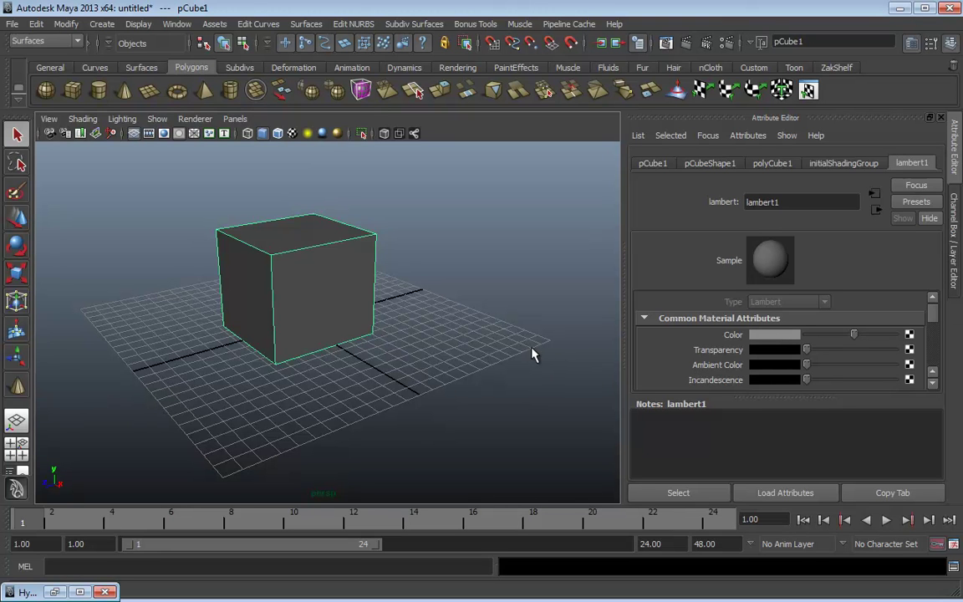
Step: Restore and widen the Hypershade, enlarge its work area and collapse the category list so the full node names show
left_click(54, 591)
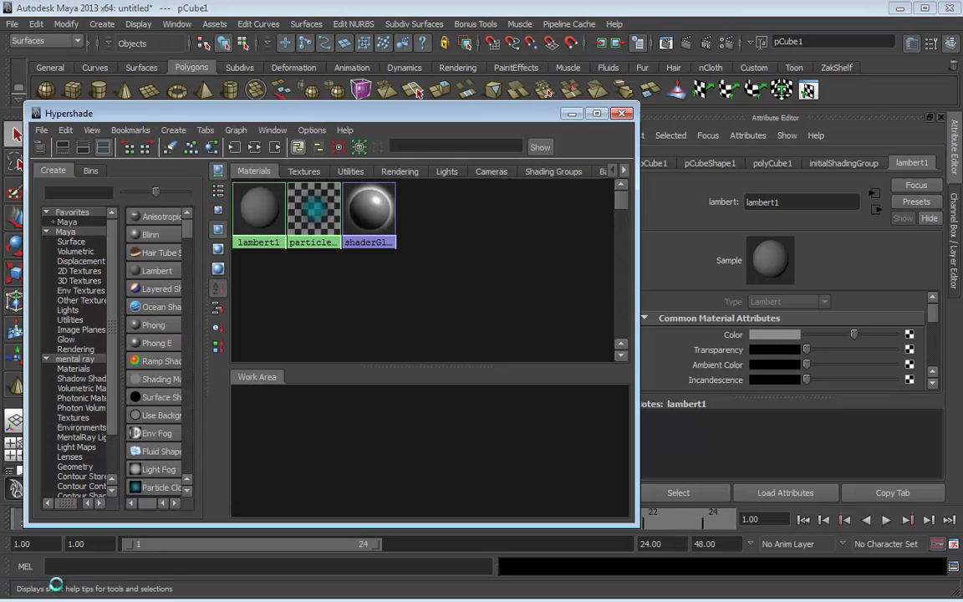
left_click_drag(351, 115, 534, 72)
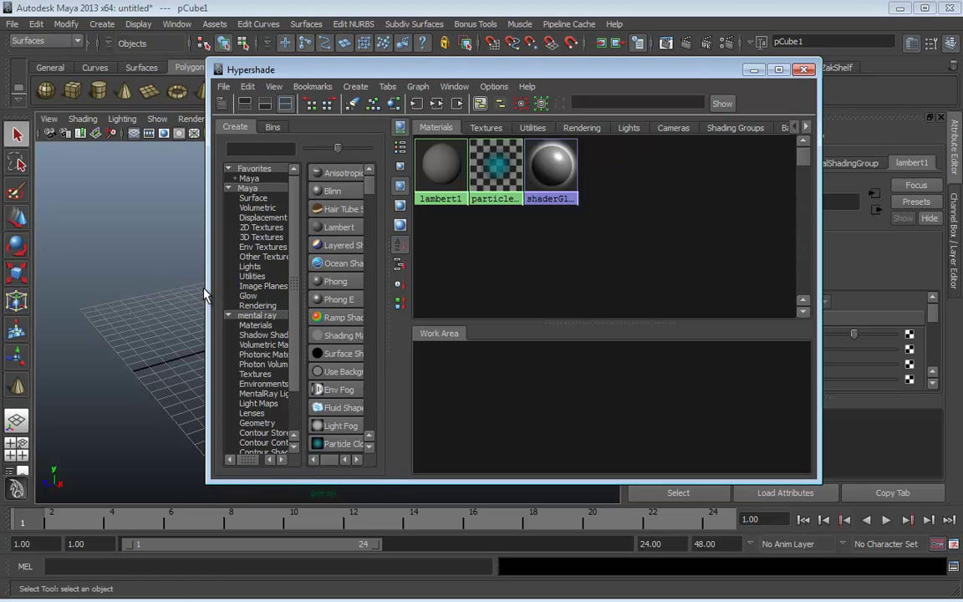
left_click_drag(206, 295, 67, 295)
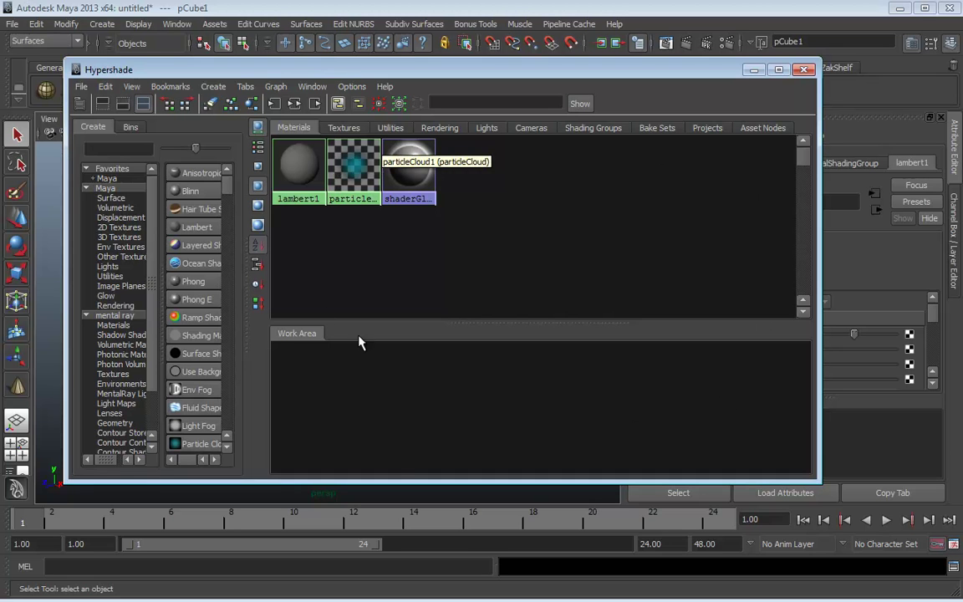
left_click_drag(546, 319, 525, 289)
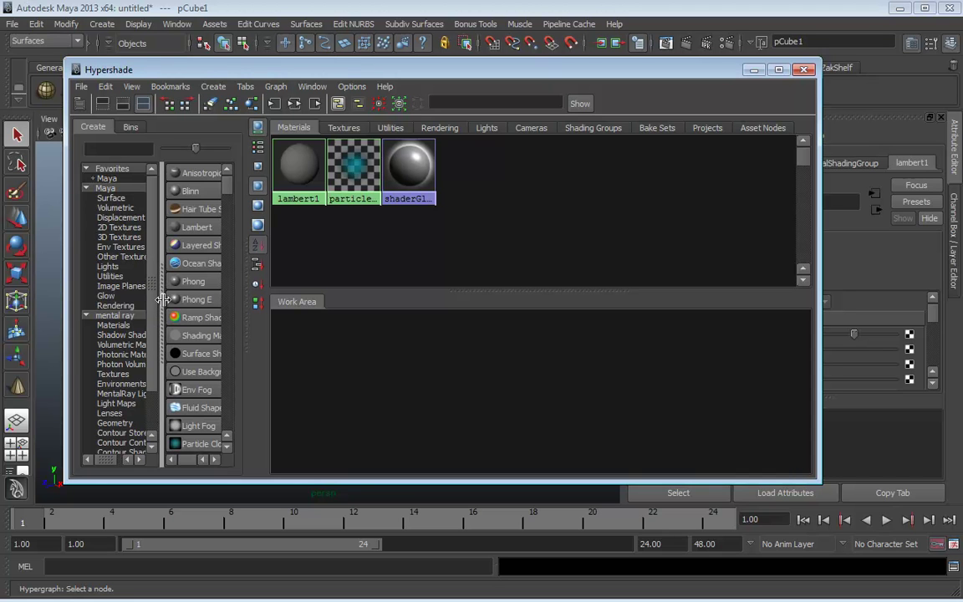
left_click_drag(163, 298, 37, 298)
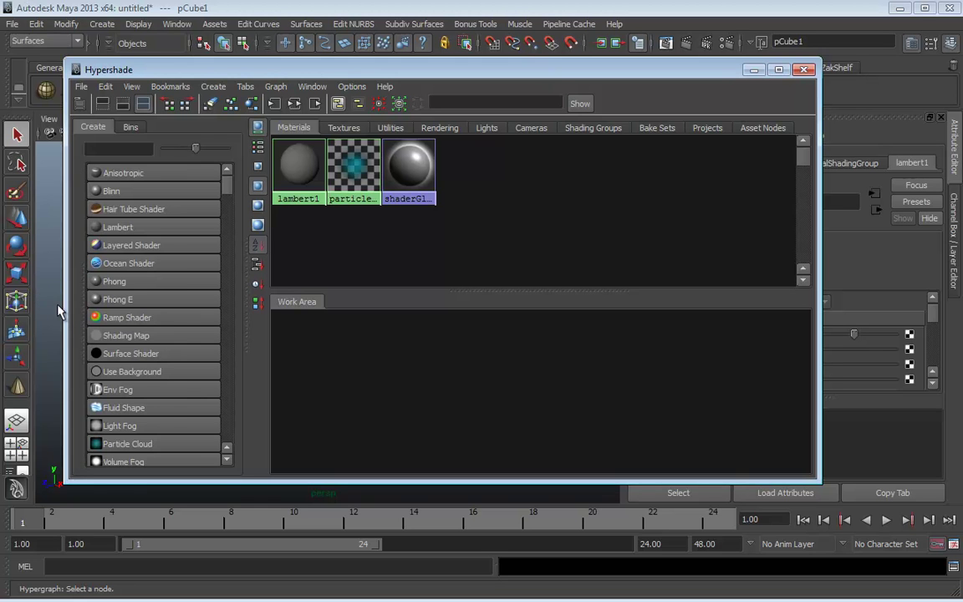
left_click_drag(82, 313, 82, 251)
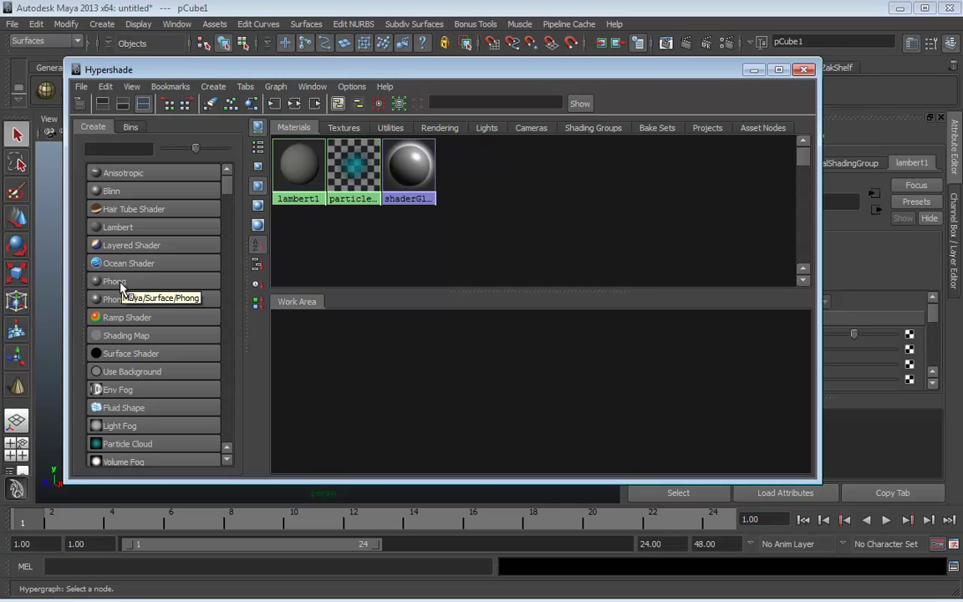
Step: Create a Phong material in the Hypershade, enlarge the work area and place the new node toward its right side
middle_click_drag(119, 287, 599, 413)
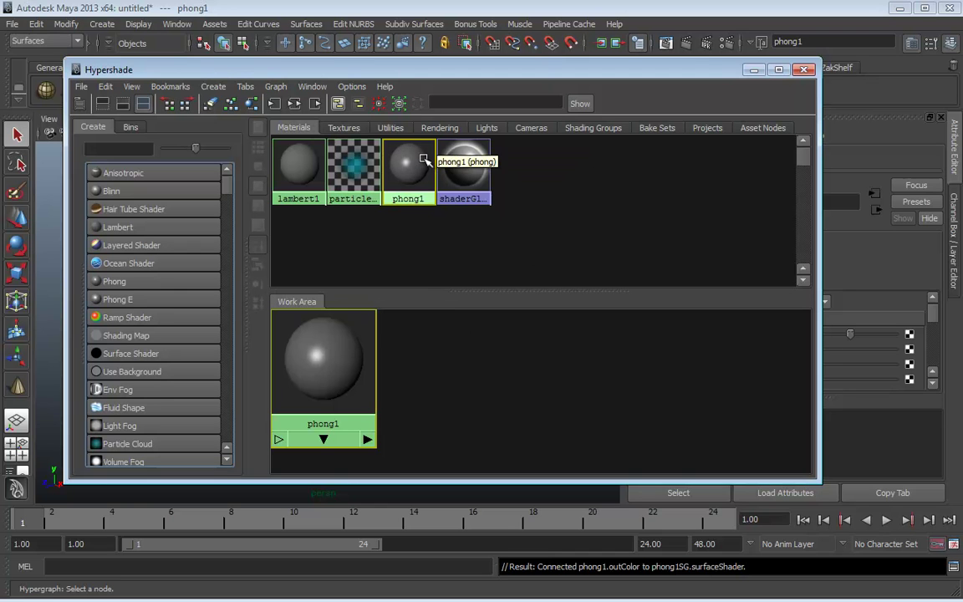
left_click_drag(508, 289, 512, 237)
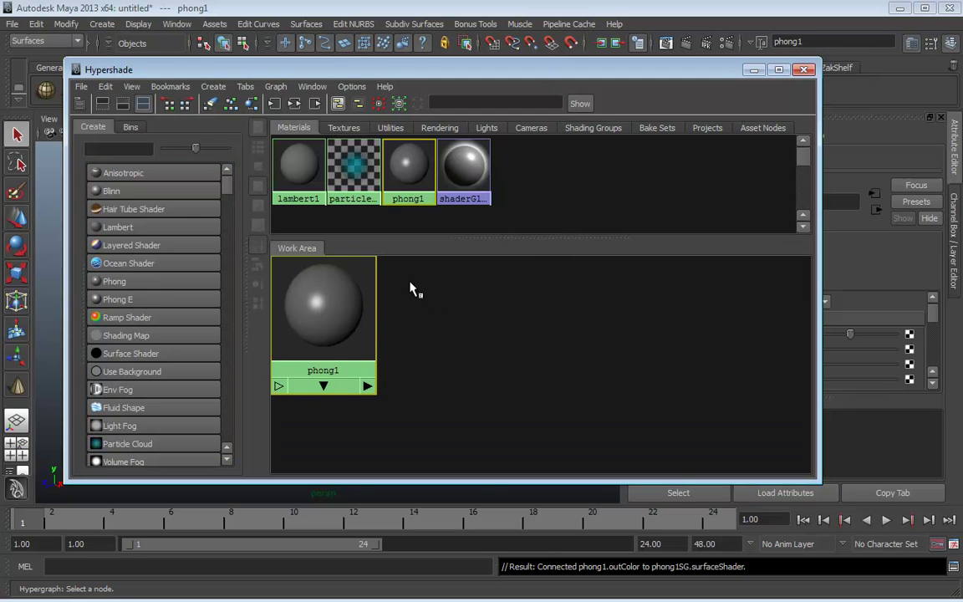
left_click_drag(324, 317, 651, 362)
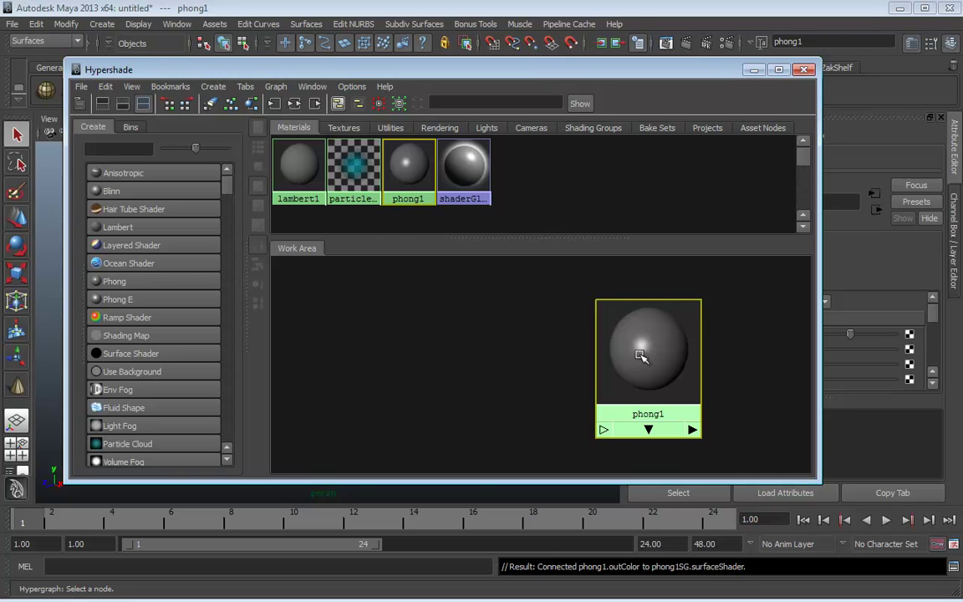
left_click_drag(641, 356, 641, 357)
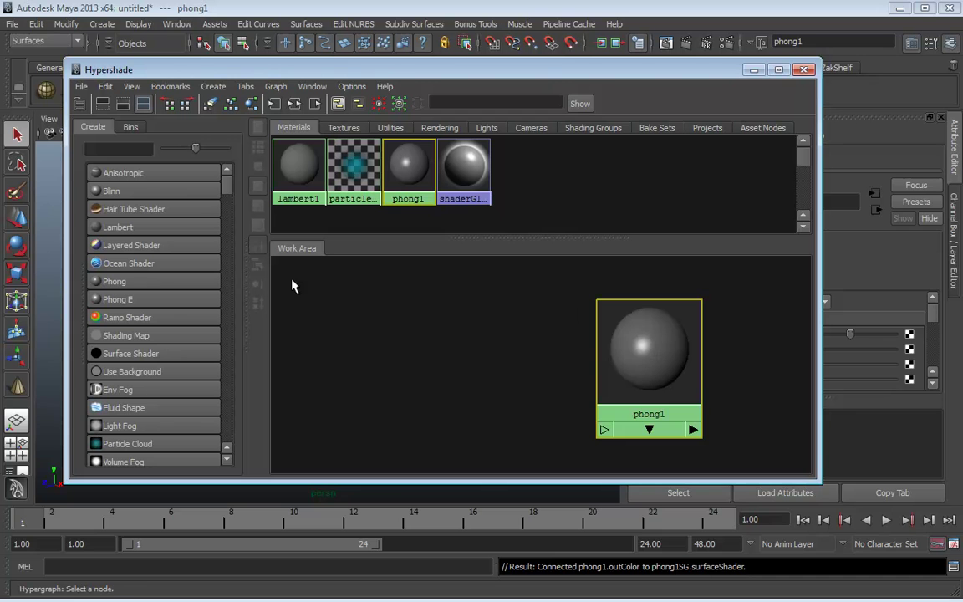
Step: Add a Checker 2D texture and connect it to the color input of phong1
left_click_drag(230, 185, 231, 201)
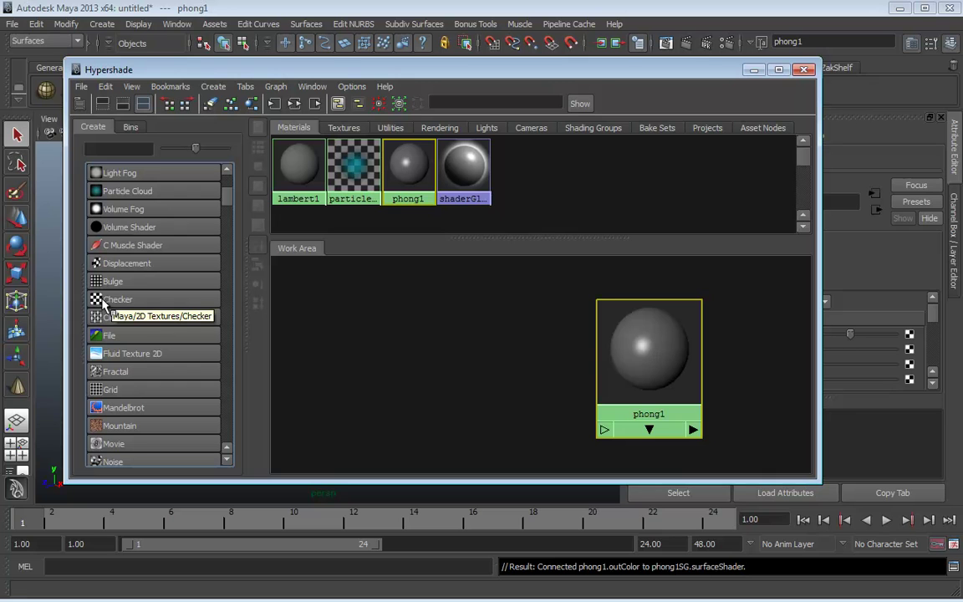
middle_click_drag(101, 303, 576, 343)
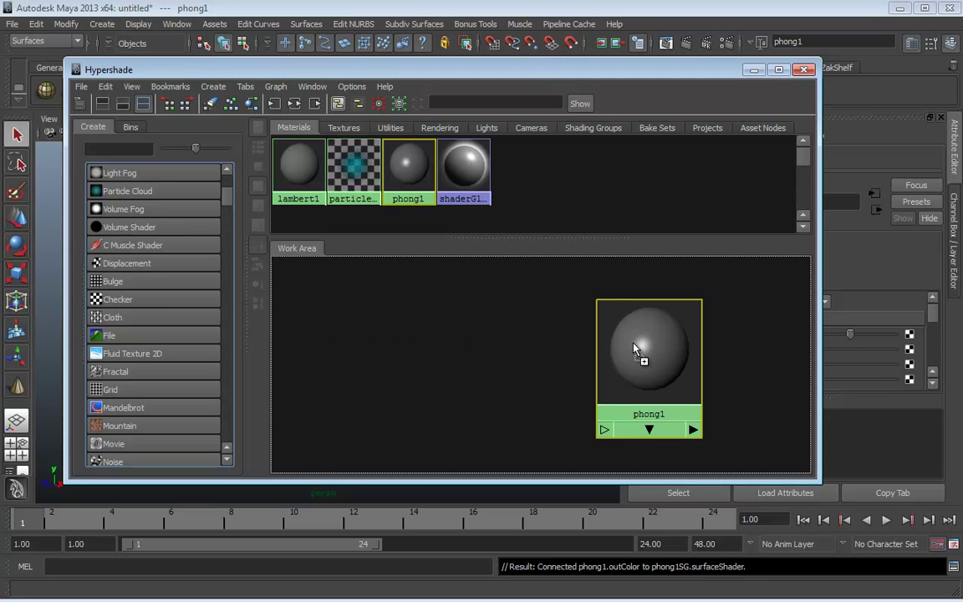
middle_click_drag(634, 350, 634, 350)
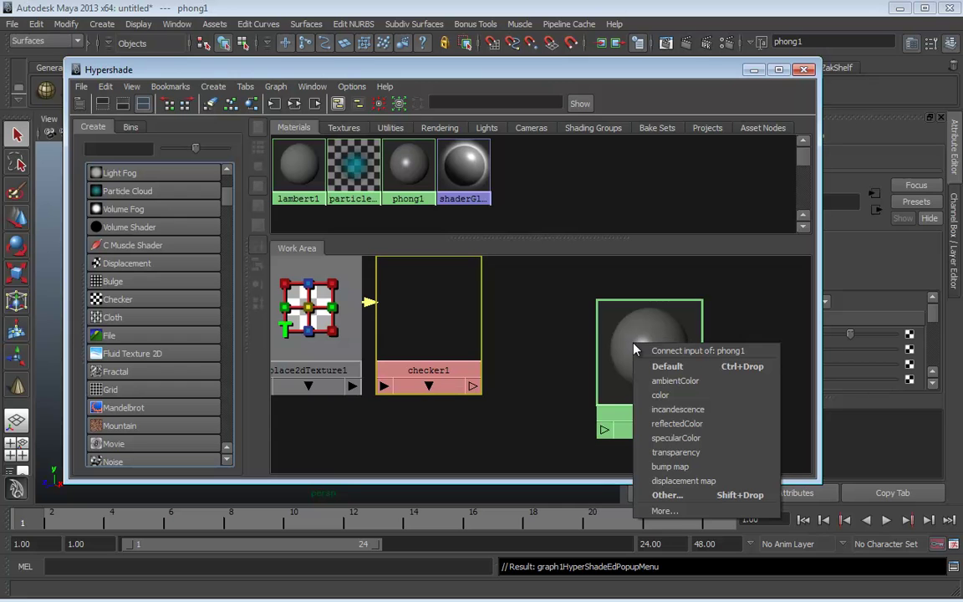
left_click(661, 396)
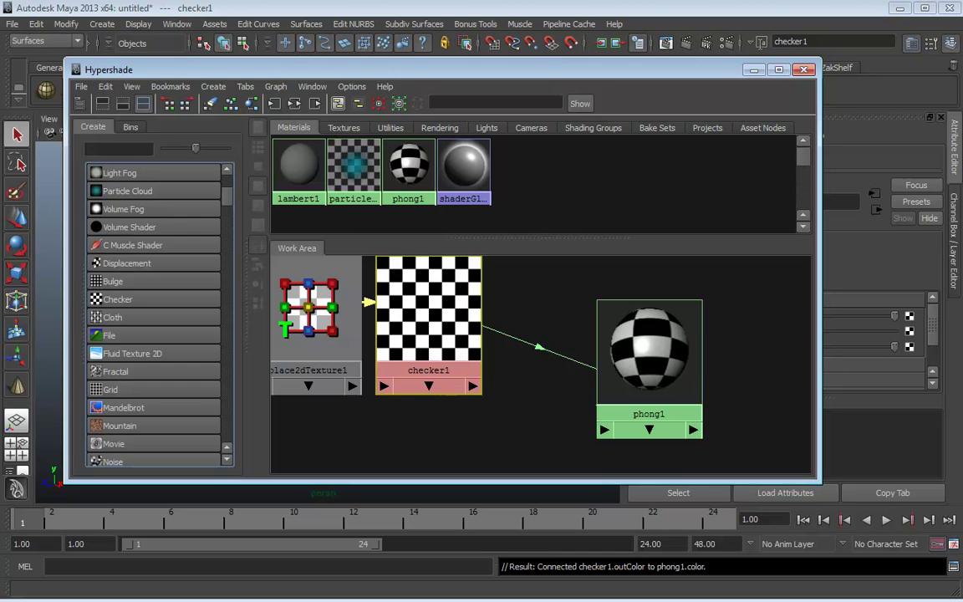
Step: Cycle the Hypershade layout through materials only, work area only, and both areas together
left_click(101, 104)
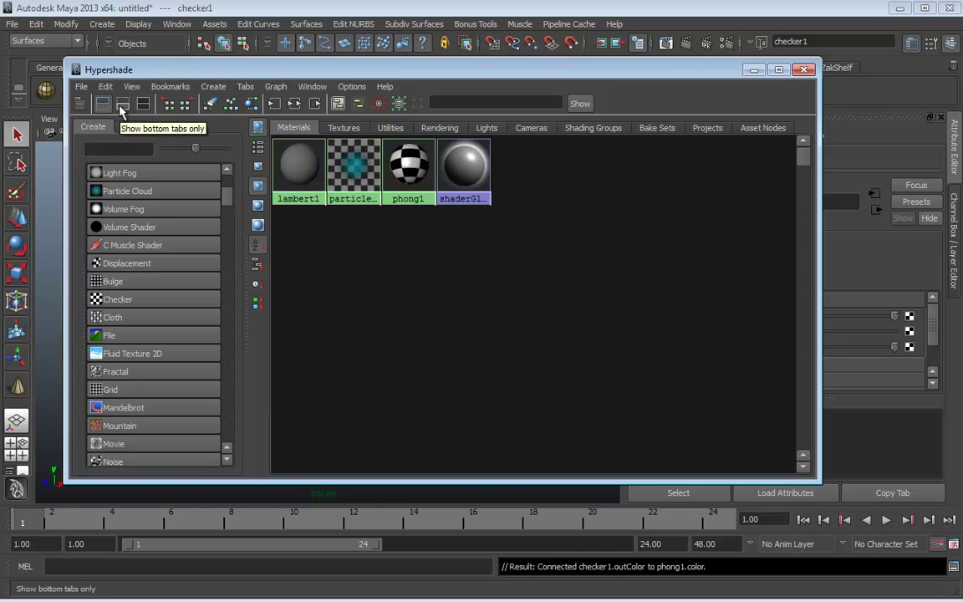
left_click(122, 106)
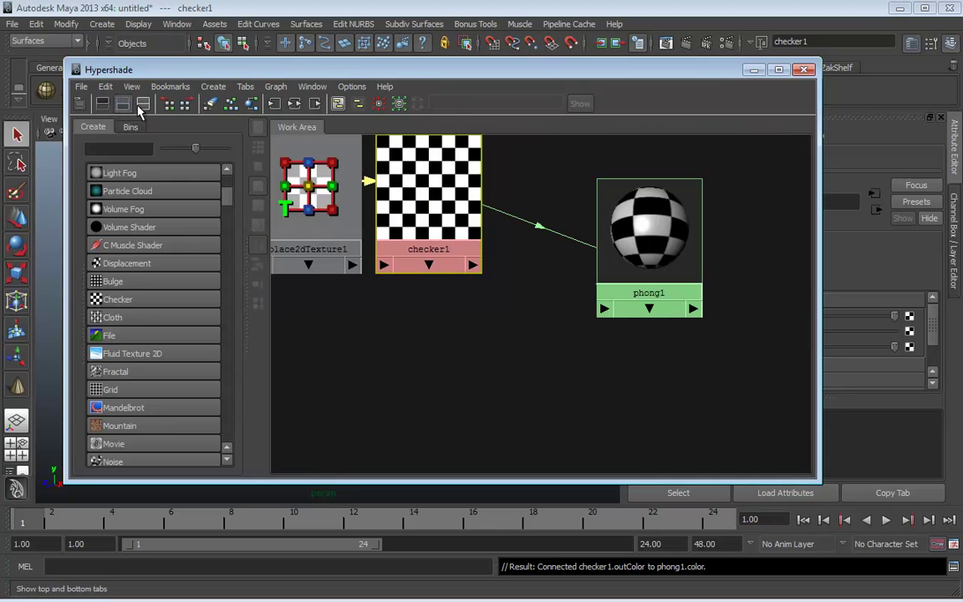
left_click(143, 103)
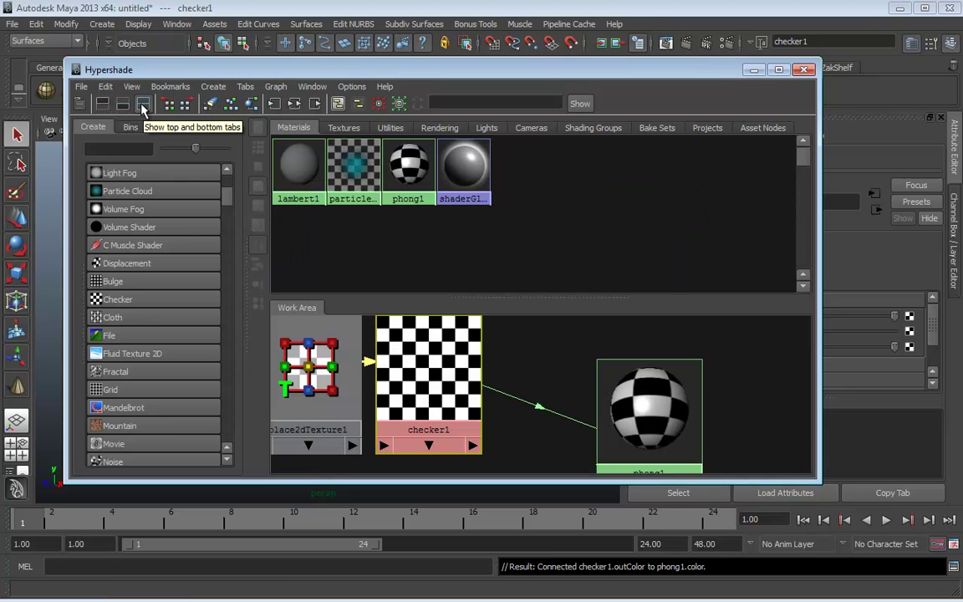
Step: Collapse the work area and then the materials area with the divider, restoring the combined Hypershade layout after each
left_click_drag(534, 296, 516, 520)
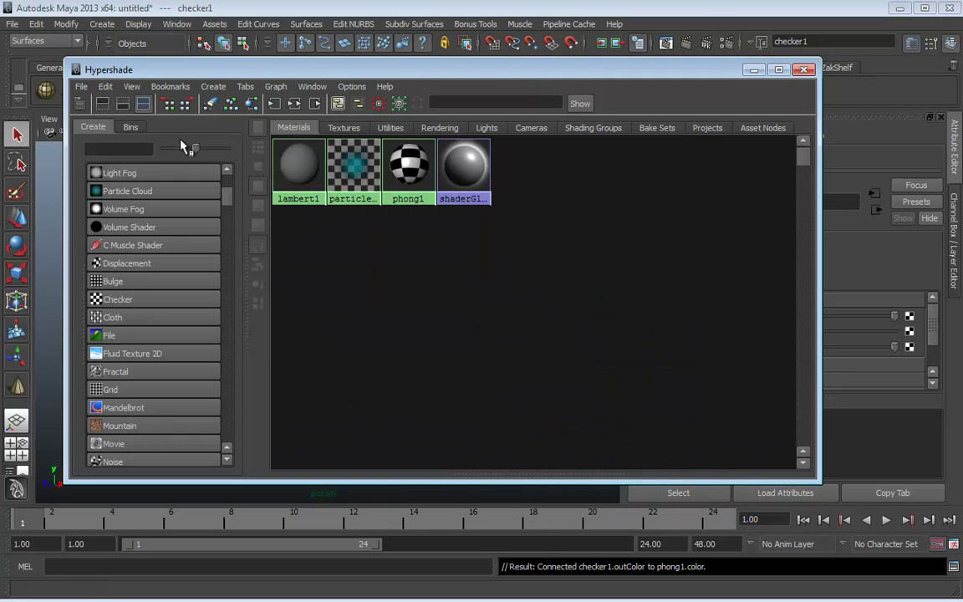
left_click(103, 102)
left_click(138, 102)
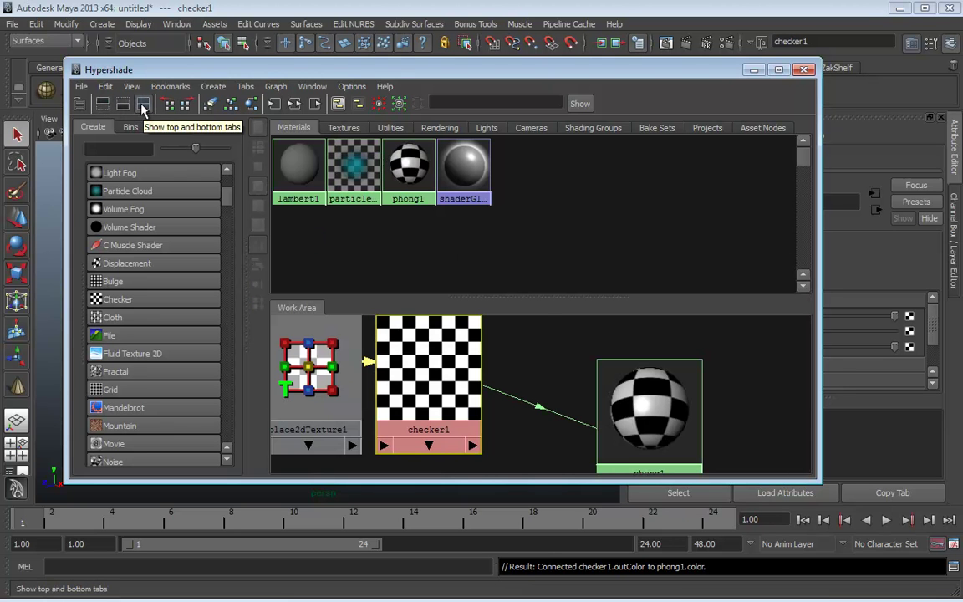
left_click_drag(525, 296, 516, 97)
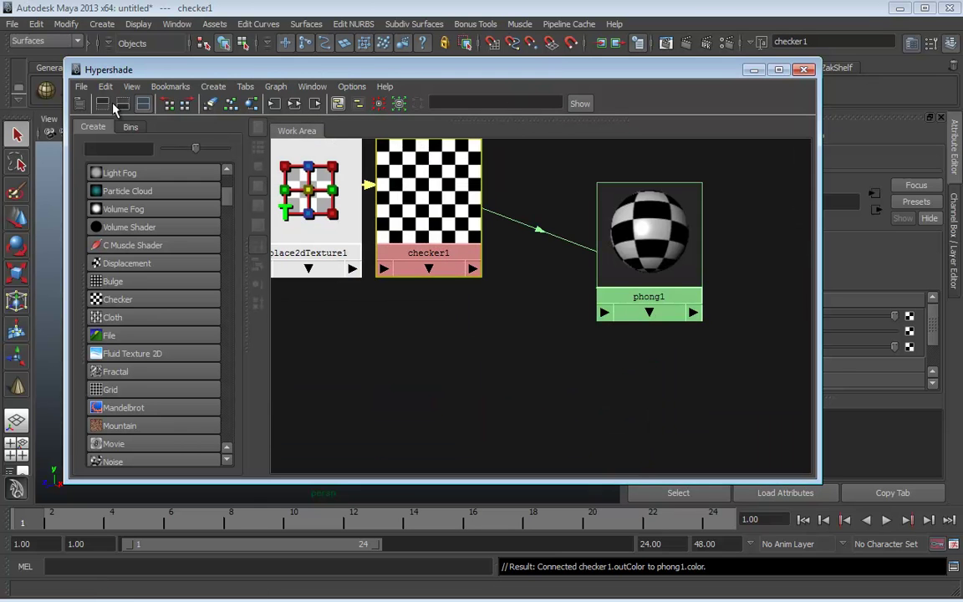
left_click(122, 103)
left_click(143, 102)
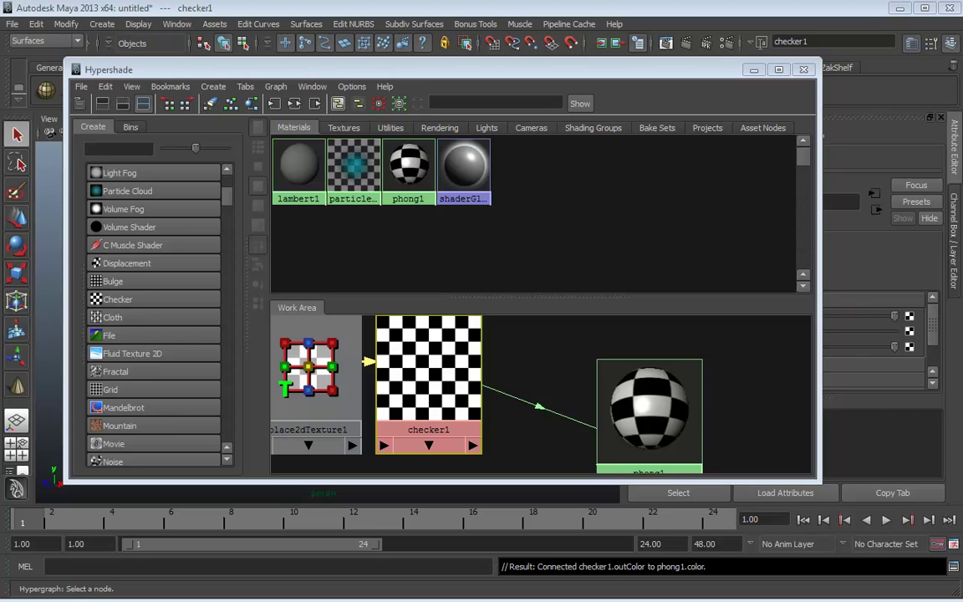
Step: Move the Hypershade slightly away from the viewport's edge and call up the Hypershade rendering editor again
left_click_drag(176, 73, 208, 83)
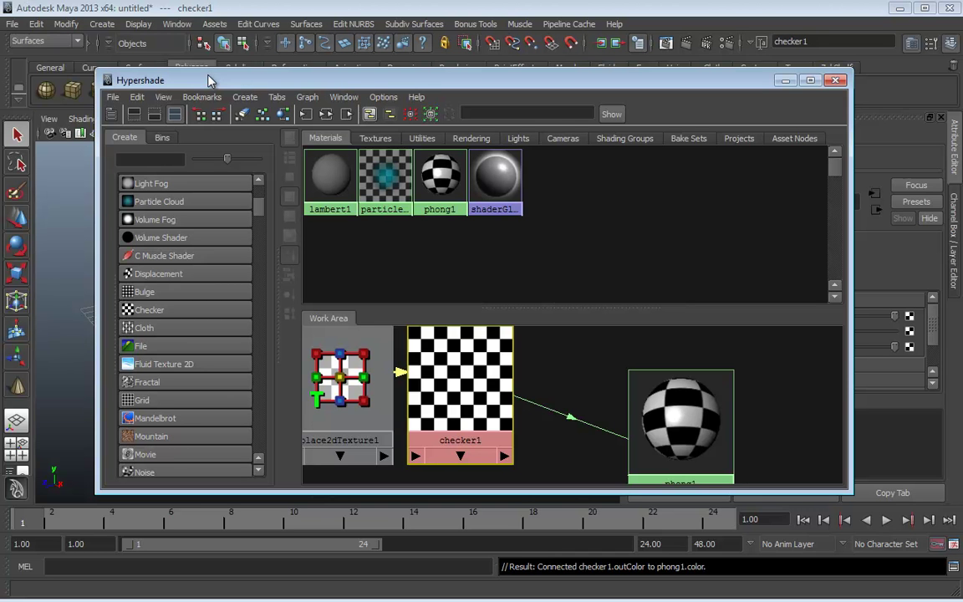
left_click(176, 24)
mouse_move(199, 64)
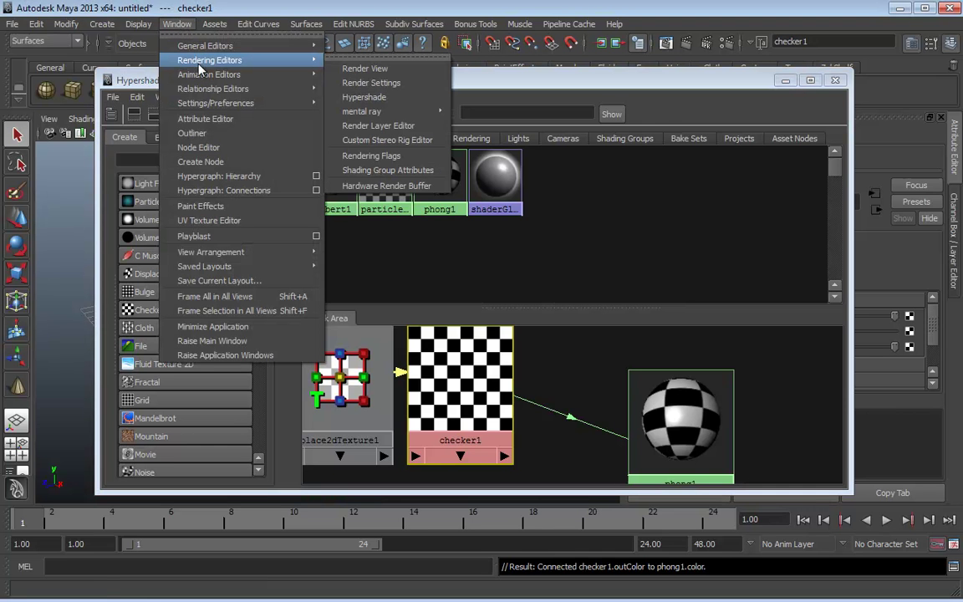
left_click(401, 101)
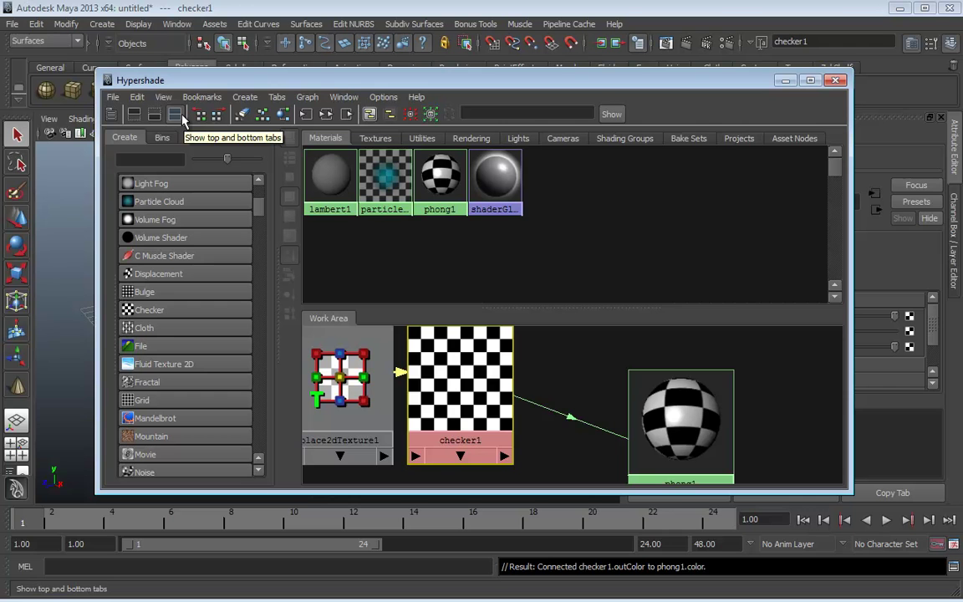
Step: Delete the place2dTexture1 and checker1 nodes feeding phong1 from the work area
left_click(301, 451)
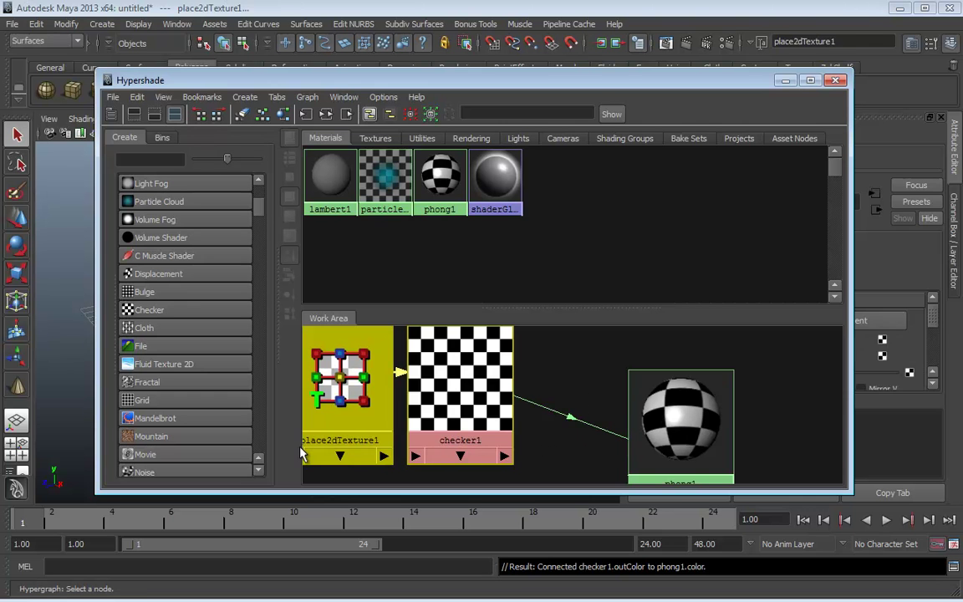
key("Delete")
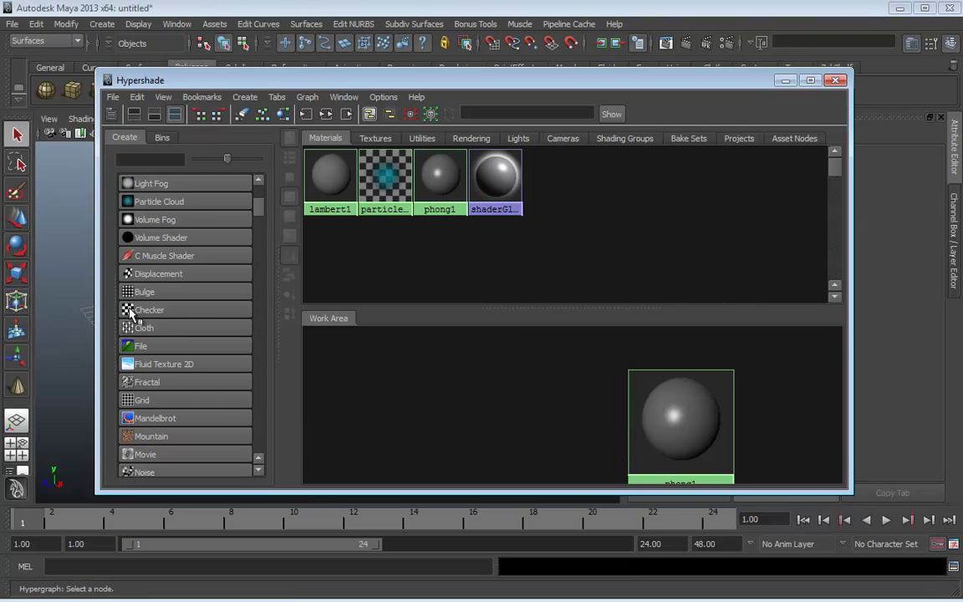
middle_click_drag(129, 311, 676, 418)
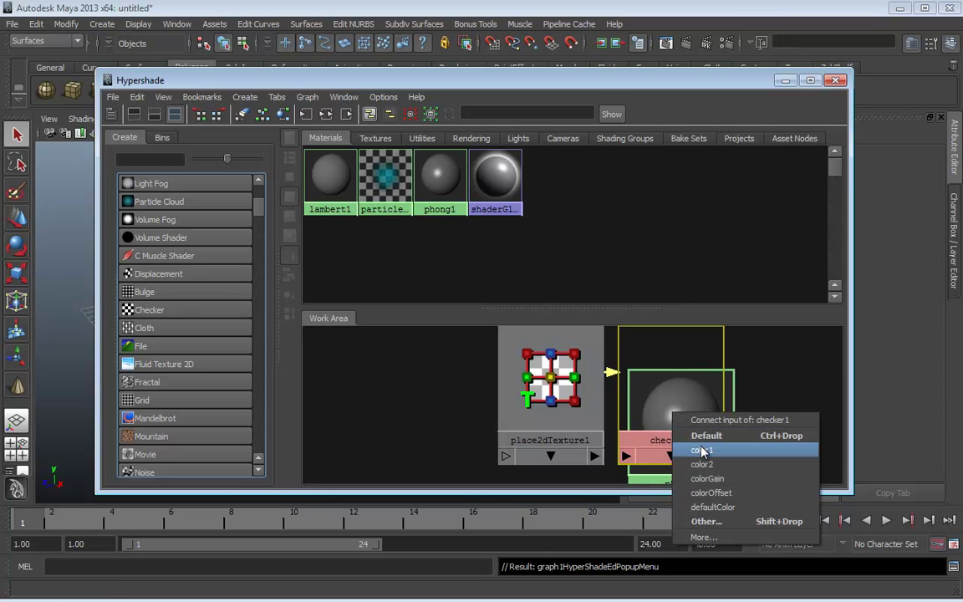
left_click(400, 387)
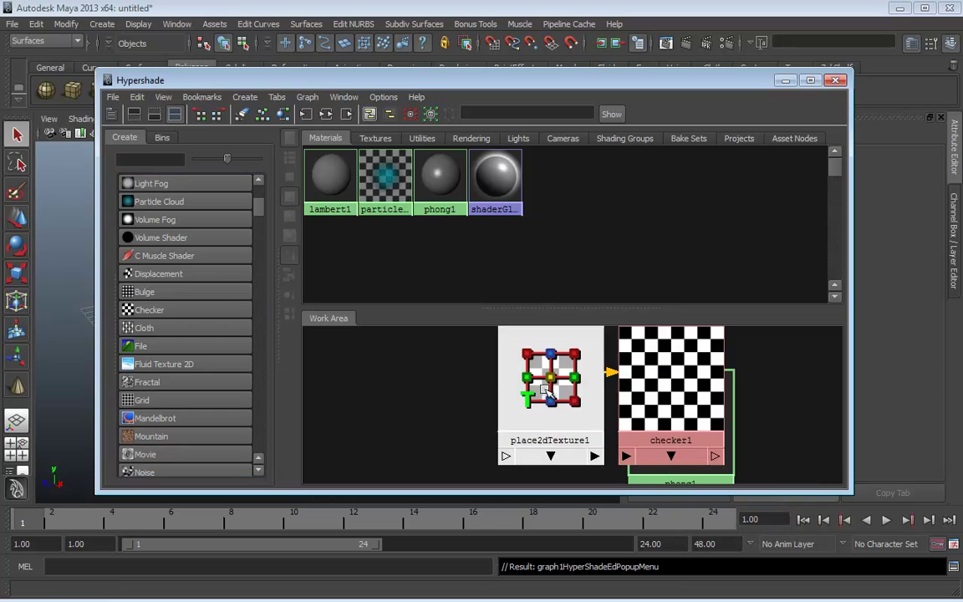
left_click(526, 391)
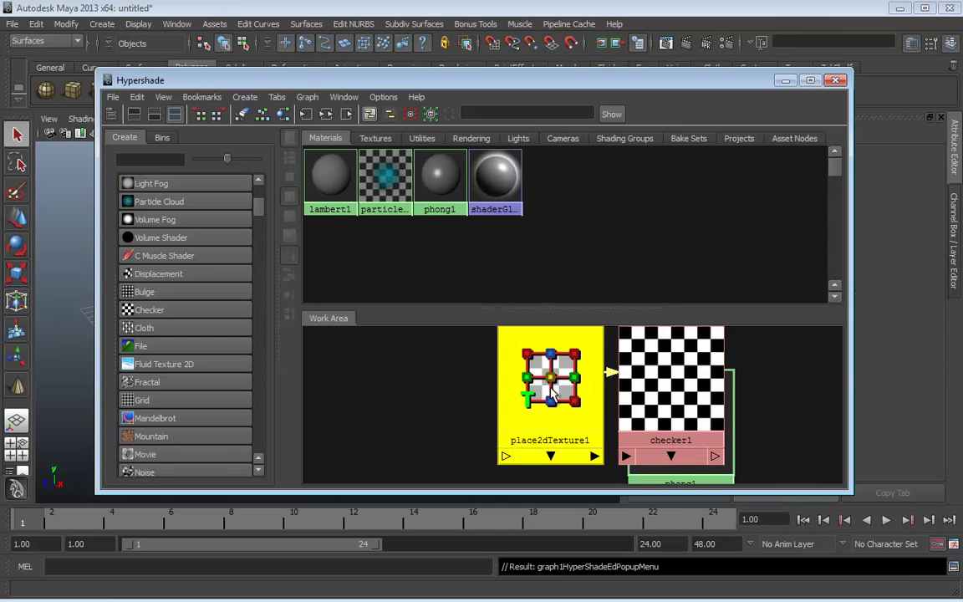
key("Delete")
left_click(684, 372)
key("Delete")
Step: Connect a new Checker texture to phong1's default input and space the placement, checker and phong1 nodes out in a row
scroll(636, 406, "down", 1)
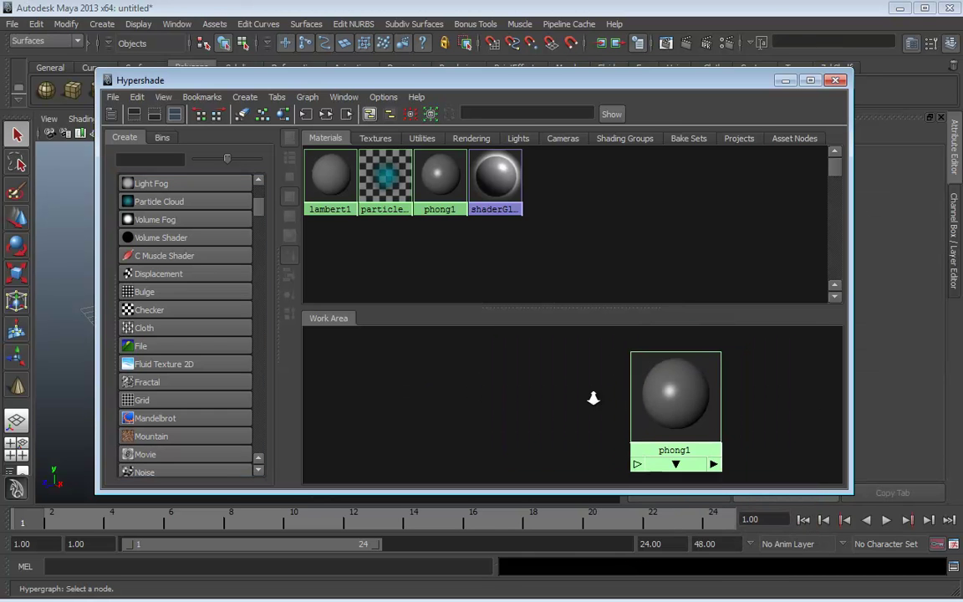
middle_click_drag(166, 320, 656, 407)
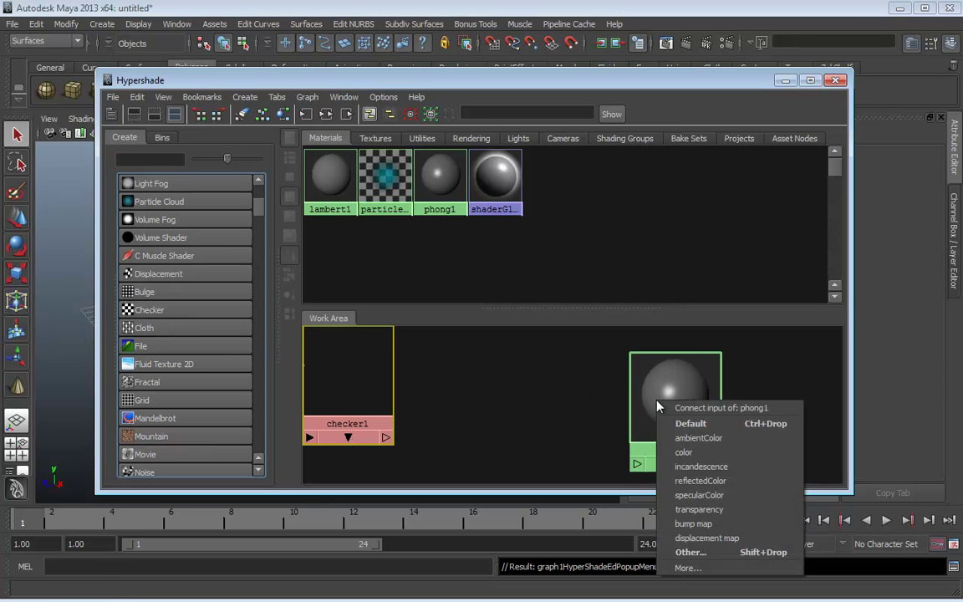
left_click(682, 423)
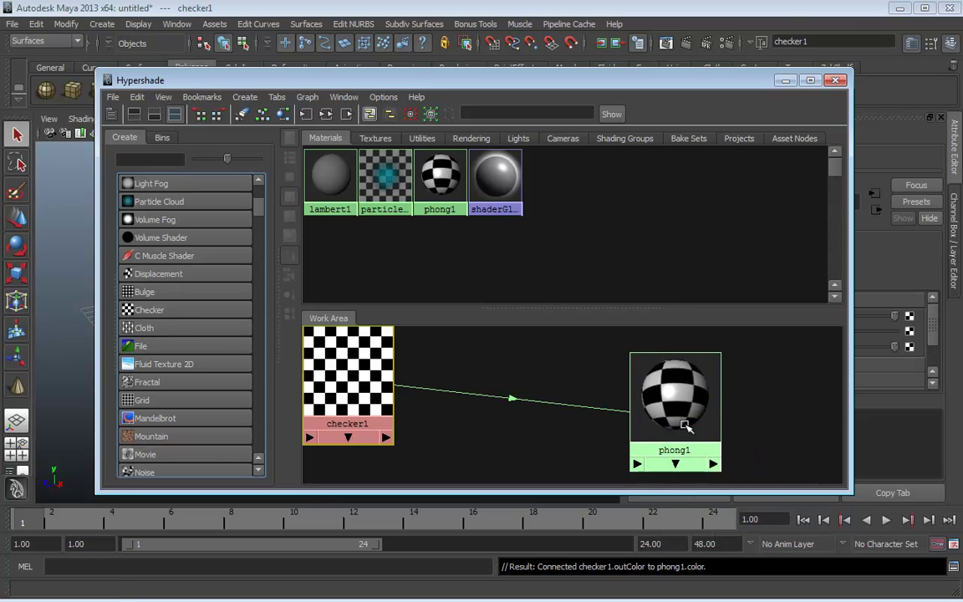
left_click_drag(349, 401, 434, 424)
scroll(431, 420, "down", 3)
left_click_drag(370, 397, 391, 405)
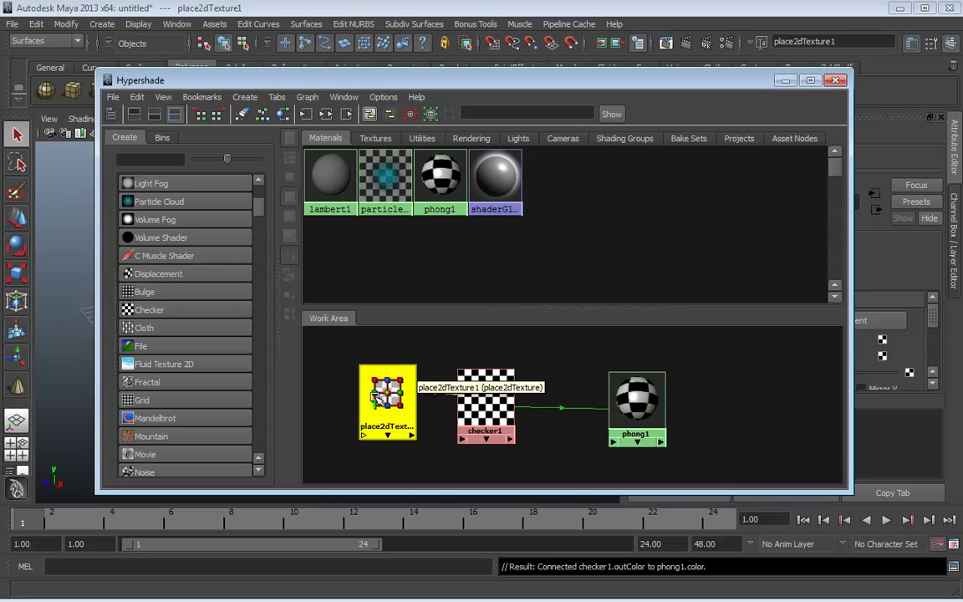
middle_click_drag(377, 395, 503, 421)
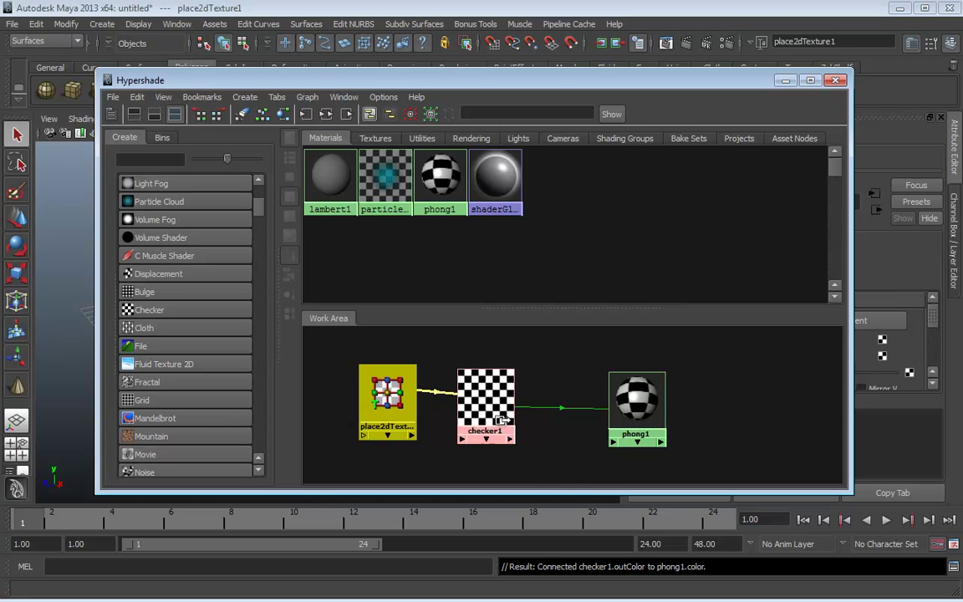
left_click_drag(547, 334, 692, 470)
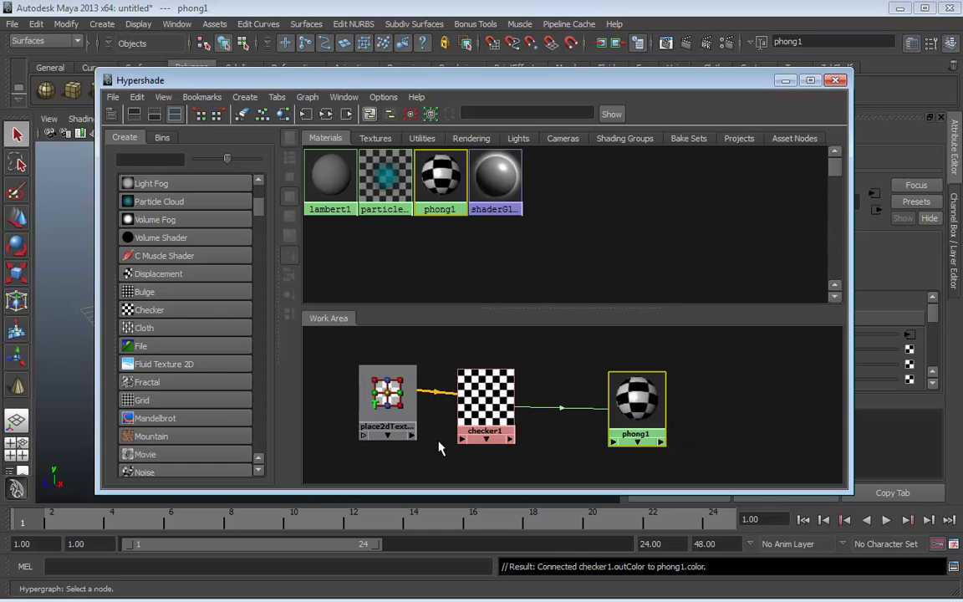
Step: Delete the checker and placement nodes and connect a fresh Checker texture to phong1's color input
left_click_drag(349, 358, 552, 459)
key("Delete")
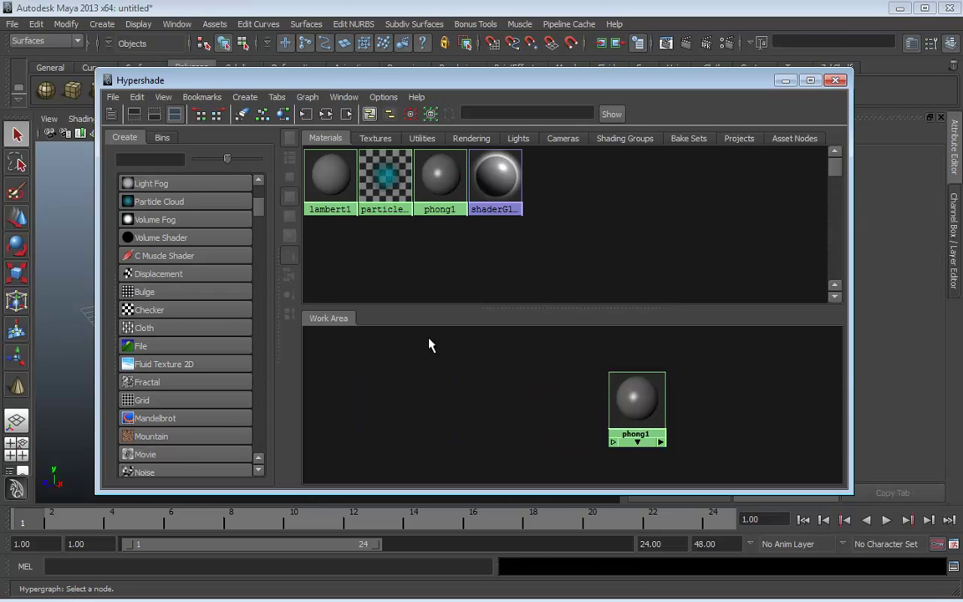
mouse_move(260, 215)
left_mouse_down()
mouse_move(260, 203)
mouse_move(260, 282)
mouse_move(279, 182)
left_mouse_up()
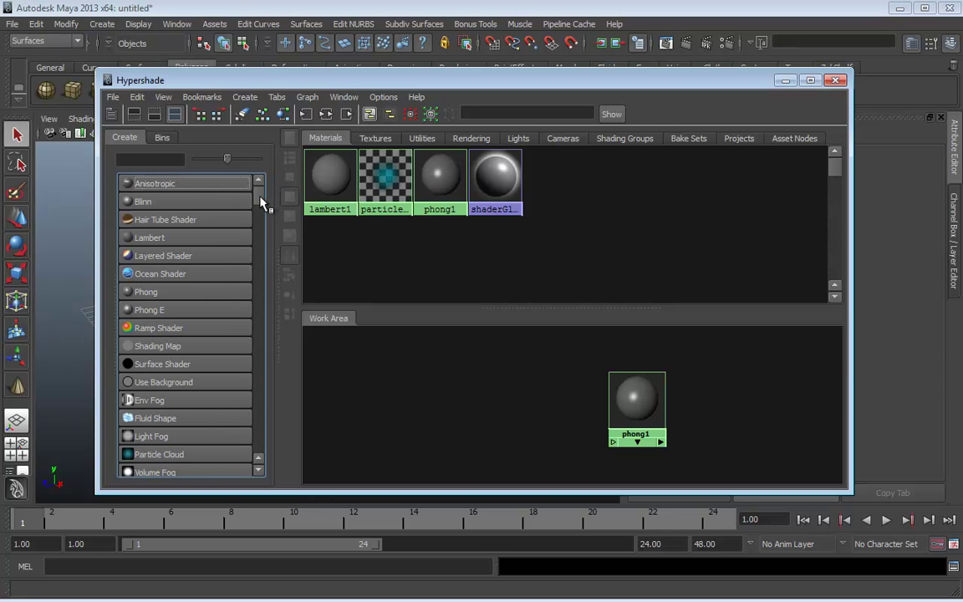
scroll(260, 205, "down", 5)
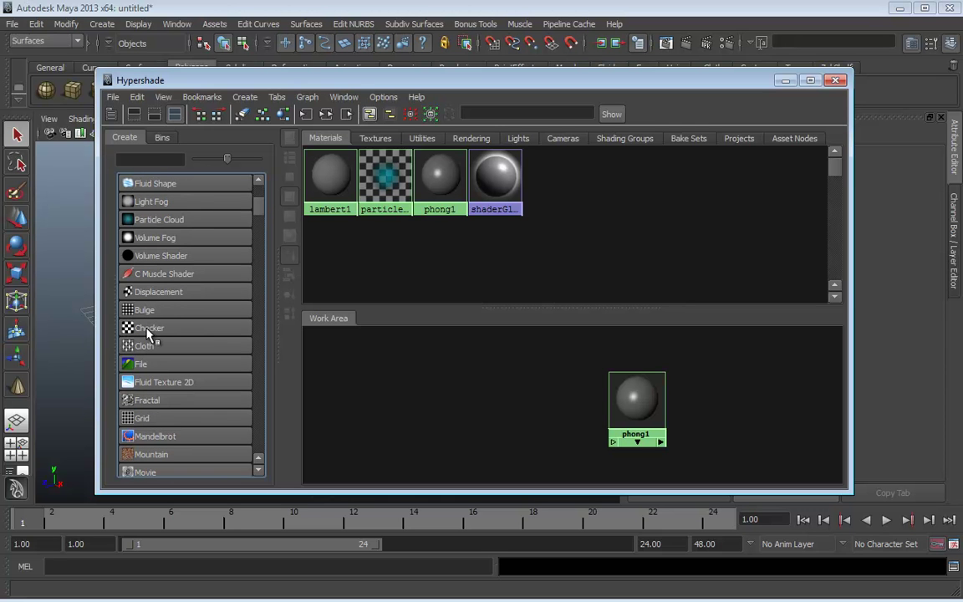
middle_click_drag(147, 331, 633, 405)
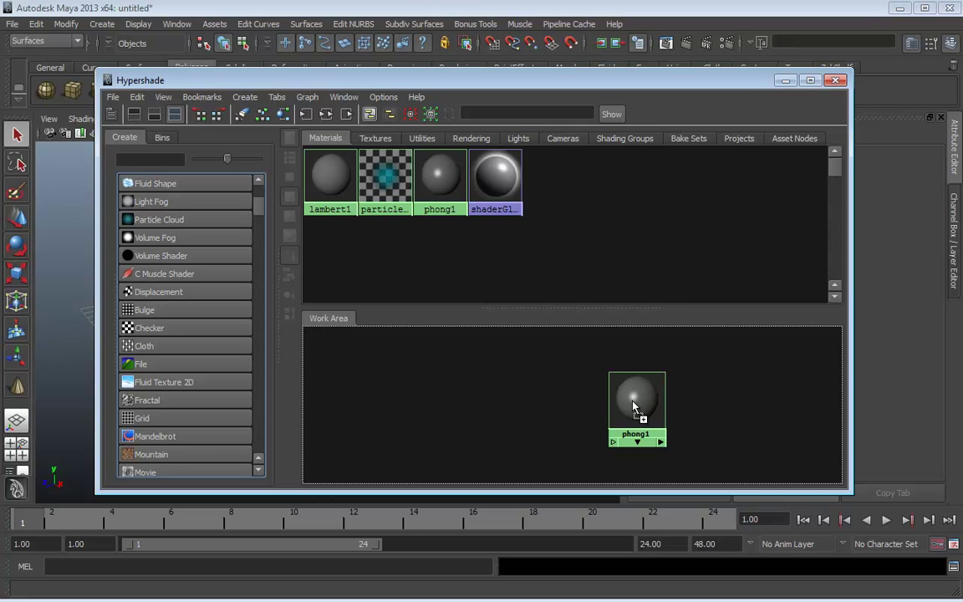
middle_click_drag(633, 405, 633, 406)
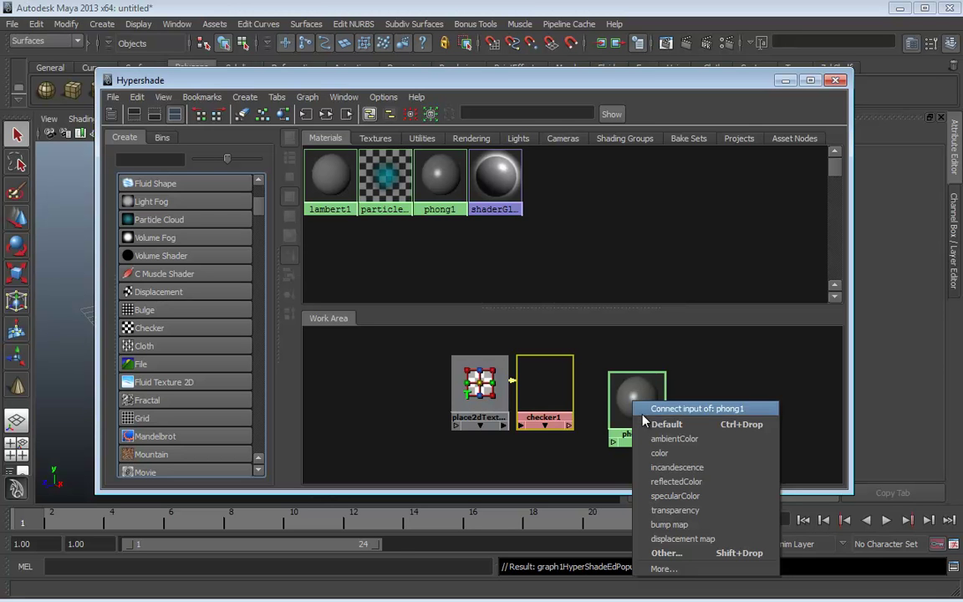
left_click(671, 458)
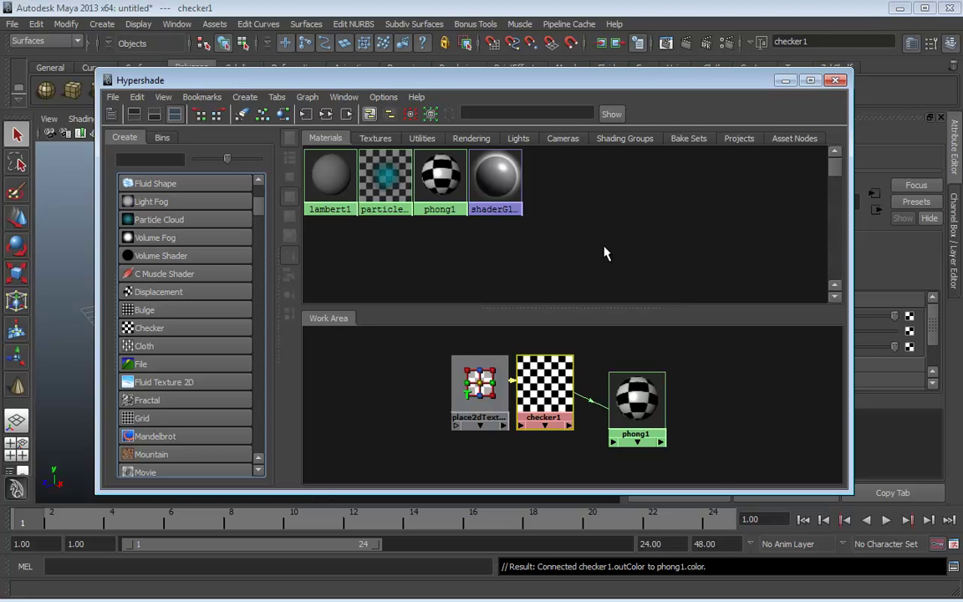
Step: Replace the checker network with a new Checker on phong1's default input and line its nodes up beside the material
left_click(585, 397)
left_click_drag(417, 371, 599, 421)
key("Delete")
left_click_drag(152, 335, 636, 403)
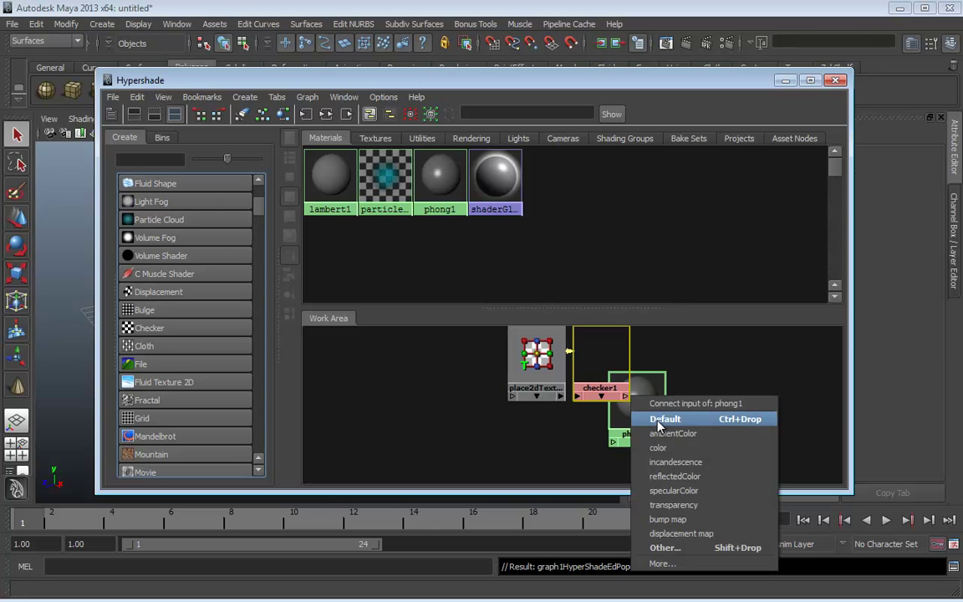
left_click(659, 424)
left_click_drag(602, 368, 566, 412)
left_click_drag(538, 360, 468, 402)
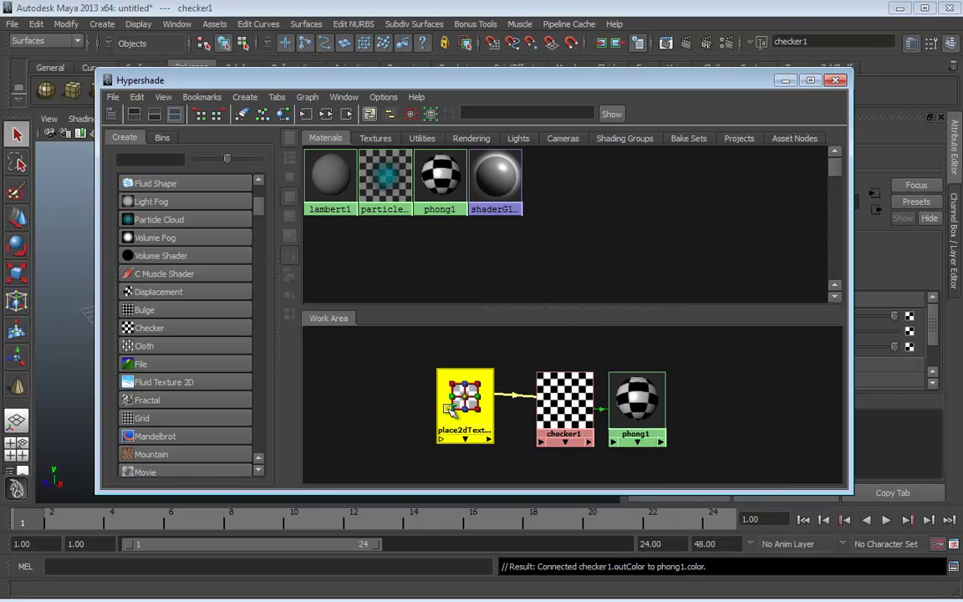
left_click_drag(559, 405, 537, 405)
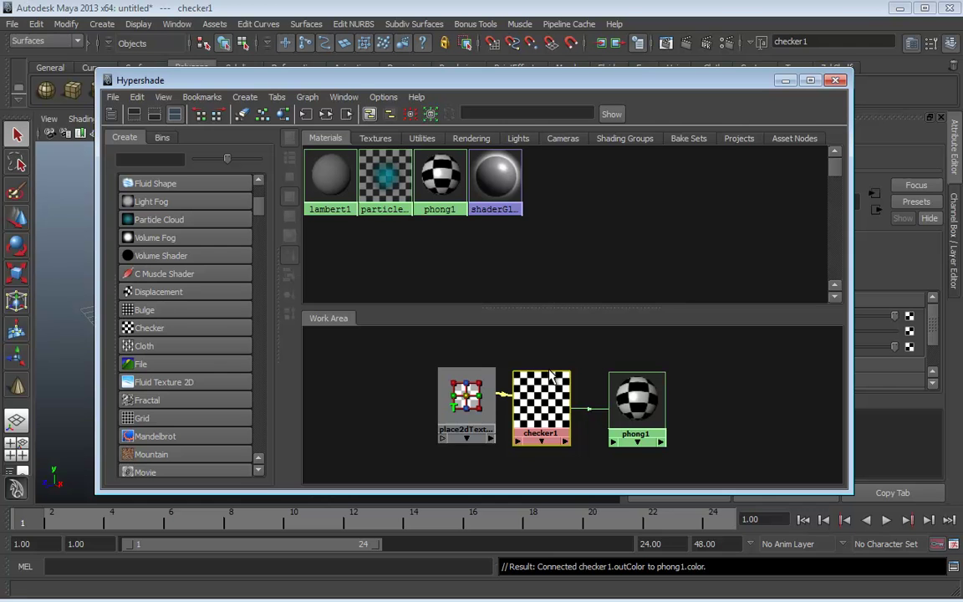
Step: Remove the checker1 and place2dTexture1 nodes, leaving only phong1 in the work area
left_click_drag(390, 384, 591, 441)
key("Delete")
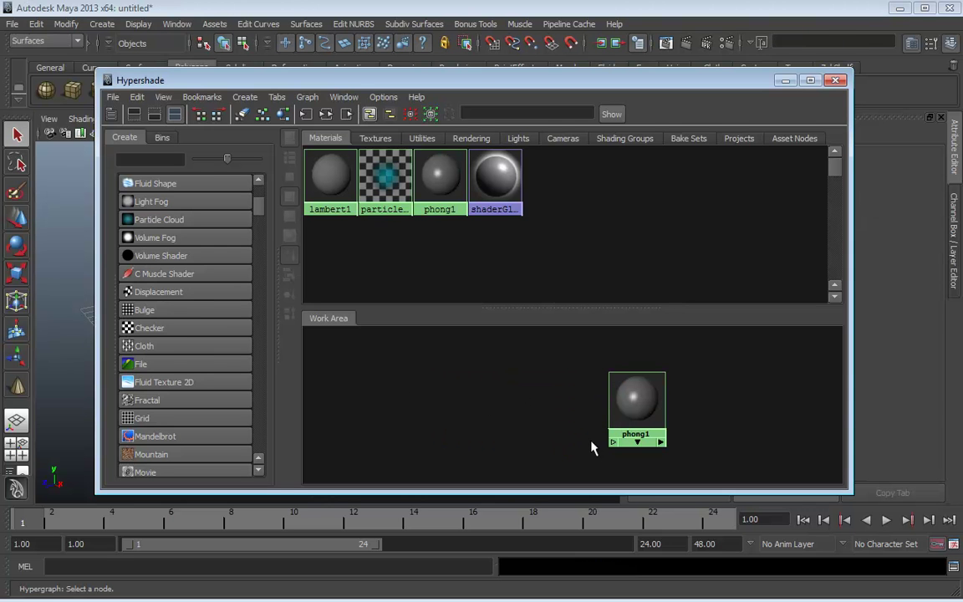
left_click_drag(155, 328, 631, 407)
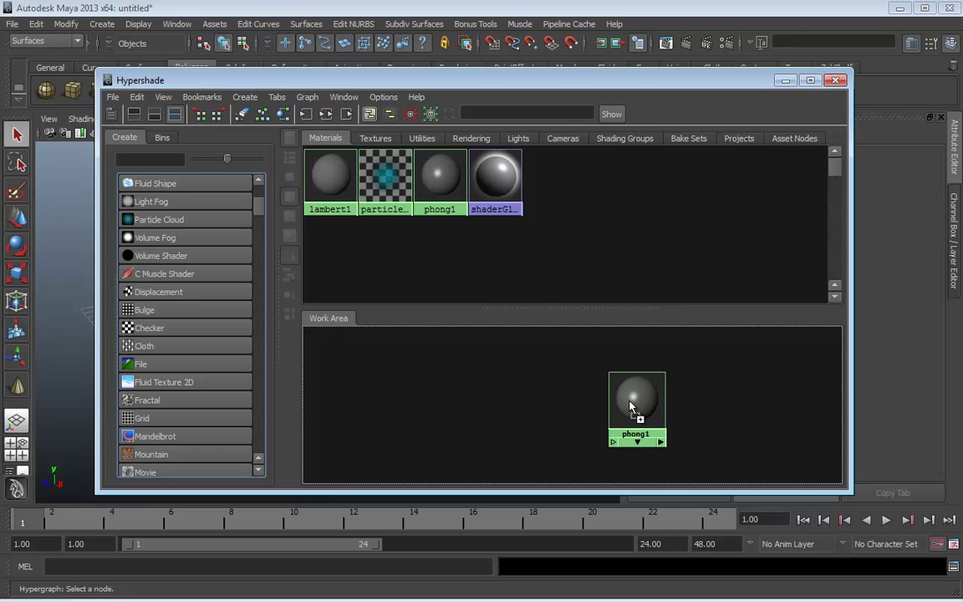
mouse_move(631, 407)
left_mouse_down()
mouse_move(490, 419)
mouse_move(466, 412)
mouse_move(627, 395)
mouse_move(381, 372)
mouse_move(631, 393)
mouse_move(635, 403)
left_mouse_up()
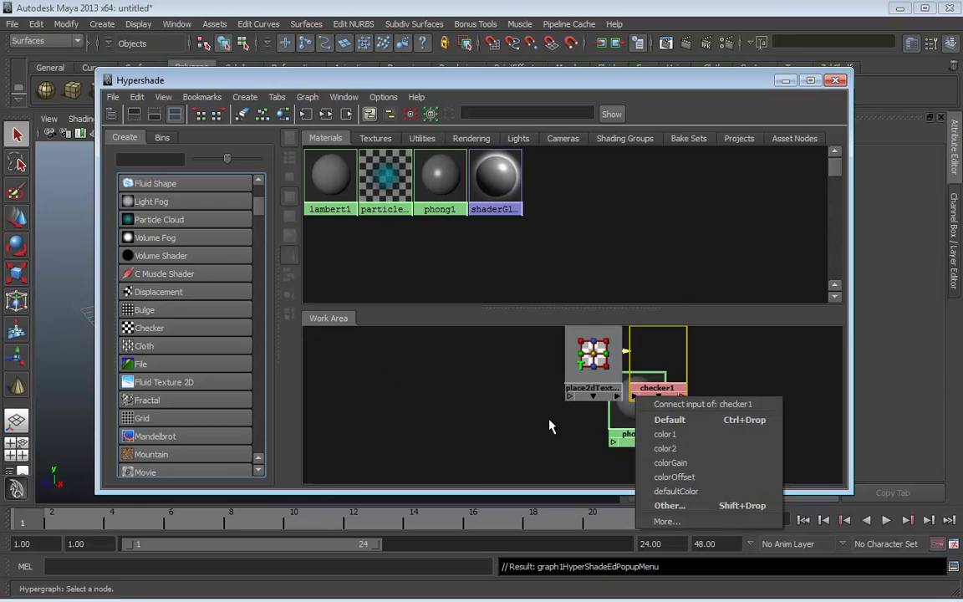
left_click(497, 392)
left_click(572, 369)
key("Delete")
left_click(634, 351)
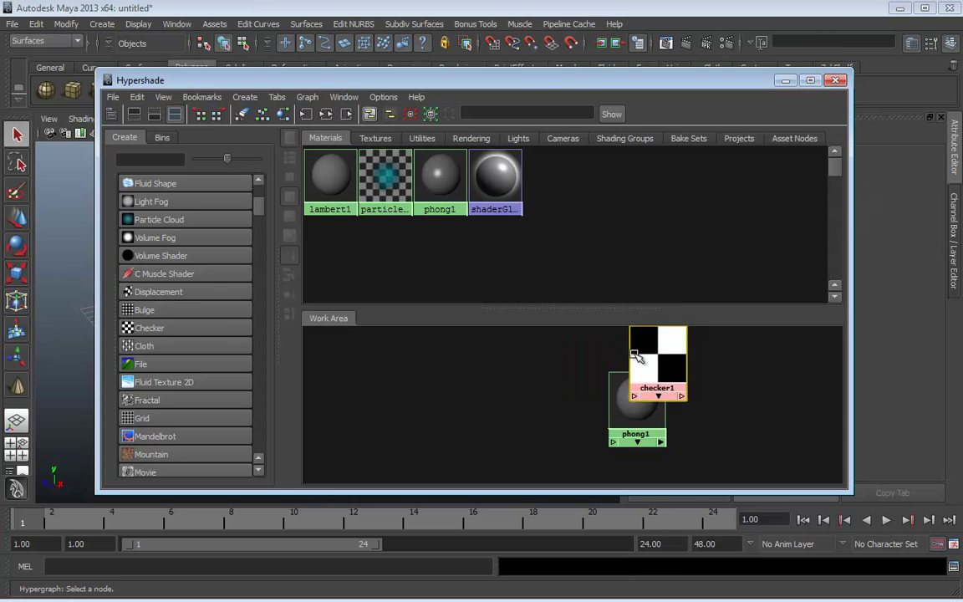
key("Delete")
Step: Connect a new Checker texture to phong1's color input and arrange the placement and checker nodes in order before phong1
middle_click_drag(146, 333, 627, 399)
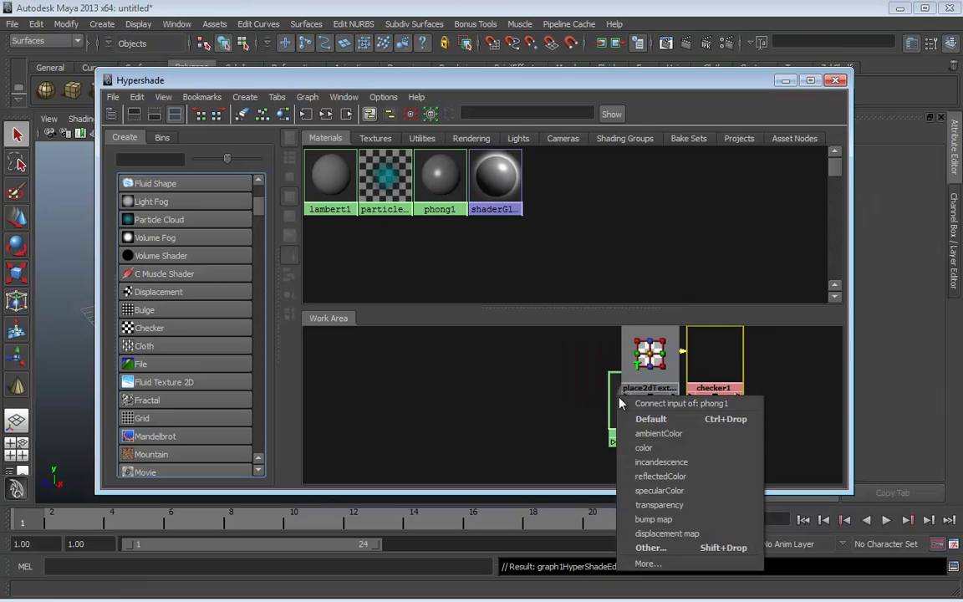
left_click(651, 452)
left_click_drag(650, 361, 473, 385)
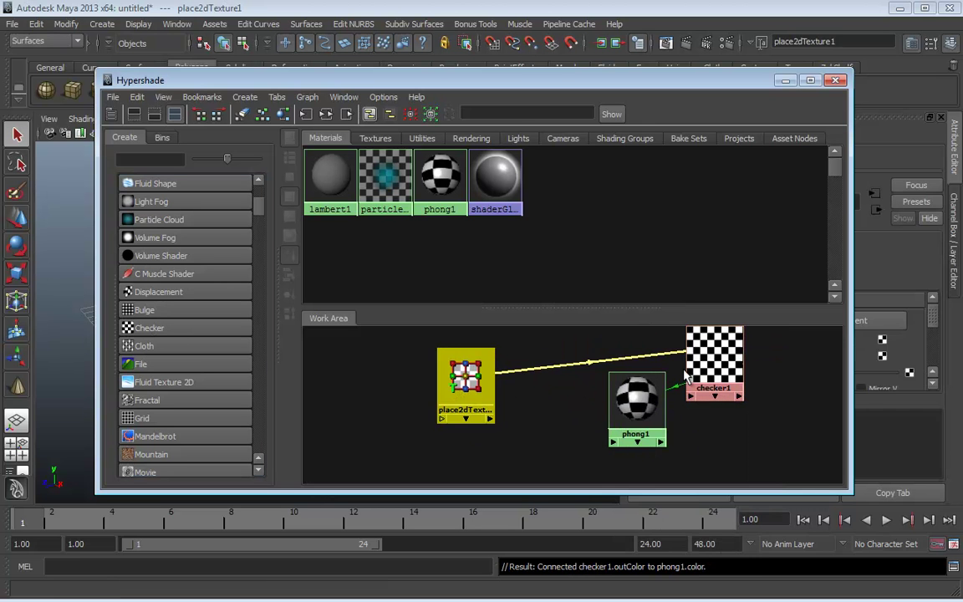
left_click_drag(711, 358, 558, 410)
left_click_drag(466, 381, 433, 412)
left_click_drag(561, 415, 535, 419)
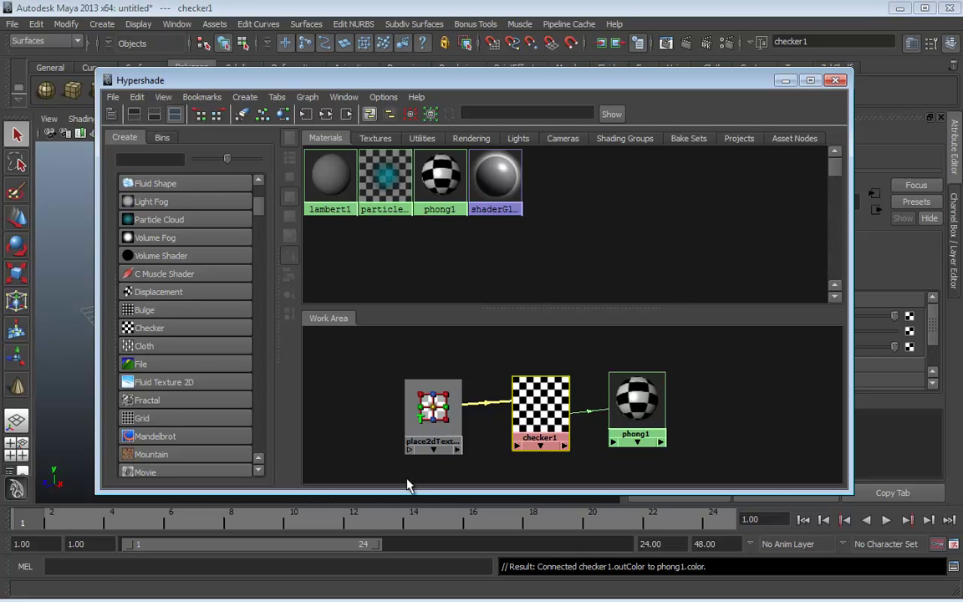
Step: Delete the arranged checker and placement nodes from the work area
left_click_drag(374, 372, 542, 447)
key("Delete")
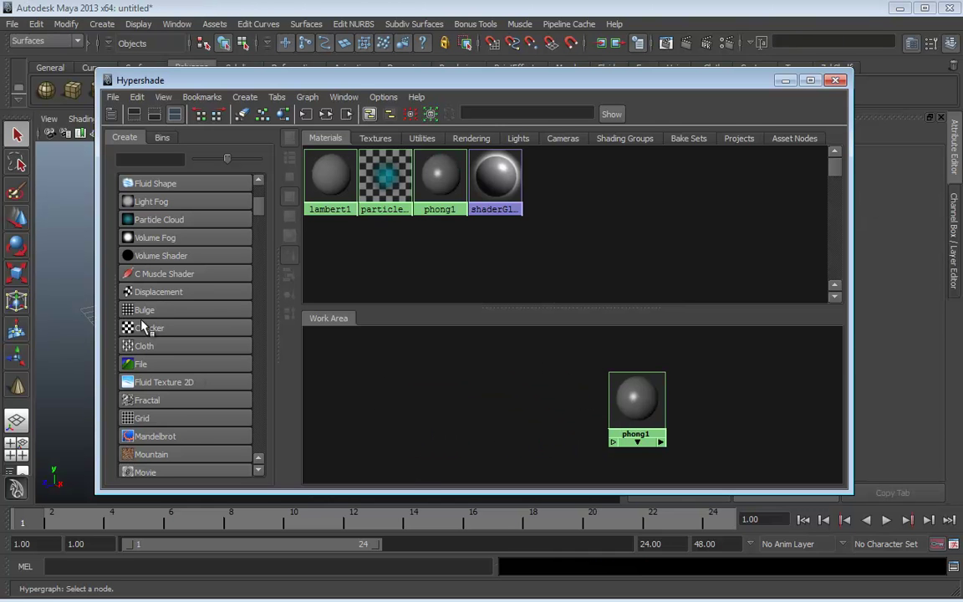
middle_click_drag(525, 391, 645, 415)
left_click(892, 76)
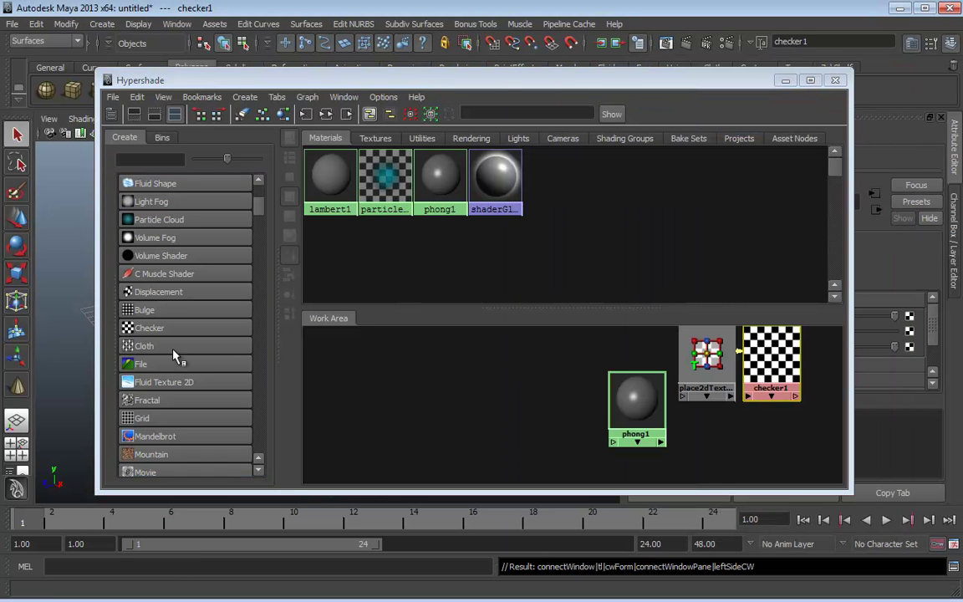
left_click_drag(614, 301, 773, 365)
key("Delete")
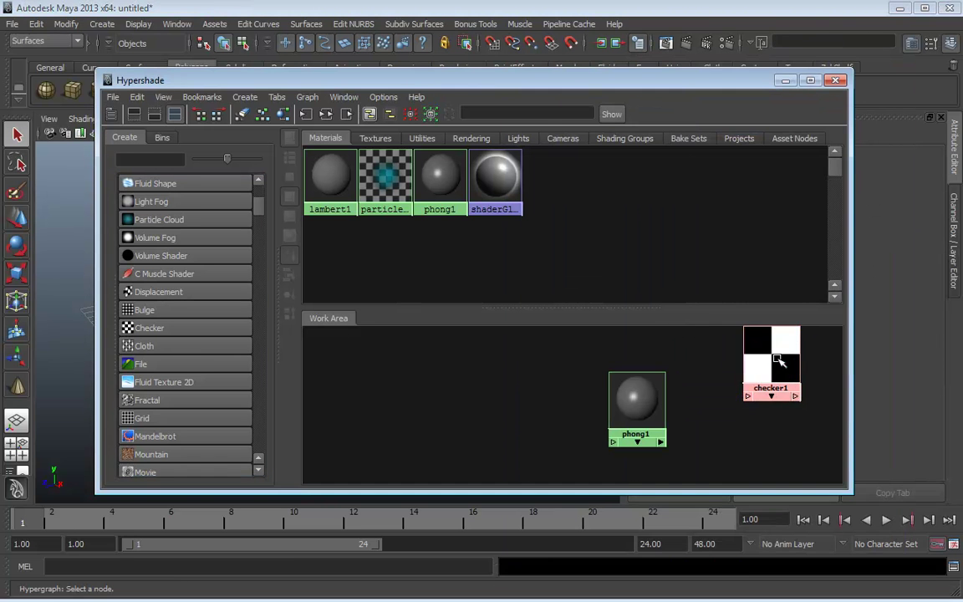
Step: Add another Checker texture through phong1's default connection and position its placement and checker nodes ahead of phong1
middle_click_drag(144, 331, 657, 393)
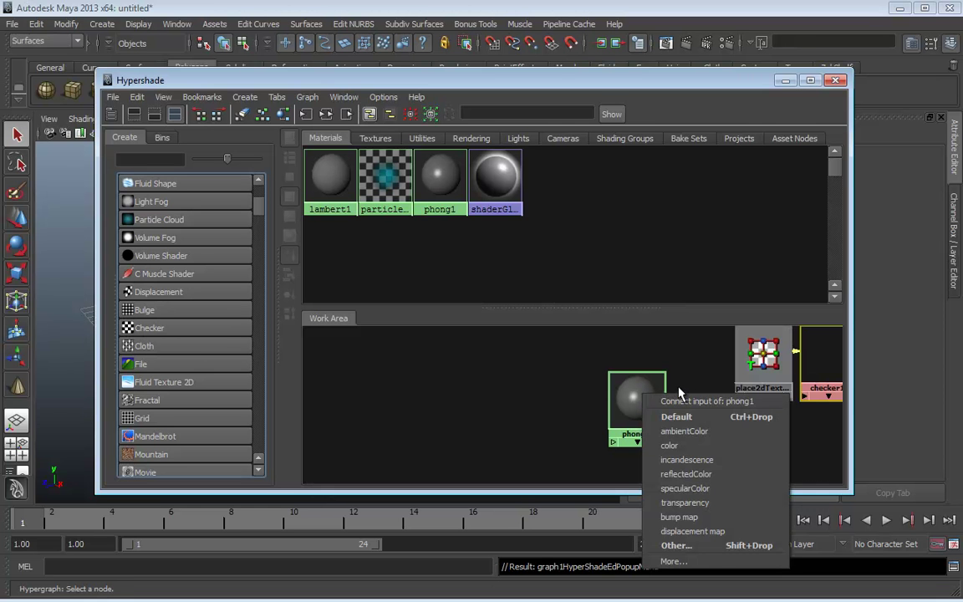
left_click(677, 416)
left_click_drag(751, 363, 471, 393)
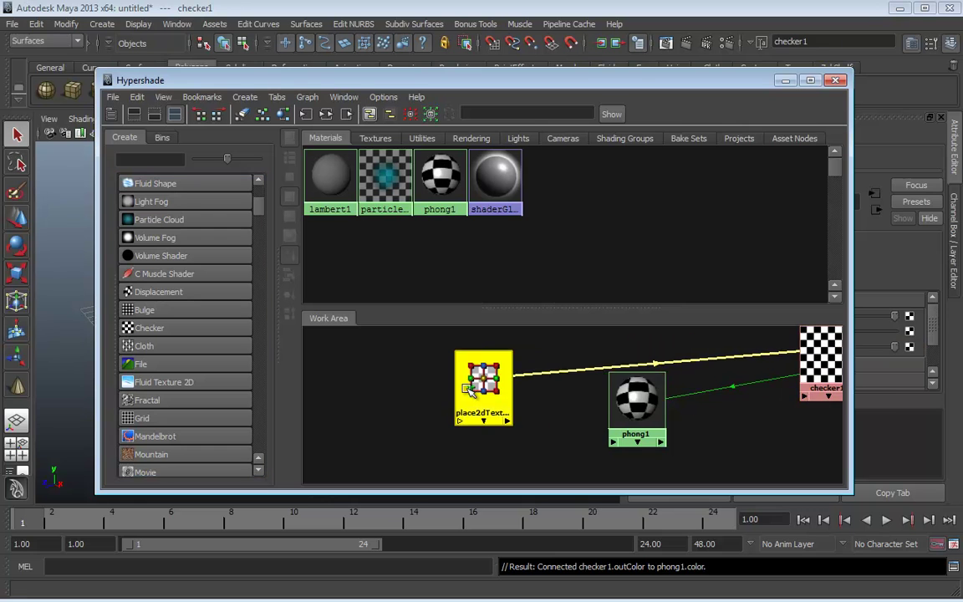
left_click_drag(815, 351, 545, 377)
left_click_drag(473, 376, 438, 388)
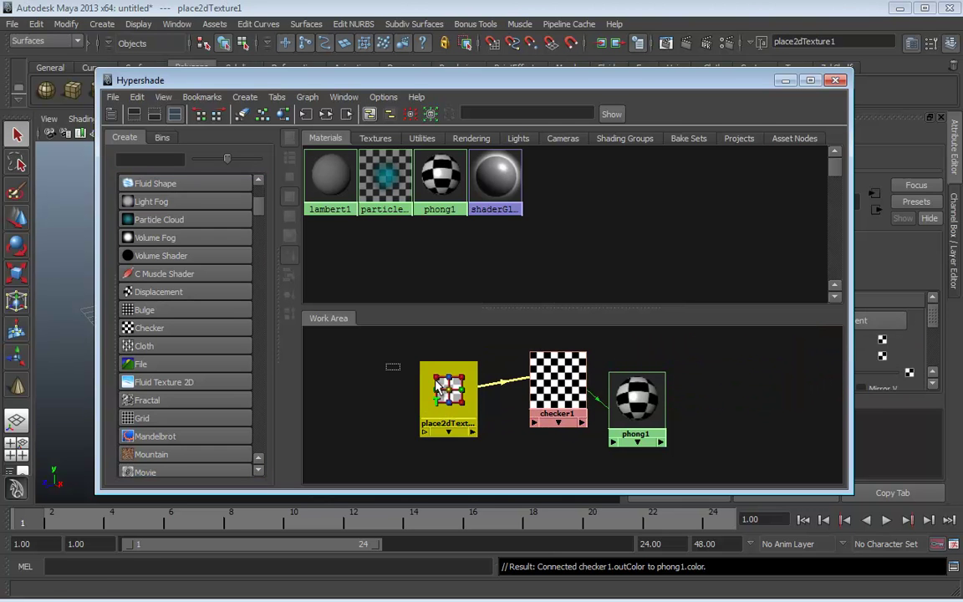
Step: Delete the arranged checker and placement nodes, and attach a new Checker texture to phong1 through its Default connection
left_click_drag(368, 335, 573, 433)
key("Delete")
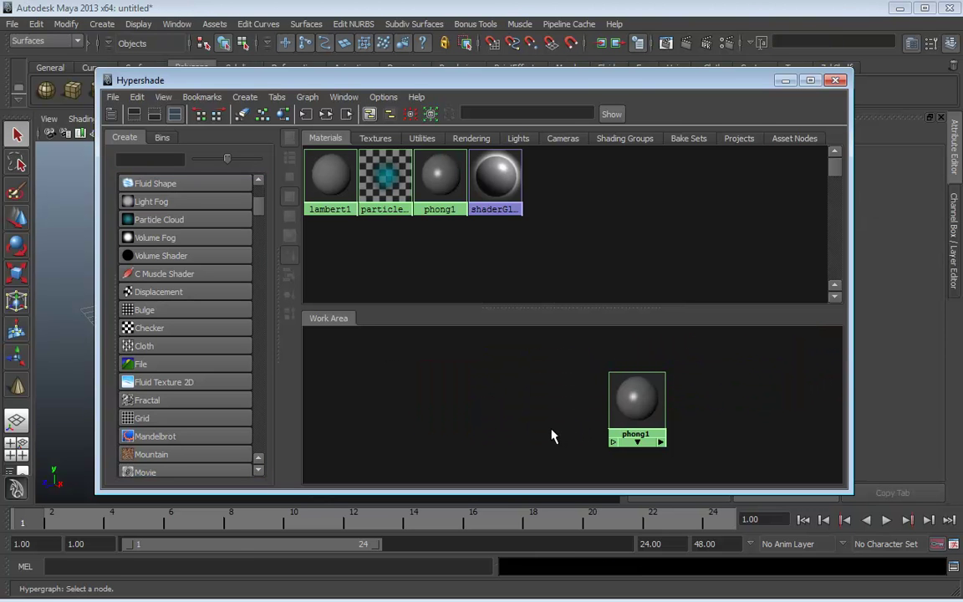
left_click_drag(125, 309, 535, 400)
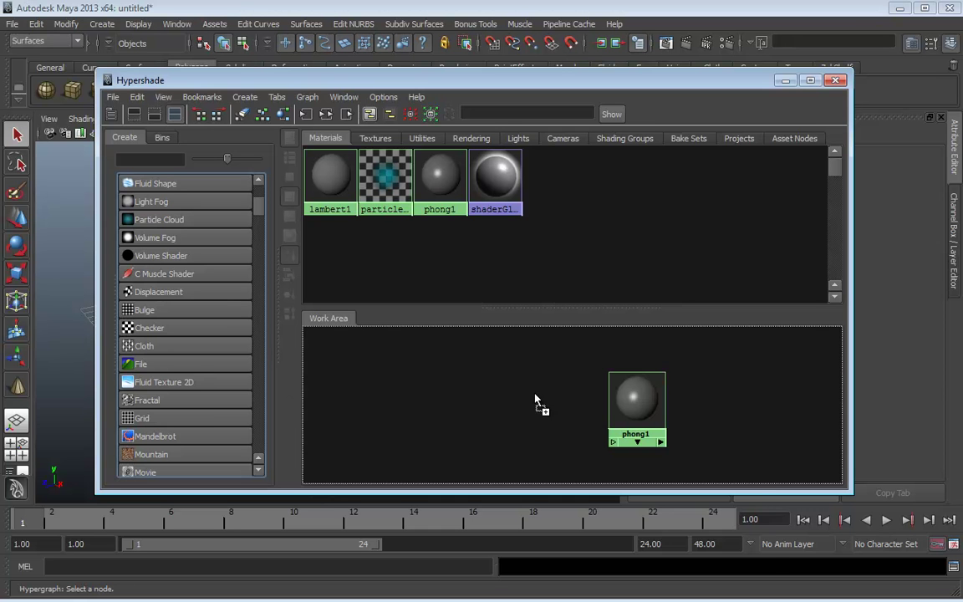
middle_click_drag(535, 399, 627, 397)
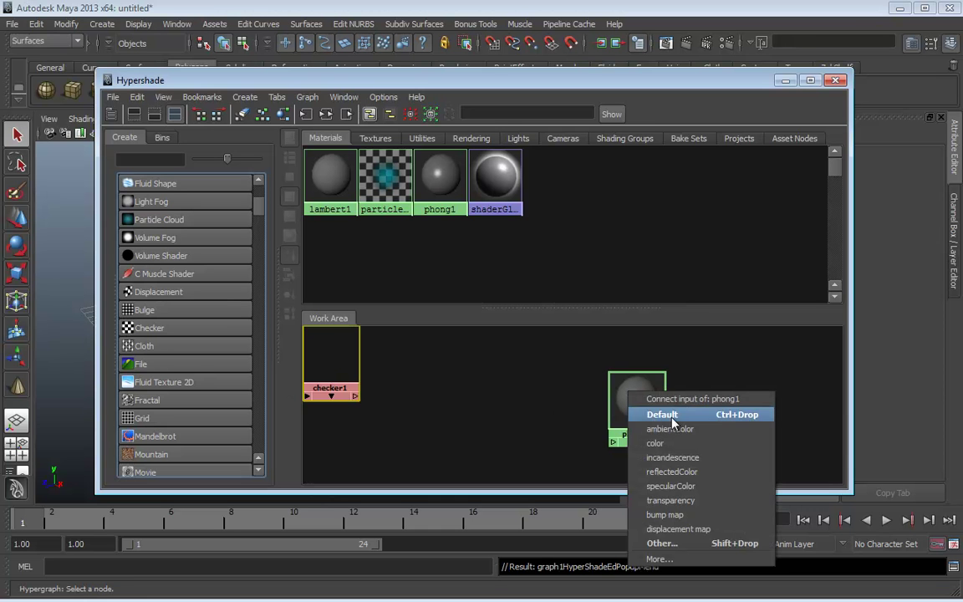
left_click(669, 416)
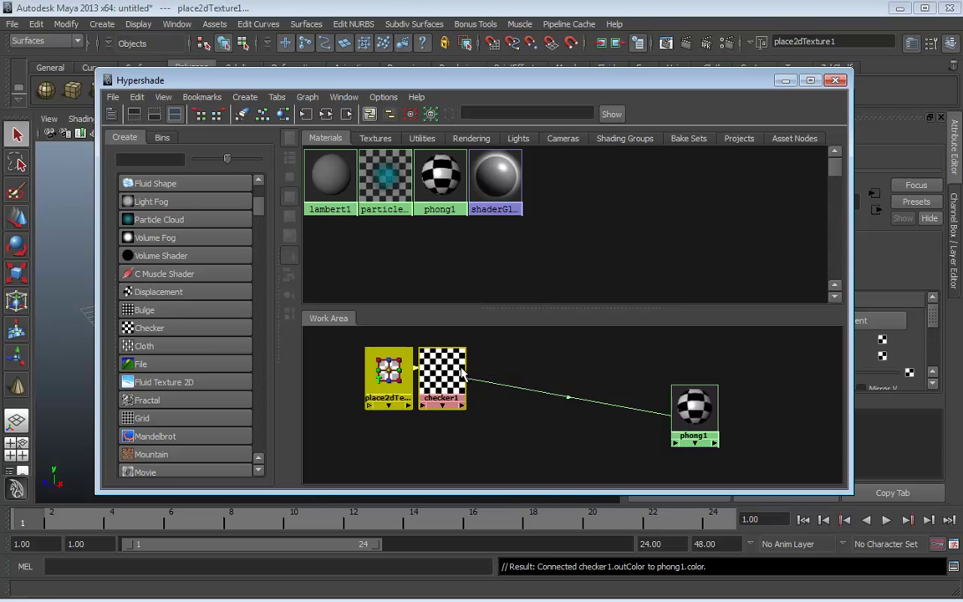
Step: Replace the texture nodes with a new Checker assigned directly to phong1's default input, and clear those nodes too
key("Delete")
middle_click_drag(153, 332, 707, 413)
left_click_drag(558, 364, 543, 372)
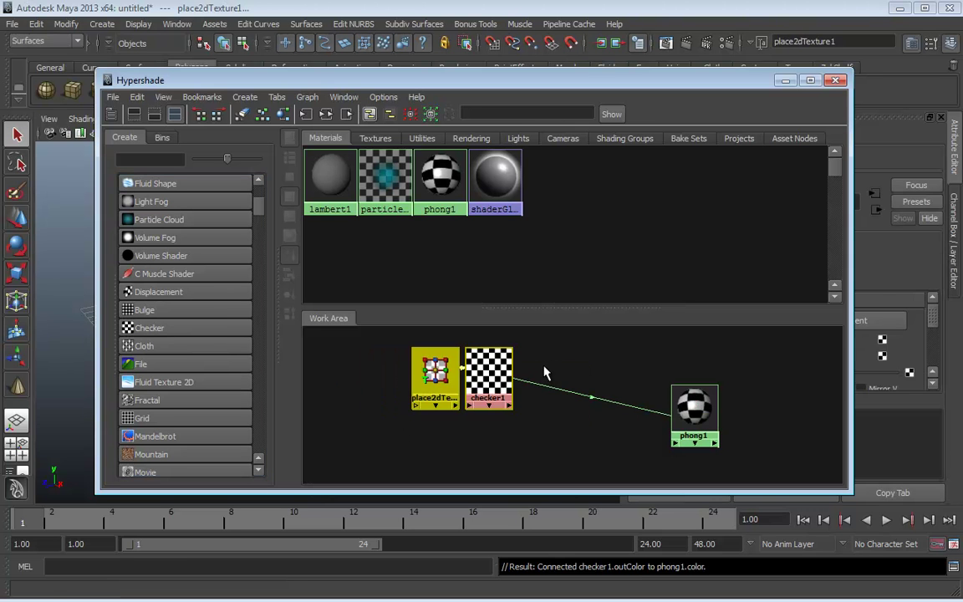
key("Delete")
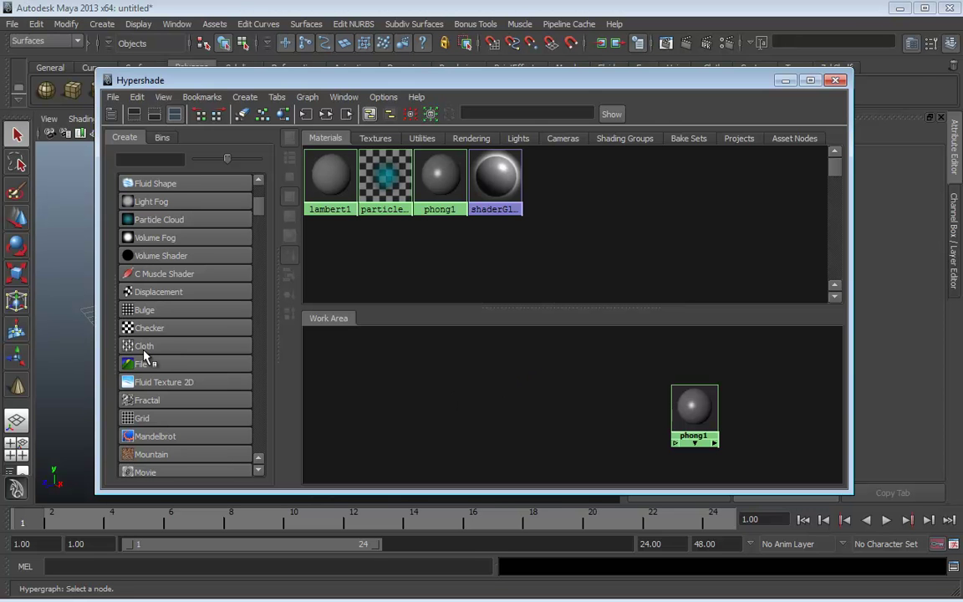
Step: Bring up the Connection Editor for a new Checker texture and phong1, close it without connecting, and delete the texture nodes
middle_click_drag(140, 328, 697, 413, "shift")
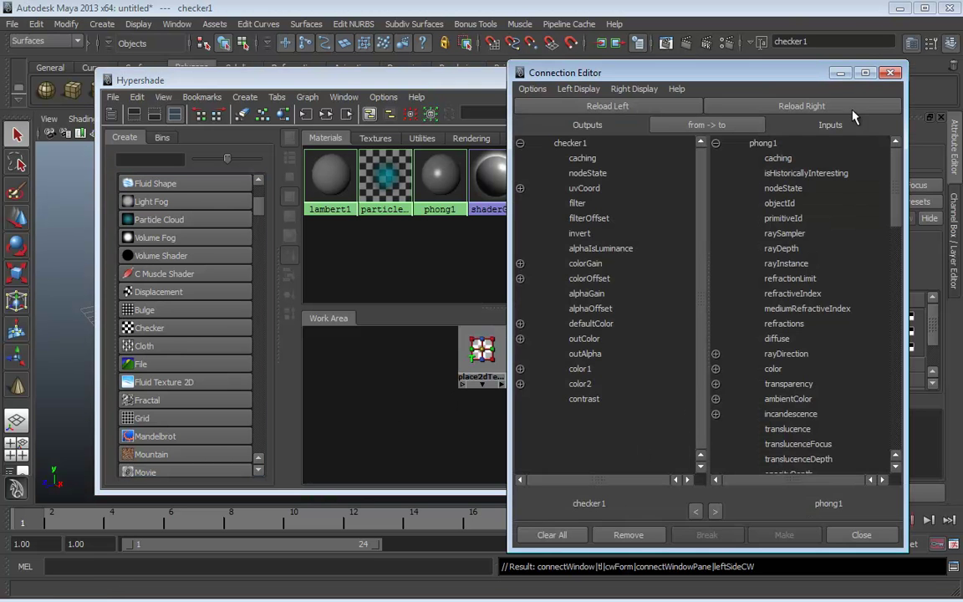
left_click(891, 73)
left_click_drag(400, 420, 575, 366)
key("Delete")
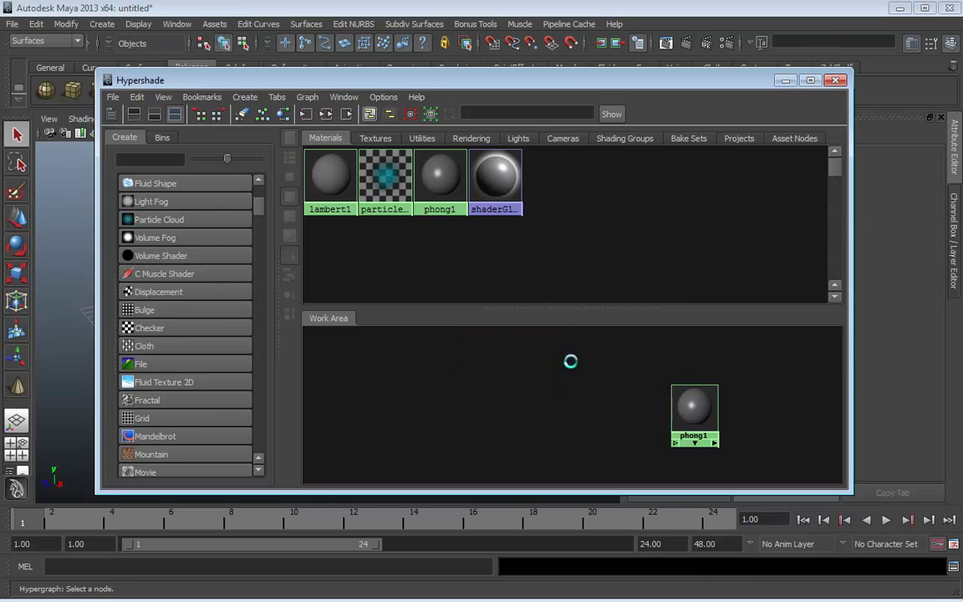
Step: Connect a new Checker texture to phong1's color input, and set the Hypershade to show only its top tabs
middle_click_drag(140, 328, 690, 406, "shift")
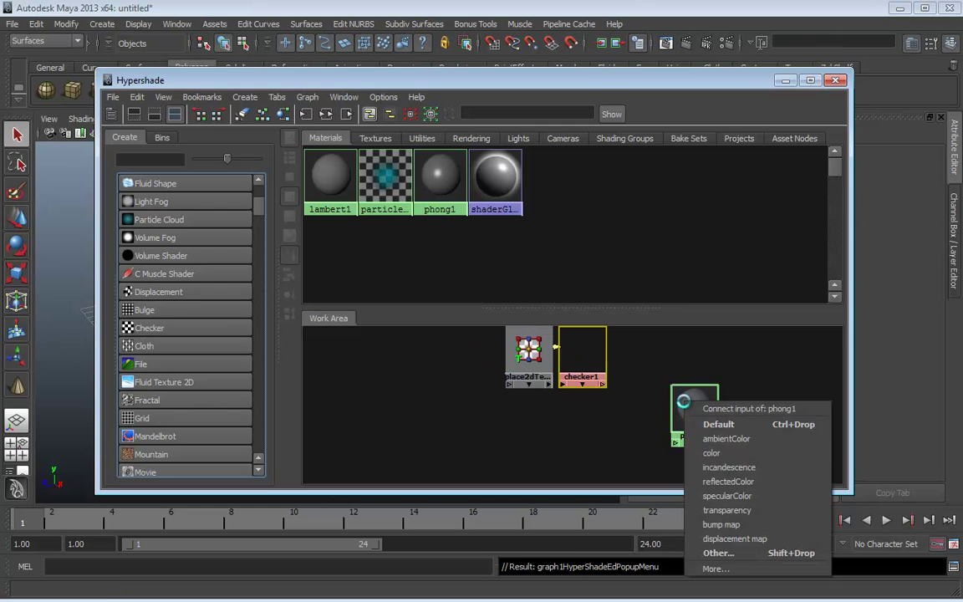
left_click(706, 453)
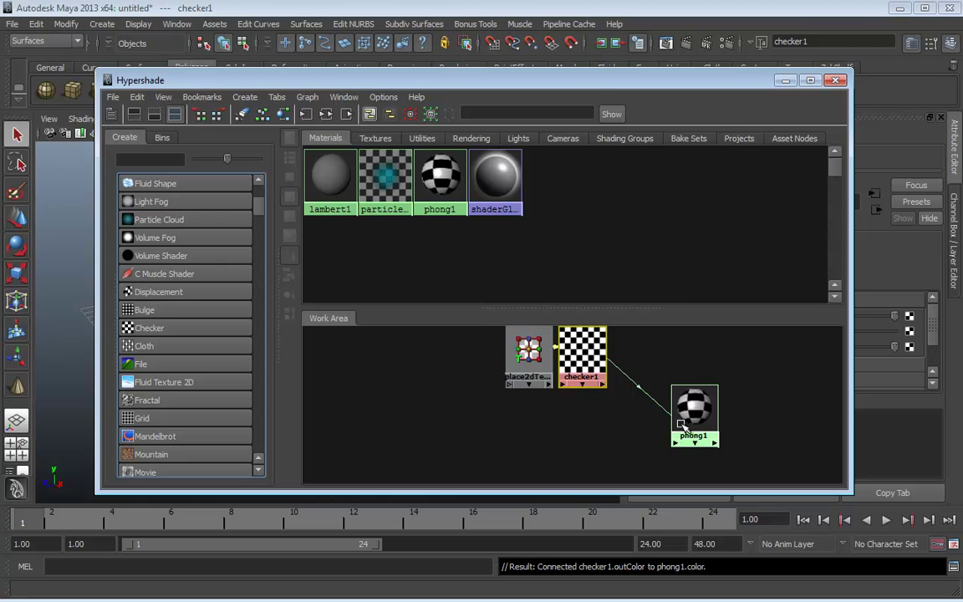
scroll(632, 381, "up", 1)
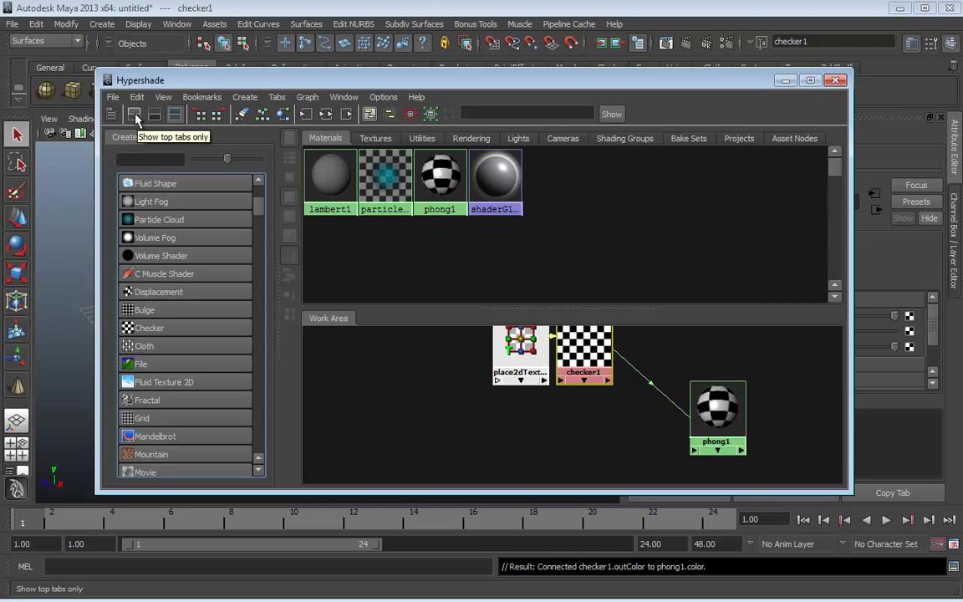
left_click(136, 117)
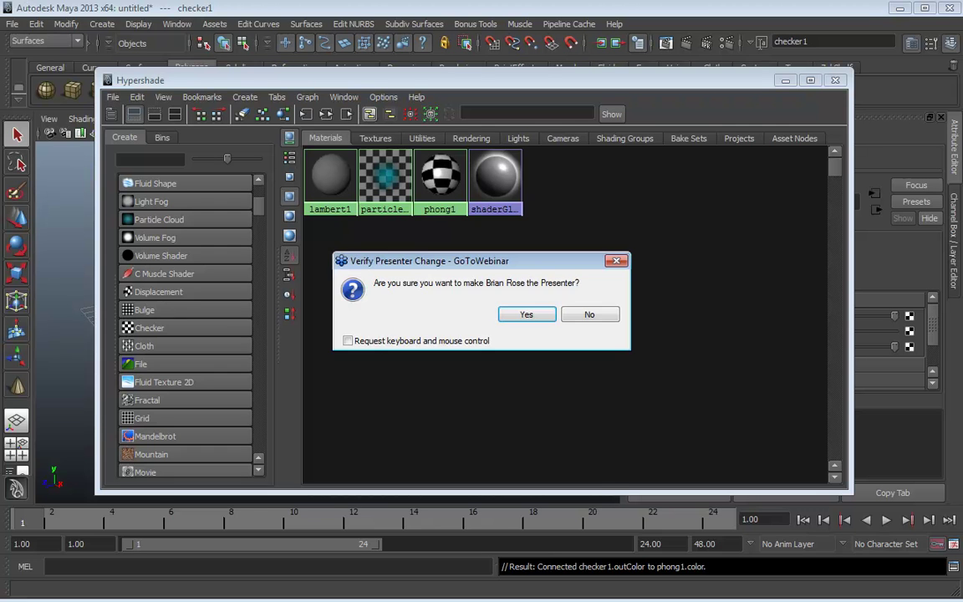
Step: Switch to GoToWebinar and hand the presenter role over to the other presenter
left_click(527, 315)
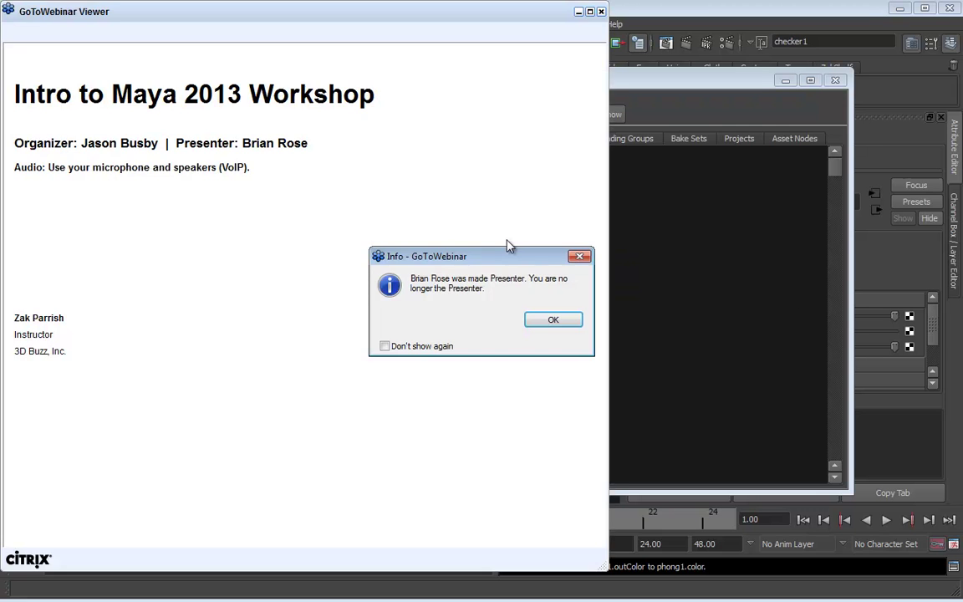
left_click(553, 323)
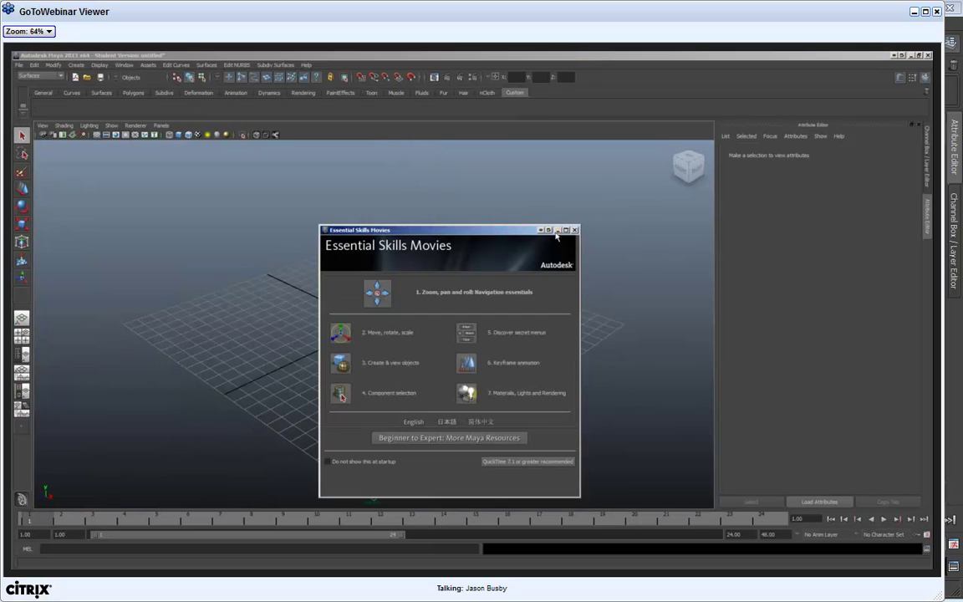
Step: In the shared Maya session, close the Essential Skills Movies window, open the Hypershade and reposition its window
left_click(574, 230)
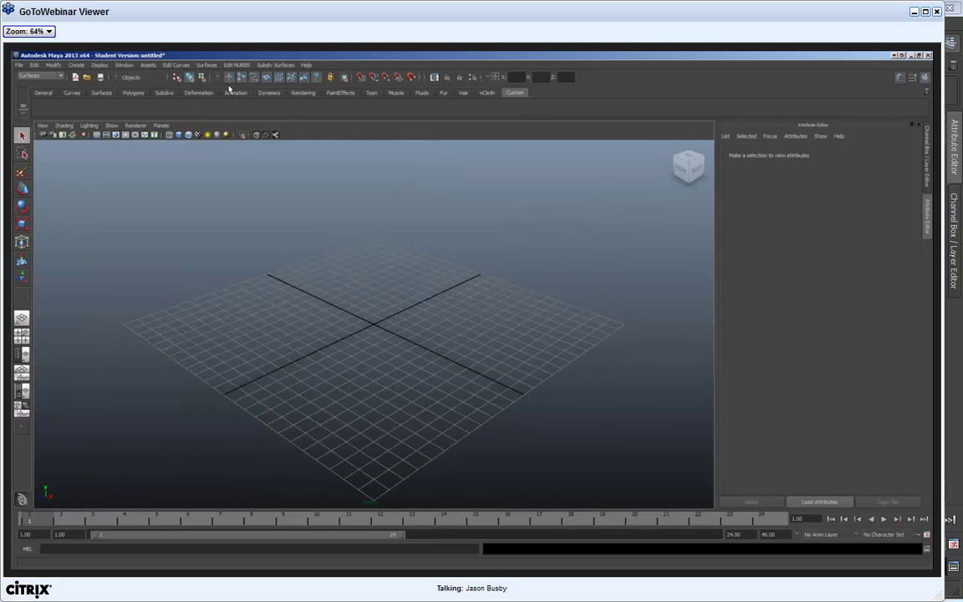
left_click(133, 66)
mouse_move(136, 88)
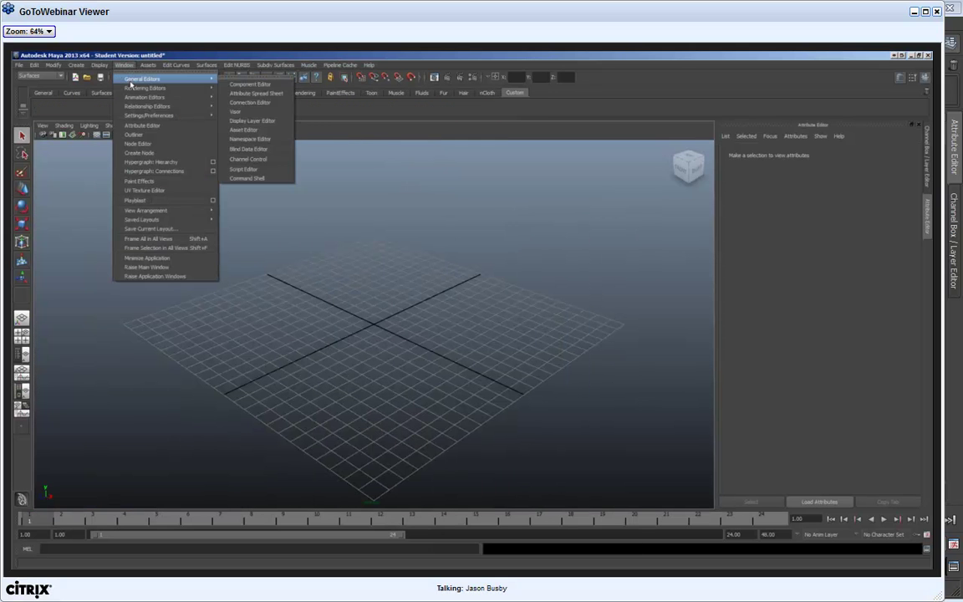
left_click(248, 111)
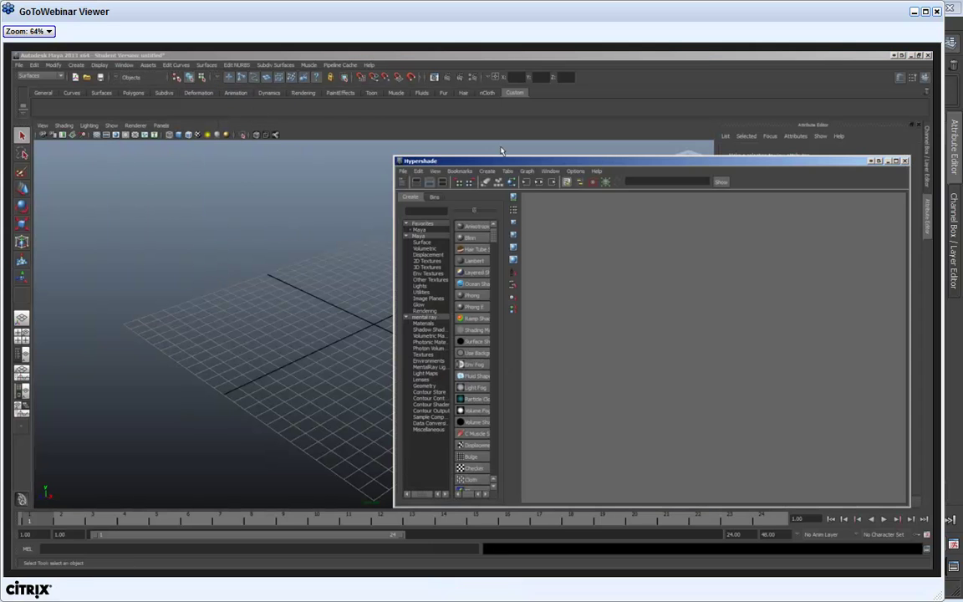
left_click_drag(497, 165, 337, 157)
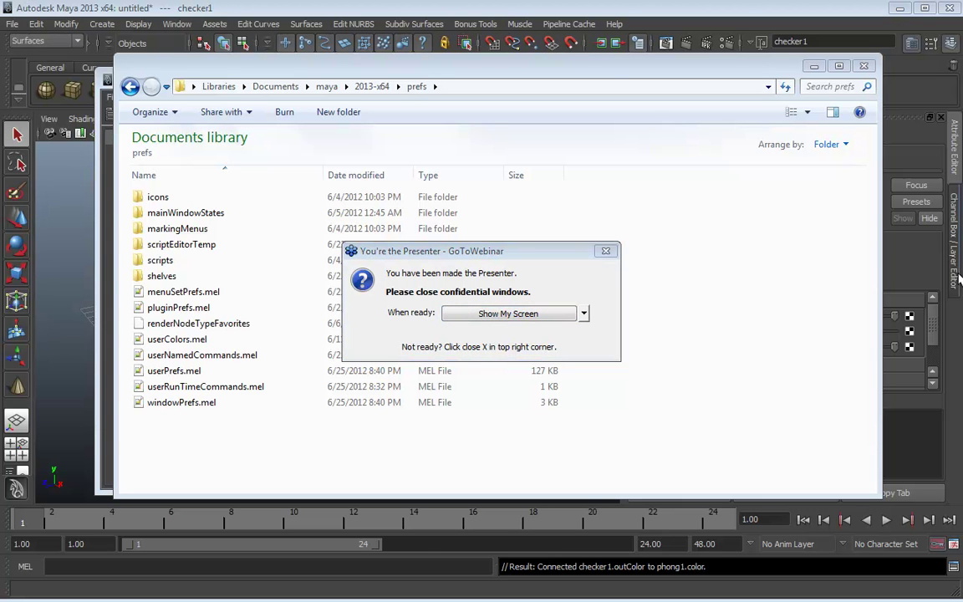
Step: Resume sharing the screen, and examine userPrefs.mel in the prefs folder and Maya.env in the parent 2013-x64 folder
left_click(505, 313)
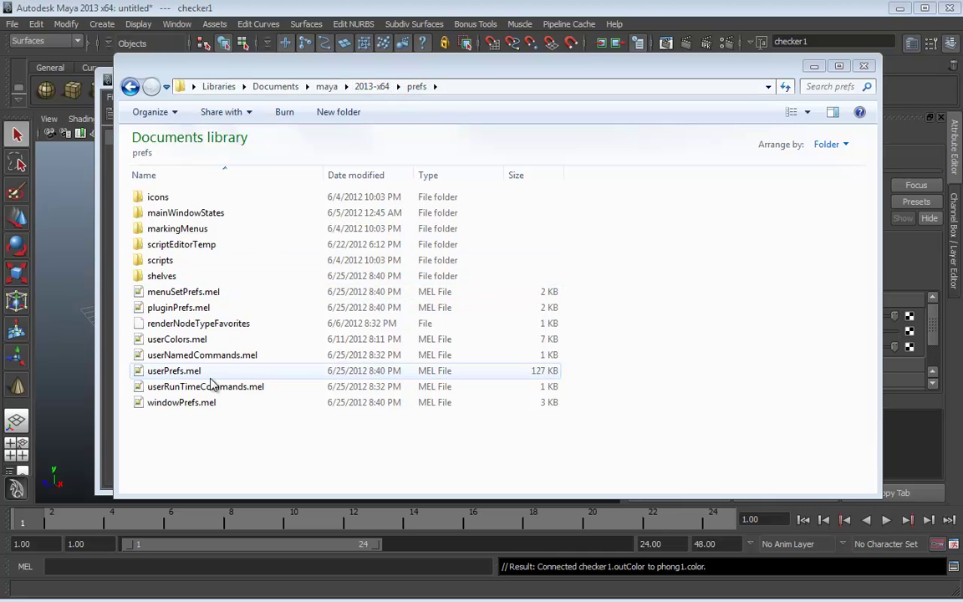
left_click(177, 373)
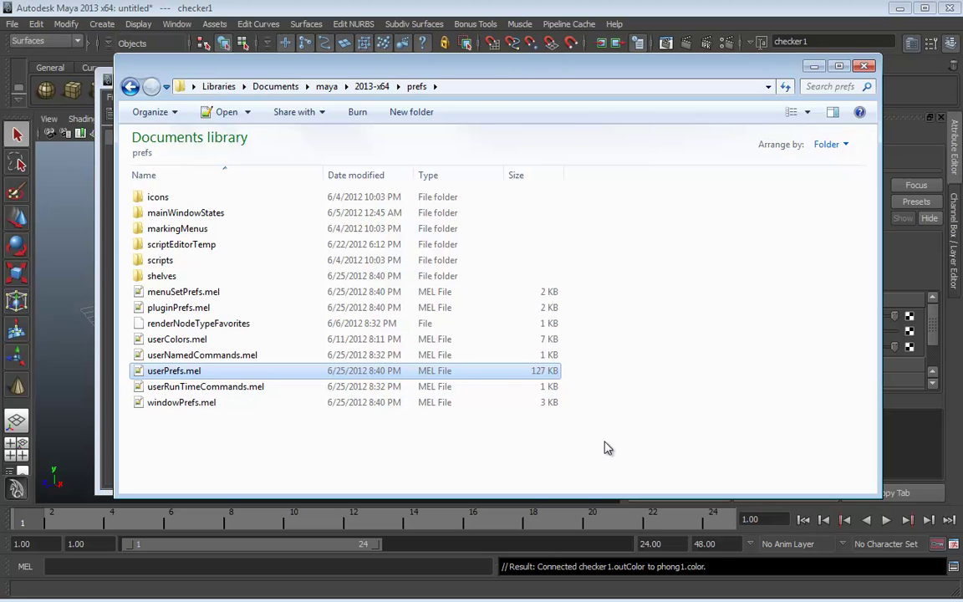
left_click(371, 87)
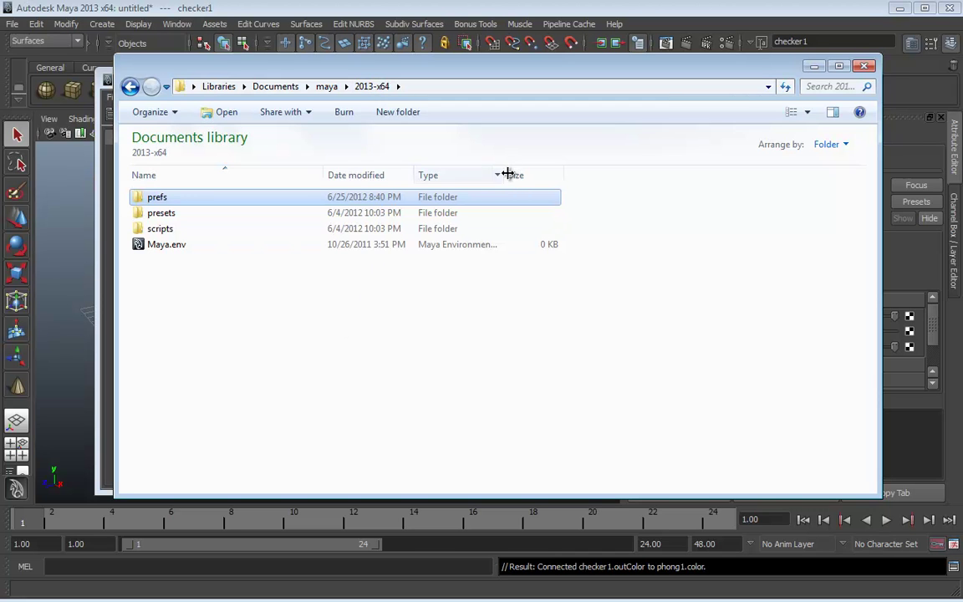
left_click_drag(505, 174, 565, 178)
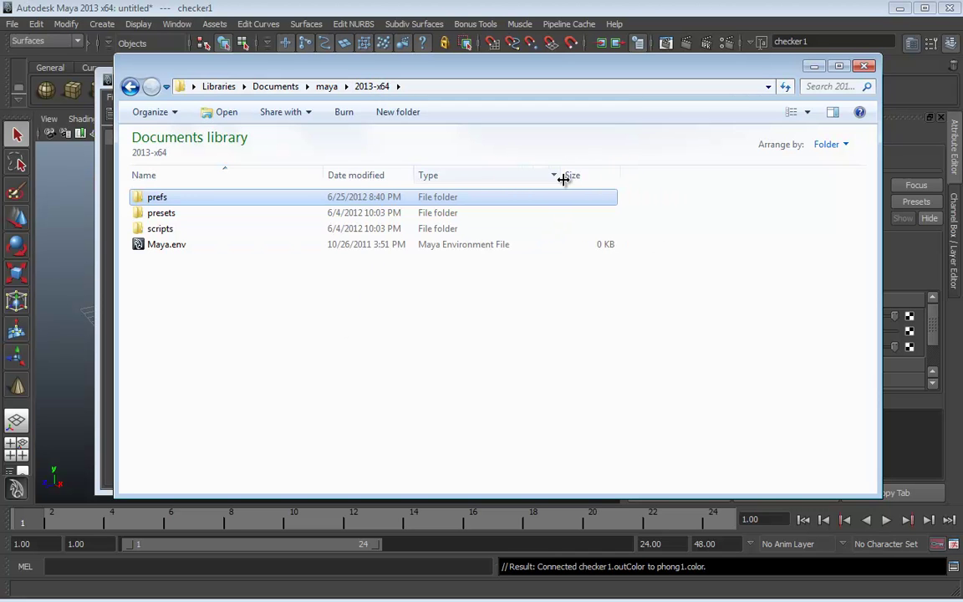
left_click(172, 251)
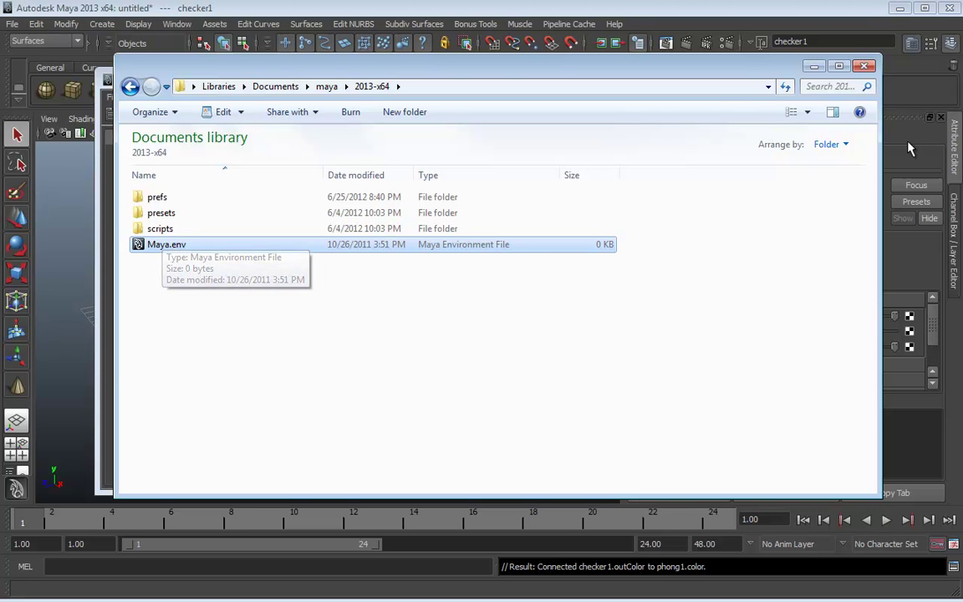
left_click(815, 67)
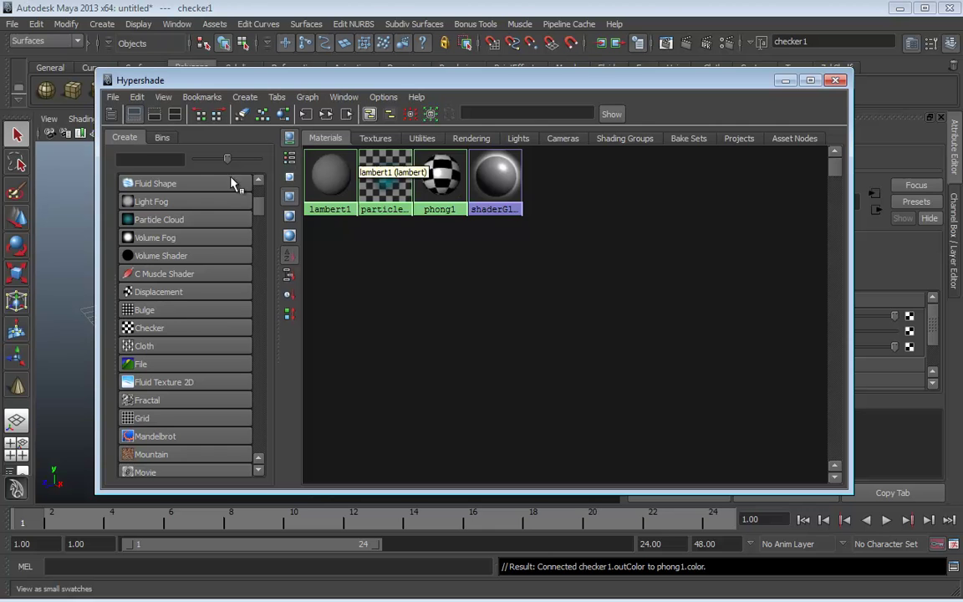
Step: Show only the Hypershade's bottom tabs to view the checker network, and restore the combined top and bottom layout
left_click(154, 115)
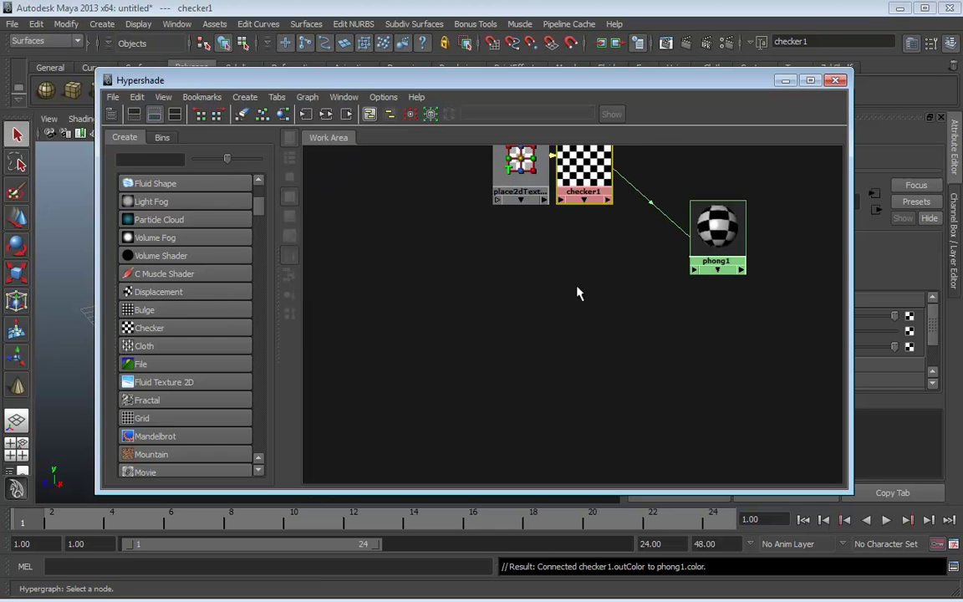
middle_click_drag(576, 291, 449, 428, "alt")
left_click(489, 297)
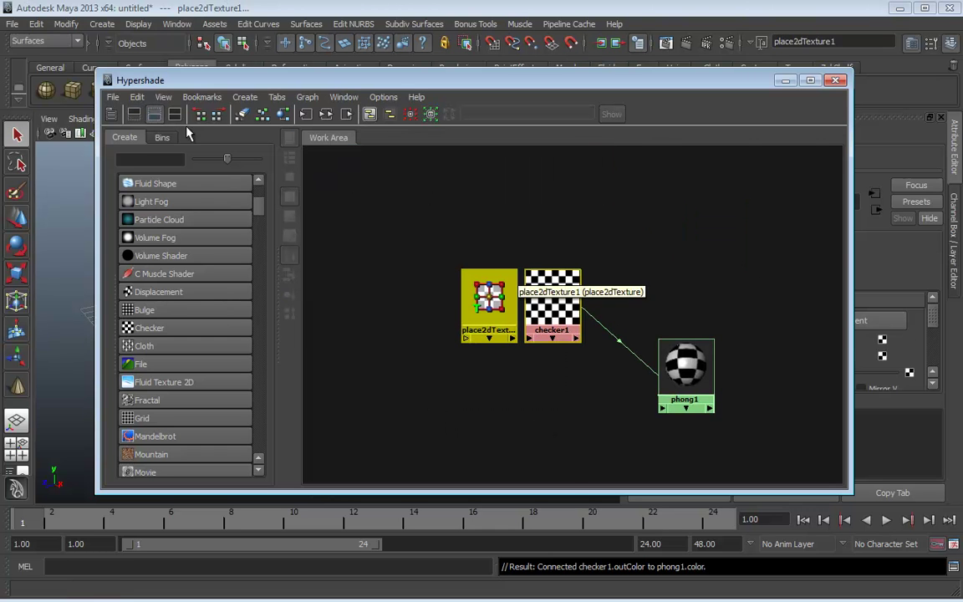
left_click(175, 115)
middle_click_drag(580, 415, 613, 394, "alt")
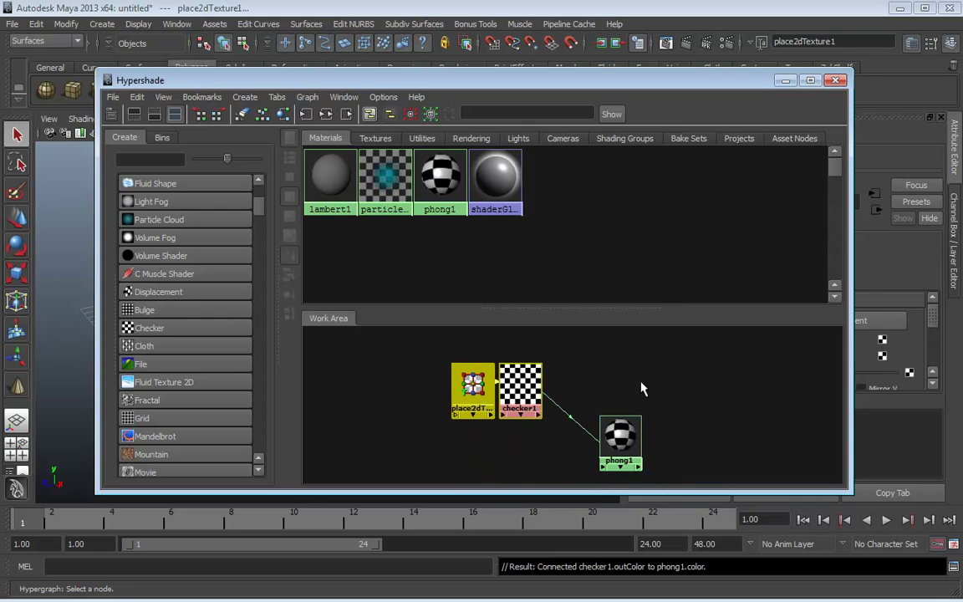
Step: Delete phong1 and the leftover checker1 and place2dTexture1 nodes from the work area
left_click(624, 450)
key("Delete")
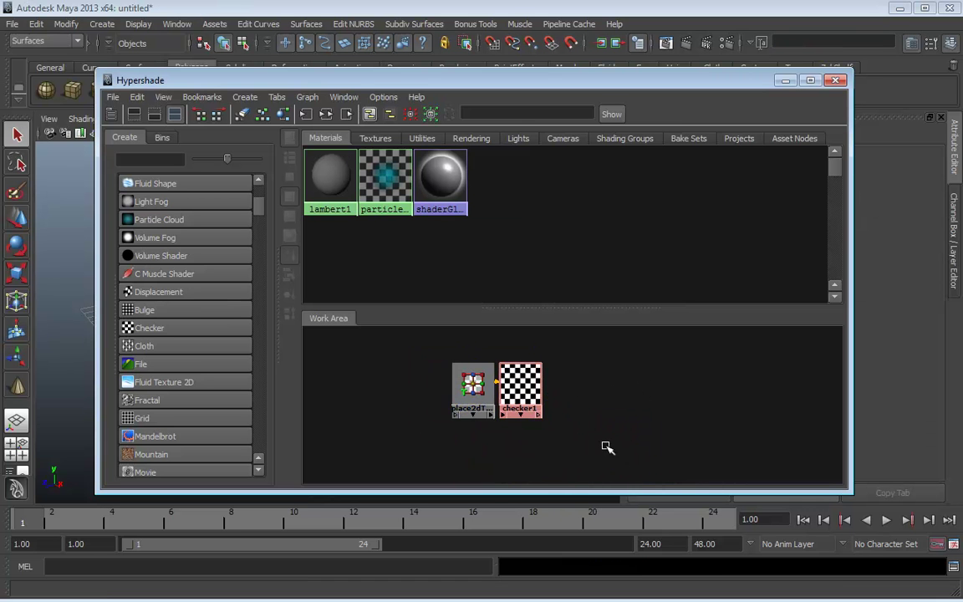
scroll(587, 409, "up", 3)
middle_click_drag(645, 433, 694, 440, "alt")
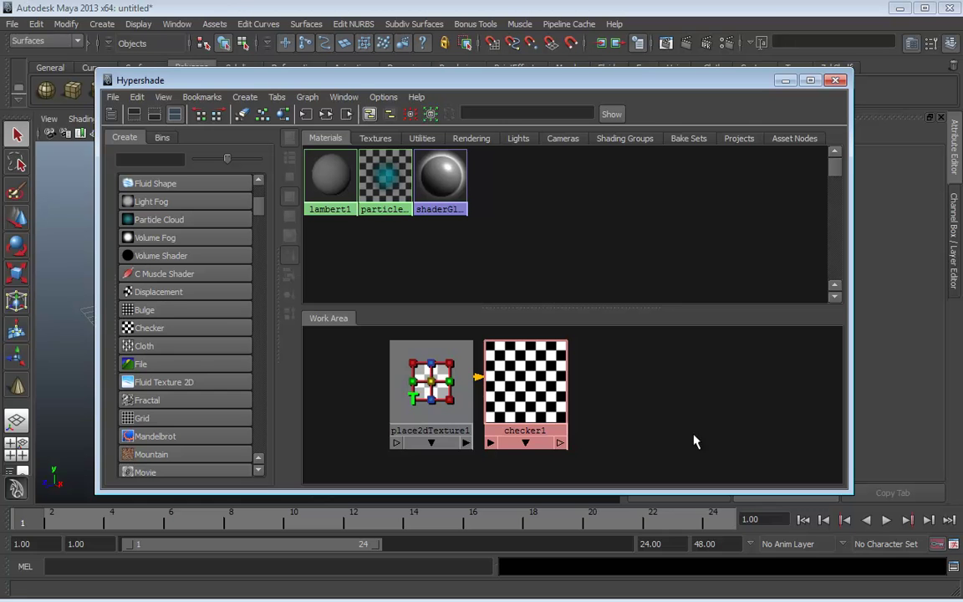
left_click(437, 397)
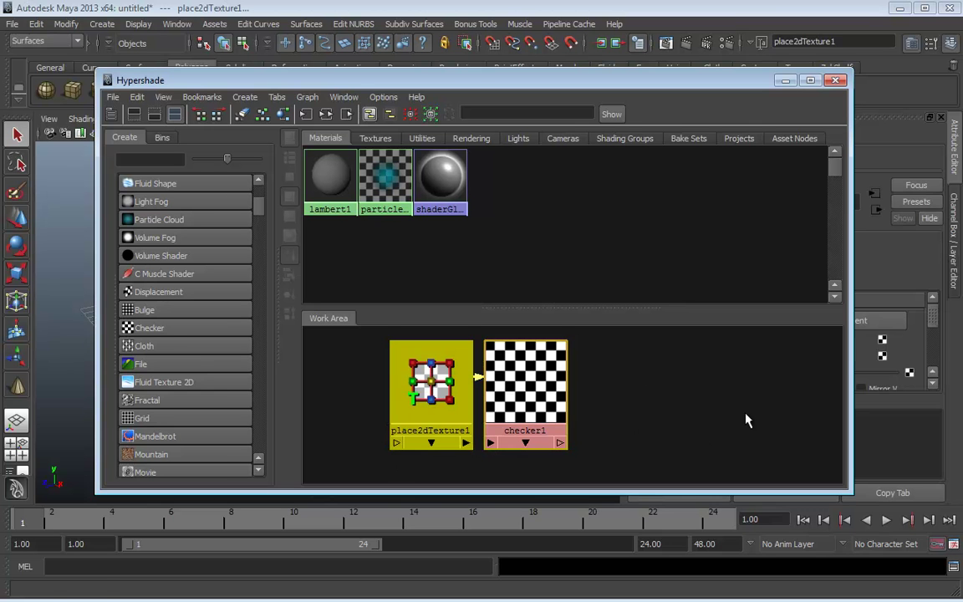
key("Delete")
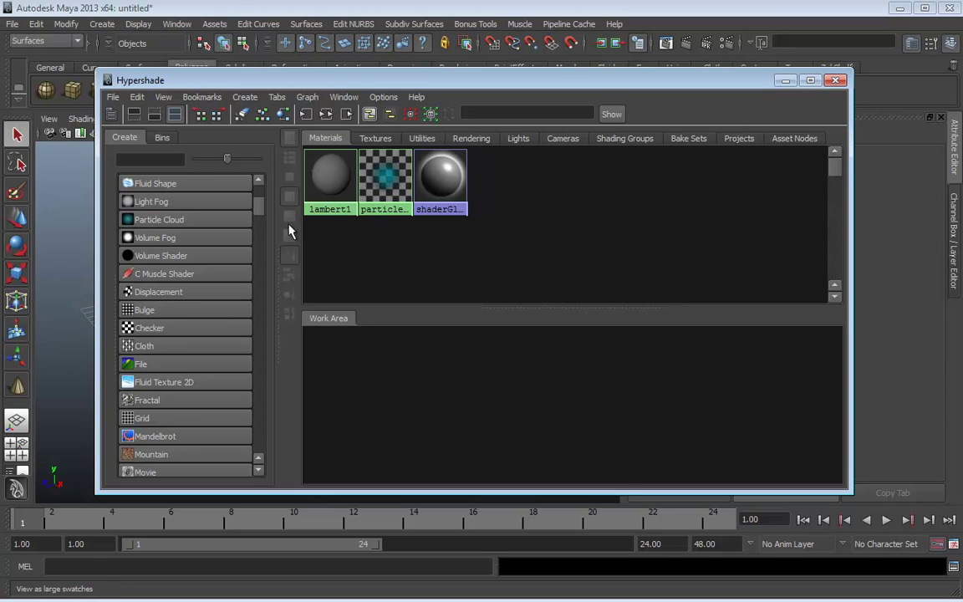
Step: Create a new Phong material in the empty work area without connecting any of its inputs
left_click_drag(260, 213, 261, 198)
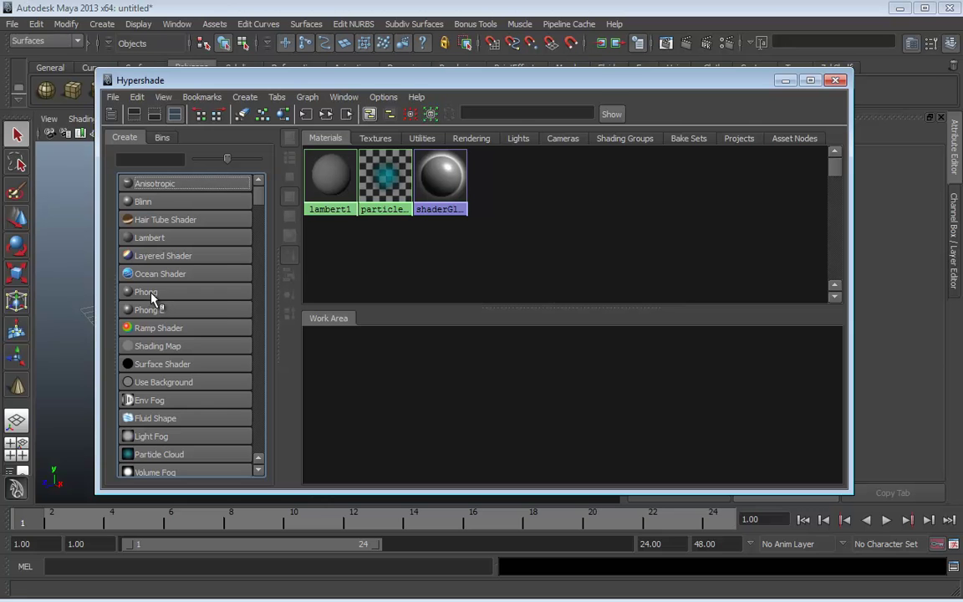
middle_click_drag(151, 295, 615, 415)
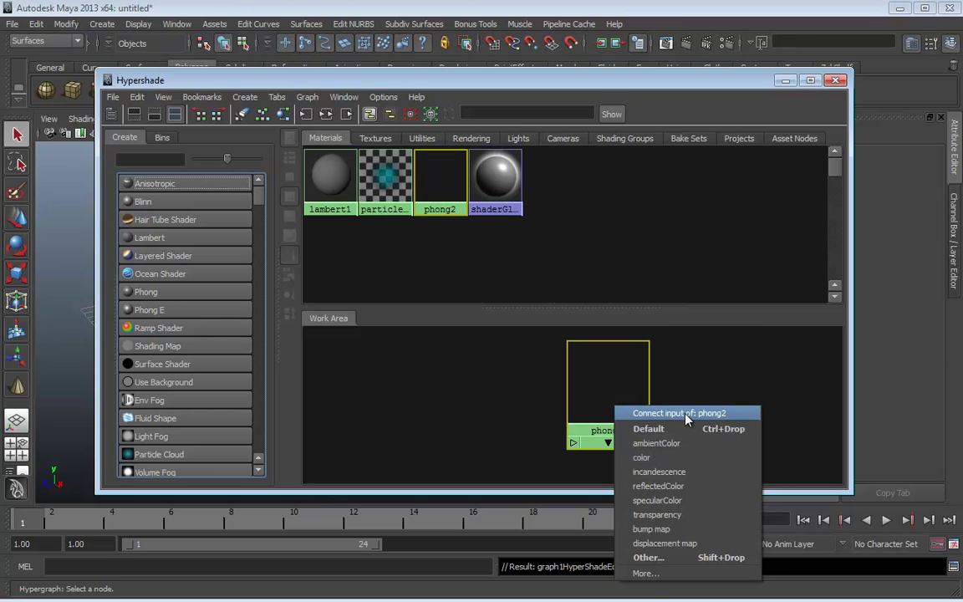
left_click(423, 383)
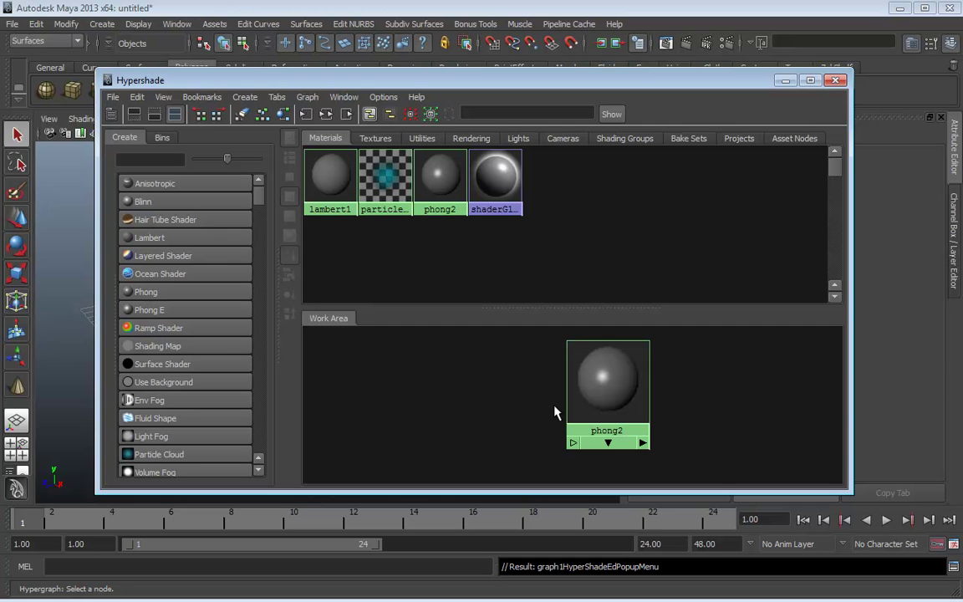
Step: Add a Checker texture with its placement node to the work area, leaving it unconnected to the new Phong material
left_click_drag(260, 199, 260, 205)
middle_click_drag(127, 382, 603, 378)
left_click(585, 391)
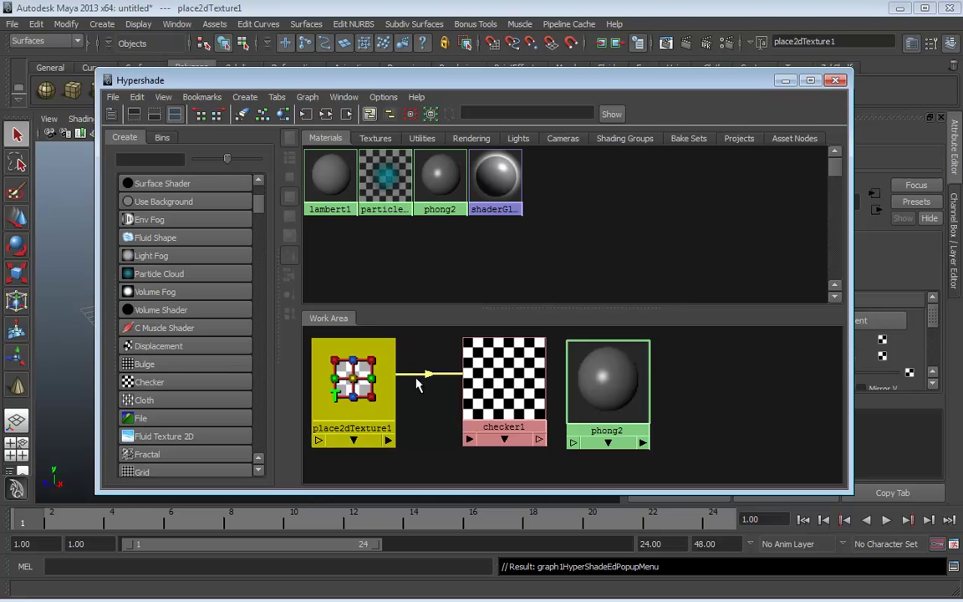
Step: Connect the checker1 texture node to the color input of the phong2 material in the work area
left_click_drag(506, 380, 464, 380)
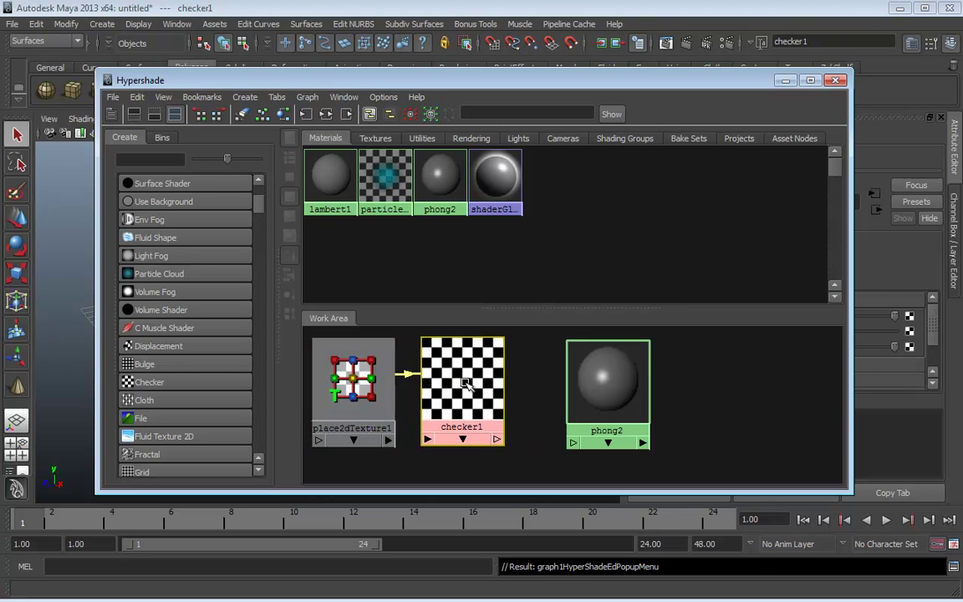
middle_click_drag(465, 383, 617, 394)
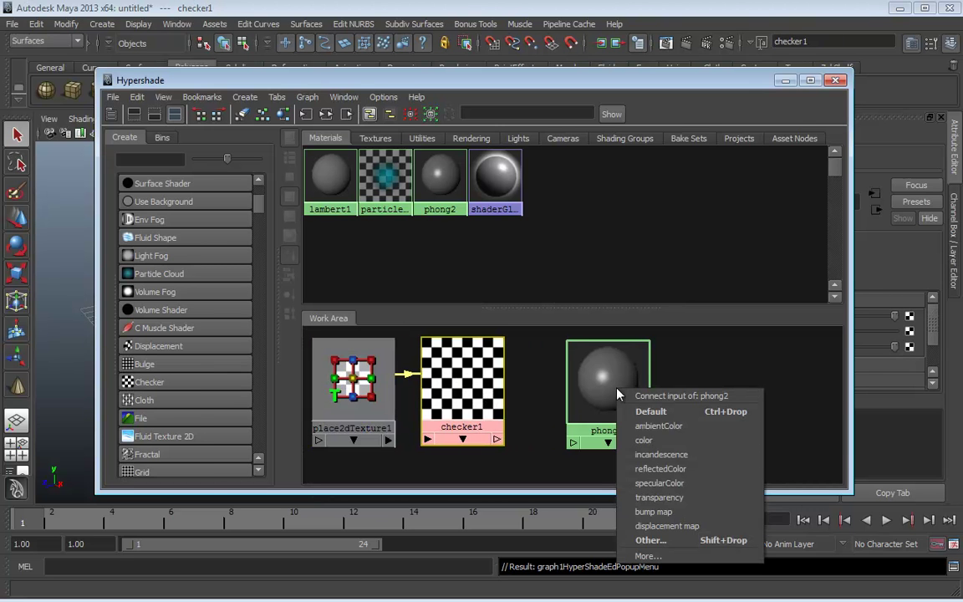
left_click(537, 379)
mouse_move(362, 378)
left_mouse_down()
mouse_move(546, 375)
mouse_move(365, 383)
left_mouse_up()
mouse_move(456, 383)
left_mouse_down()
mouse_move(576, 385)
mouse_move(441, 384)
left_mouse_up()
left_click_drag(350, 388, 357, 382)
left_click_drag(441, 383, 459, 386)
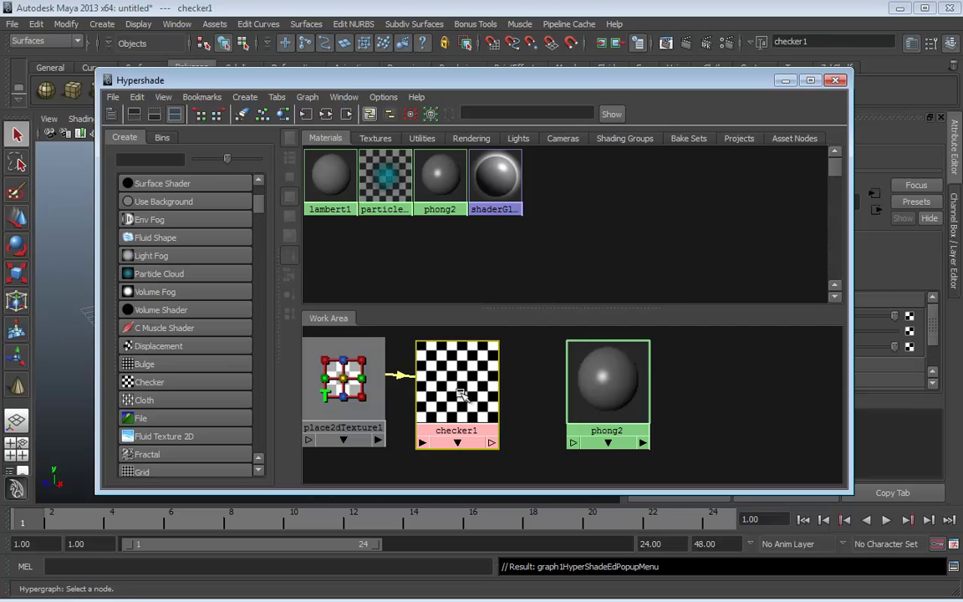
middle_click_drag(458, 386, 603, 386)
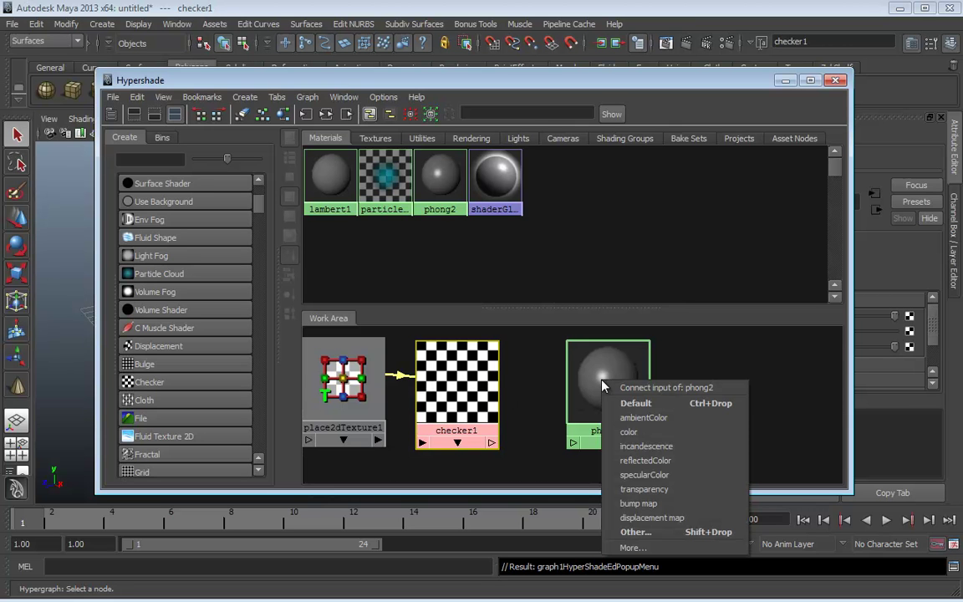
left_click(644, 430)
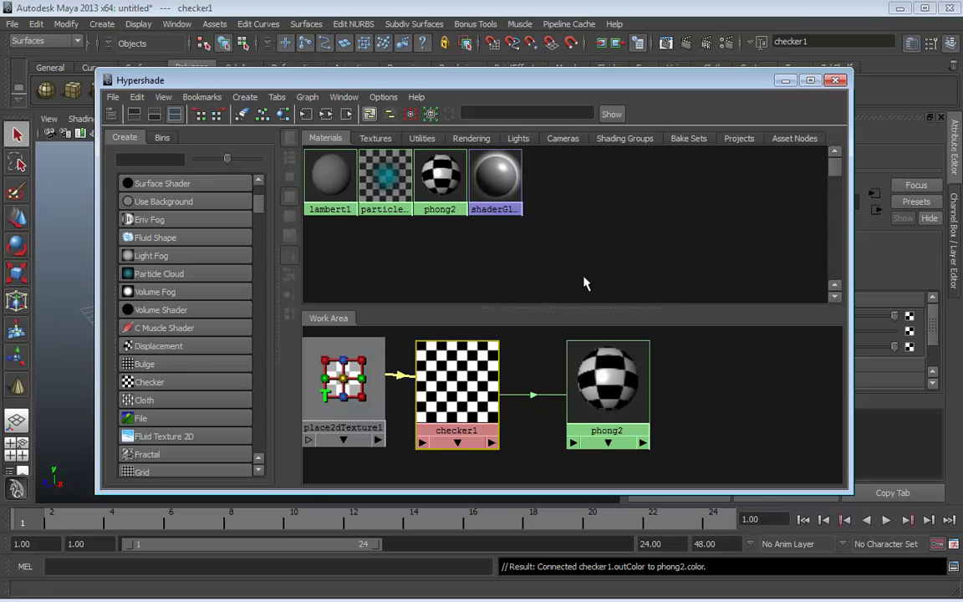
Step: Reposition the checker1 and place2dTexture1 nodes closer to phong2 so the network forms a compact row
middle_click_drag(491, 410, 552, 411, "alt")
scroll(533, 408, "down", 1)
left_click_drag(536, 408, 577, 408)
left_click_drag(405, 394, 461, 393)
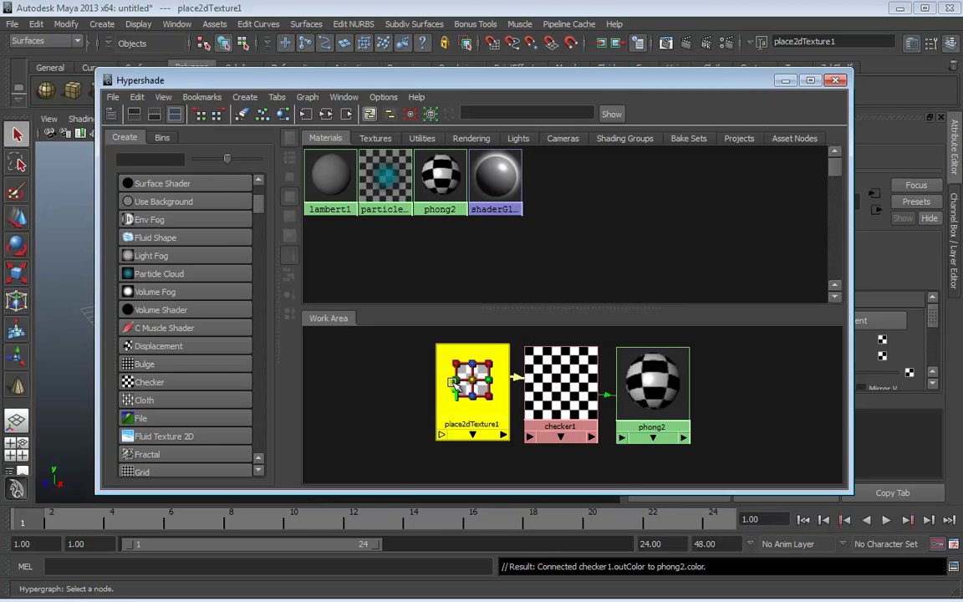
Step: Assign the phong2 material to the cube in the perspective view and turn on textured display
left_click_drag(280, 85, 555, 54)
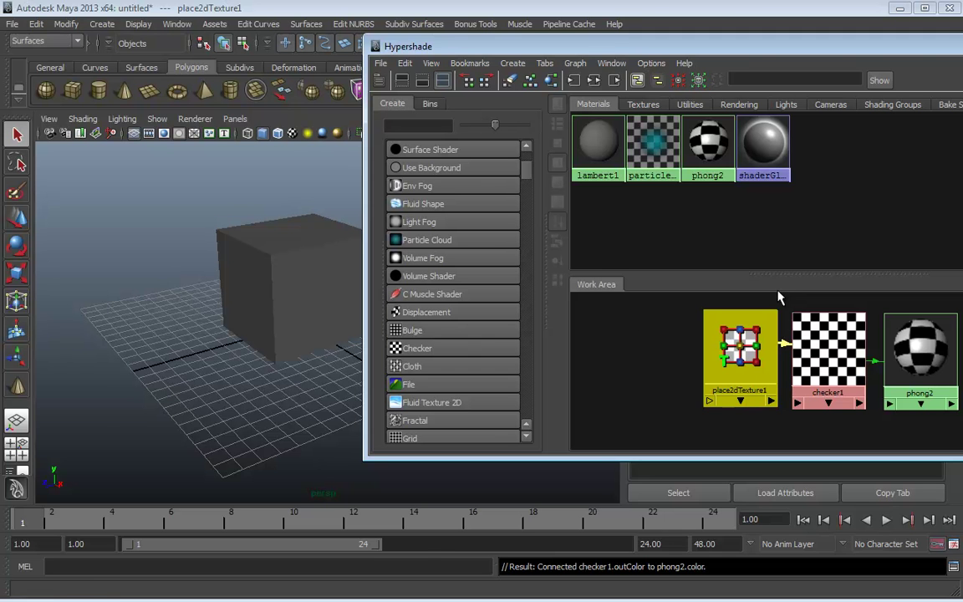
left_click_drag(294, 458, 276, 359, "alt")
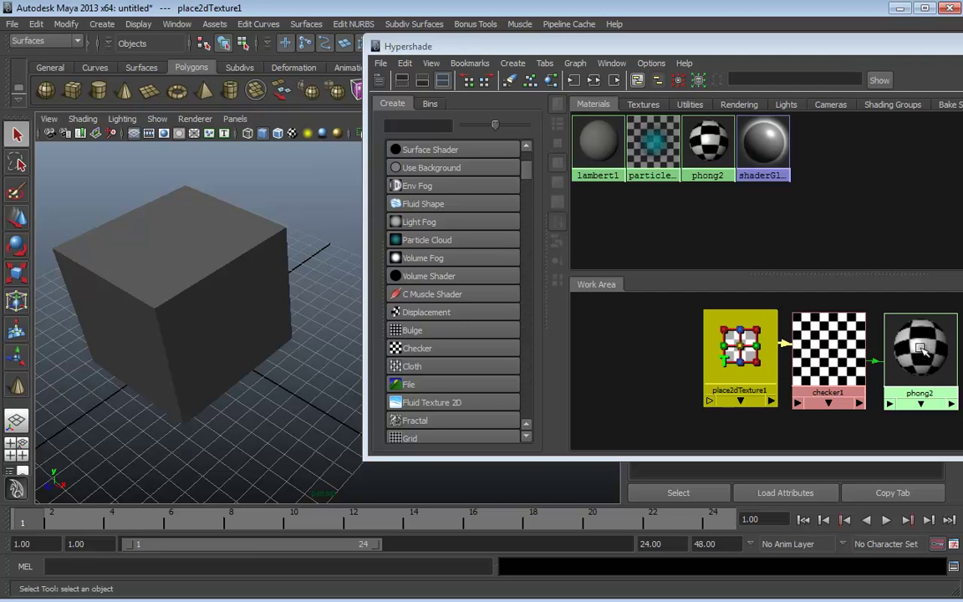
middle_click_drag(921, 349, 216, 293)
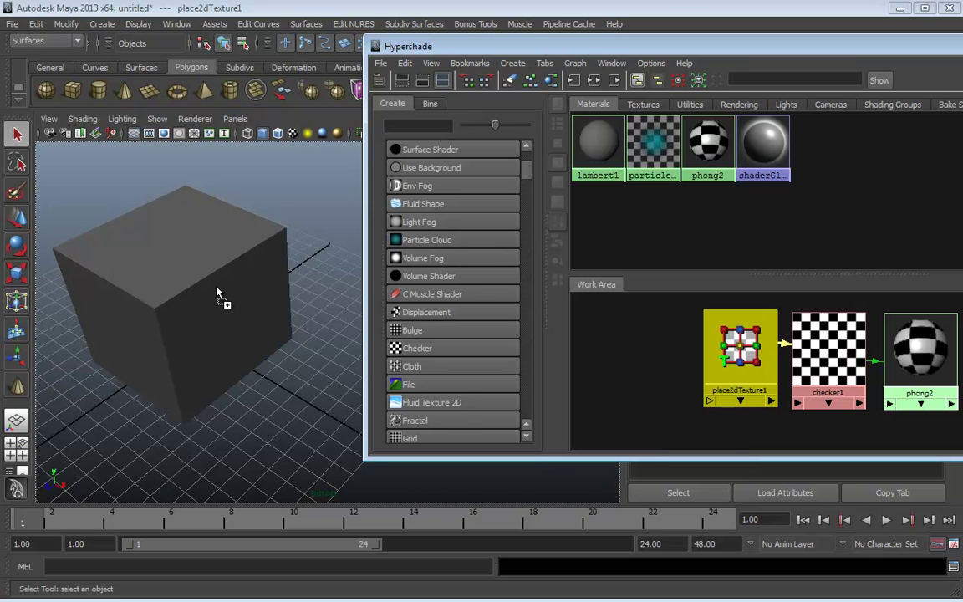
middle_click_drag(217, 293, 216, 291)
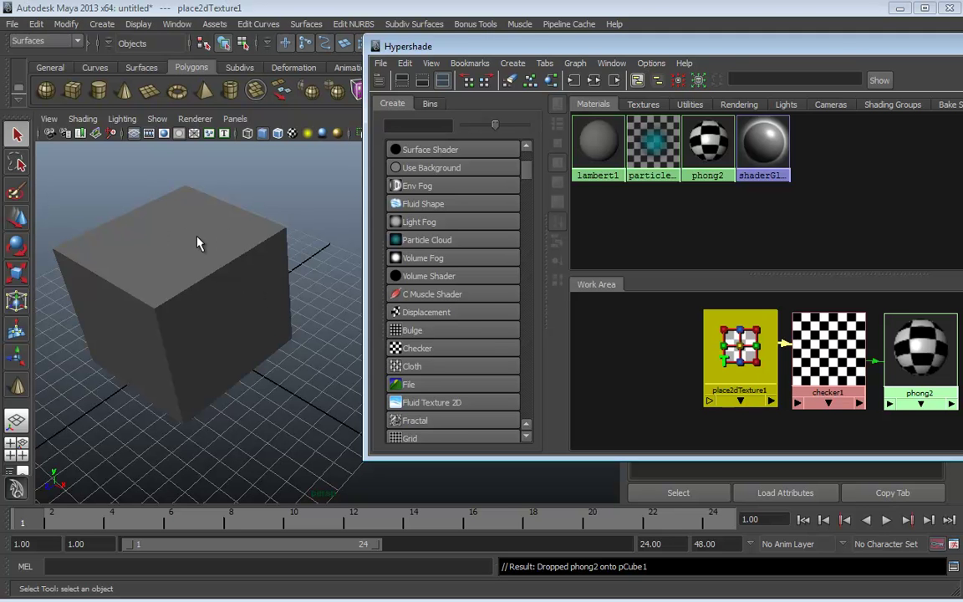
key("6")
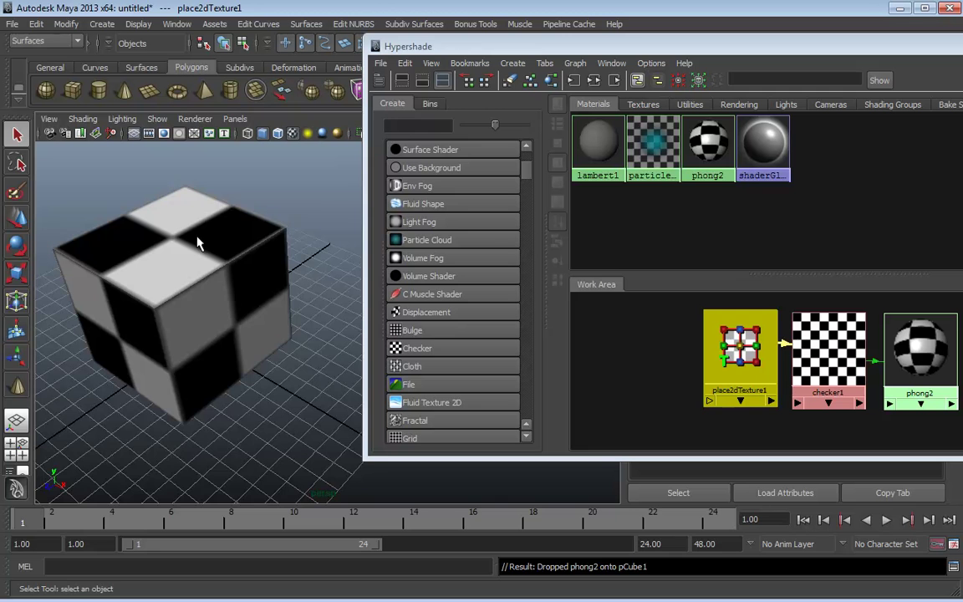
Step: Select the cube and examine the checker pattern on its faces from several angles
left_click_drag(230, 316, 198, 327, "alt")
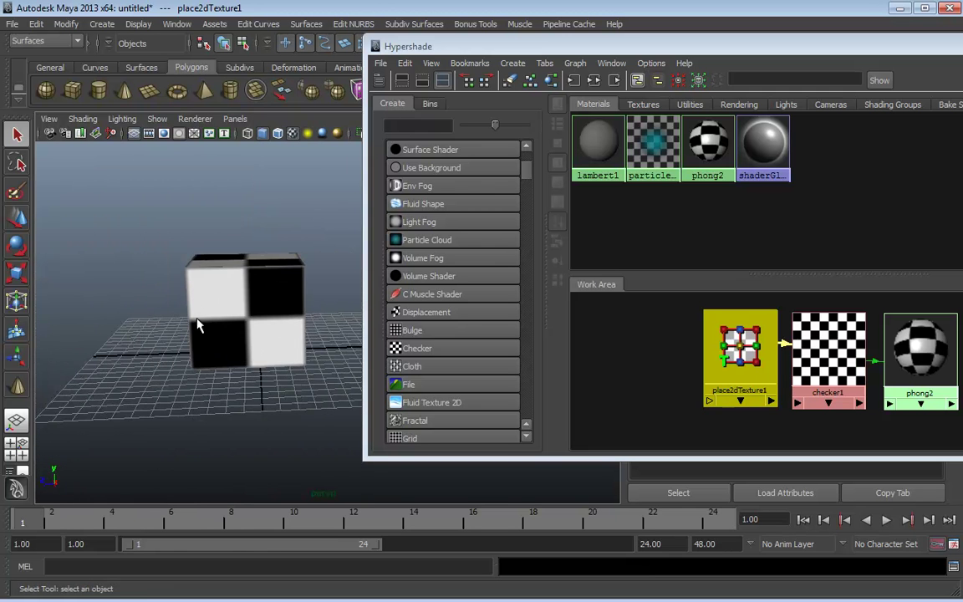
left_click(208, 309)
right_click_drag(209, 302, 237, 303, "alt")
left_click_drag(237, 303, 211, 301, "alt")
right_click_drag(211, 301, 134, 299, "alt")
left_click_drag(134, 299, 266, 297, "alt")
middle_click_drag(266, 297, 243, 301, "alt")
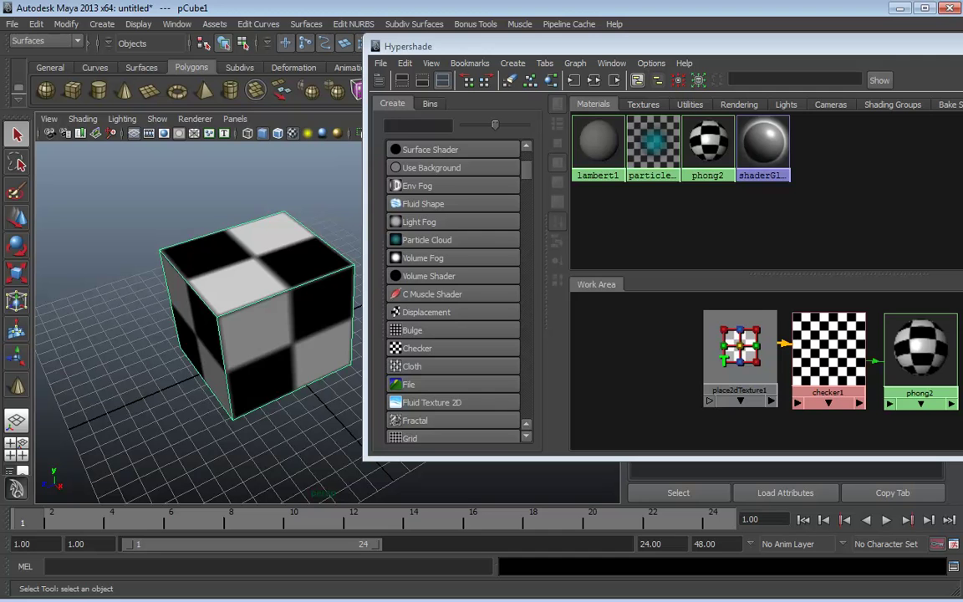
Step: Minimize the Hypershade window and bring it back by opening the Hypershade editor again
left_click_drag(926, 45, 695, 61)
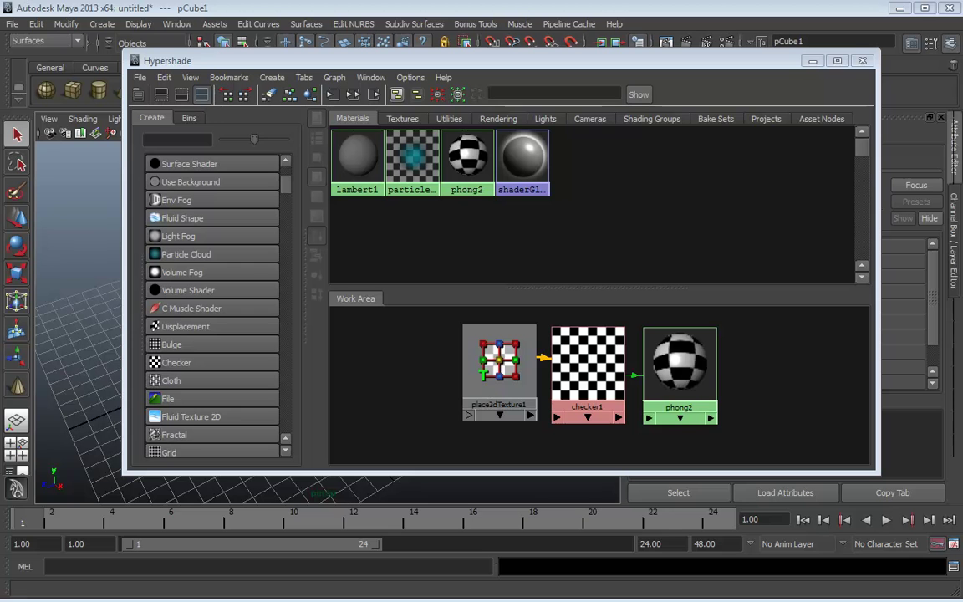
left_click(811, 61)
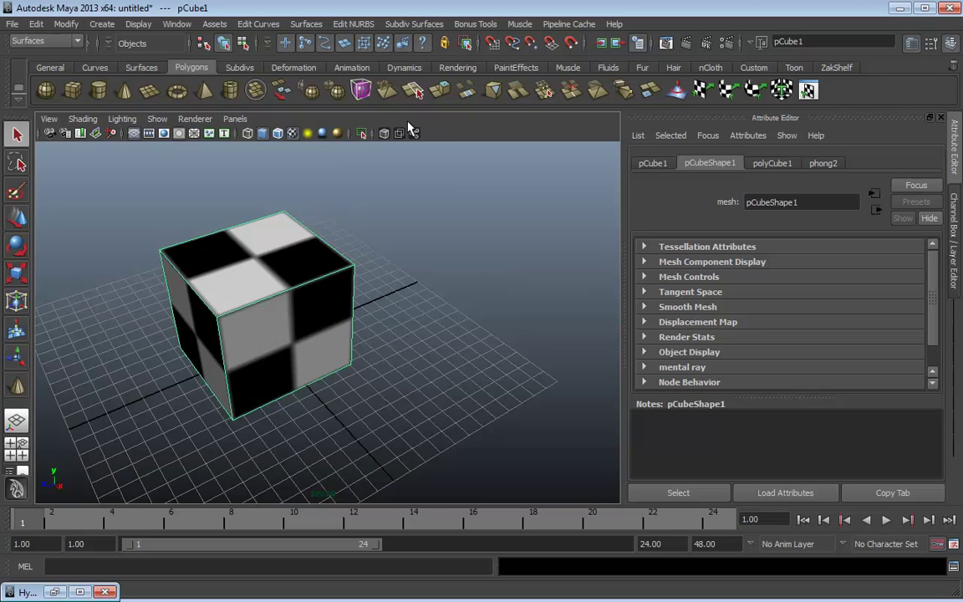
left_click(176, 24)
mouse_move(251, 74)
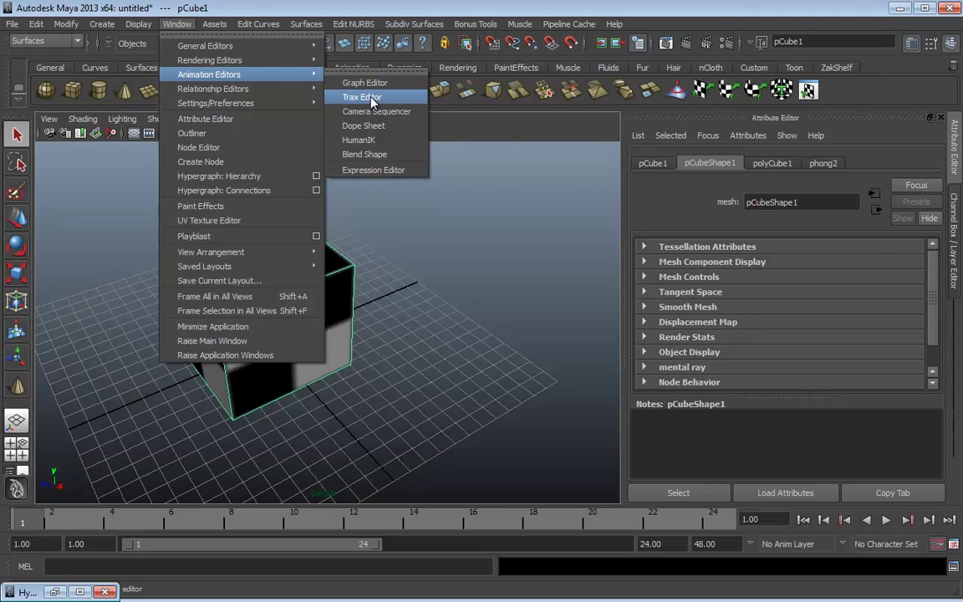
mouse_move(300, 60)
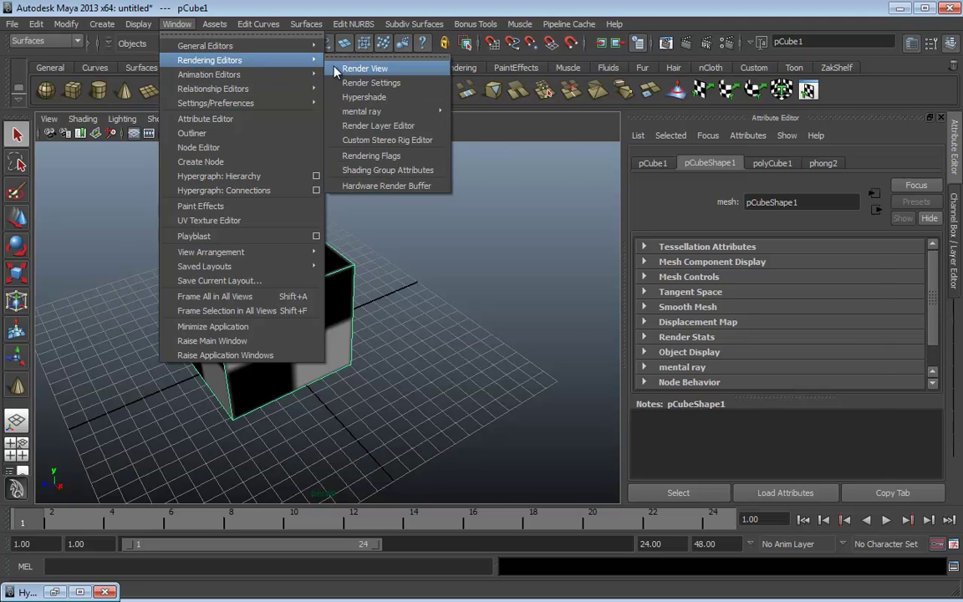
left_click(372, 98)
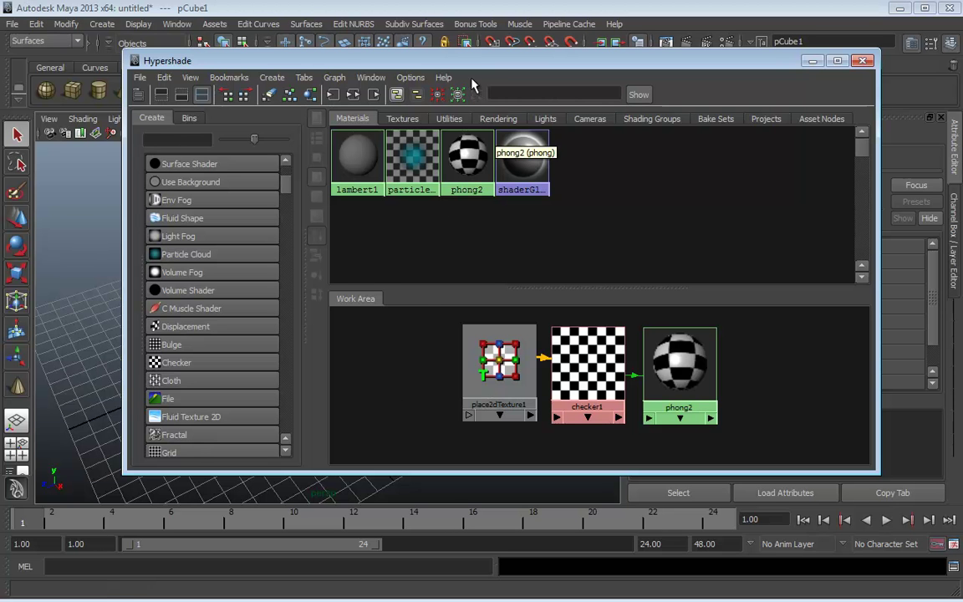
Step: Close the Hypershade window and return to the textured cube in the perspective view
left_click_drag(491, 65, 2, 251)
left_click_drag(359, 30, 666, 61)
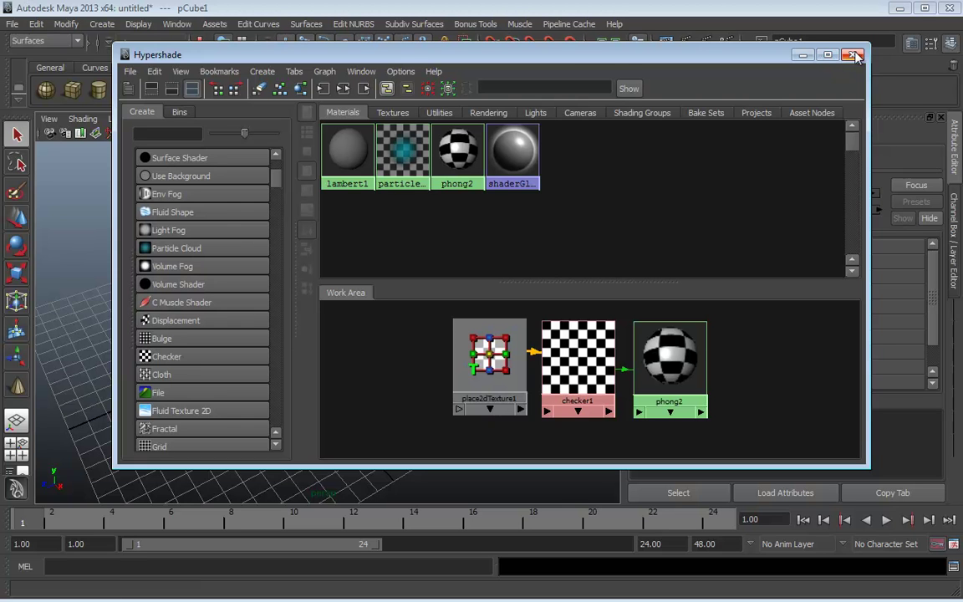
left_click(852, 54)
middle_click_drag(417, 296, 444, 286, "alt")
right_click_drag(445, 287, 410, 295, "alt")
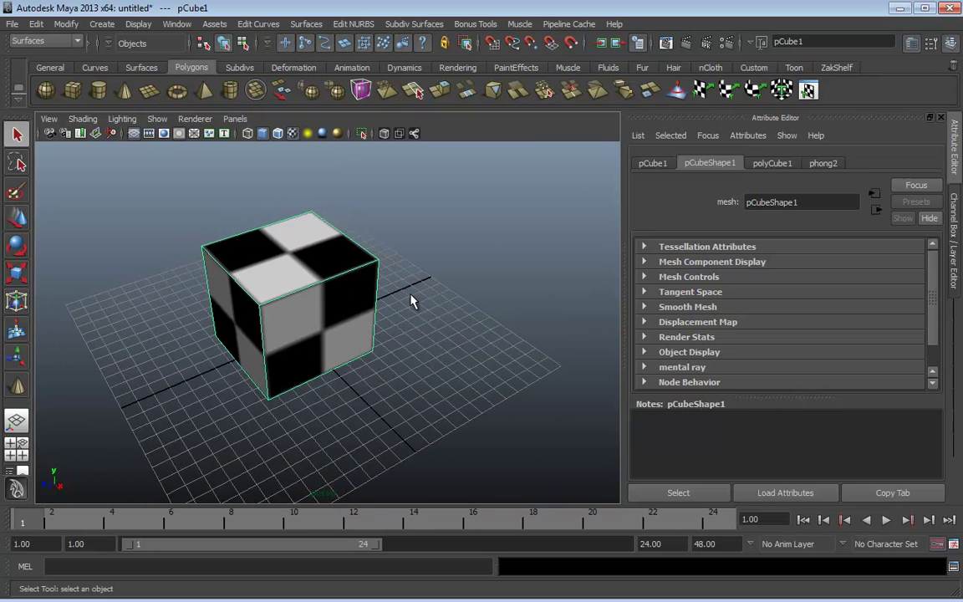
Step: Compare textured display with scene-lit display, leaving the perspective view lit by the scene lights
key("7")
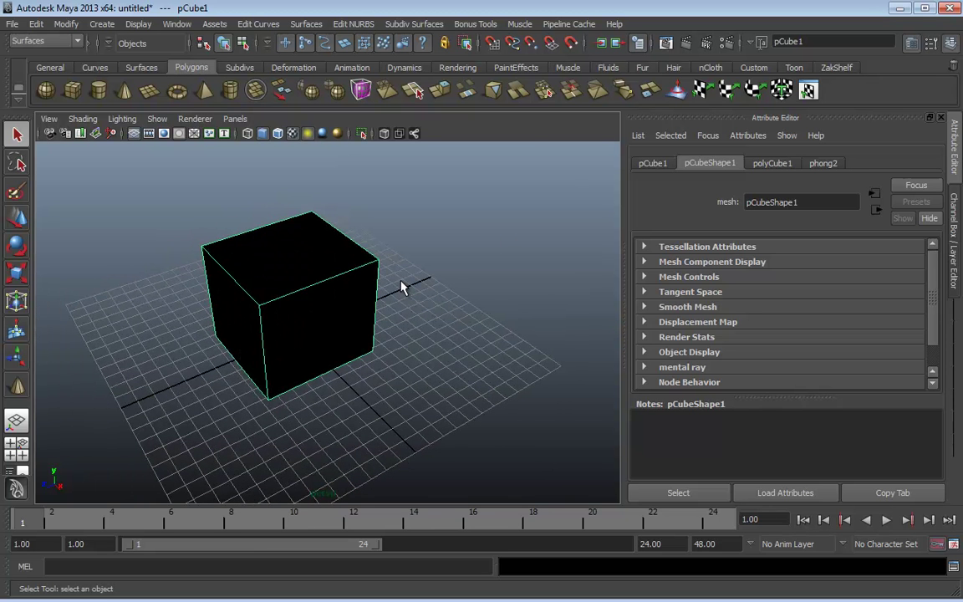
key("6")
key("7")
Step: Create a point light in the scene to light the cube
right_click_drag(452, 305, 331, 301, "alt")
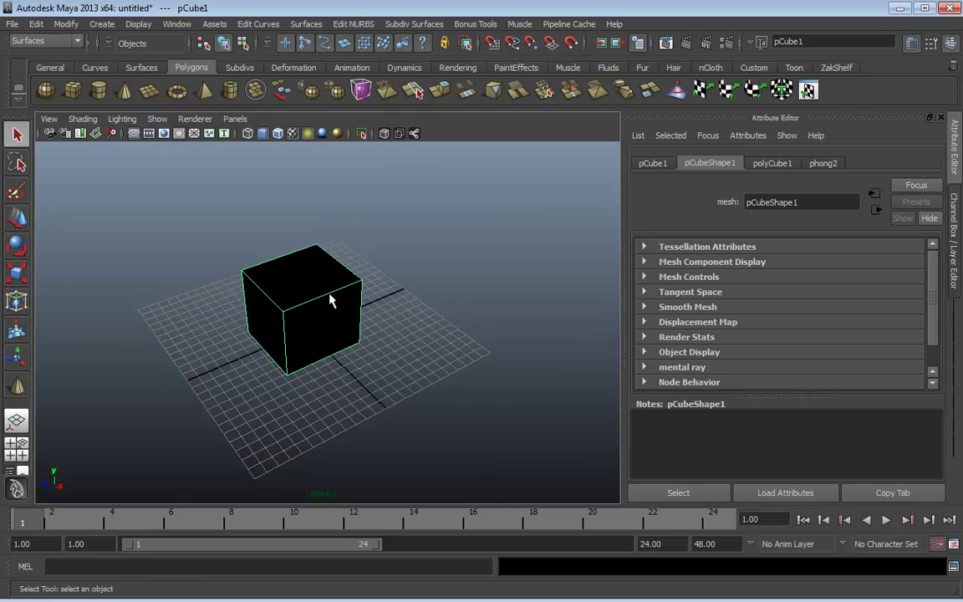
left_click_drag(329, 294, 347, 290, "alt")
left_click(102, 25)
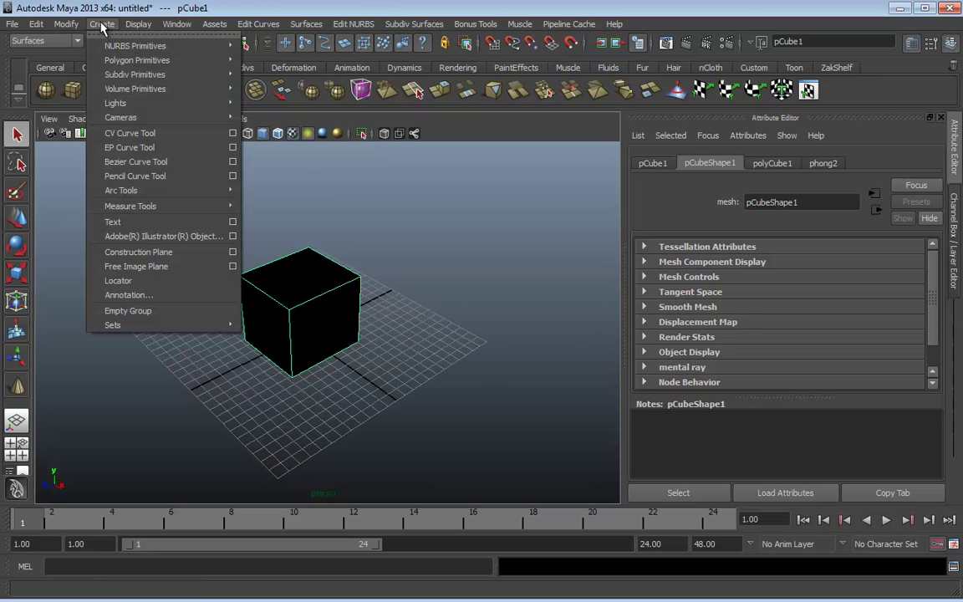
mouse_move(121, 104)
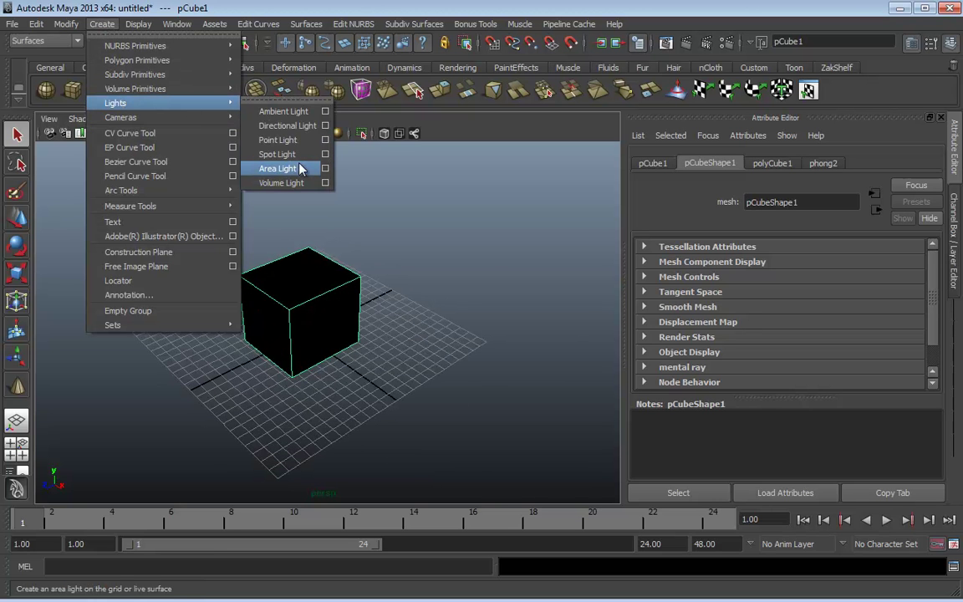
left_click(279, 140)
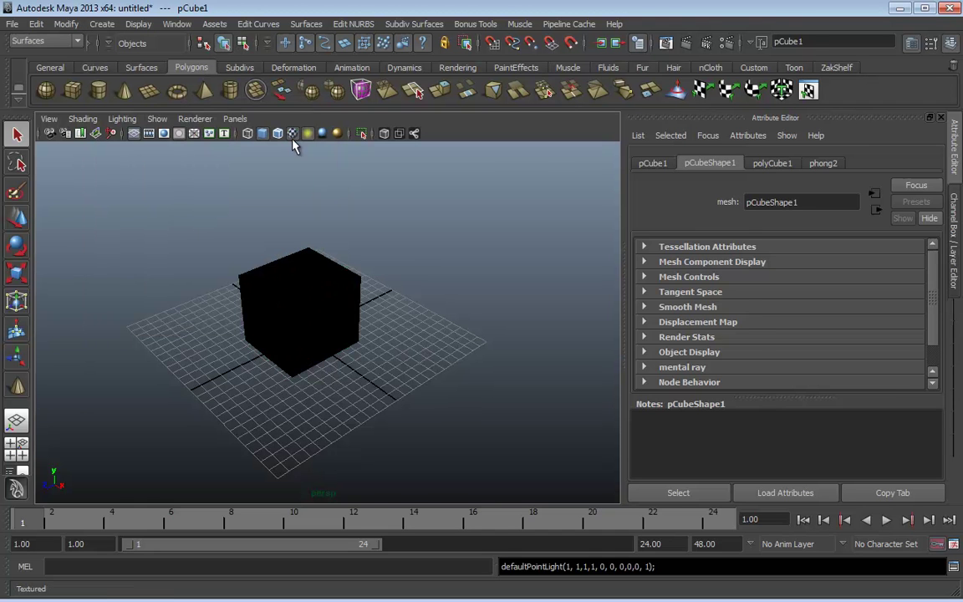
Step: Move the point light out of the cube to a position beside and well above it
left_click_drag(368, 387, 424, 337, "alt")
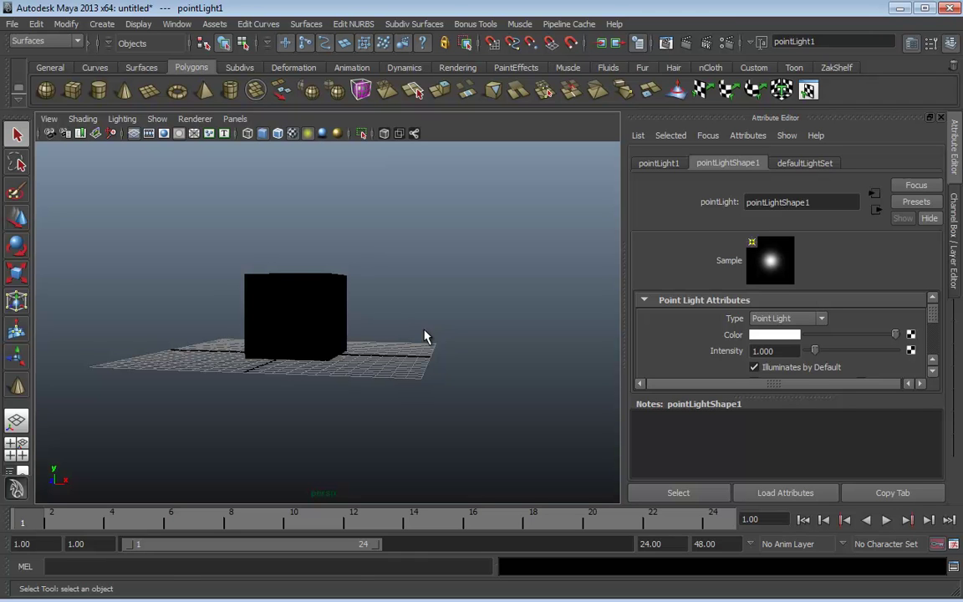
key("w")
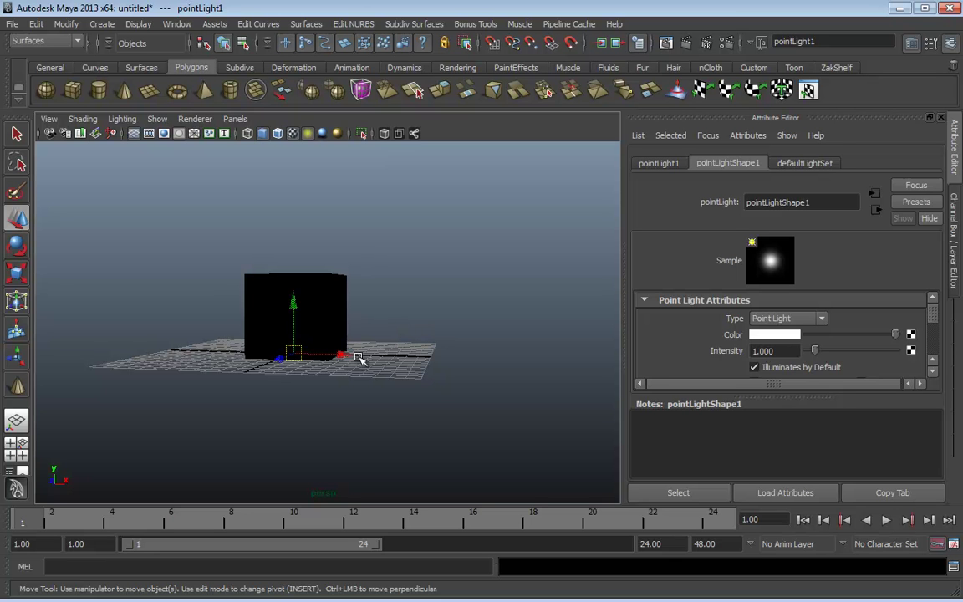
left_click_drag(337, 354, 508, 357)
left_click_drag(460, 312, 460, 201)
left_click_drag(542, 237, 489, 256, "alt")
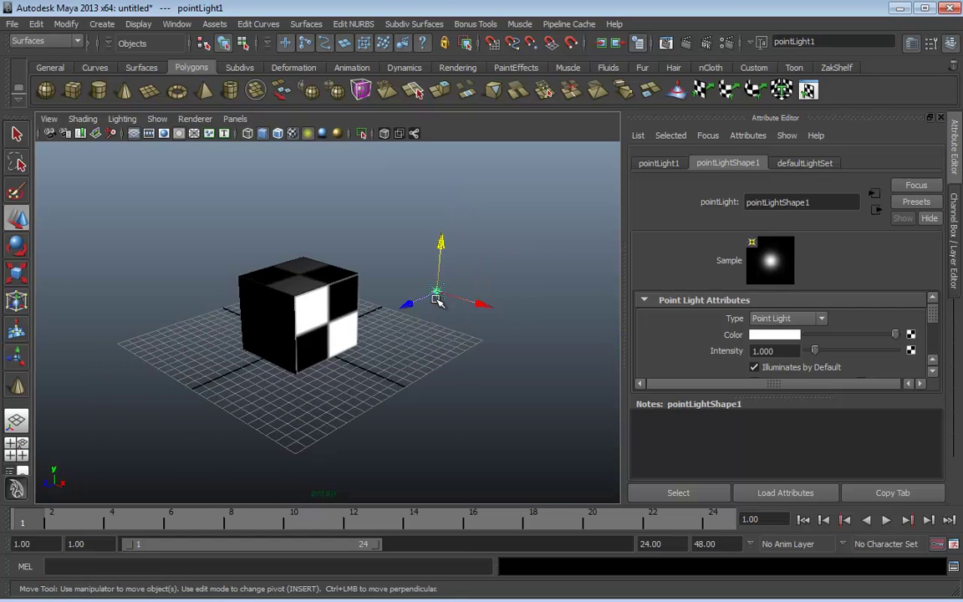
mouse_move(438, 291)
left_mouse_down()
mouse_move(262, 237)
mouse_move(529, 188)
mouse_move(434, 282)
left_mouse_up()
right_click_drag(434, 282, 322, 293, "alt")
left_click_drag(322, 293, 576, 306, "alt")
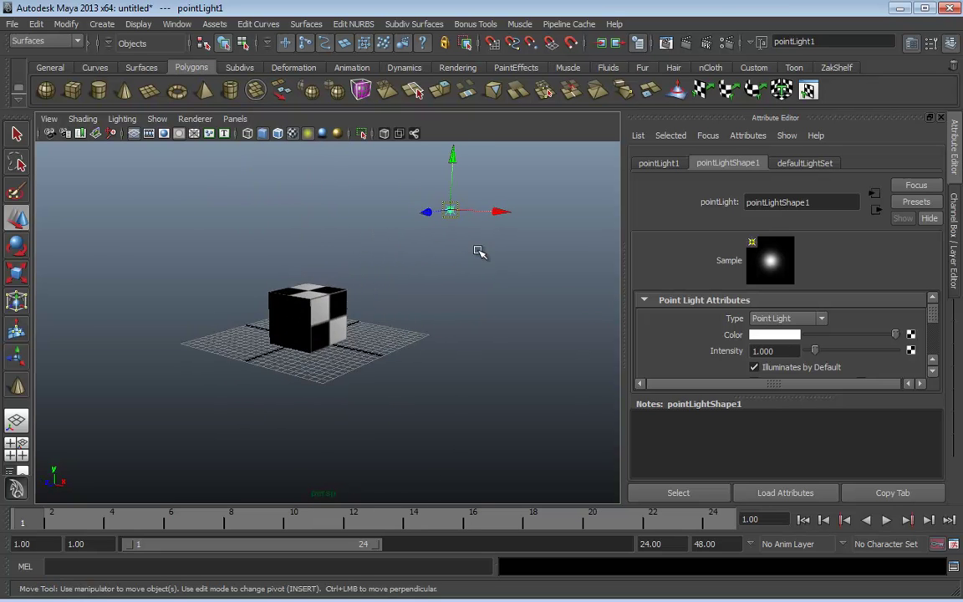
mouse_move(443, 209)
left_mouse_down()
mouse_move(121, 242)
mouse_move(458, 215)
mouse_move(447, 212)
left_mouse_up()
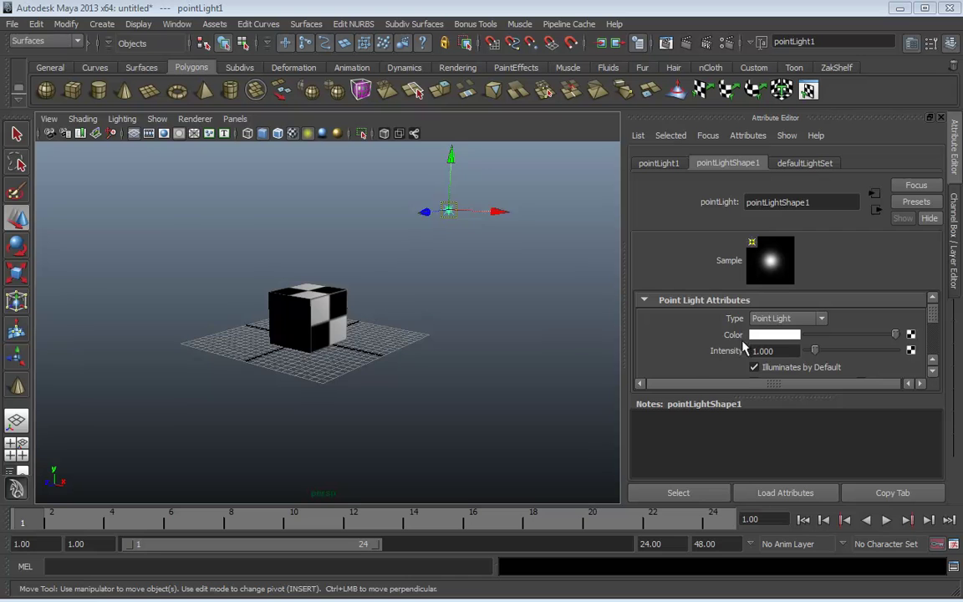
Step: Deselect everything and examine from several angles how the point light shades the checkered cube
left_click_drag(387, 299, 281, 288, "alt")
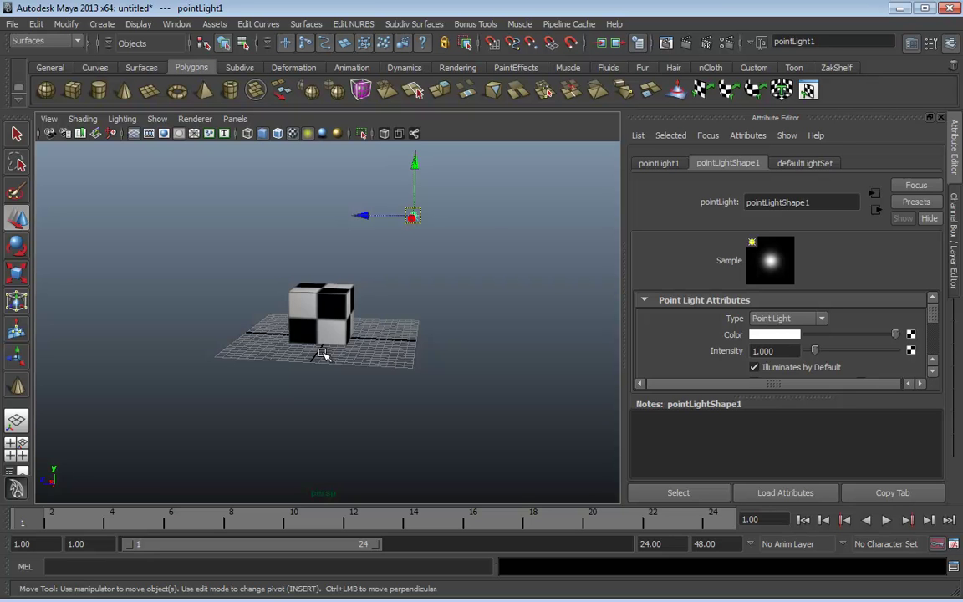
left_click_drag(362, 409, 423, 344, "alt")
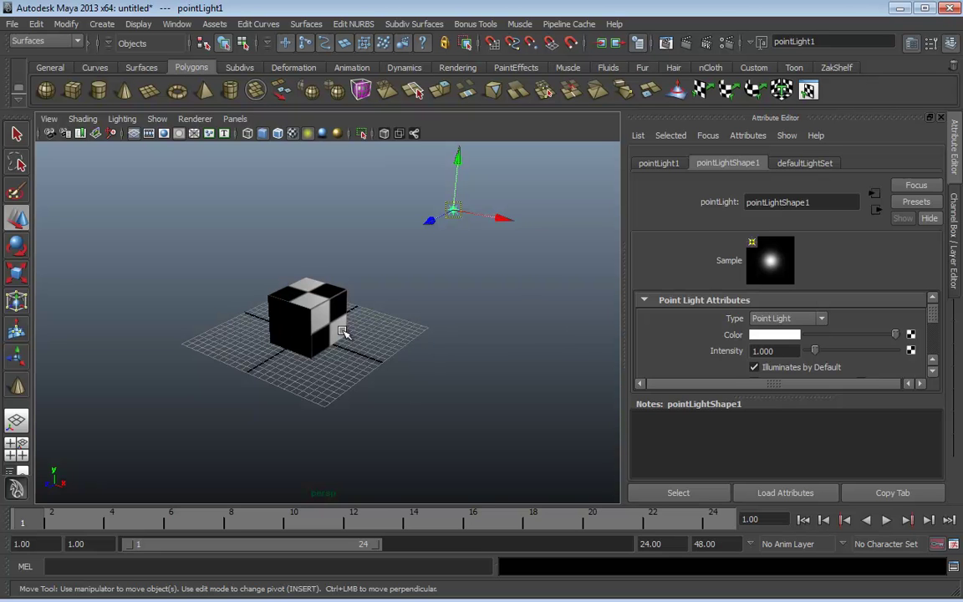
left_click(288, 293)
left_click(413, 334)
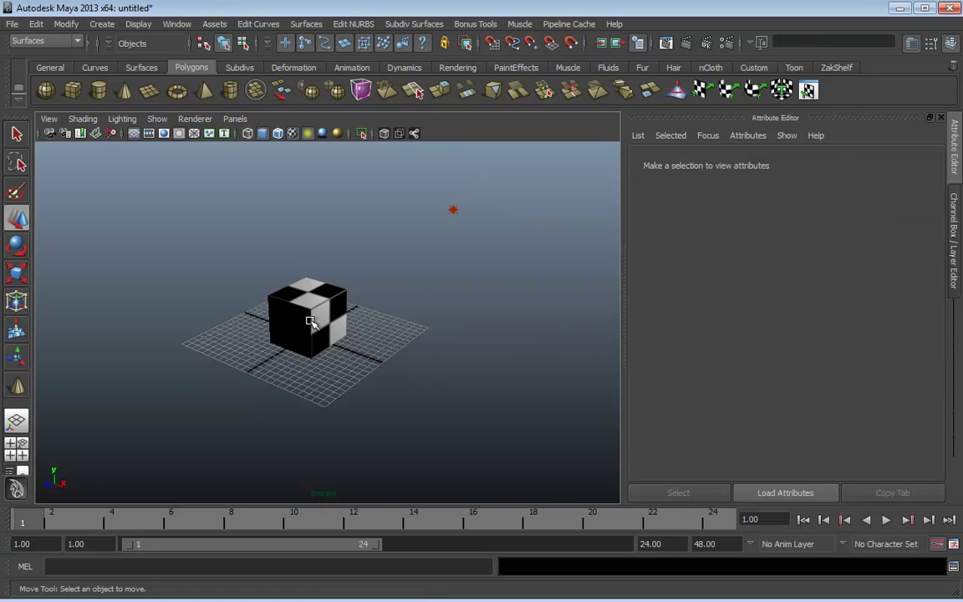
left_click_drag(316, 323, 366, 278, "alt")
right_click_drag(365, 278, 686, 351, "alt")
left_click_drag(468, 318, 413, 336, "alt")
key("f")
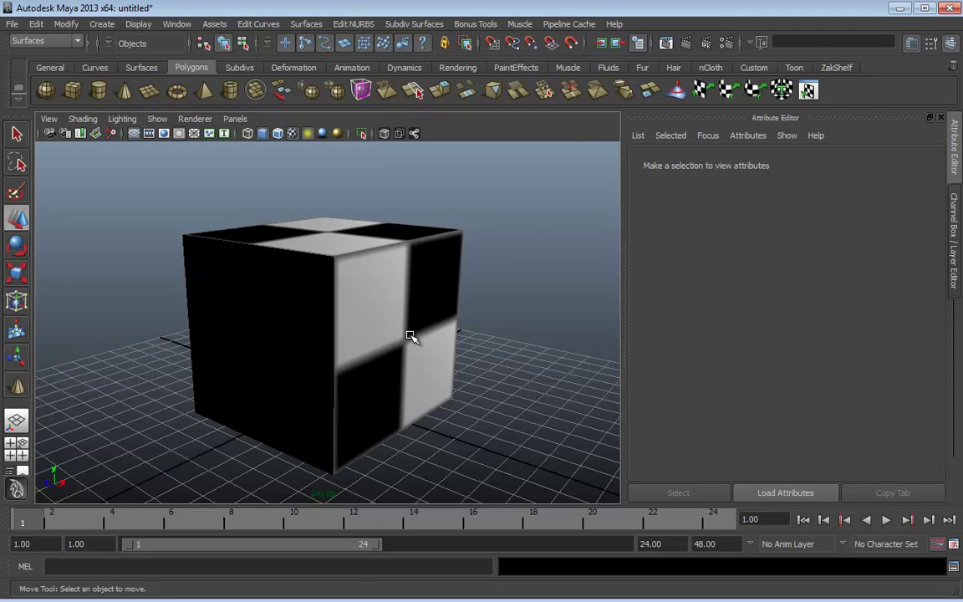
right_click_drag(426, 334, 290, 317, "alt")
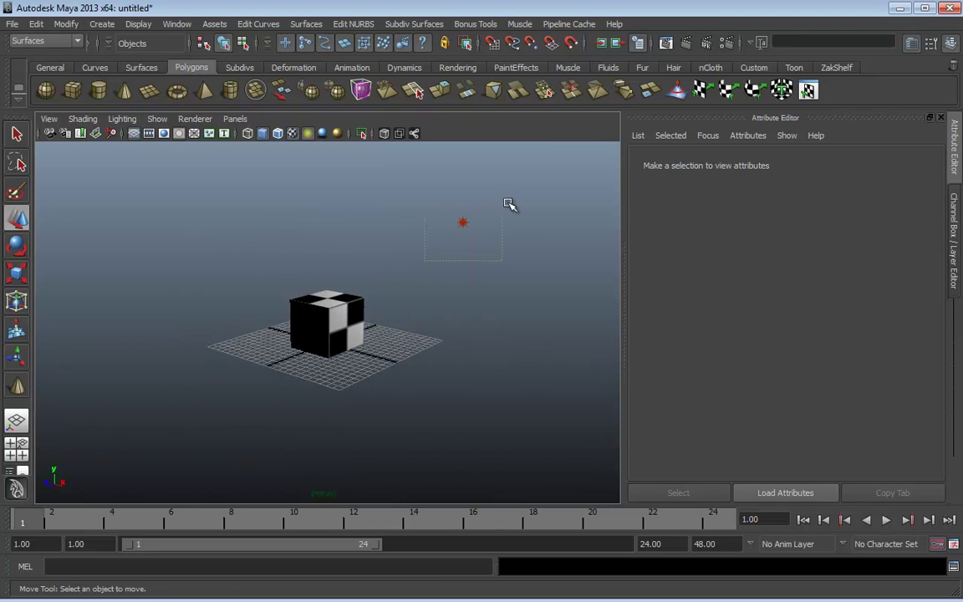
Step: Select the point light and frame the perspective view on it
left_click_drag(510, 205, 511, 200)
key("f")
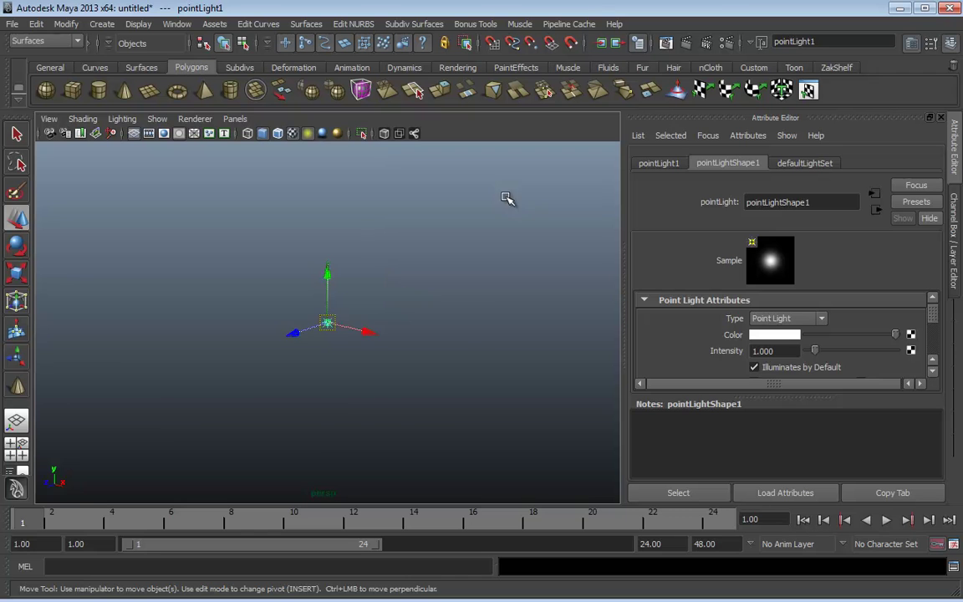
left_click_drag(452, 293, 232, 351, "alt")
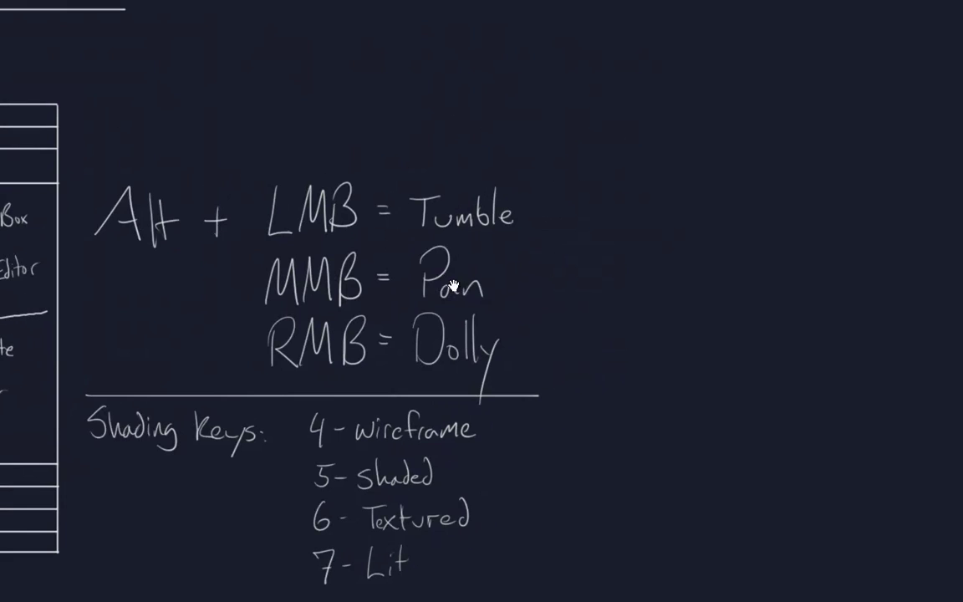
Step: Switch to the handwritten notes board and add "A = Zoom All" with an arrow linking it to Dolly, plus an "F =" entry beneath
mouse_move(561, 262)
left_mouse_down()
mouse_move(635, 240)
mouse_move(651, 257)
mouse_move(731, 240)
mouse_move(739, 251)
left_mouse_up()
mouse_move(560, 315)
left_mouse_down()
mouse_move(586, 304)
mouse_move(591, 322)
mouse_move(596, 316)
left_mouse_up()
mouse_move(640, 216)
left_mouse_down()
mouse_move(576, 189)
mouse_move(507, 308)
mouse_move(519, 314)
left_mouse_up()
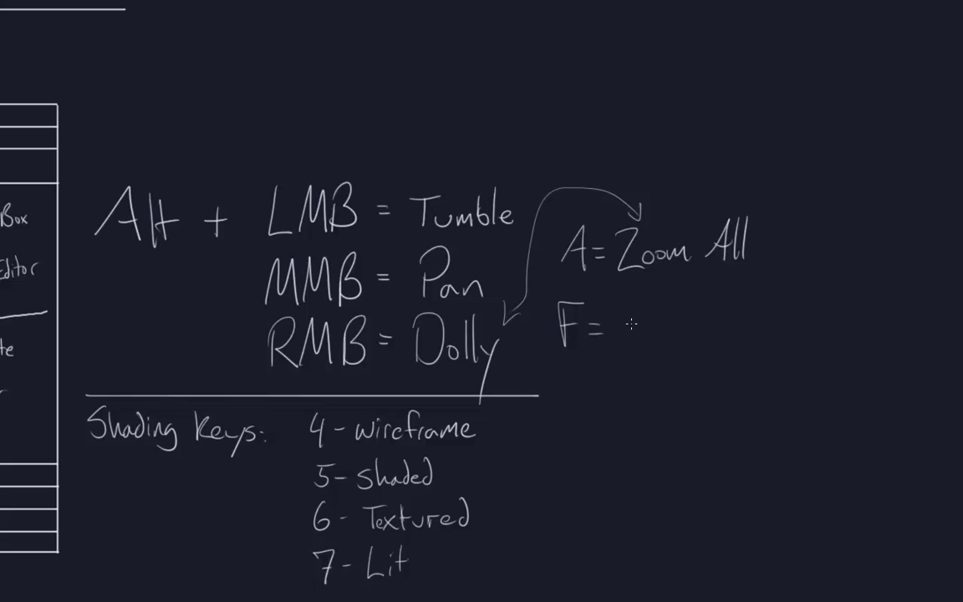
mouse_move(621, 310)
left_mouse_down()
mouse_move(621, 344)
mouse_move(639, 328)
mouse_move(709, 329)
mouse_move(702, 338)
mouse_move(769, 321)
mouse_move(774, 334)
left_mouse_up()
mouse_move(696, 373)
left_mouse_down()
mouse_move(694, 389)
mouse_move(724, 378)
mouse_move(790, 383)
left_mouse_up()
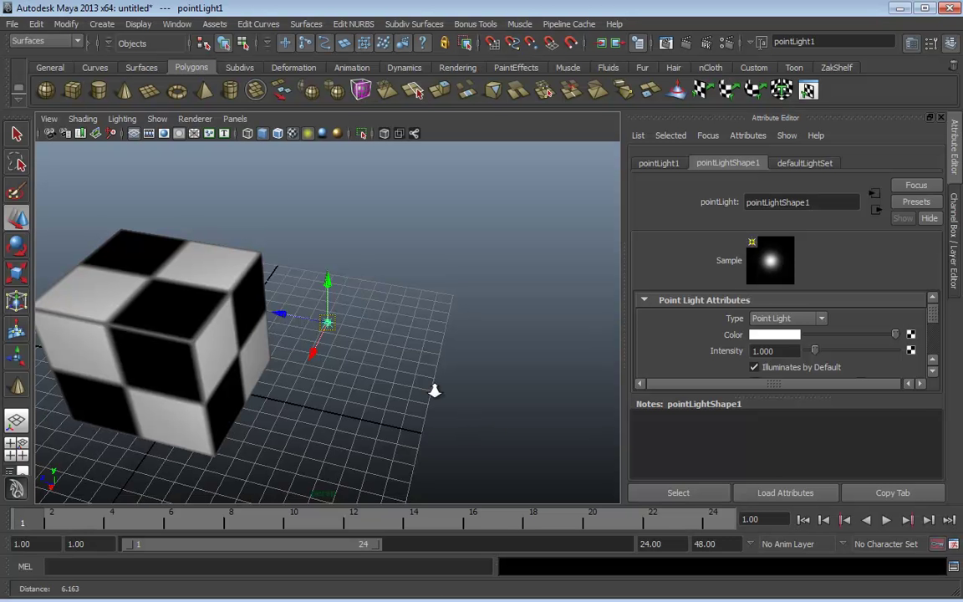
Step: Tumble around the framed point light in Maya, and pull the view back to include the whole checkered cube
left_click_drag(430, 389, 525, 389, "alt")
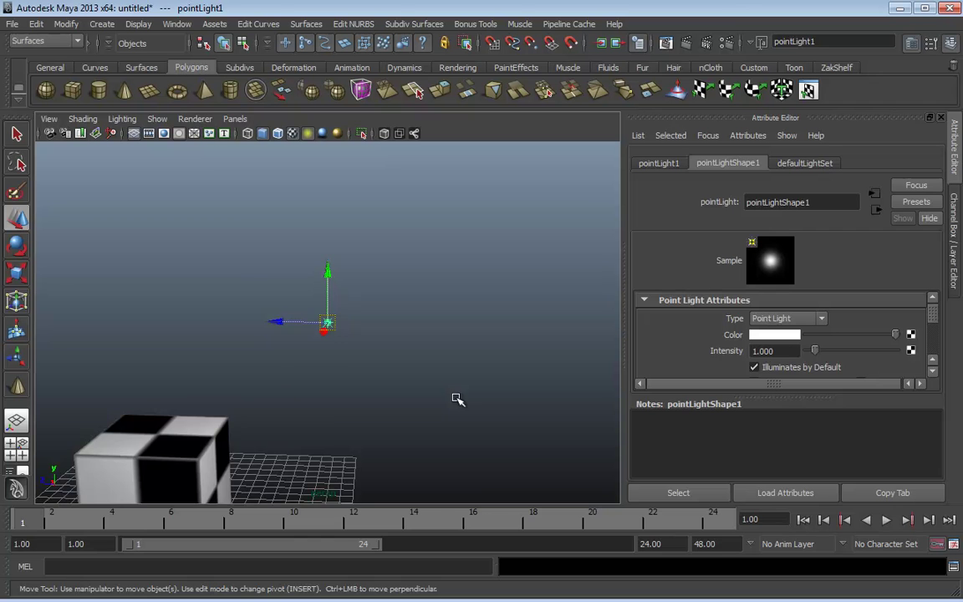
left_click_drag(456, 398, 333, 359, "alt")
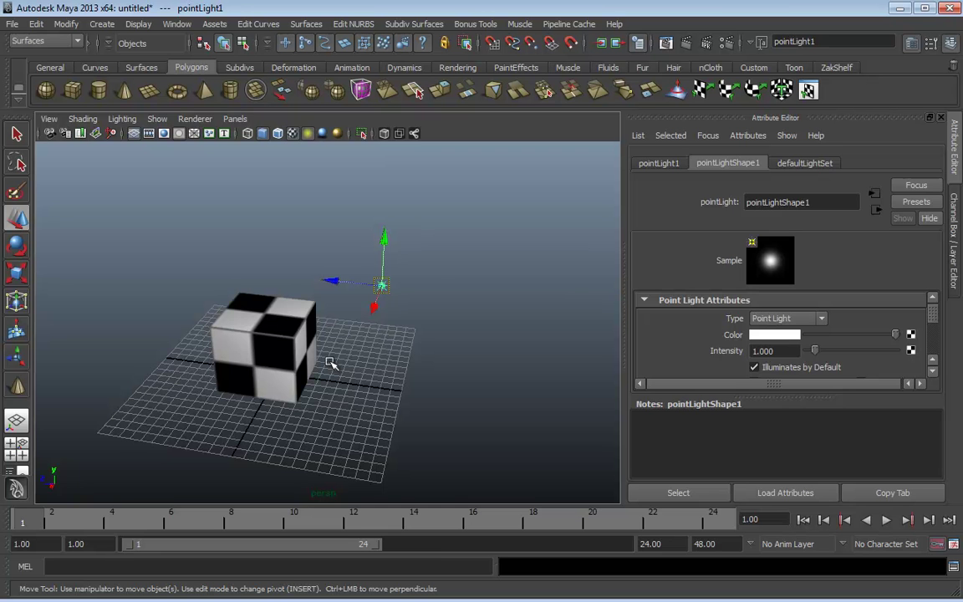
left_click_drag(376, 327, 418, 343, "alt")
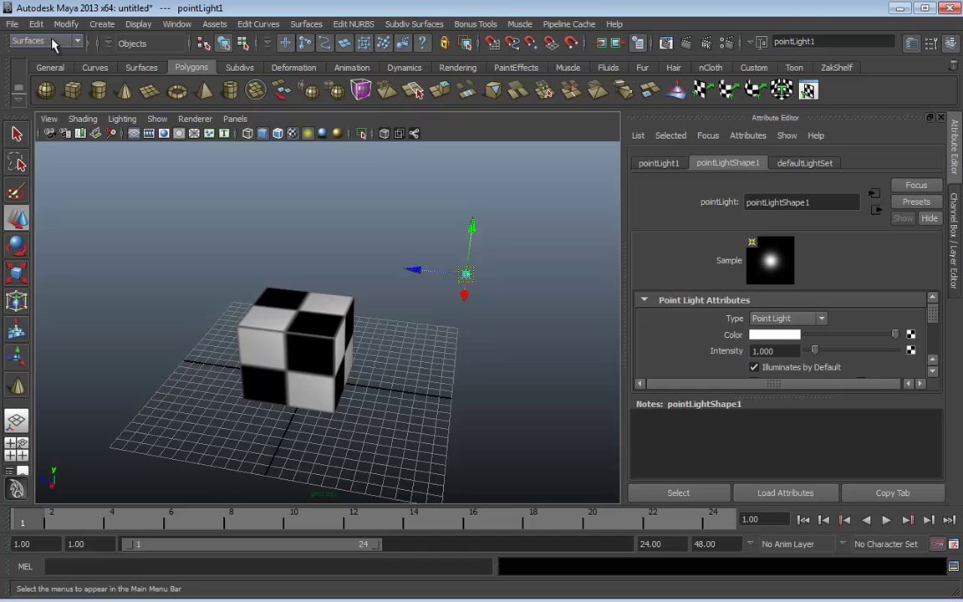
Step: Cycle through the Animation, Polygons, Surfaces, Dynamics, Rendering and nDynamics menu sets, and return to Animation
left_click(73, 42)
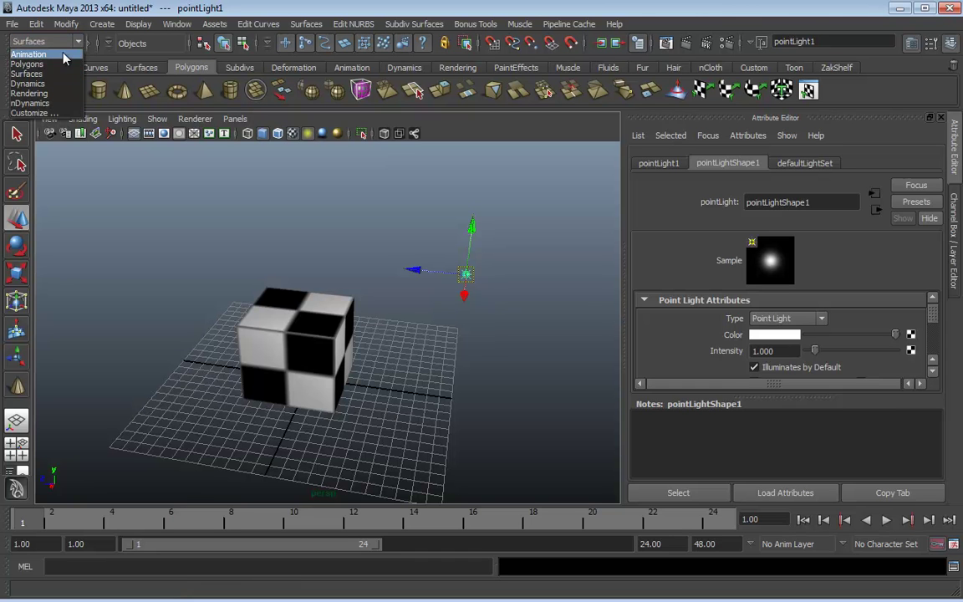
left_click(59, 56)
left_click(77, 42)
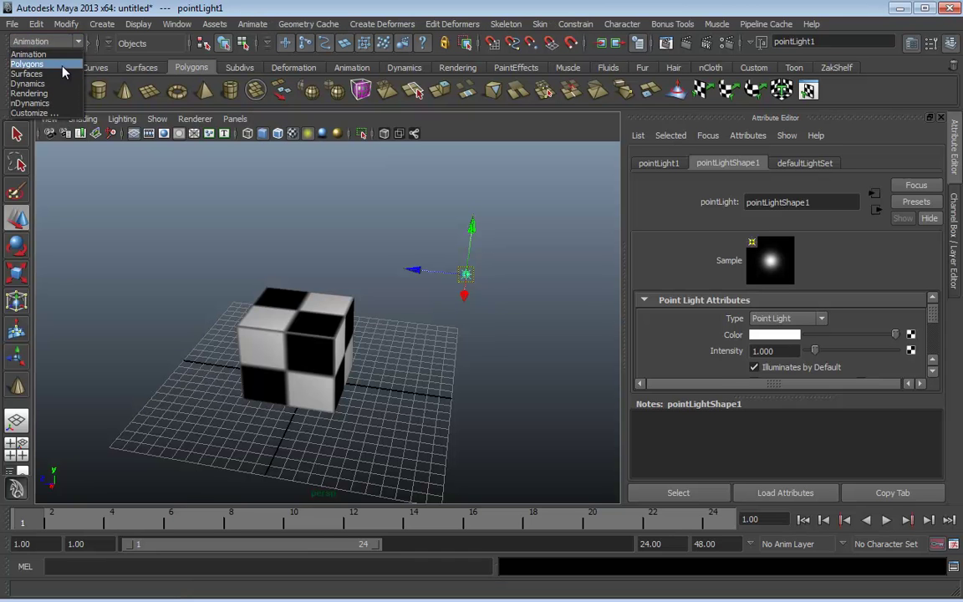
left_click(56, 64)
left_click(78, 42)
left_click(50, 74)
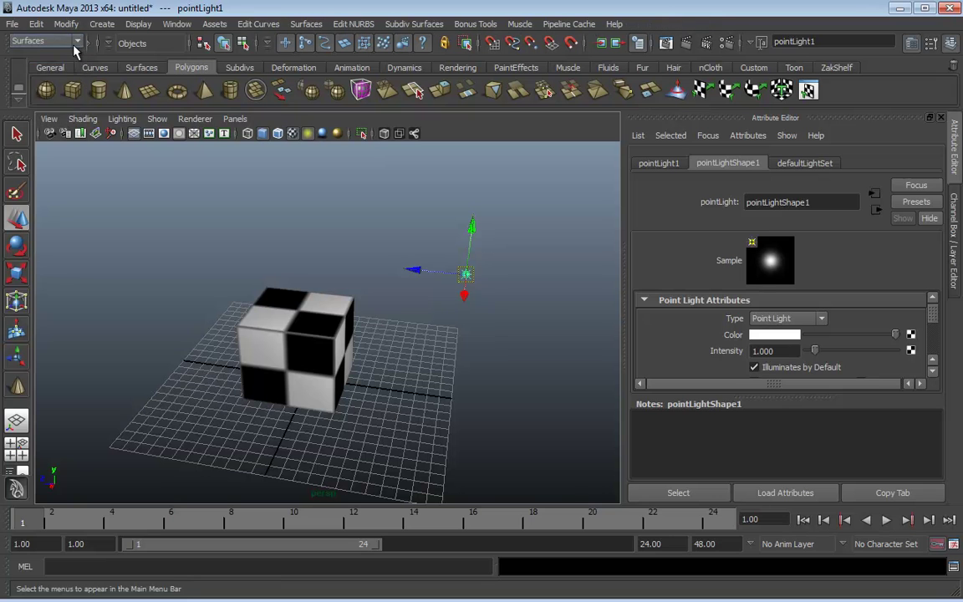
left_click(77, 41)
left_click(46, 84)
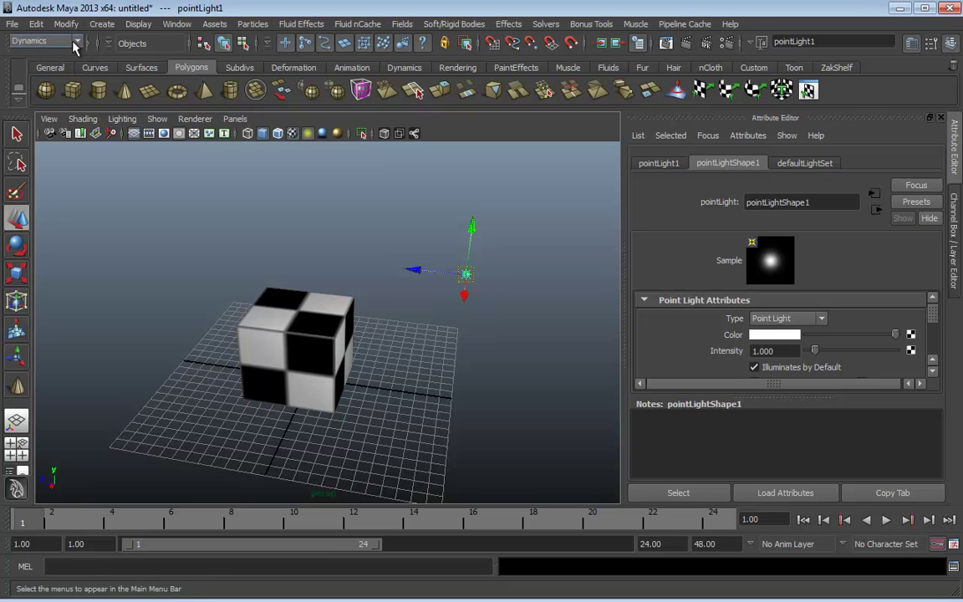
left_click(76, 42)
left_click(59, 93)
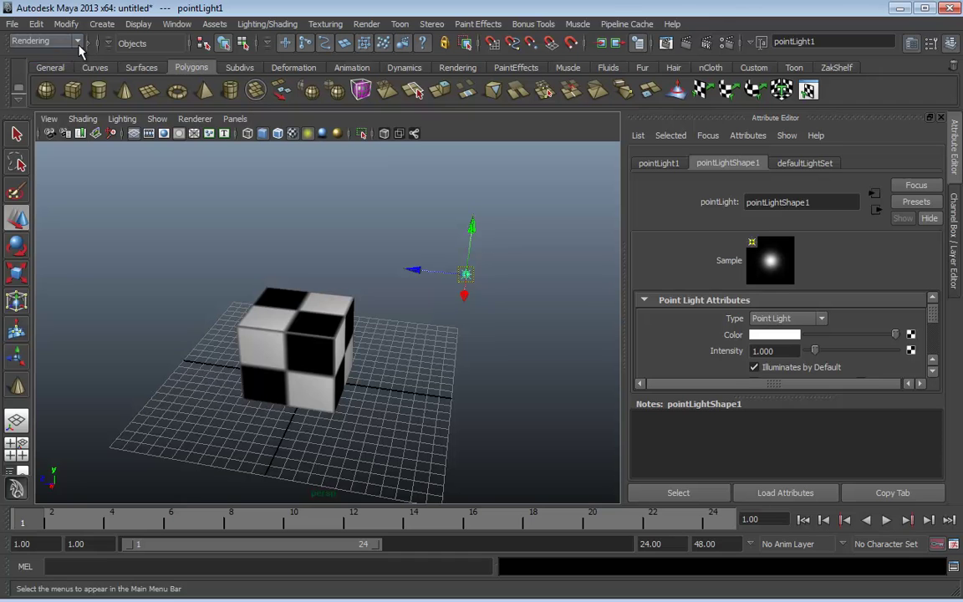
left_click(77, 42)
left_click(35, 103)
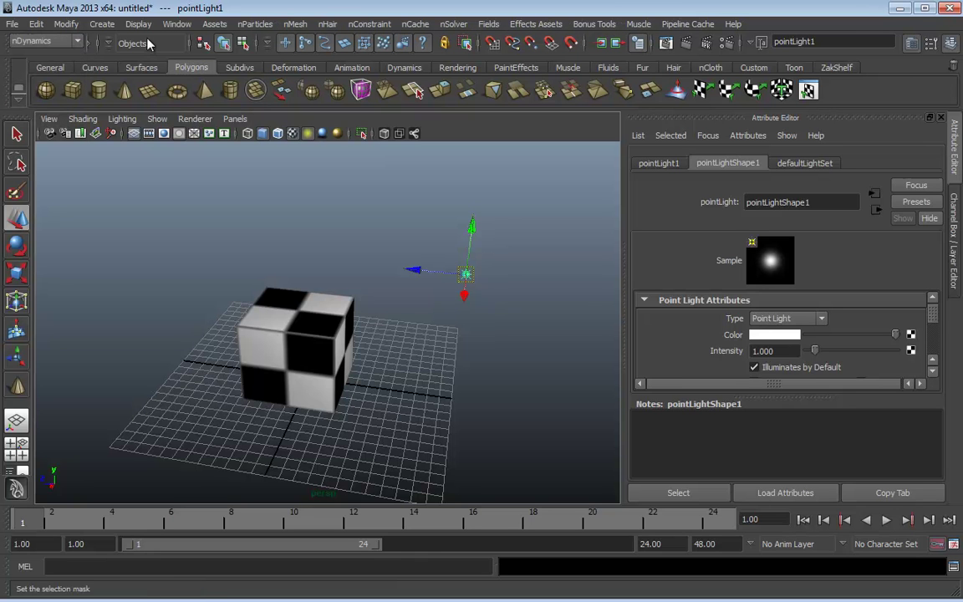
left_click(77, 42)
left_click(54, 47)
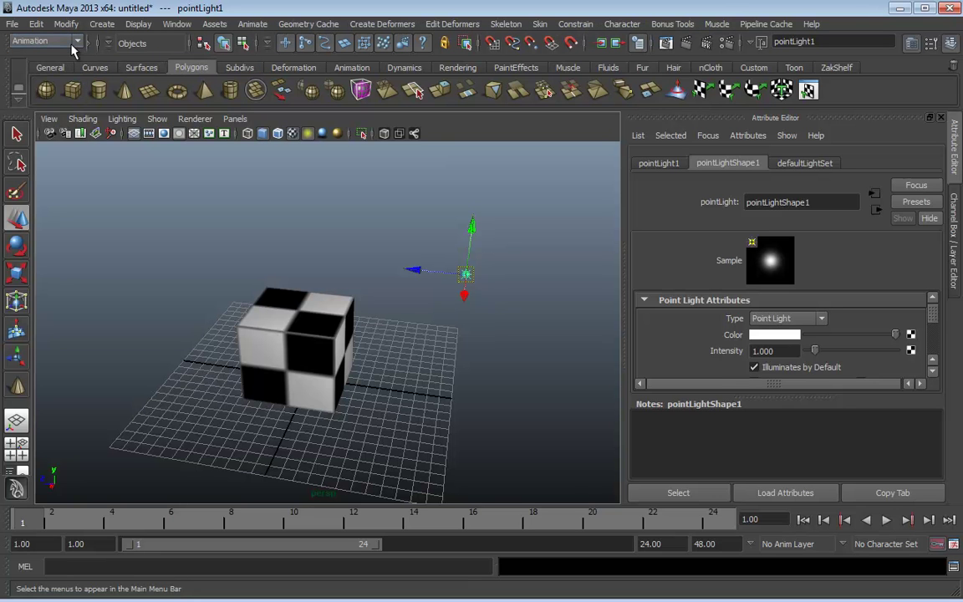
Step: Save the scene as a Maya Binary file named TEMP in the project's scenes folder, with Incremental save enabled
left_click(12, 24)
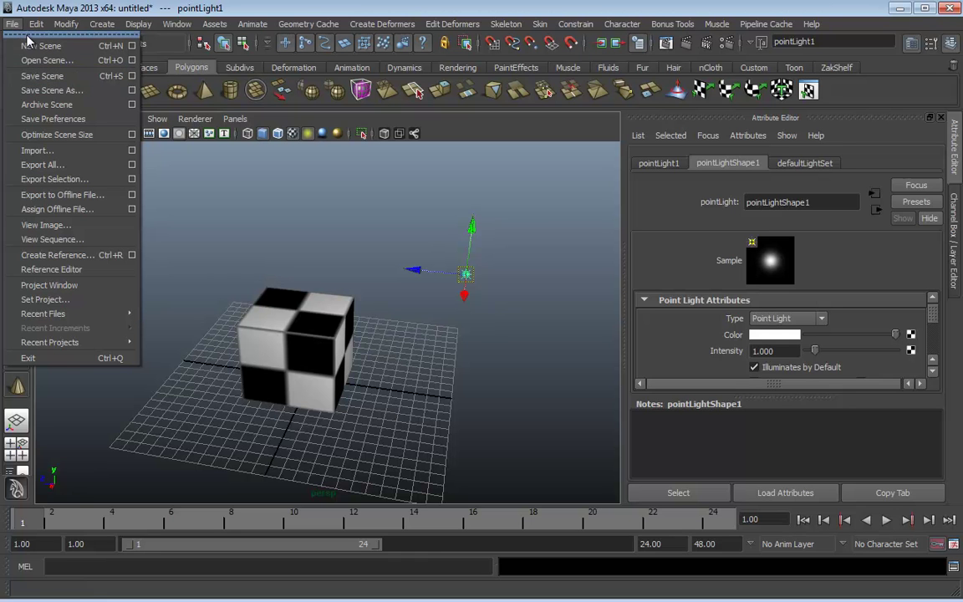
left_click(132, 76)
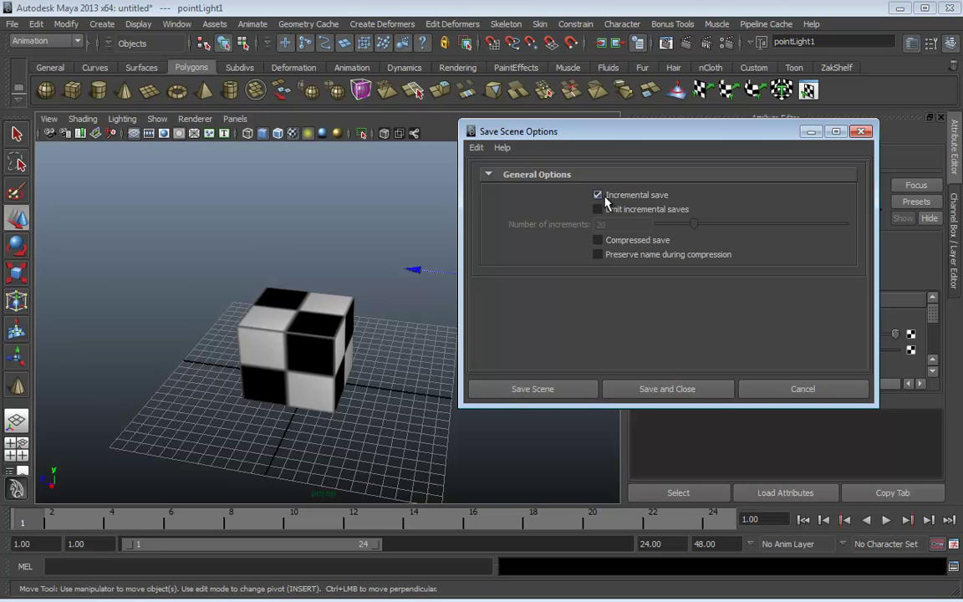
left_click(527, 390)
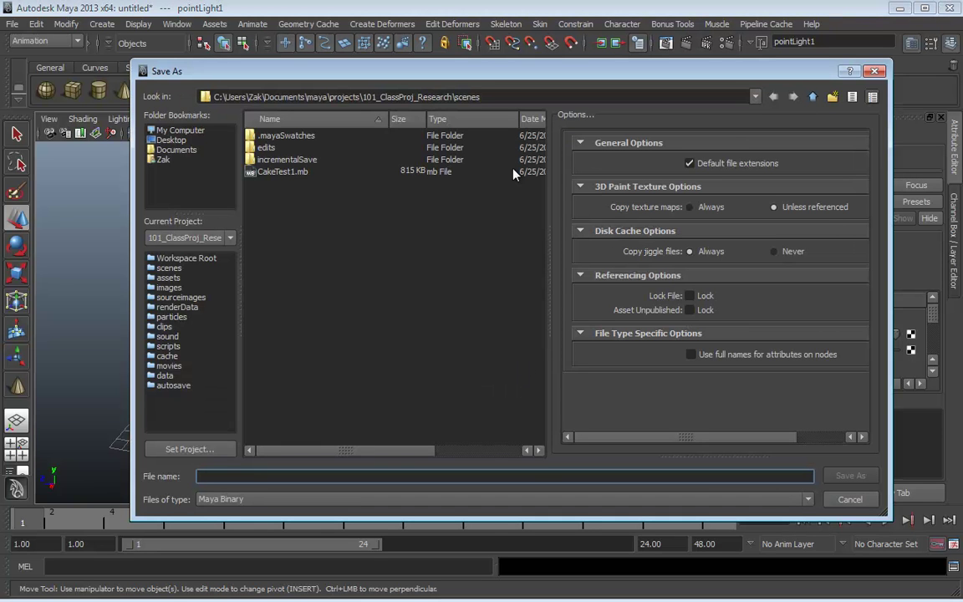
type("TEMP")
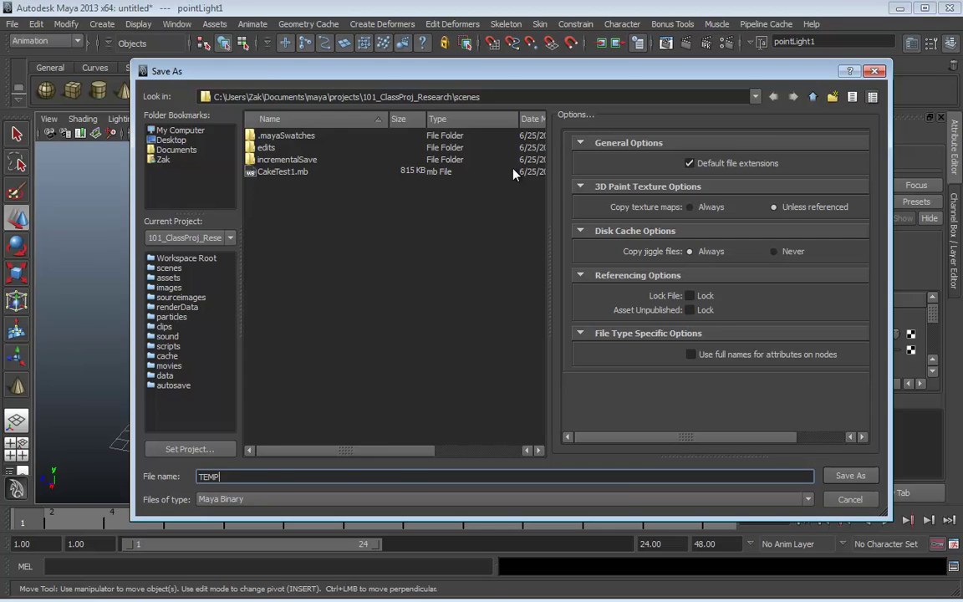
left_click(851, 475)
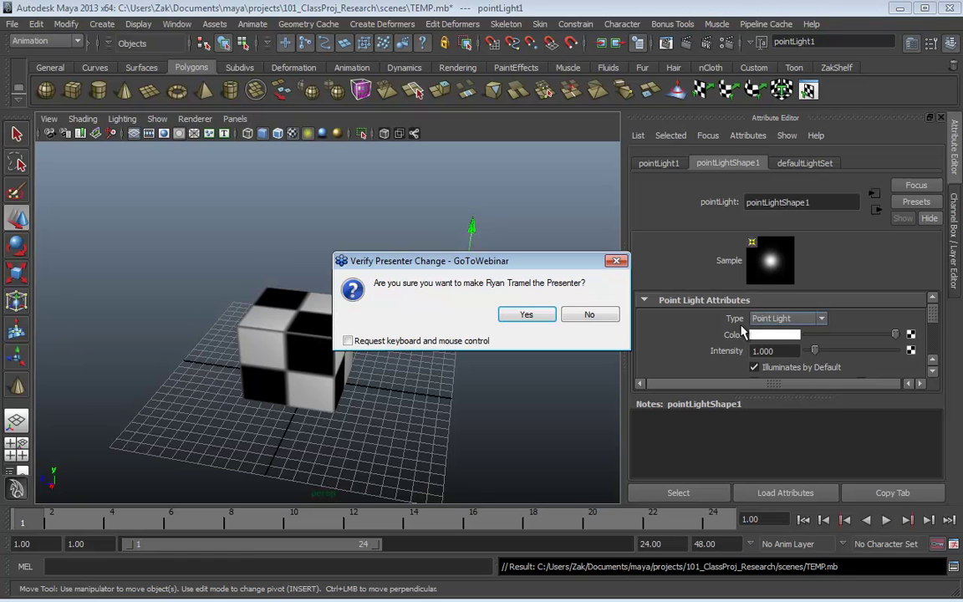
Step: Confirm handing the webinar's presenter role to the other participant and dismiss the notice
left_click(535, 312)
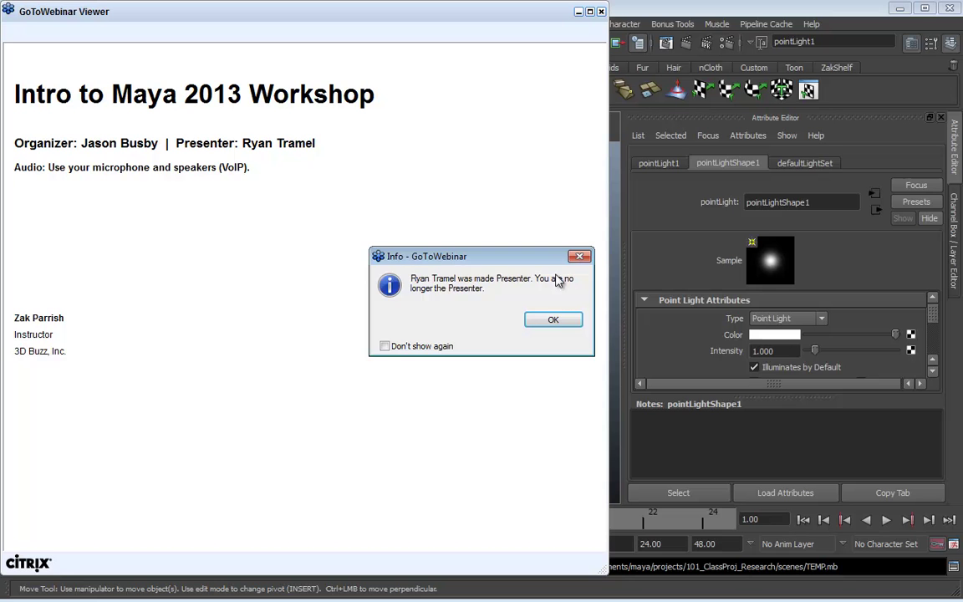
left_click(553, 320)
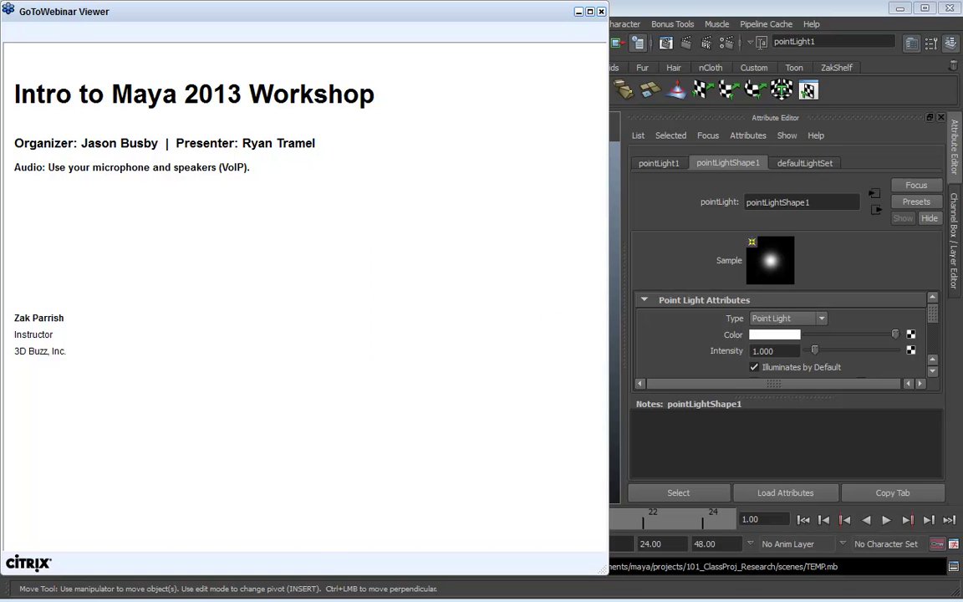
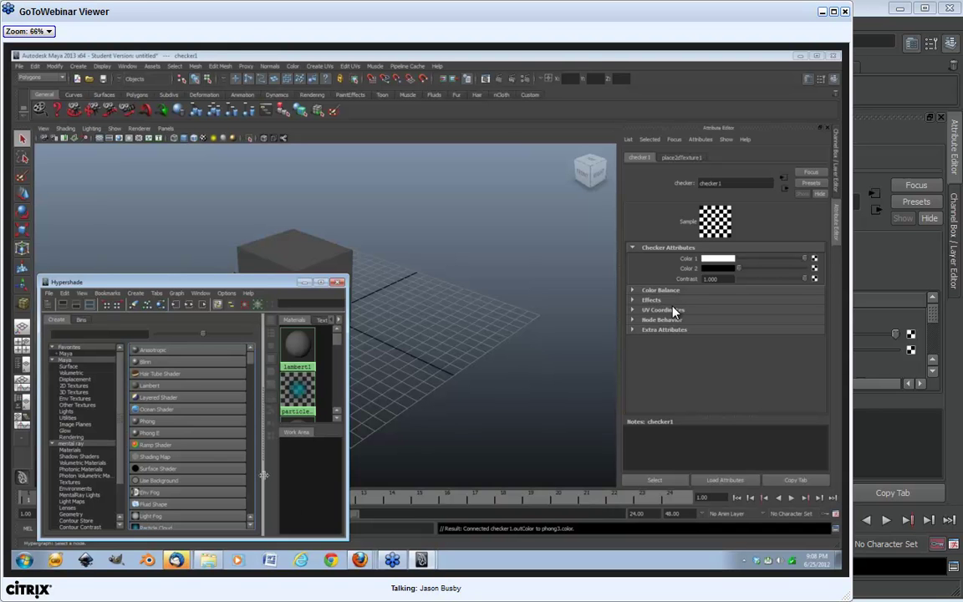
Step: Move the Hypershade window up and demonstrate collapsing and reopening its Create panel, leaving the panel collapsed
left_click_drag(263, 475, 191, 387)
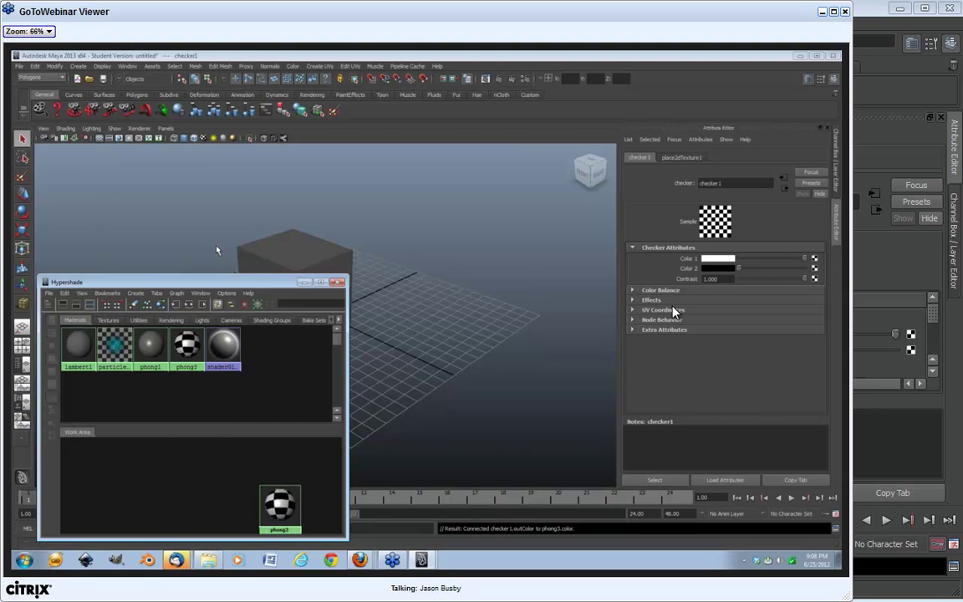
left_click_drag(208, 285, 239, 164)
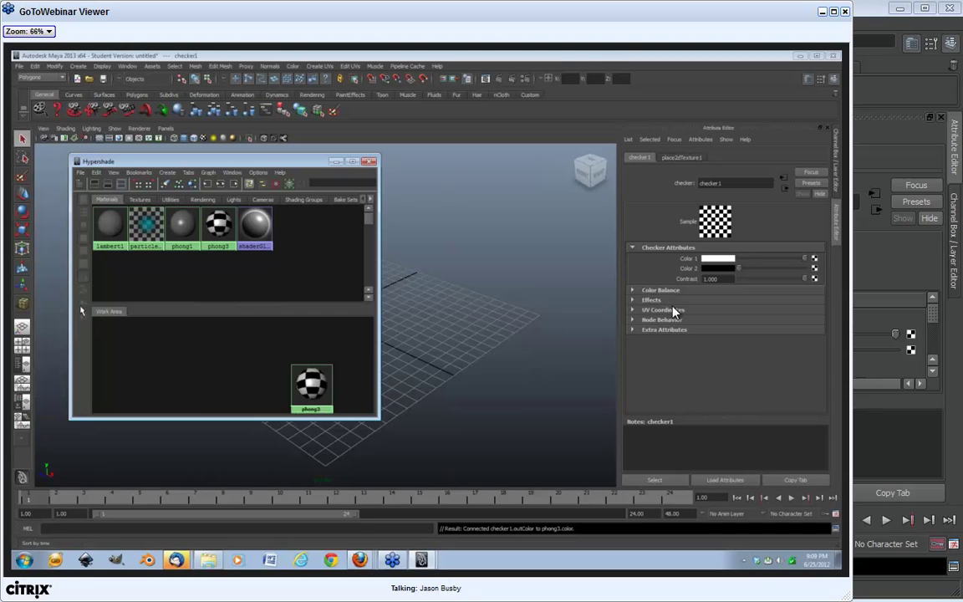
left_click_drag(92, 307, 187, 314)
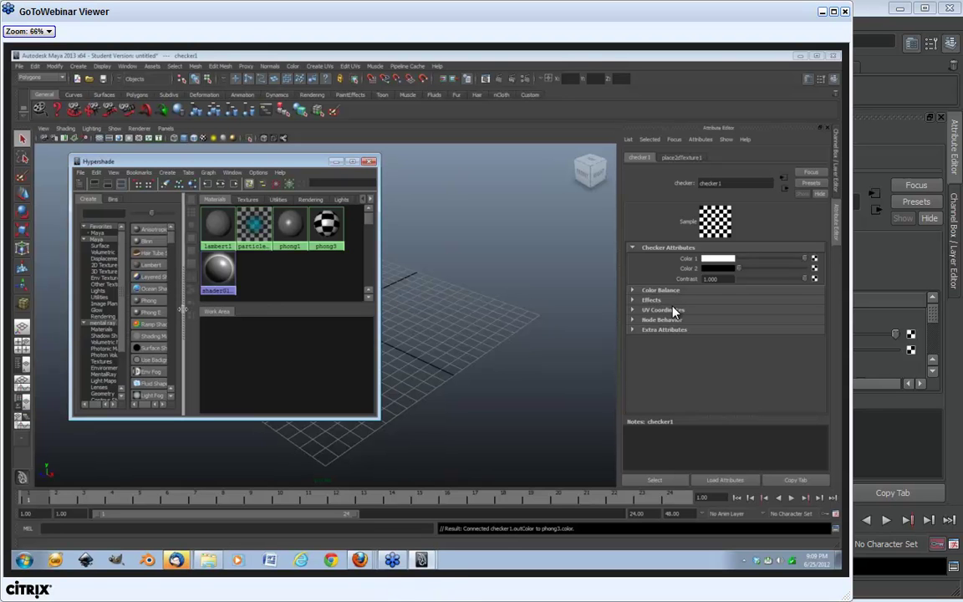
left_click_drag(182, 310, 83, 288)
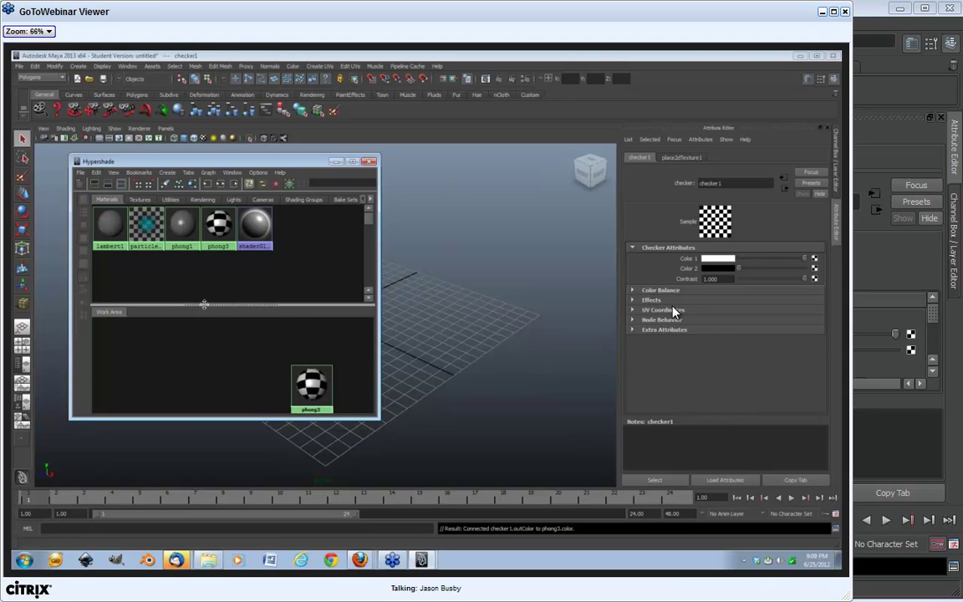
Step: Collapse and reopen the Hypershade's Work Area at a larger height, and move the window down to uncover the cube
left_click_drag(203, 304, 209, 408)
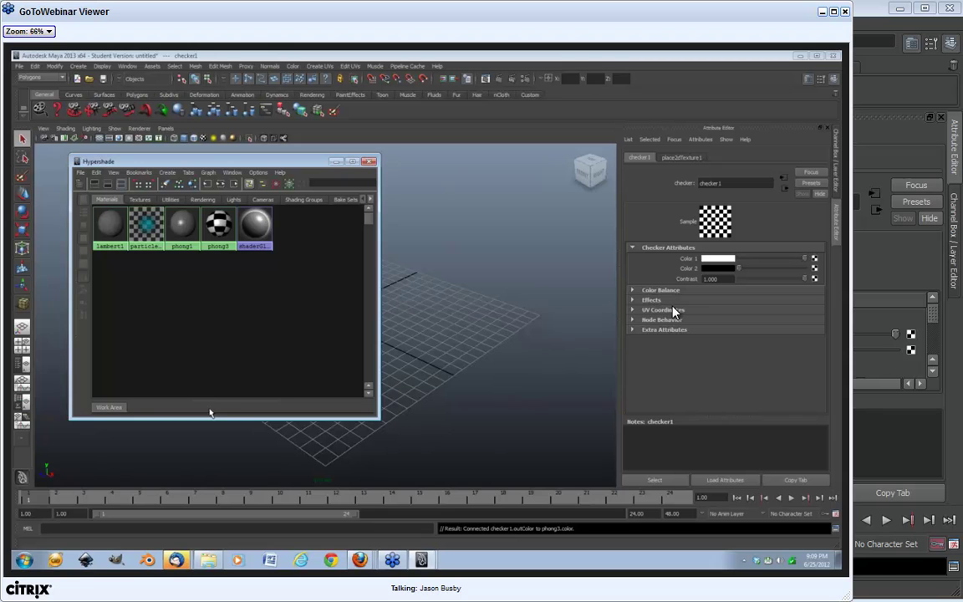
left_click_drag(210, 405, 211, 258)
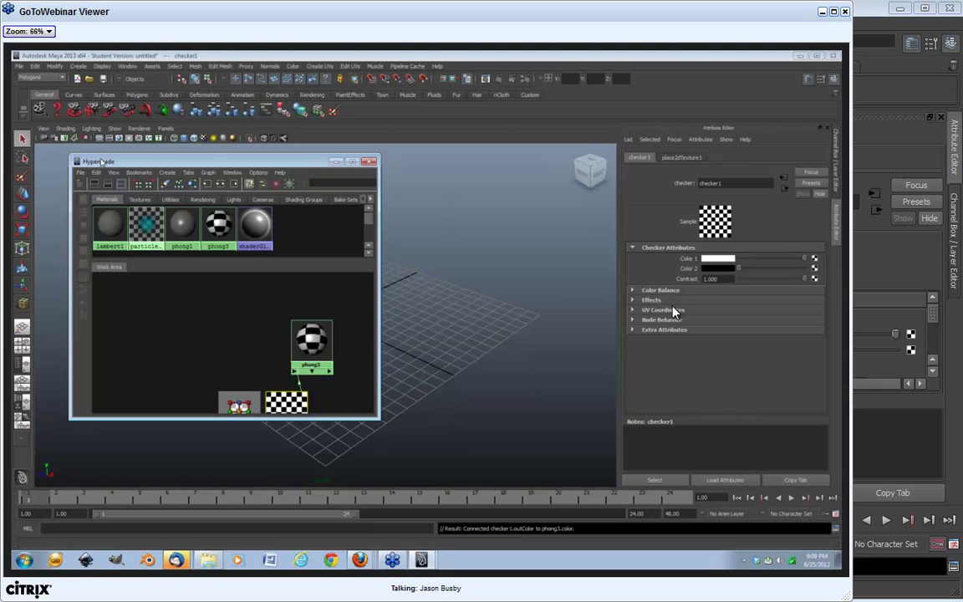
left_click_drag(100, 162, 102, 550)
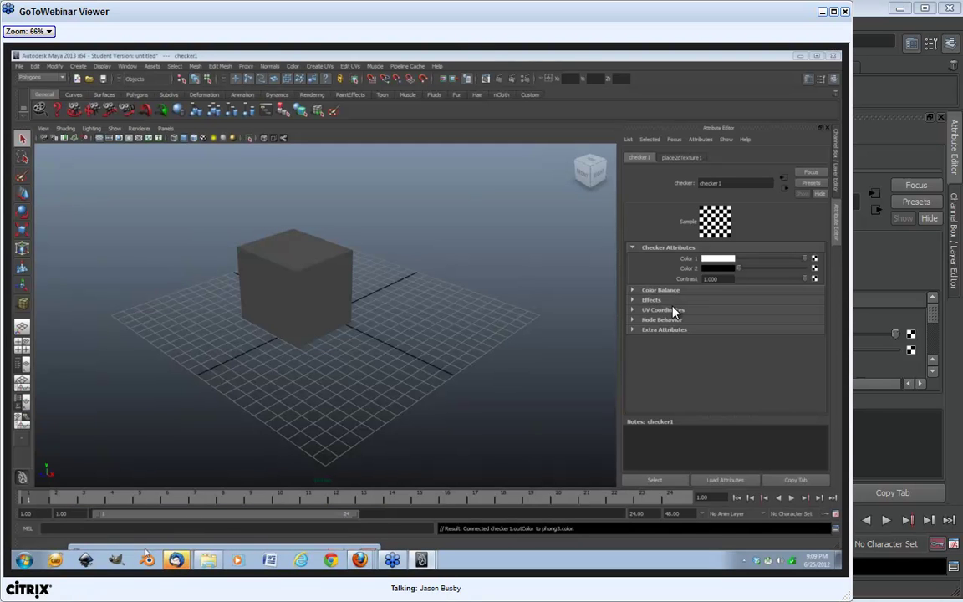
left_click_drag(146, 553, 119, 449)
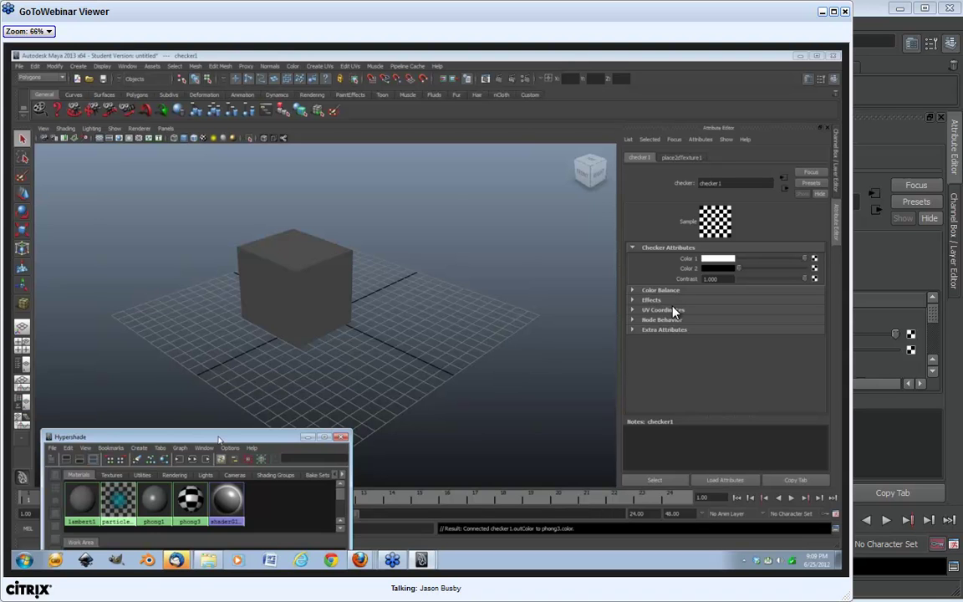
Step: Assign the checkered phong3 material to the cube and close the Hypershade
left_click_drag(219, 439, 232, 298)
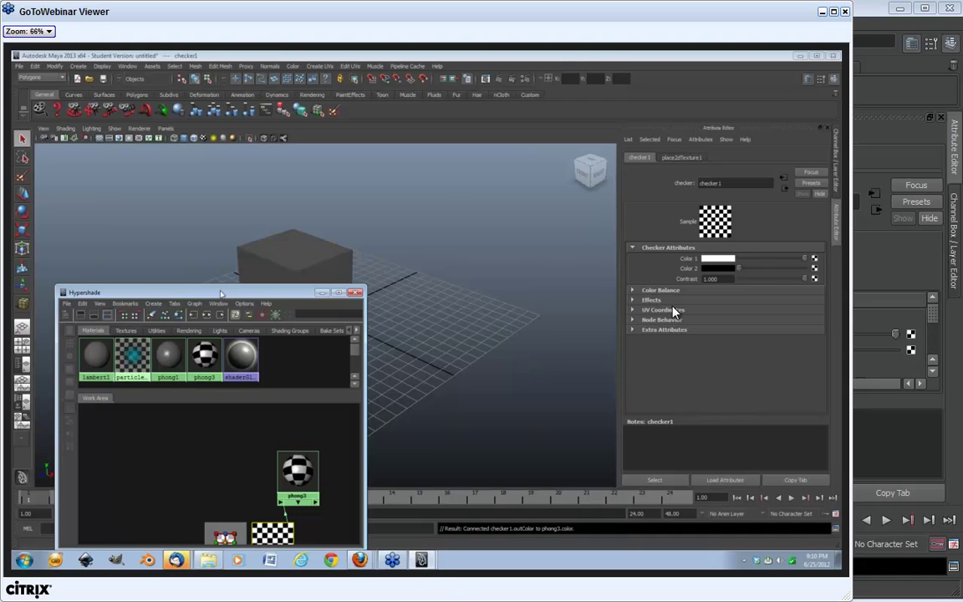
left_click_drag(220, 295, 203, 294)
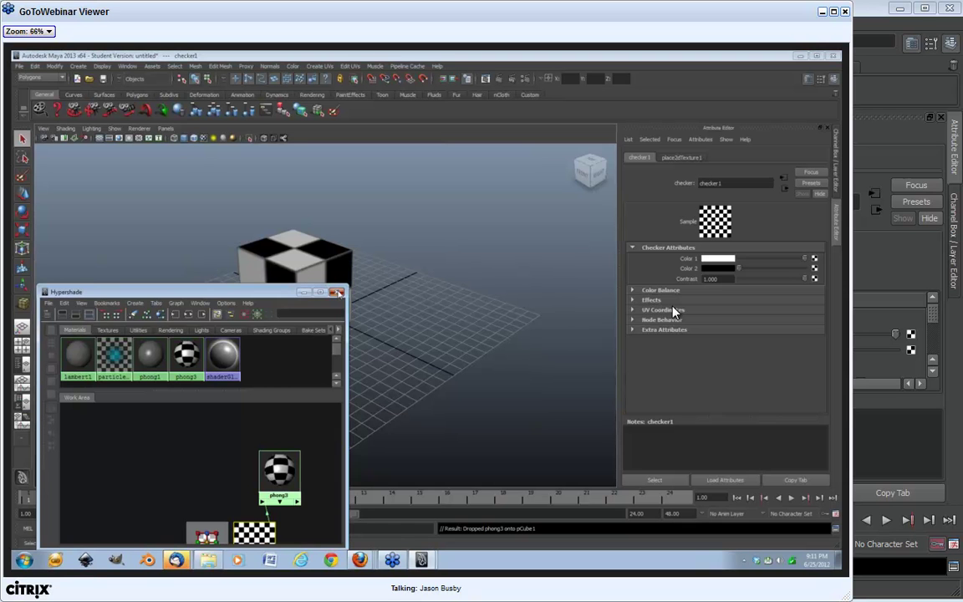
left_click(337, 291)
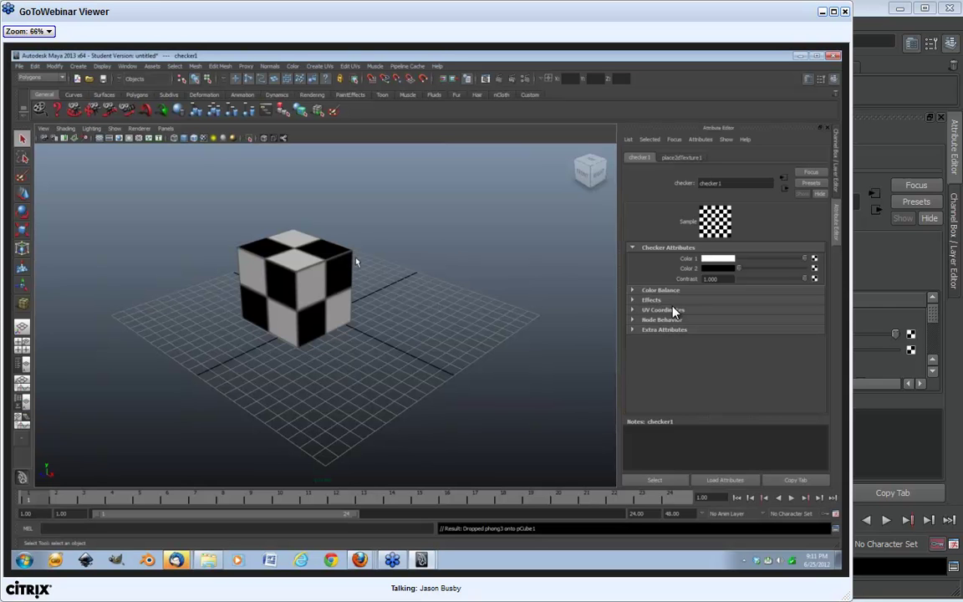
Step: Create a point light at the scene origin
left_click(77, 67)
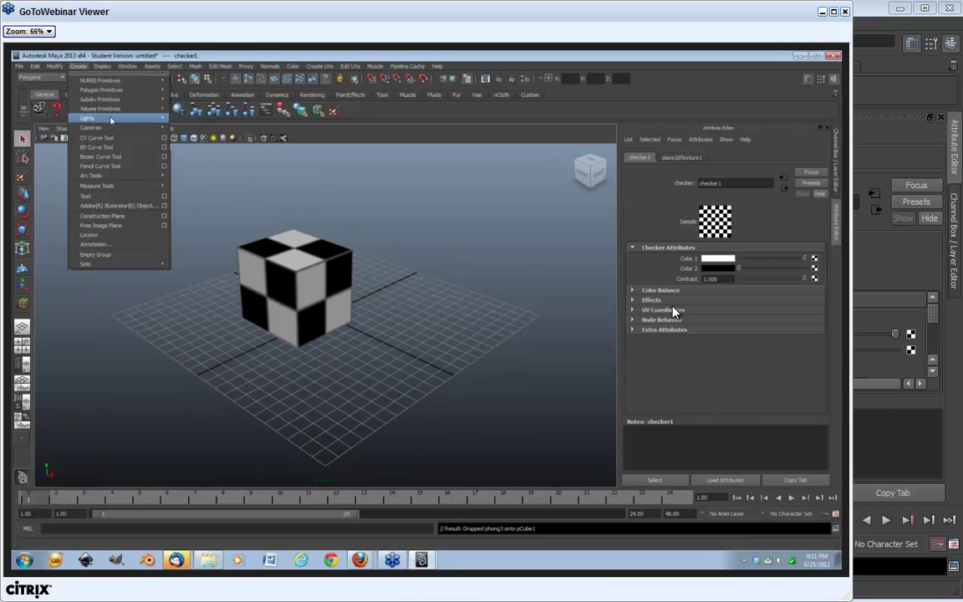
mouse_move(111, 120)
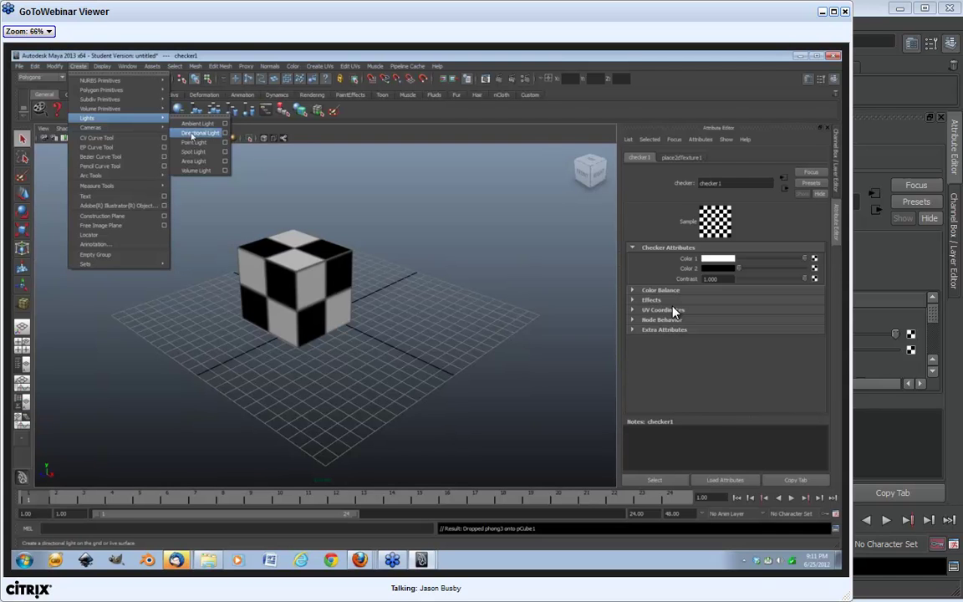
left_click(193, 143)
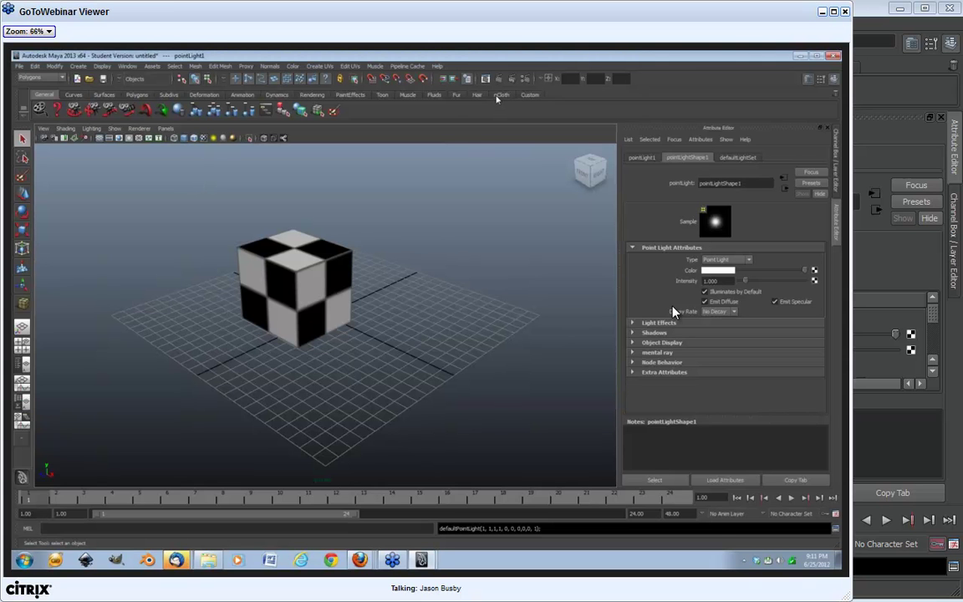
Step: Raise the point light about 9.1 cm above the origin and light the viewport with the scene lights
key("w")
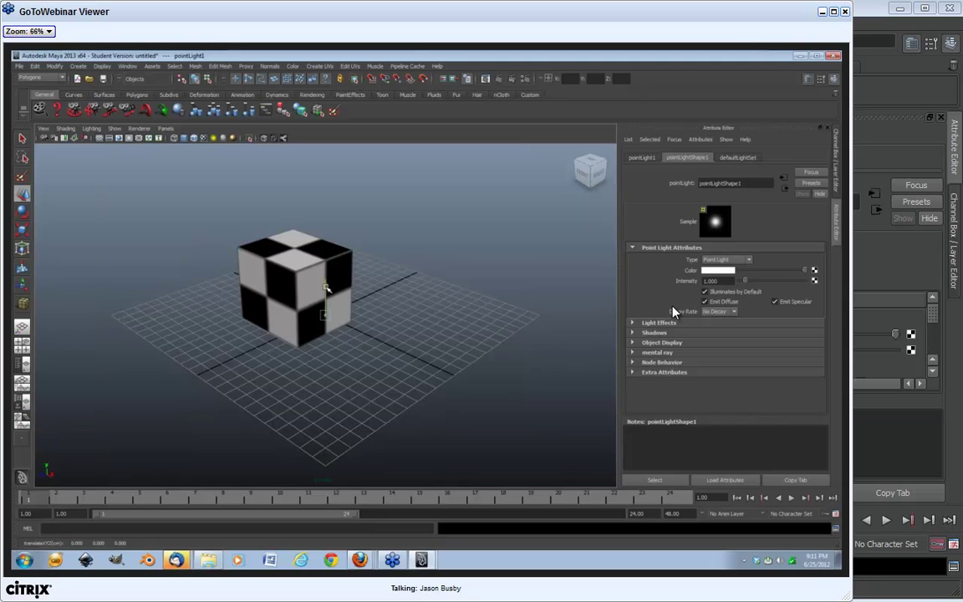
left_click_drag(327, 290, 328, 176)
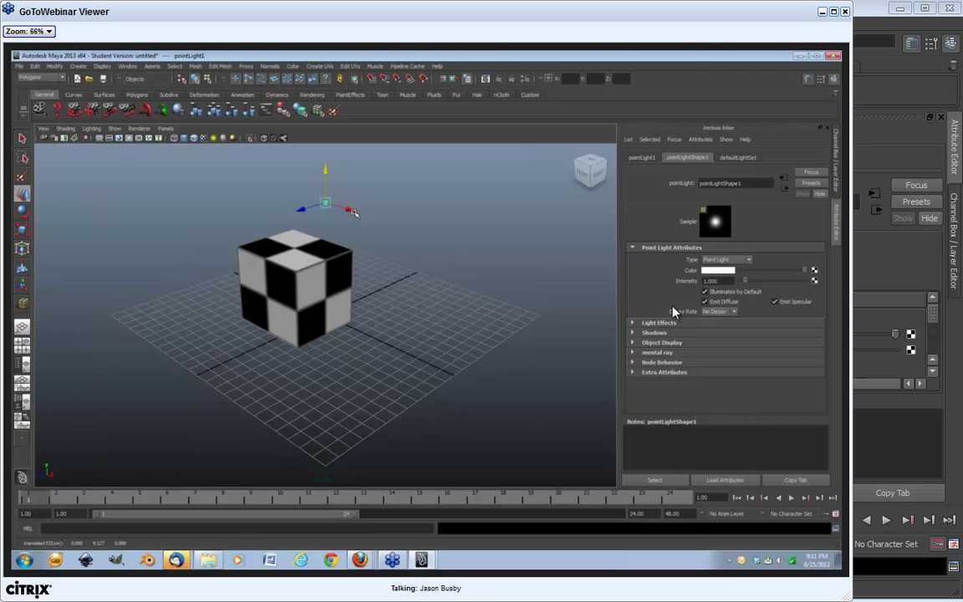
key("7")
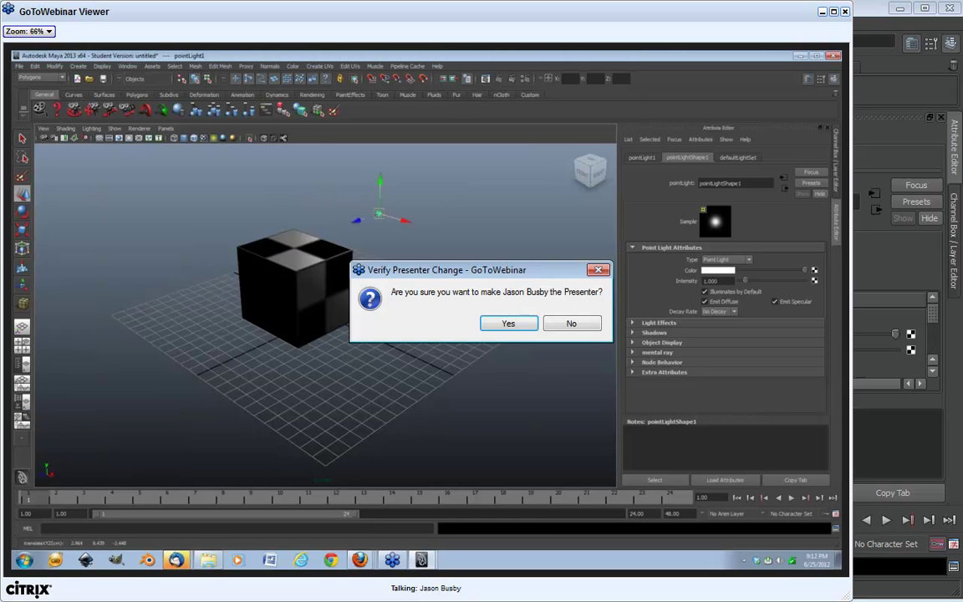
Step: Confirm the presenter change in GoToWebinar and start showing the own screen
left_click(507, 321)
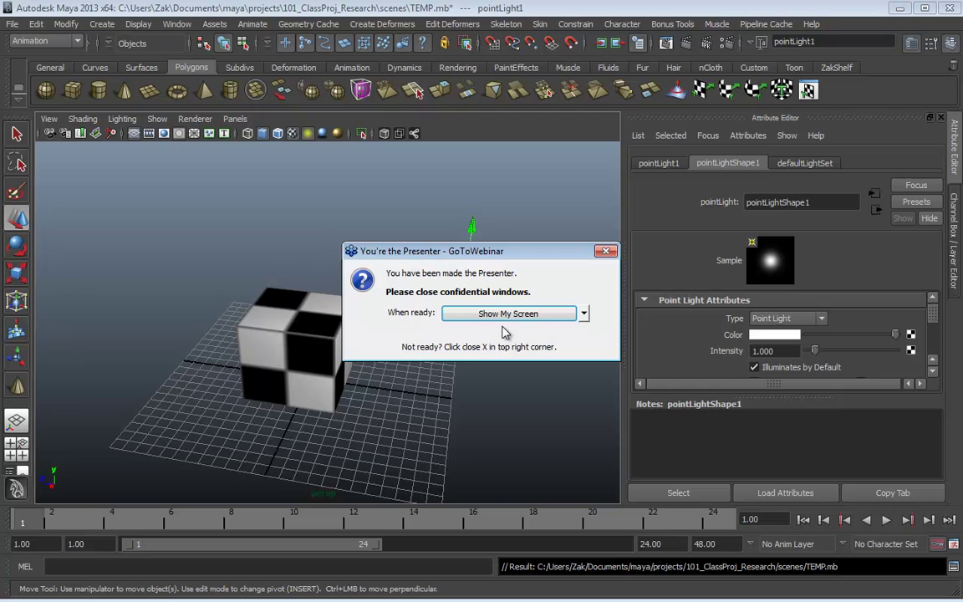
left_click(506, 314)
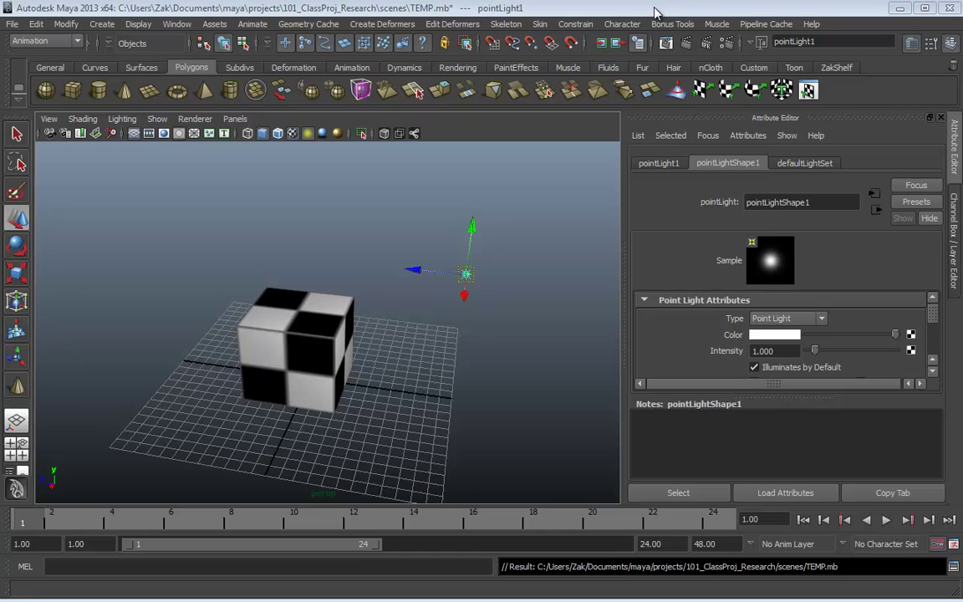
Step: Review the general file, edit, modify, display and window commands, including deleting by type, conversions, UI elements and the general editors
left_click(12, 23)
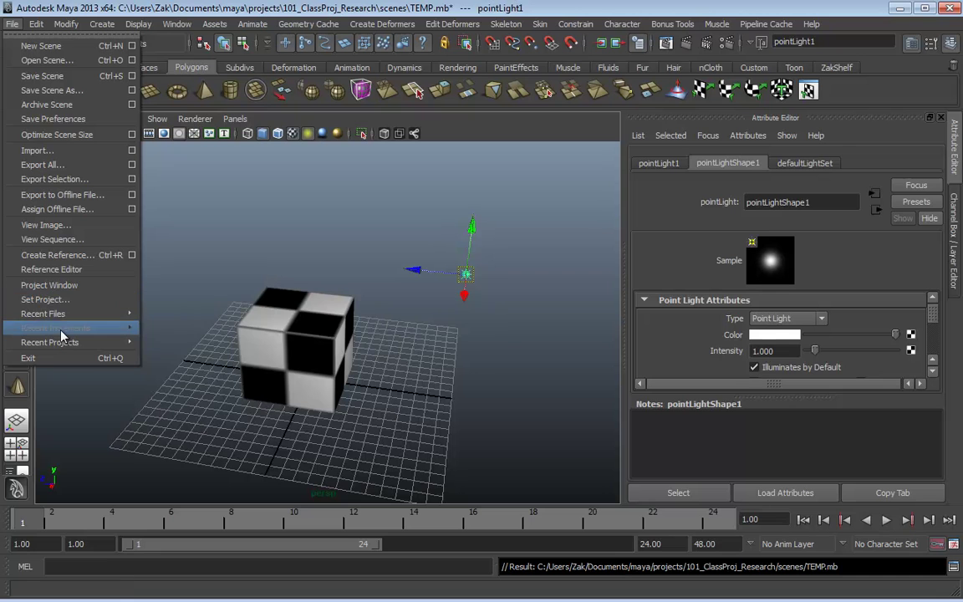
mouse_move(64, 316)
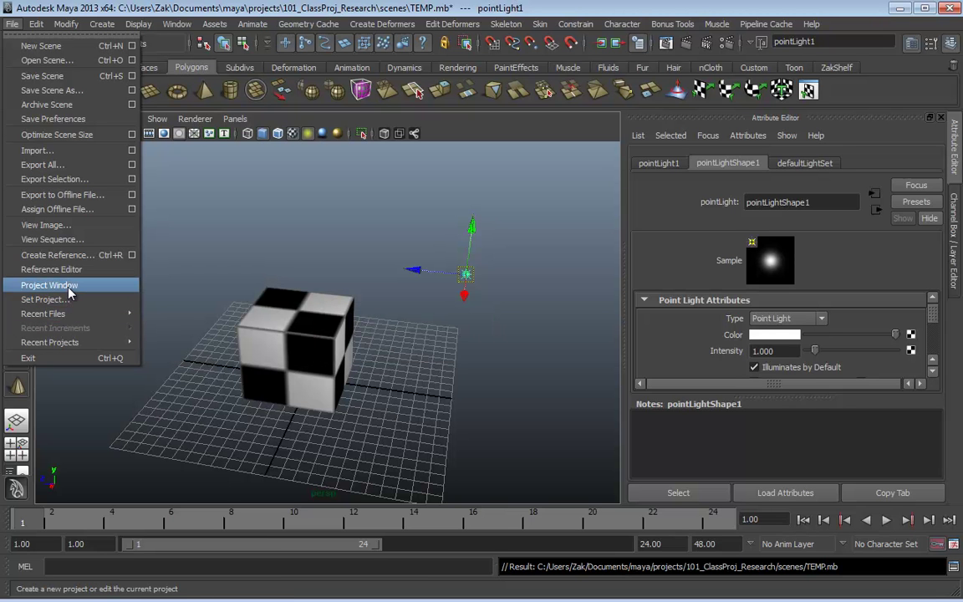
mouse_move(36, 25)
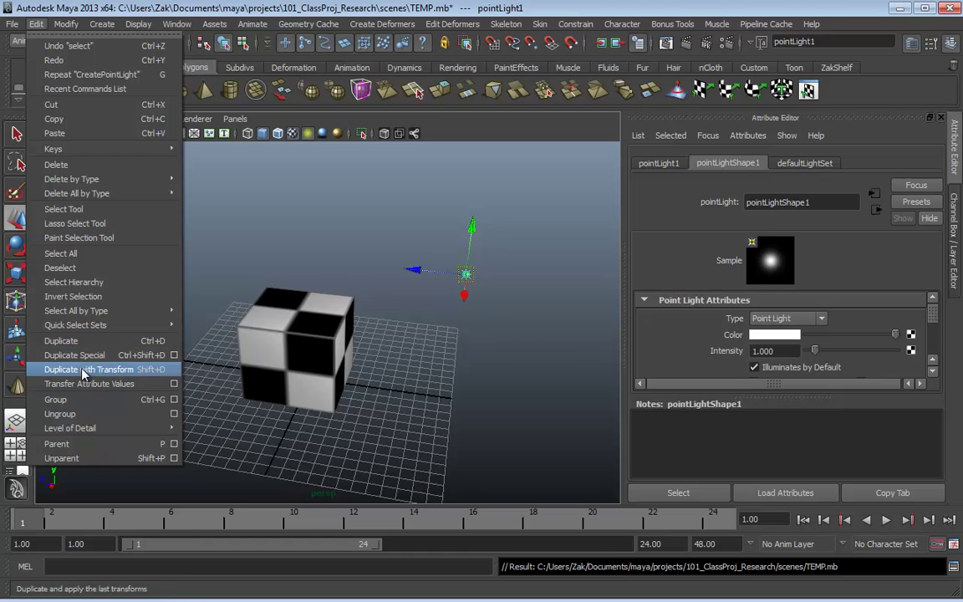
mouse_move(168, 179)
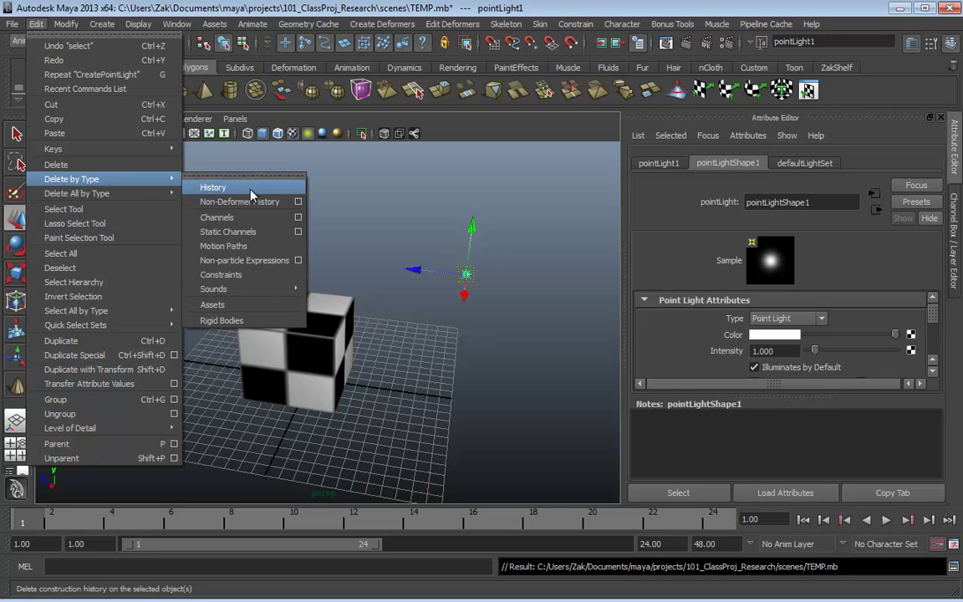
left_click(67, 24)
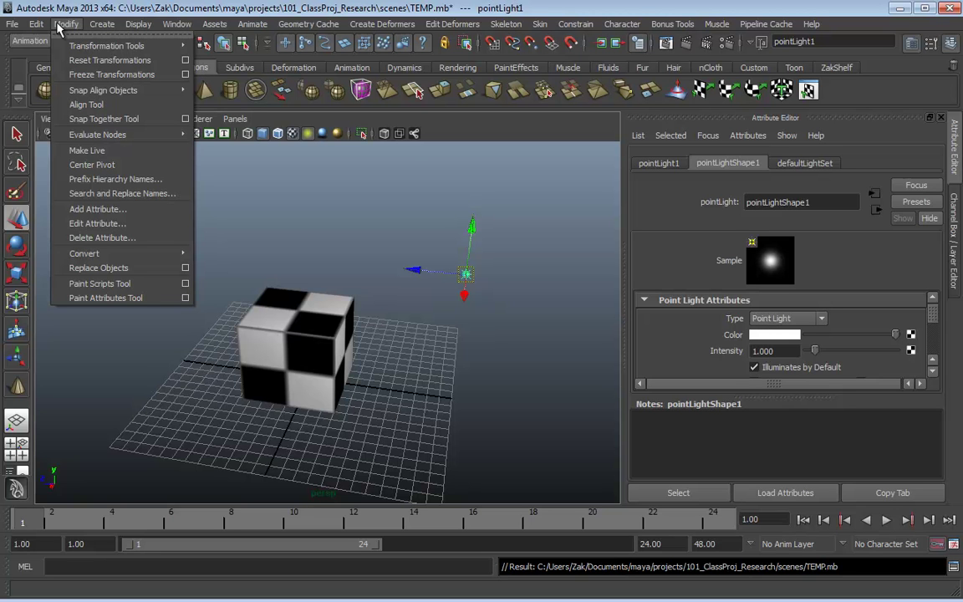
mouse_move(88, 46)
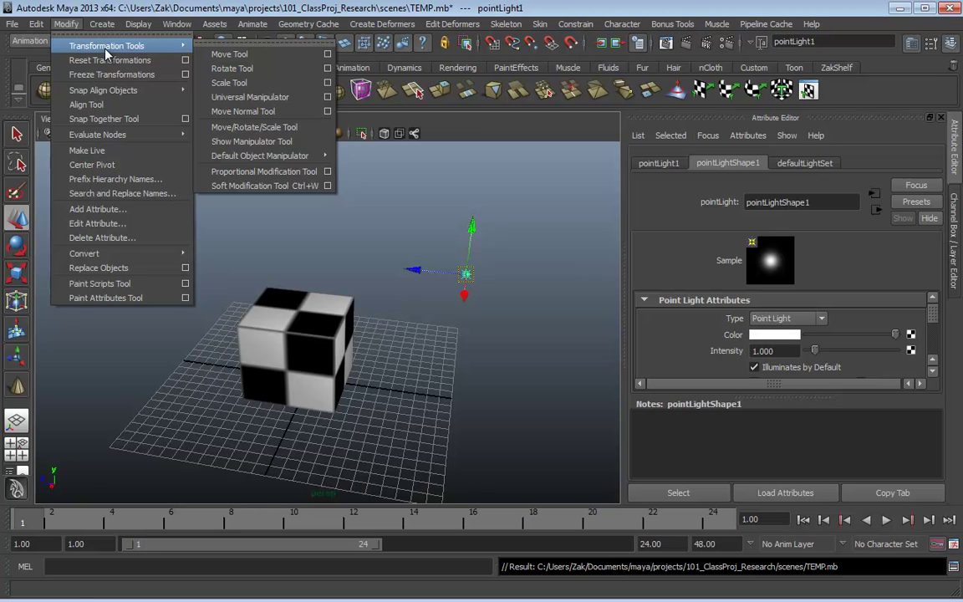
mouse_move(110, 255)
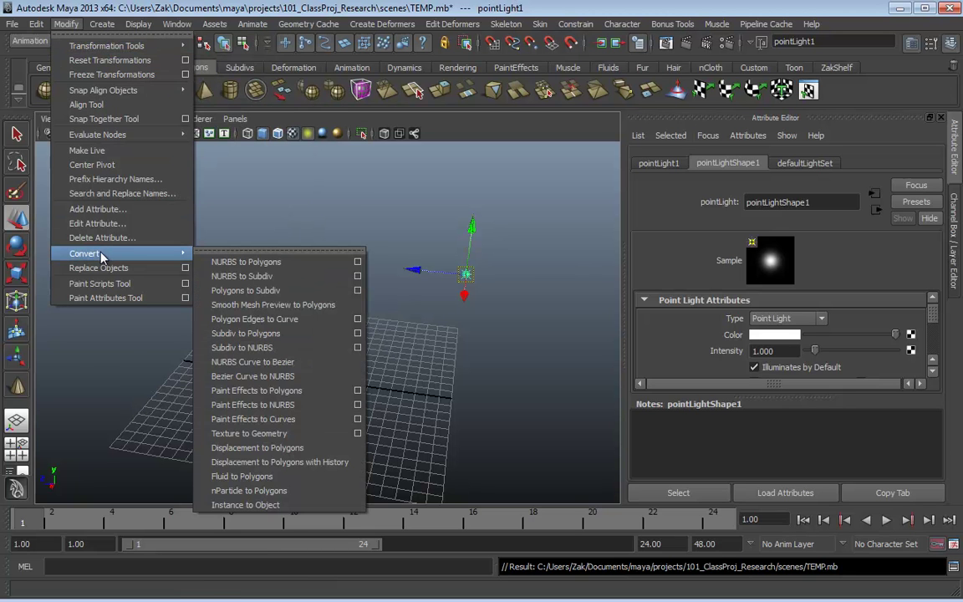
mouse_move(111, 27)
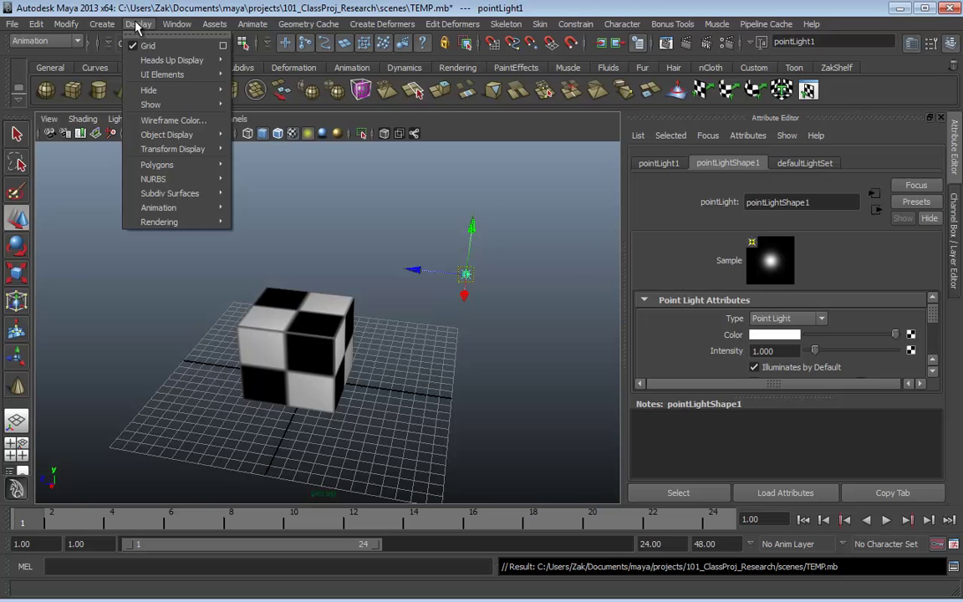
mouse_move(176, 74)
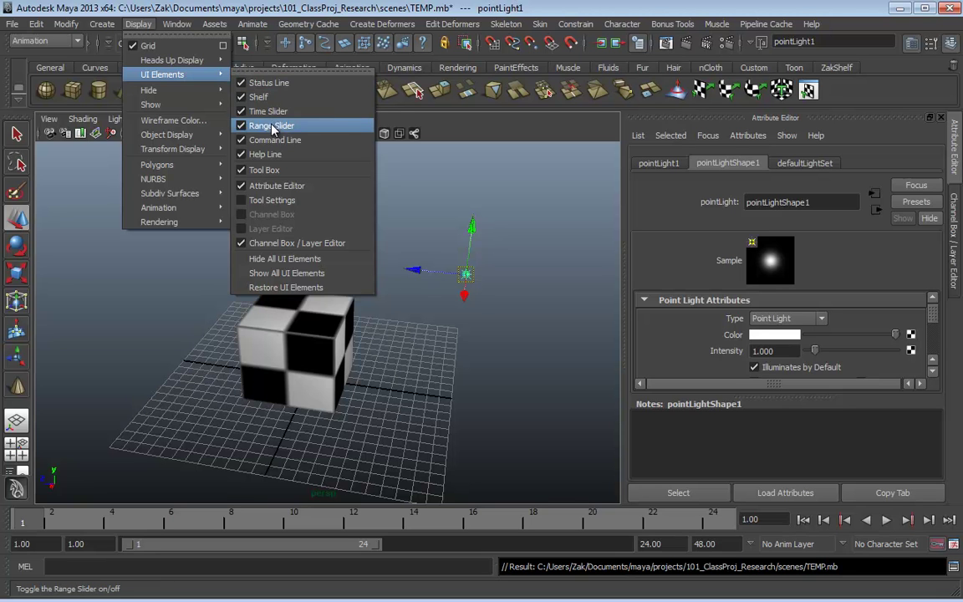
mouse_move(208, 87)
mouse_move(176, 25)
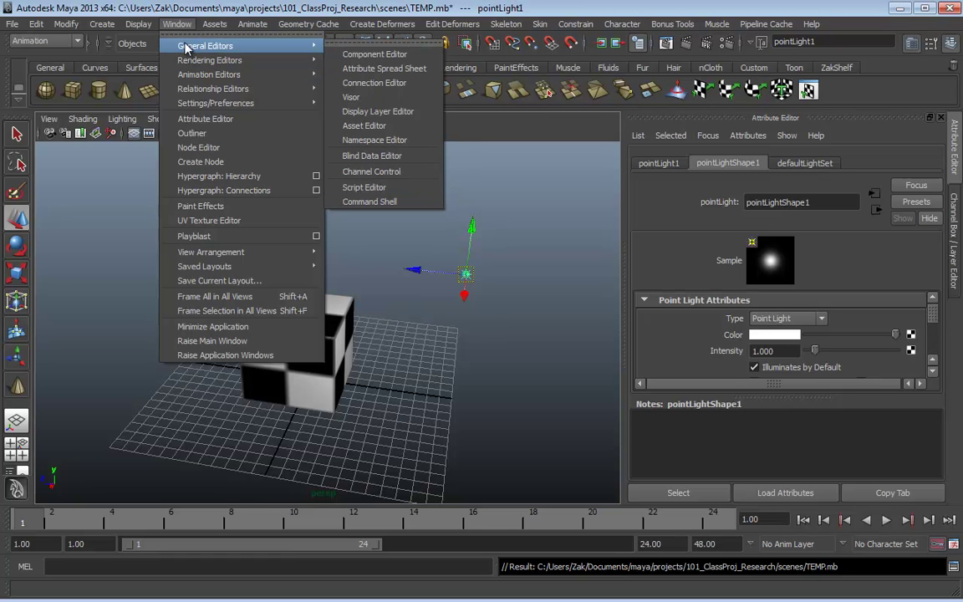
mouse_move(226, 25)
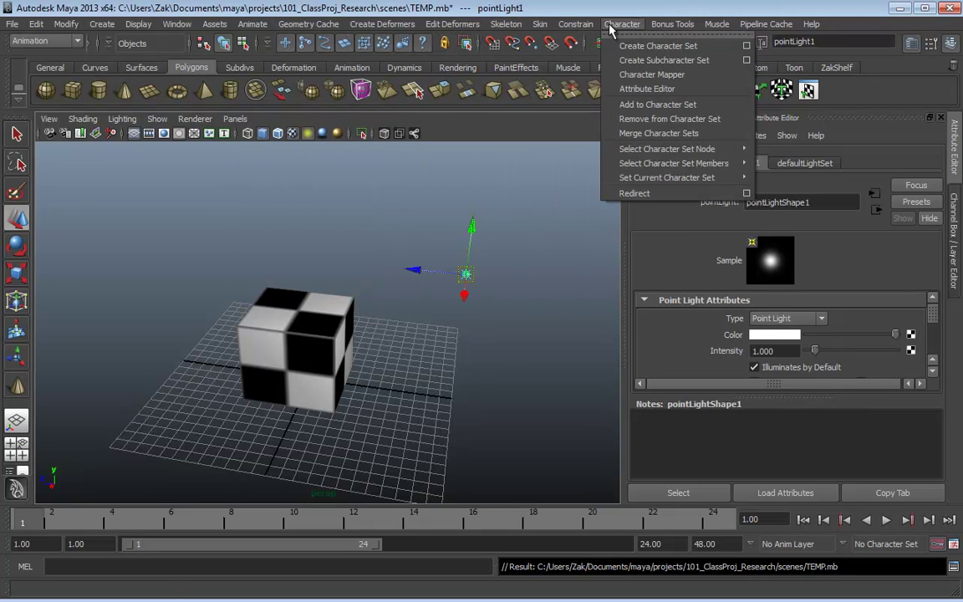
Step: Switch the active menu set to Surfaces
left_click(46, 40)
left_click(28, 73)
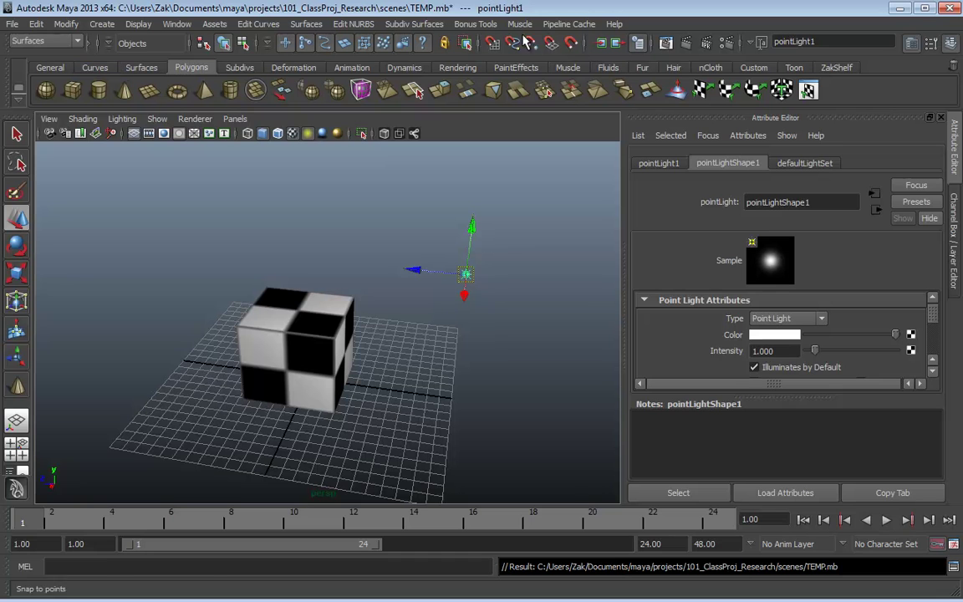
Step: Open the online Maya Help, widen its browser window to view the user guide, and close it
left_click(475, 26)
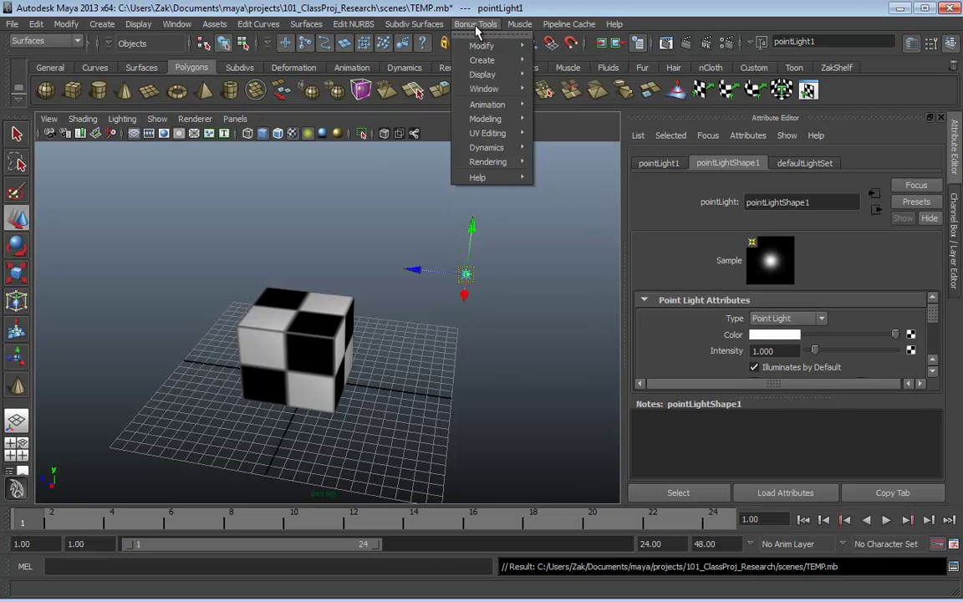
mouse_move(512, 27)
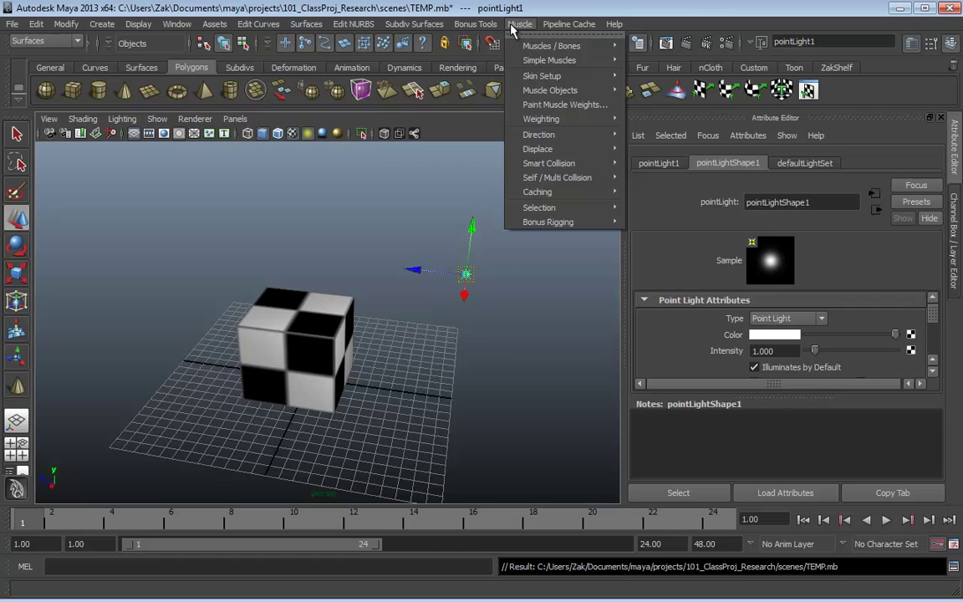
mouse_move(613, 27)
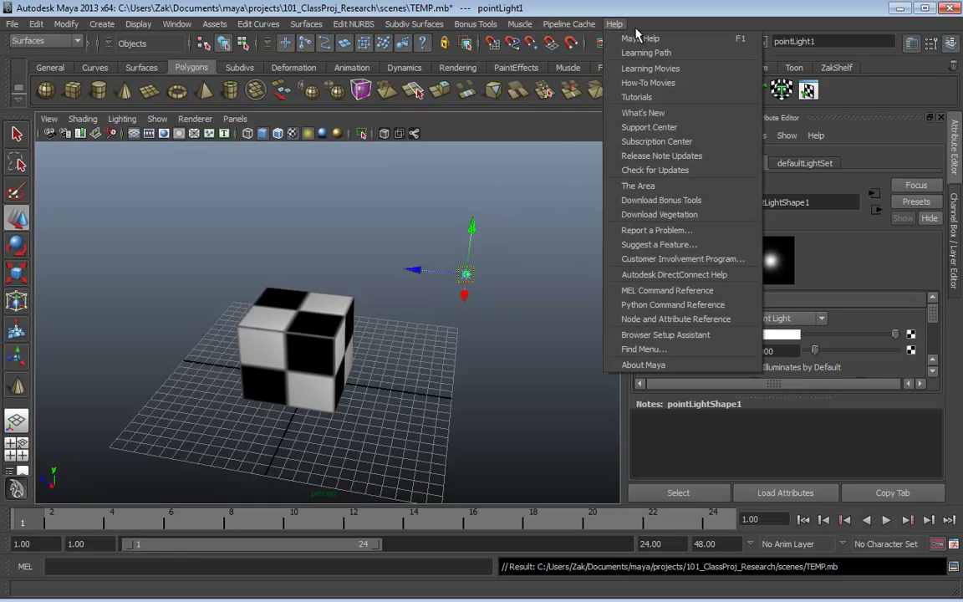
left_click(661, 38)
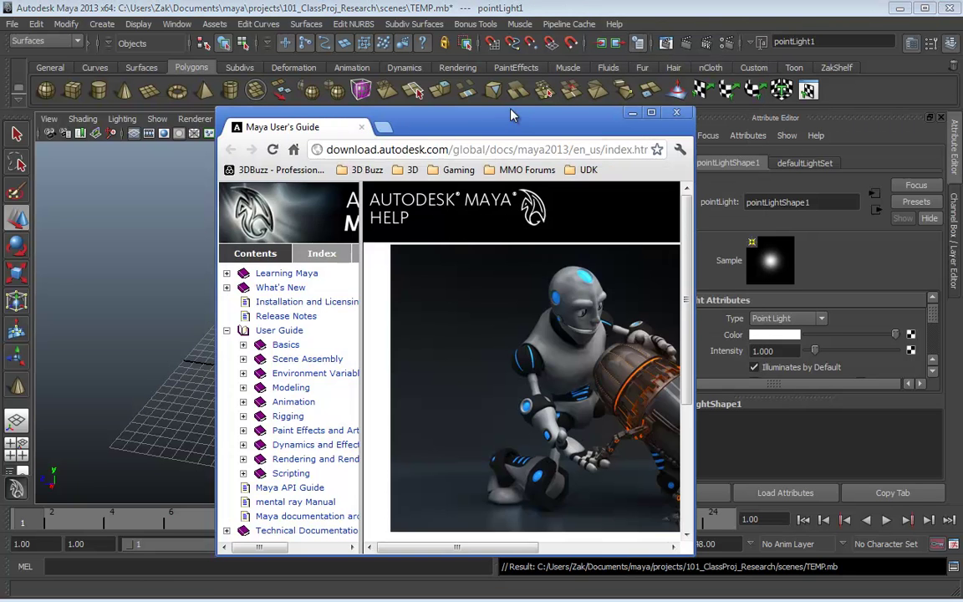
left_click_drag(498, 132, 301, 25)
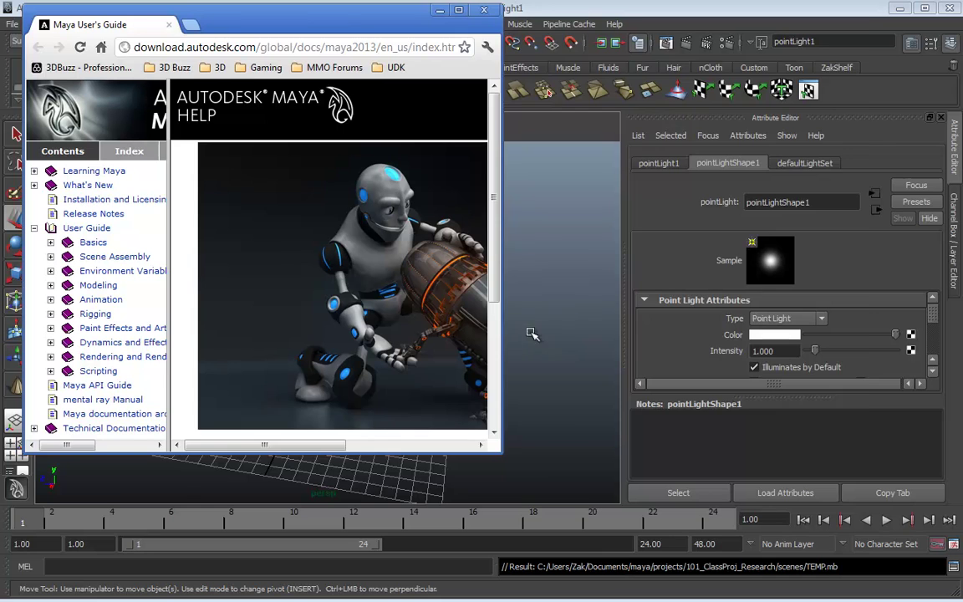
left_click_drag(501, 329, 870, 365)
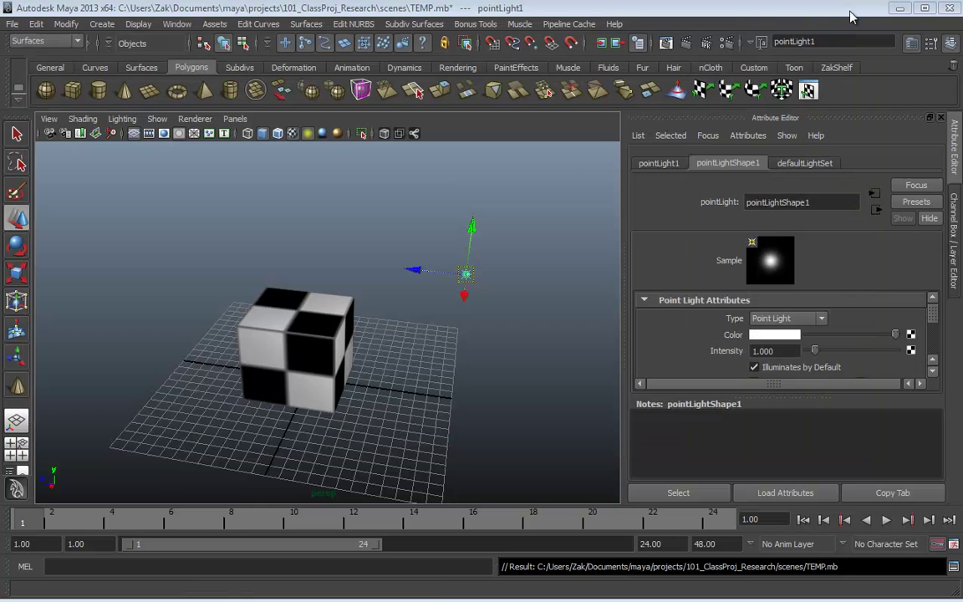
left_click(805, 10)
Step: Look over the available menu sets and change the active one to Animation
left_click(37, 41)
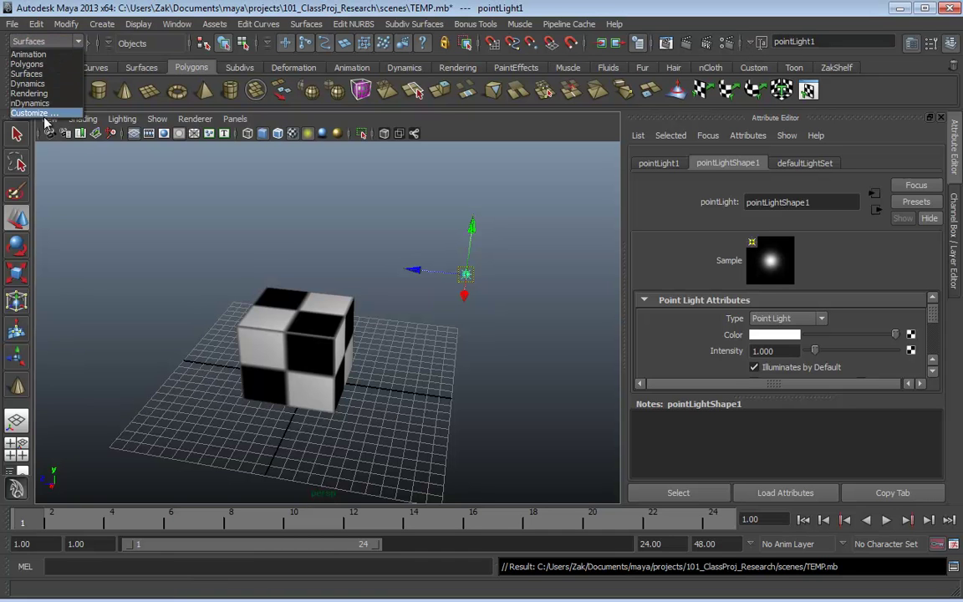
left_click(37, 73)
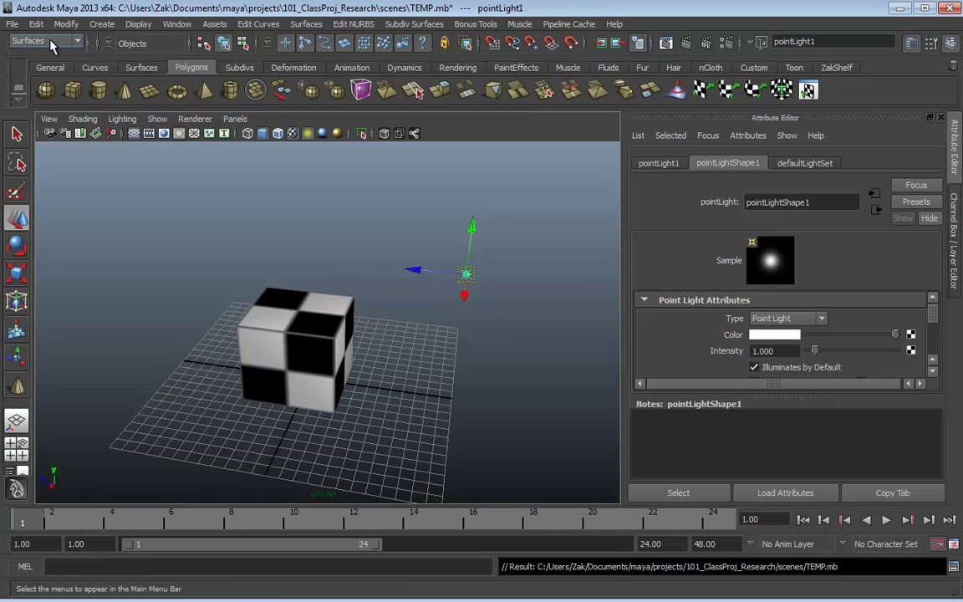
left_click(50, 41)
left_click(26, 63)
Step: Switch the active menu set to Polygons and return it to Animation
left_click(46, 41)
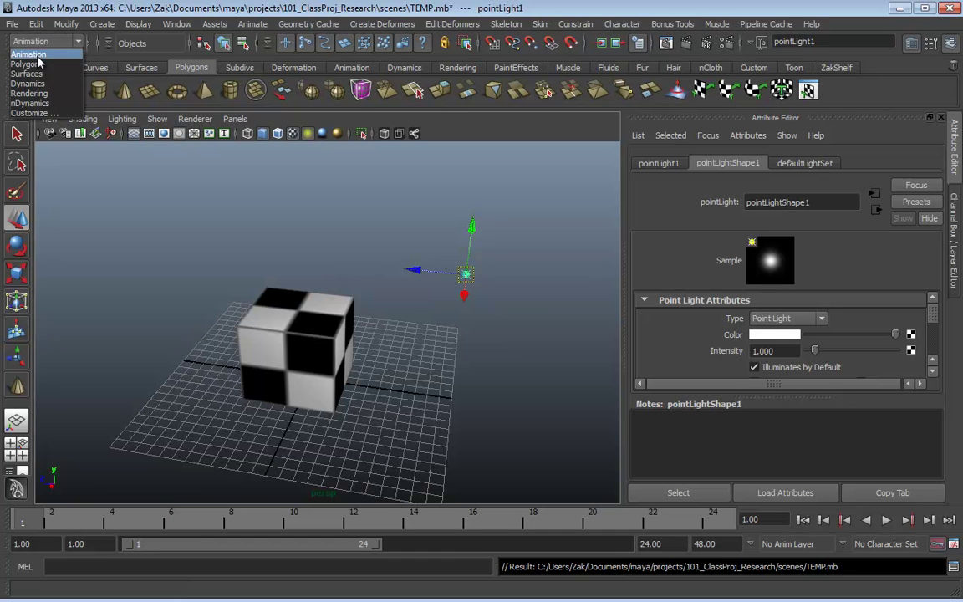
left_click(27, 64)
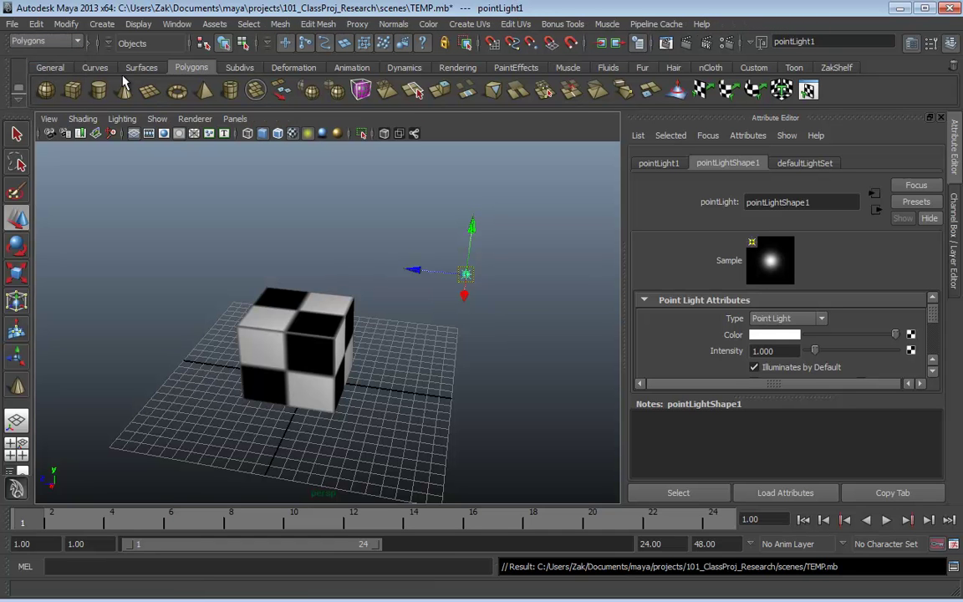
left_click(53, 39)
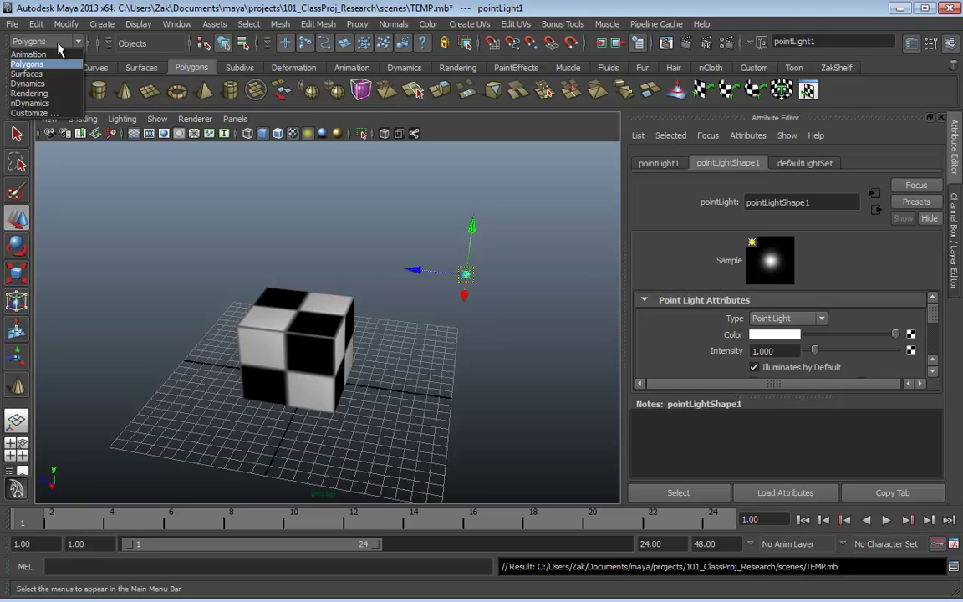
left_click(49, 51)
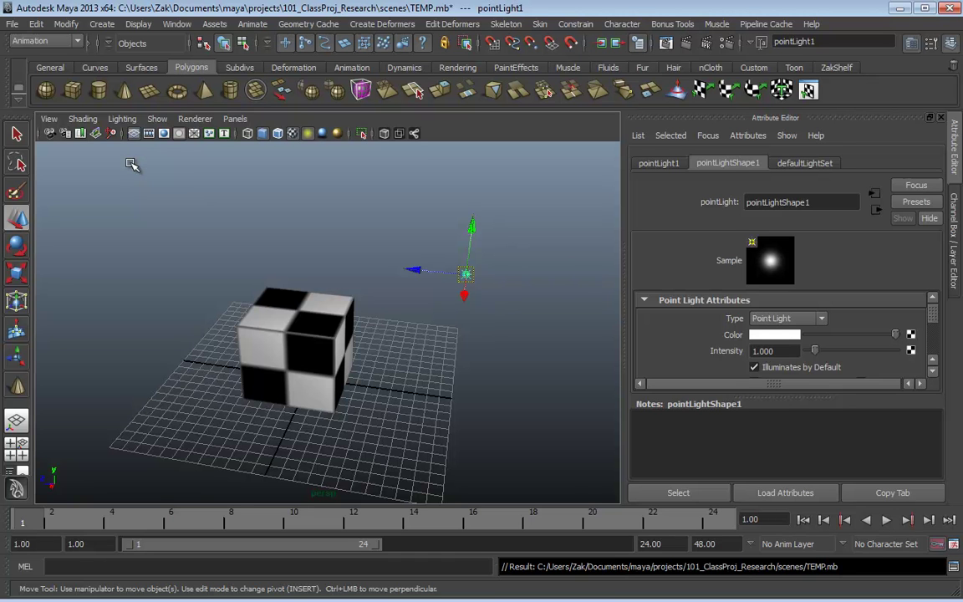
Step: Cycle the active menu set through Polygons, Surfaces, Dynamics and Rendering, and finish on nDynamics
key("F3")
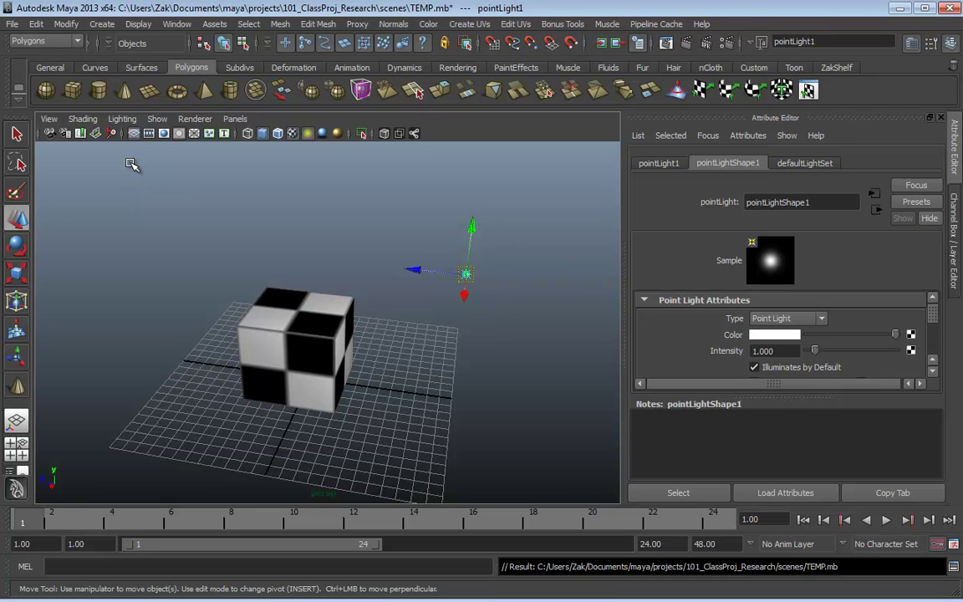
key("F4")
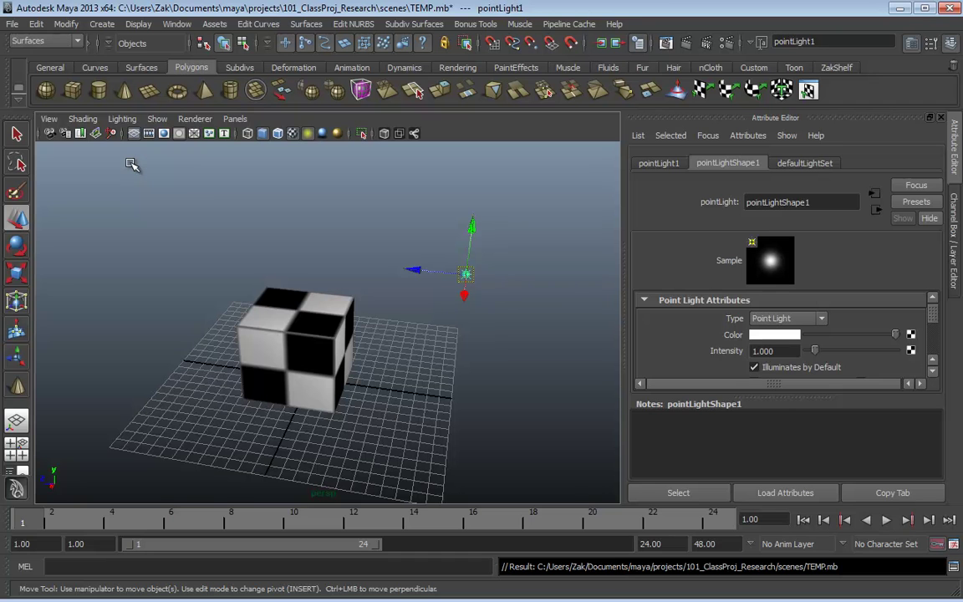
key("F5")
key("F6")
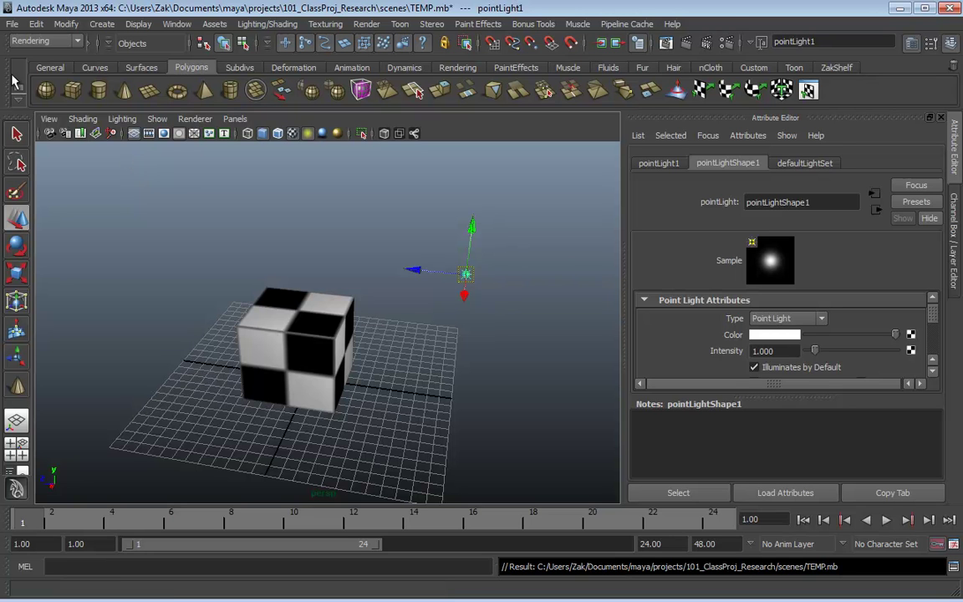
left_click(25, 41)
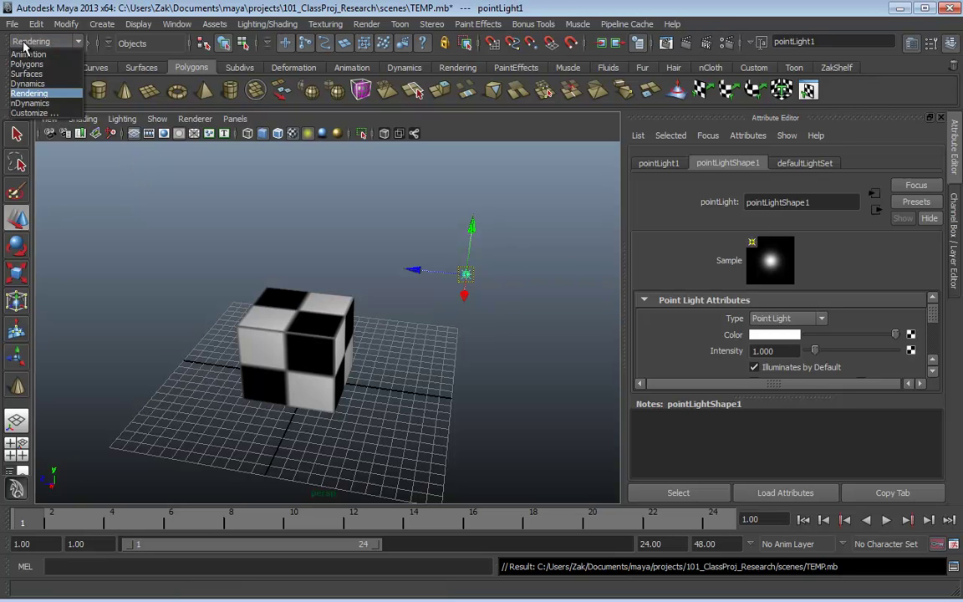
left_click(34, 103)
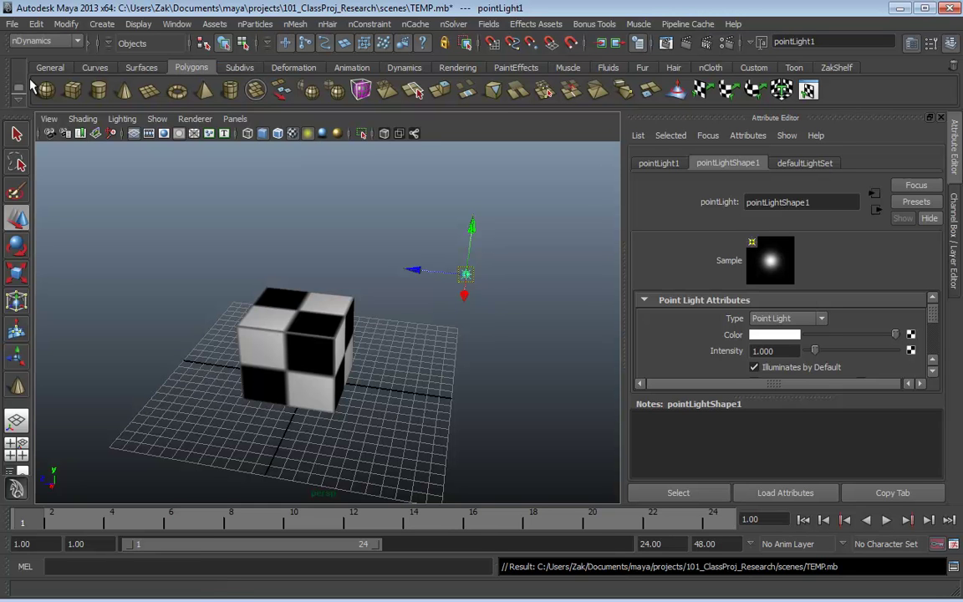
Step: Try hierarchy selection, return to selecting by object type, and move the cube to about X -0.84, Y 6.80, Z 2.17
left_click(203, 46)
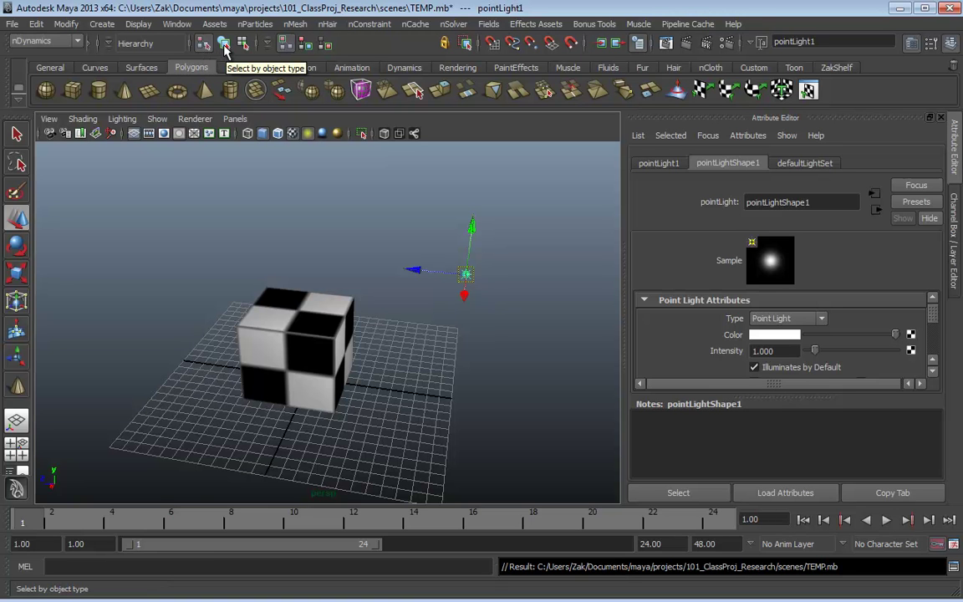
left_click(223, 47)
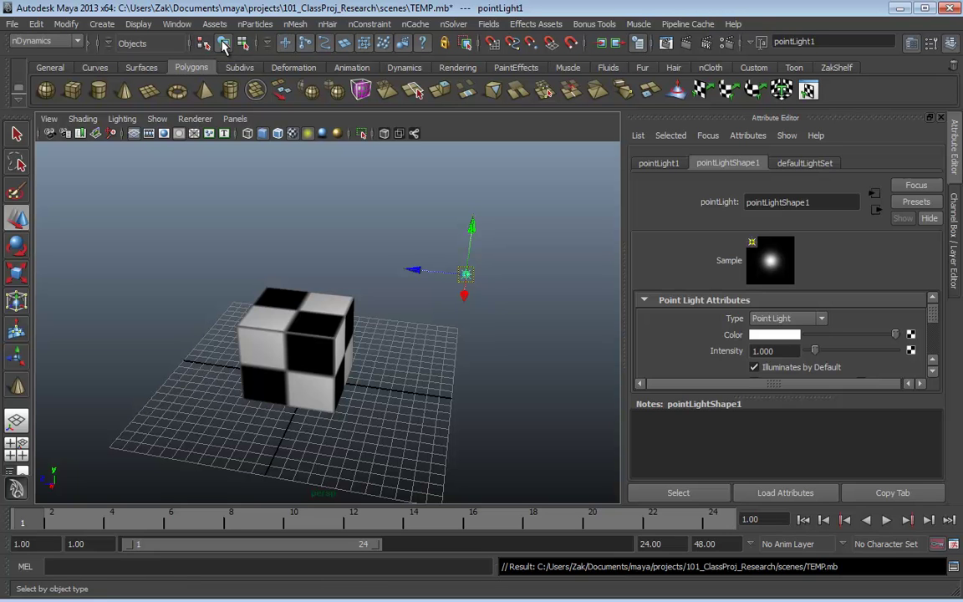
left_click(295, 299)
left_click(465, 274)
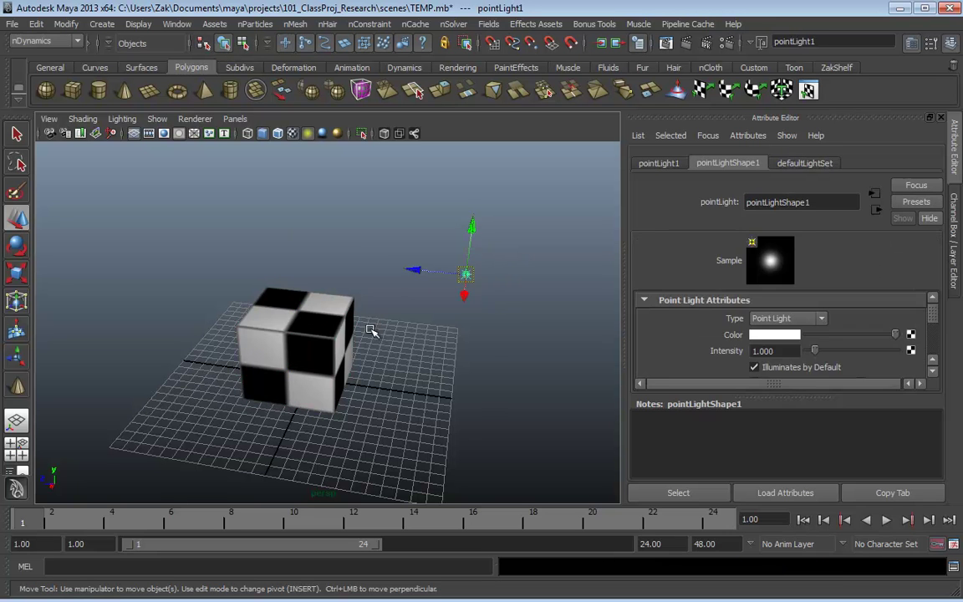
left_click(334, 325)
middle_click_drag(334, 325, 319, 276)
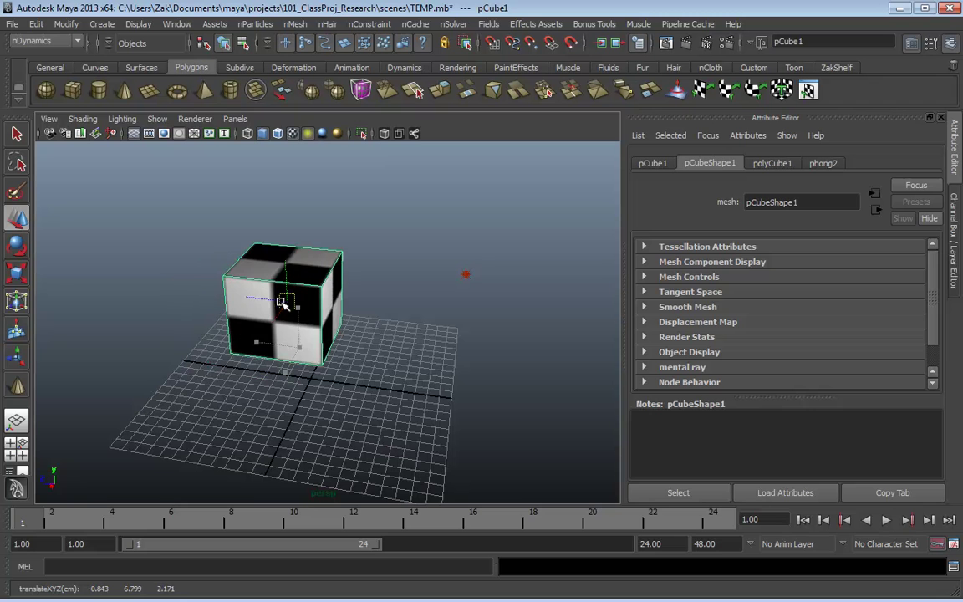
Step: Switch to component selection and pick one upper corner vertex of the cube, followed by all of its vertices
left_click(242, 42)
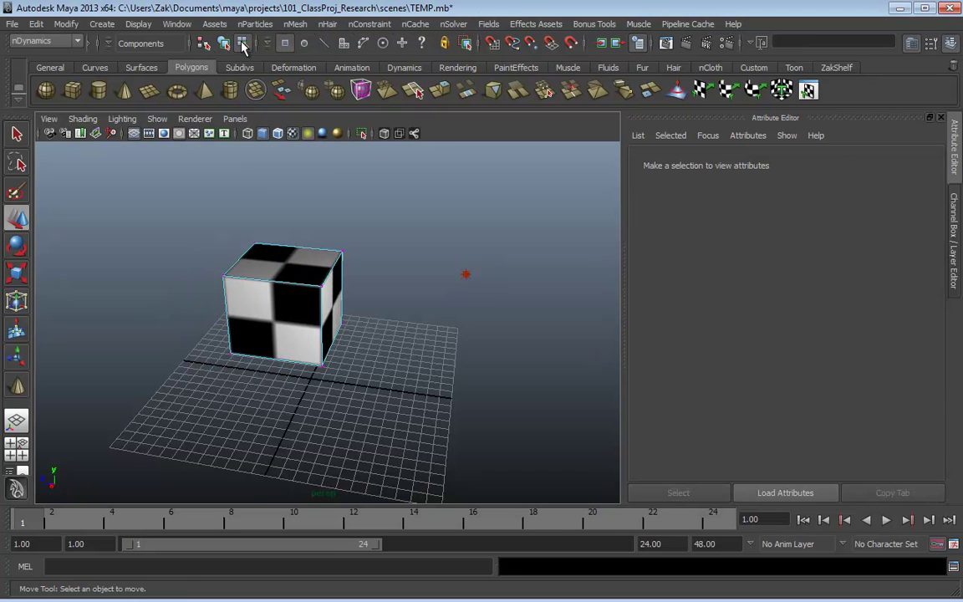
left_click(342, 251)
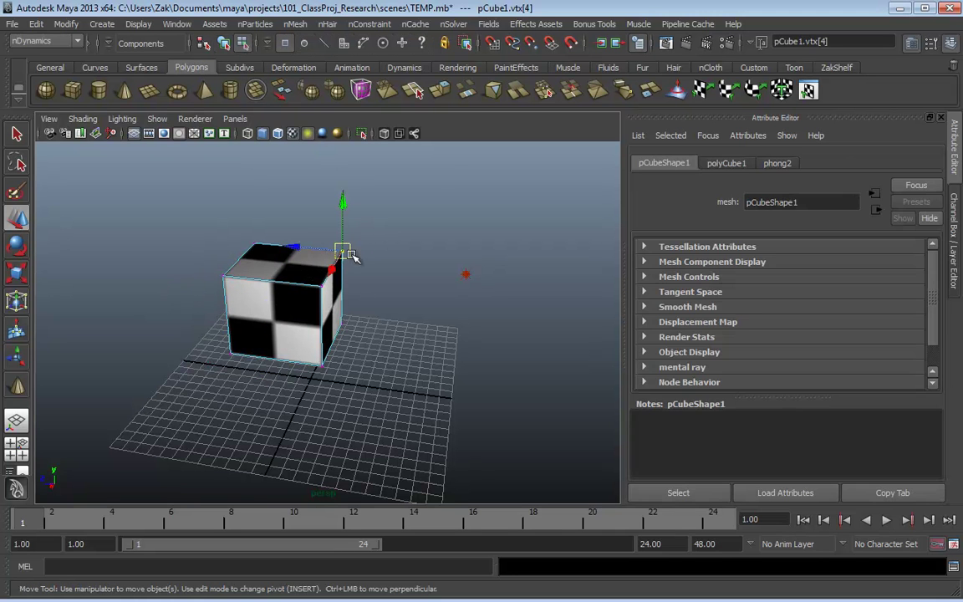
left_click_drag(439, 222, 197, 409)
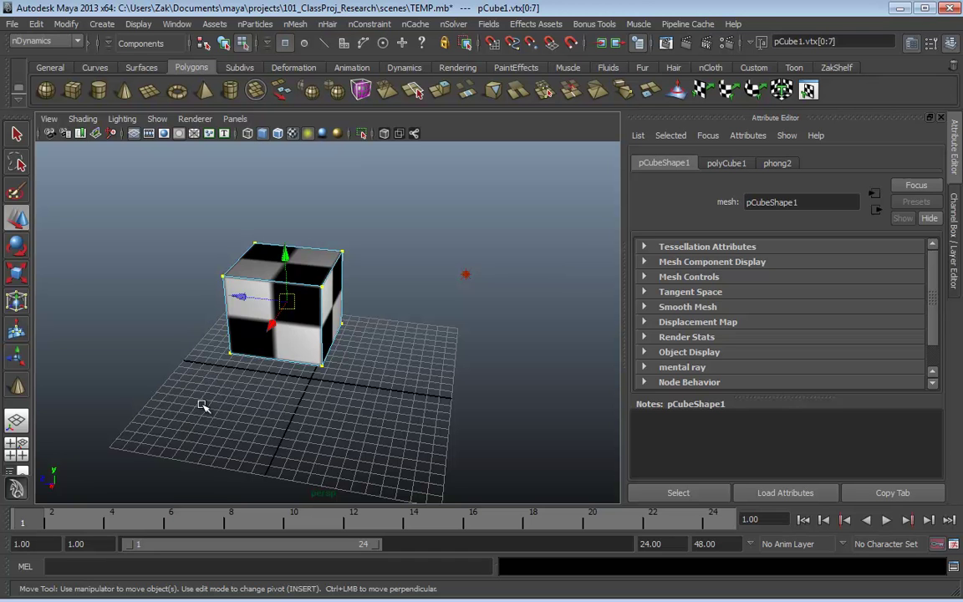
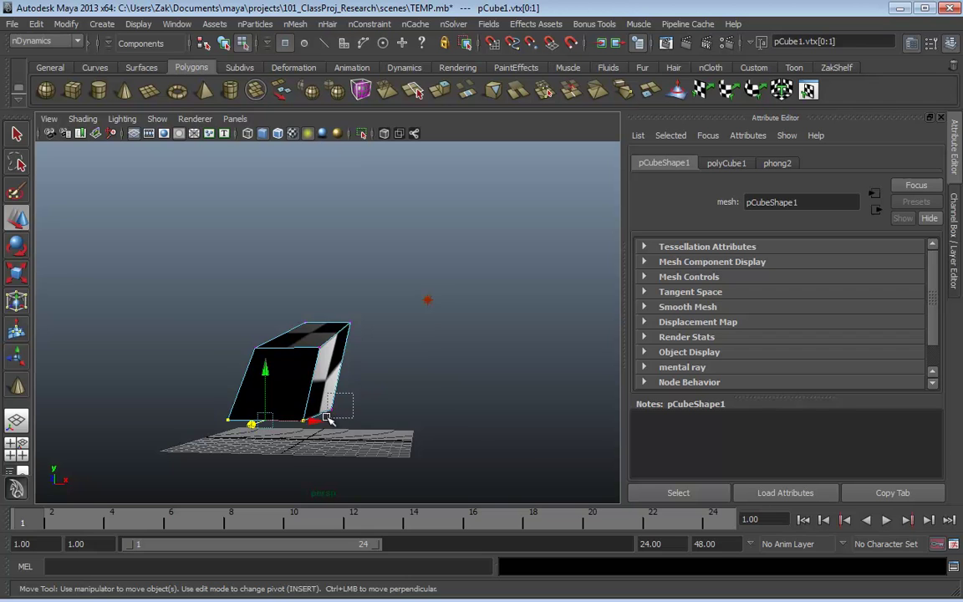
Step: Return to object selection, try moving the whole deformed cube to about X -0.39, Y 16.22, Z 0.10, and undo the move
left_click_drag(315, 413, 255, 194, "alt")
key("F8")
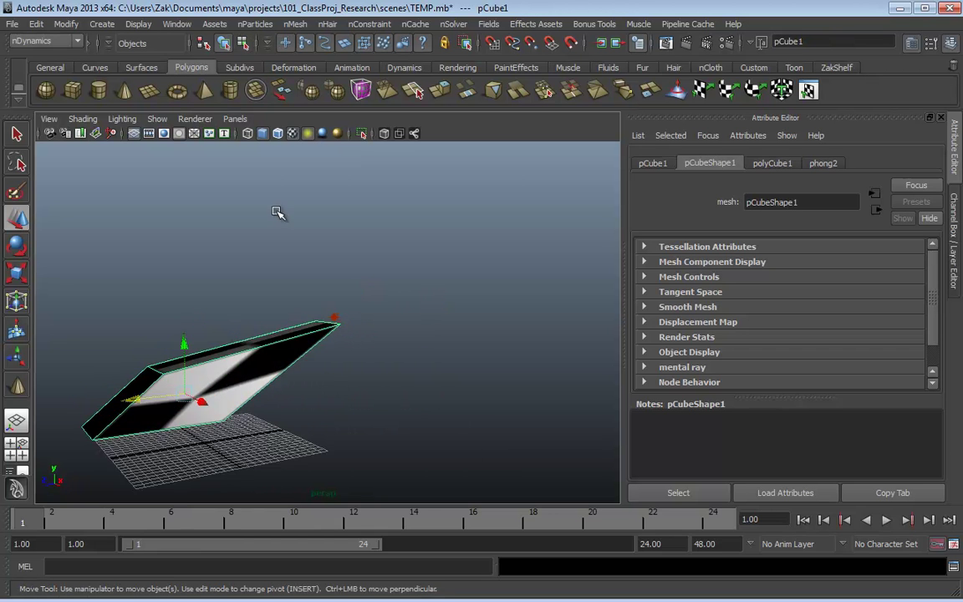
left_click_drag(251, 352, 316, 342, "alt")
middle_click_drag(316, 341, 323, 335, "alt")
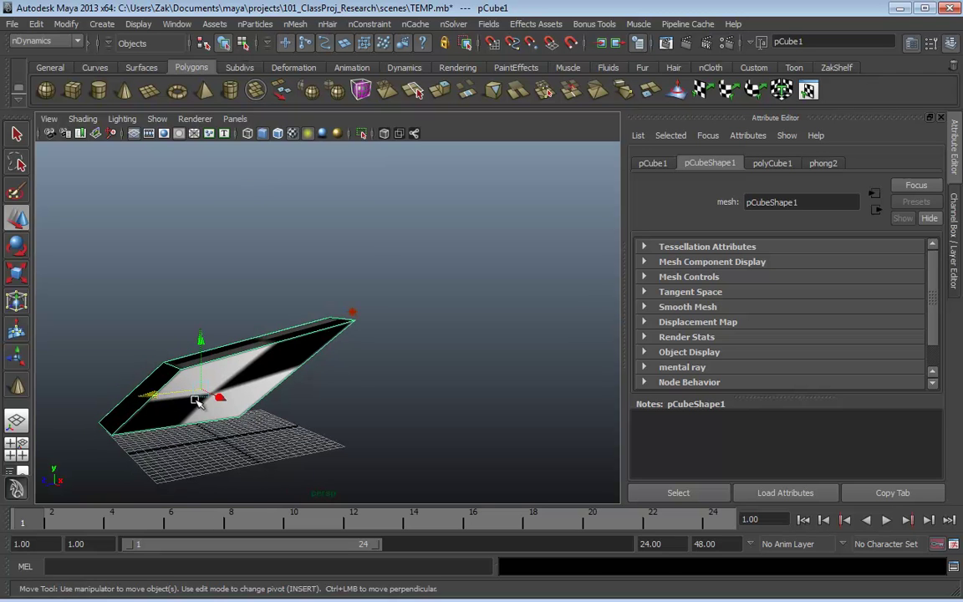
left_click_drag(200, 390, 213, 322)
key("ctrl+z")
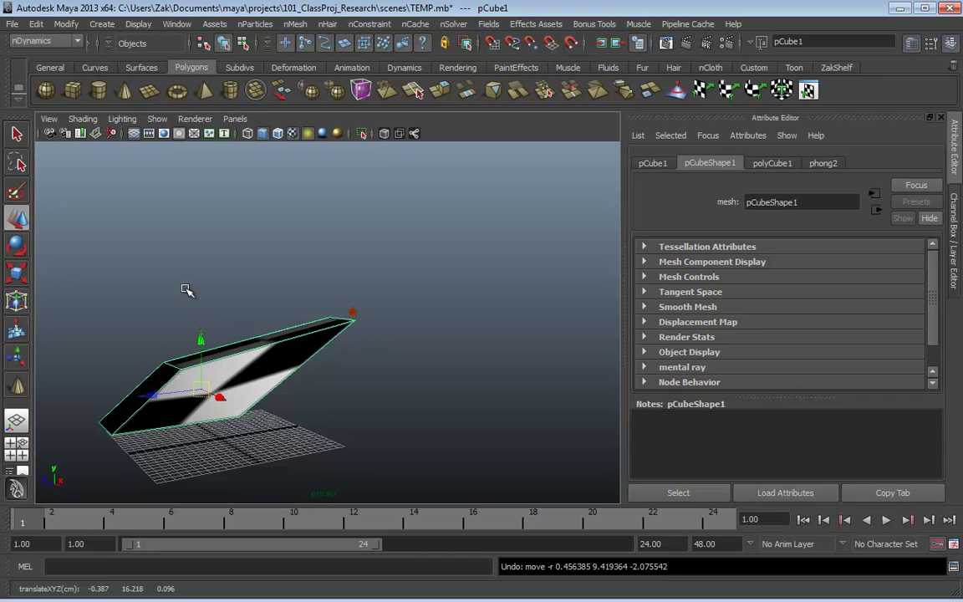
Step: Toggle the deformed cube repeatedly between object and component selection modes, finishing in component mode
left_click(243, 47)
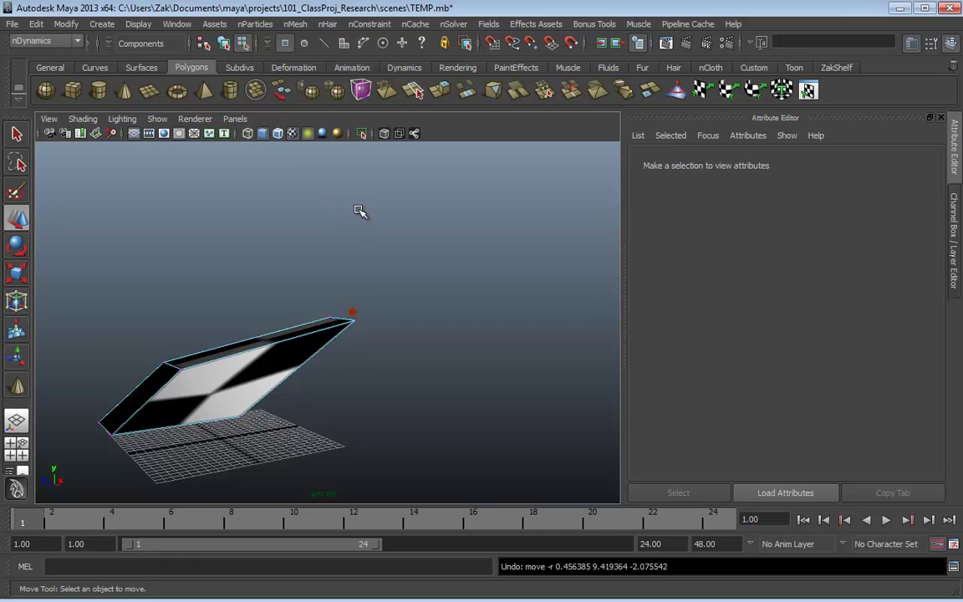
left_click_drag(361, 210, 361, 138, "alt")
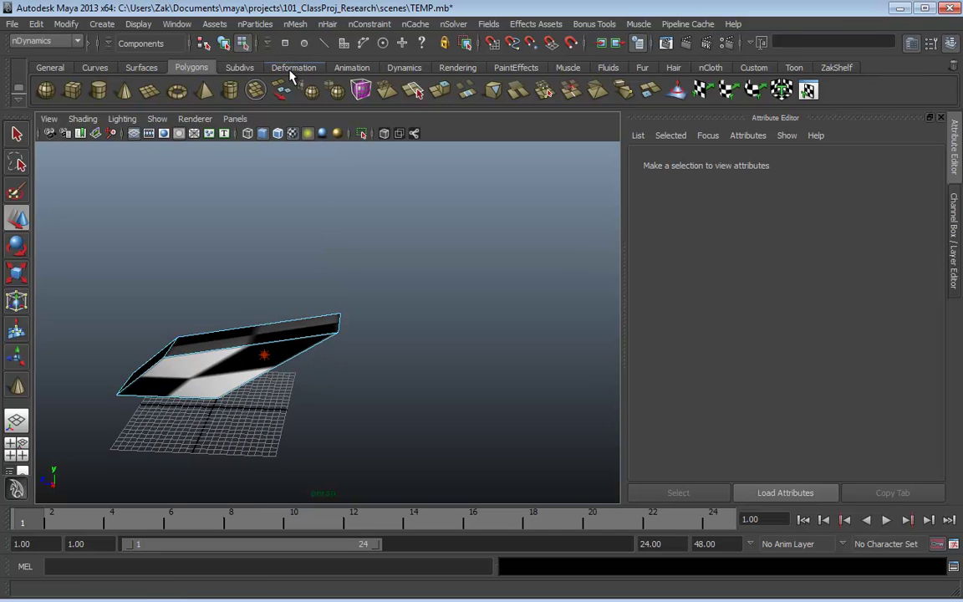
mouse_move(298, 181)
left_mouse_down("alt")
mouse_move(359, 247)
mouse_move(301, 192)
left_mouse_up("alt")
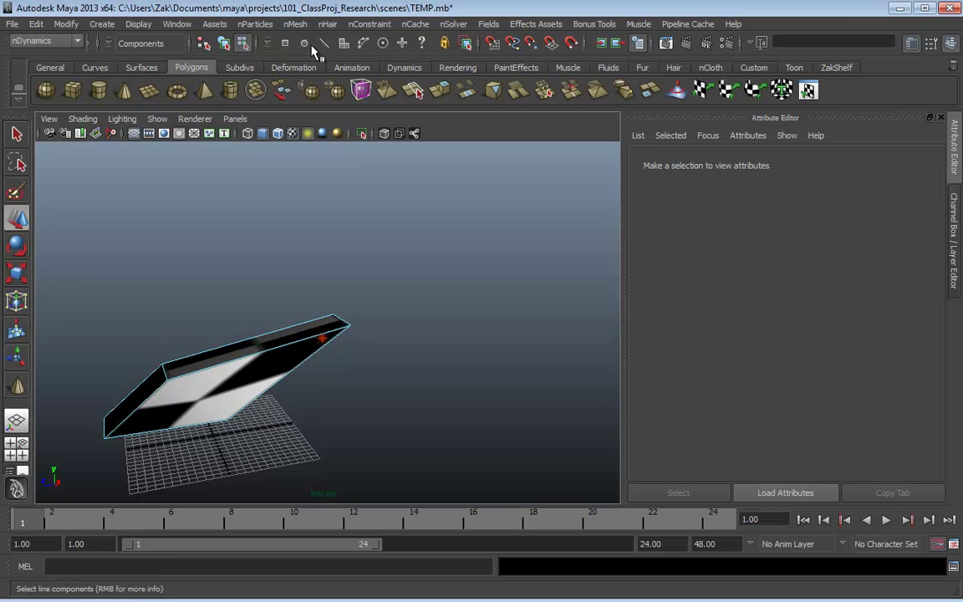
left_click(223, 44)
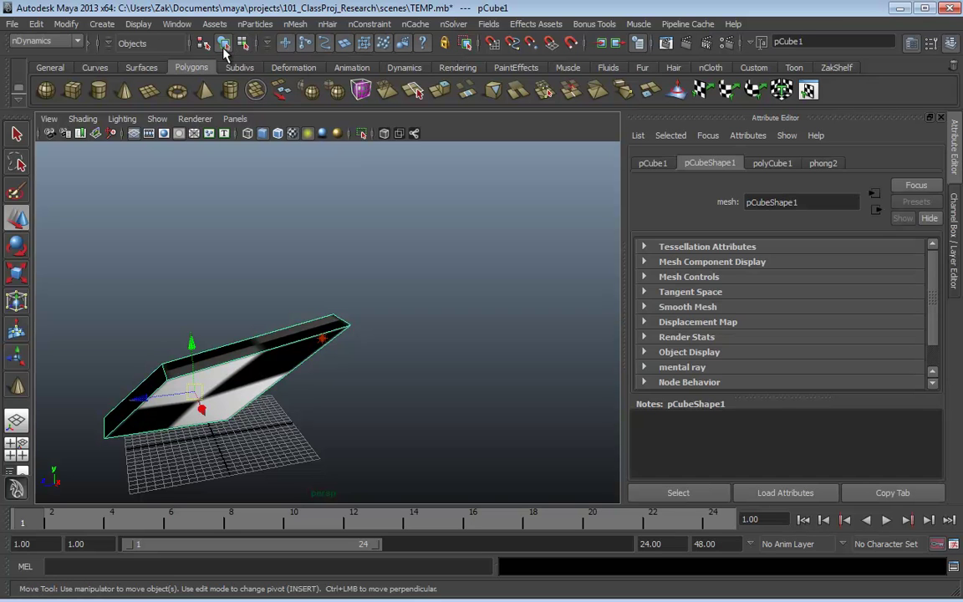
left_click(242, 44)
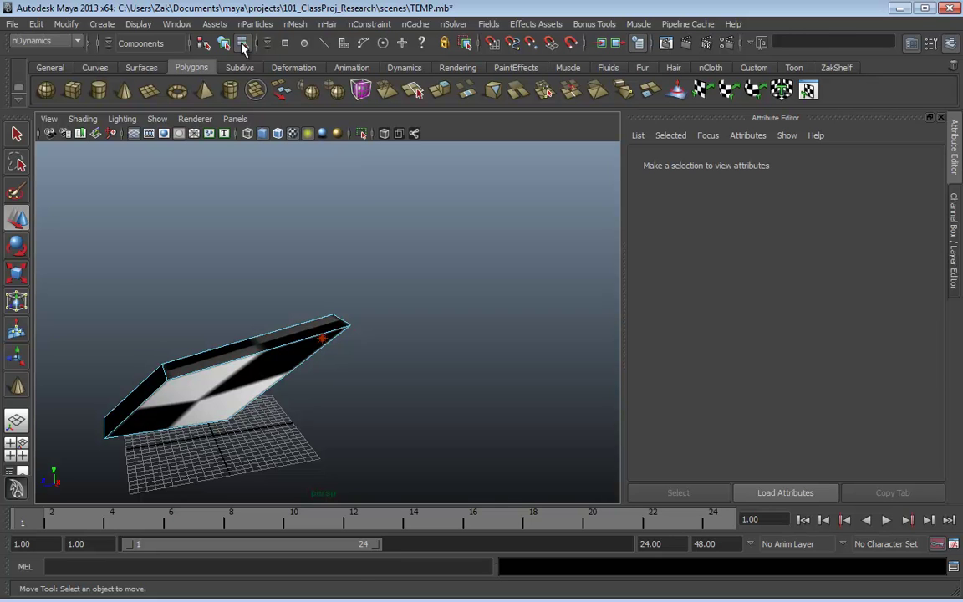
key("F8")
key("F8")
key("F8")
key("F8")
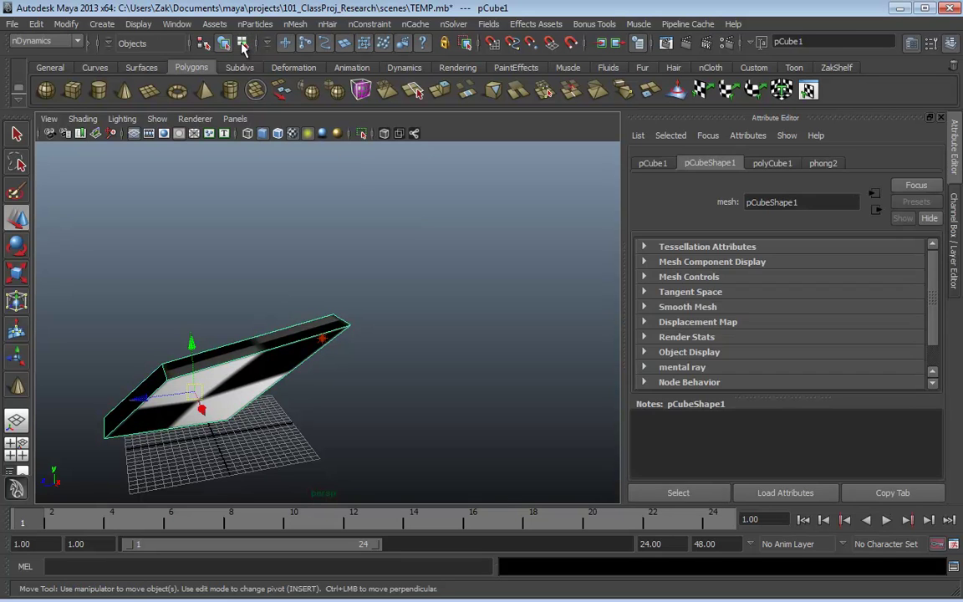
key("F8")
key("F8")
key("F8")
key("F8")
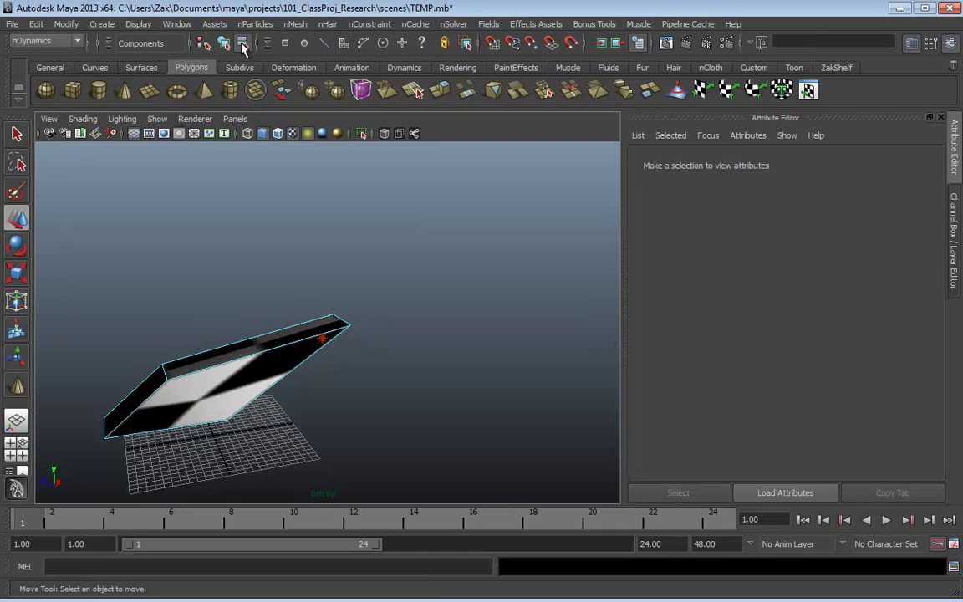
Step: Enable point components and select a single corner vertex, then a group of vertices on the deformed cube
left_click(285, 45)
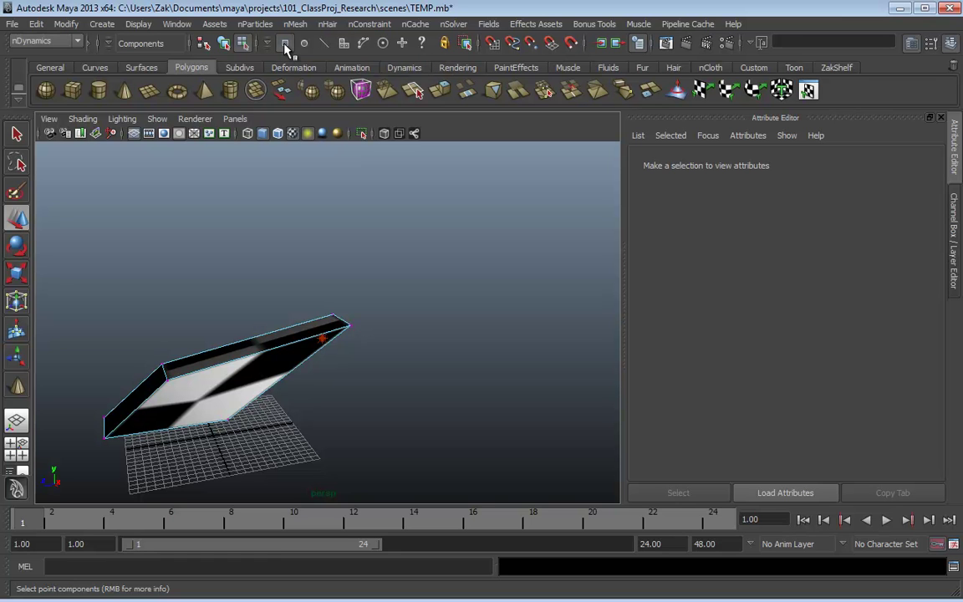
left_click_drag(406, 274, 336, 362)
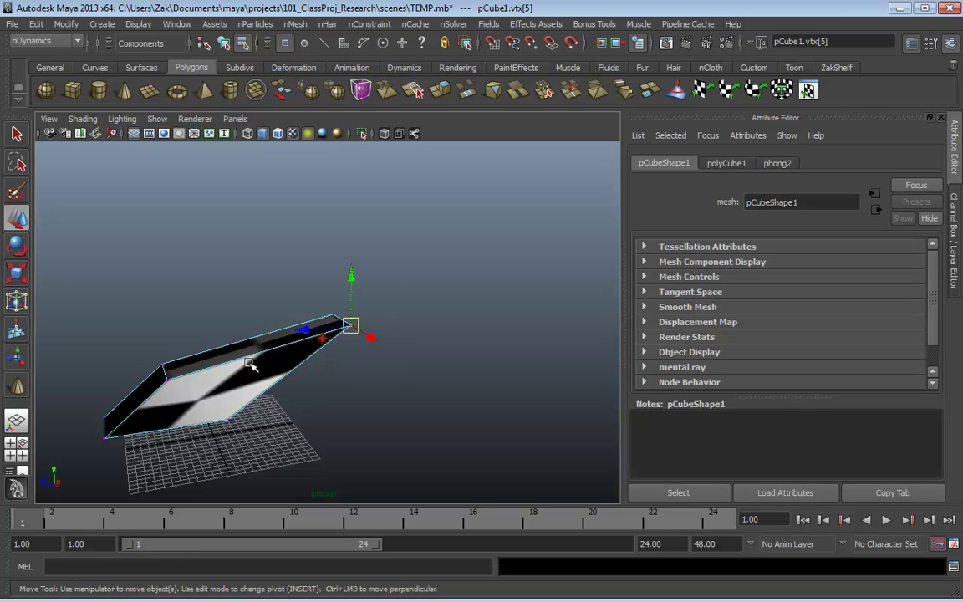
left_click_drag(251, 314, 122, 435)
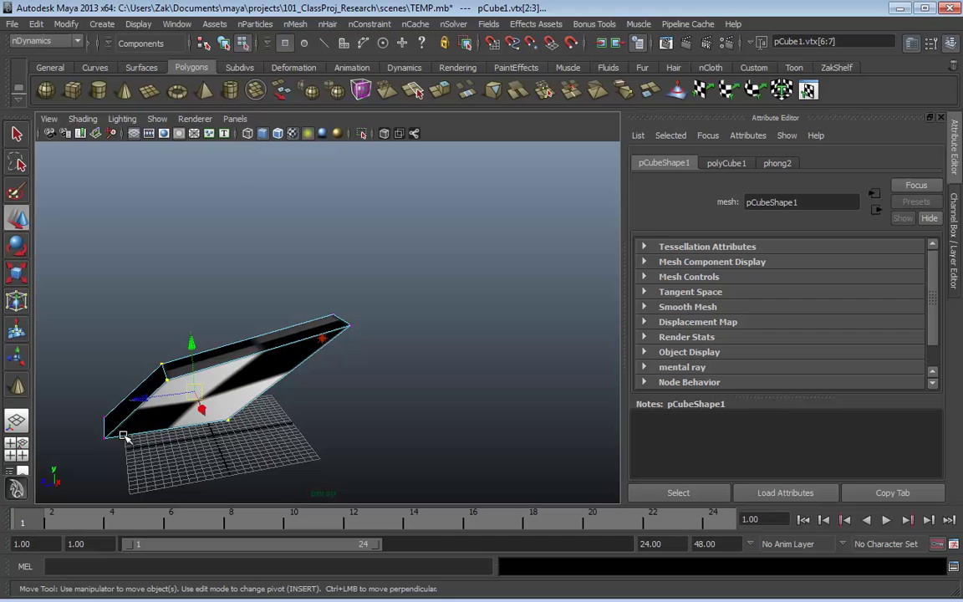
Step: Change component selection to edges and raise the two long upper edges of the deformed cube
left_click(325, 48)
left_click(256, 340)
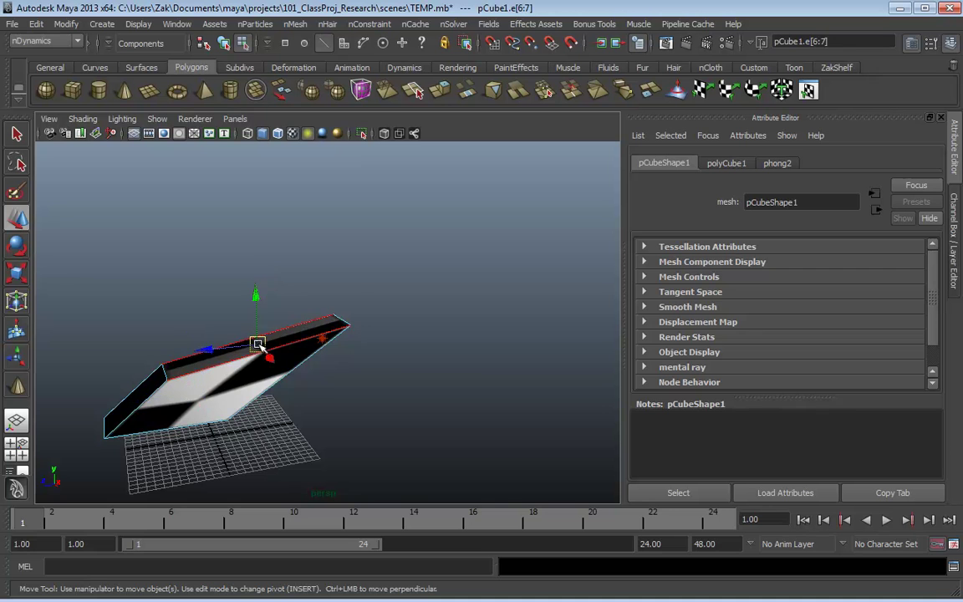
left_click_drag(256, 340, 270, 301)
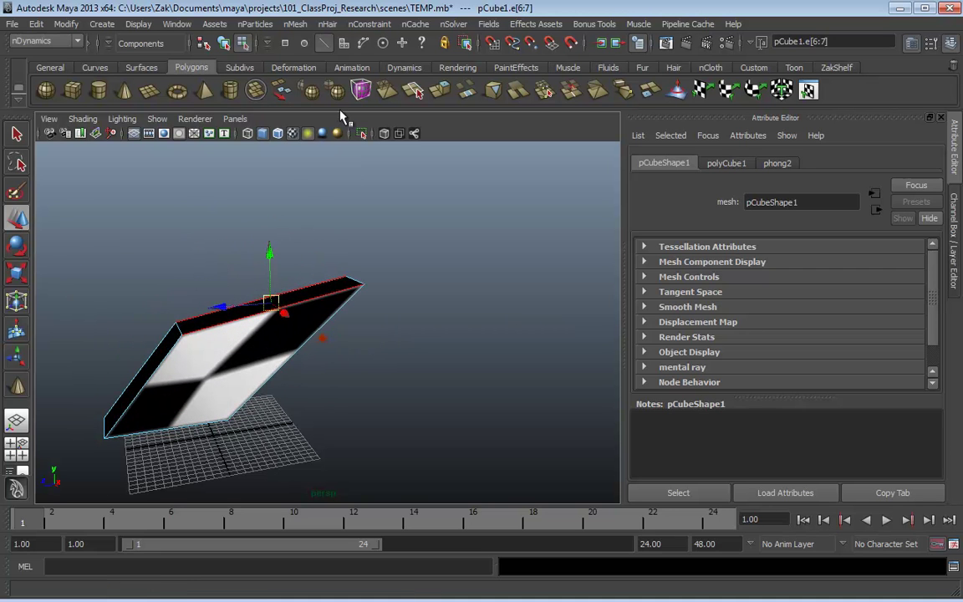
Step: Change component selection to faces, try moving a face of the deformed cube, and undo that move and selection
left_click(345, 52)
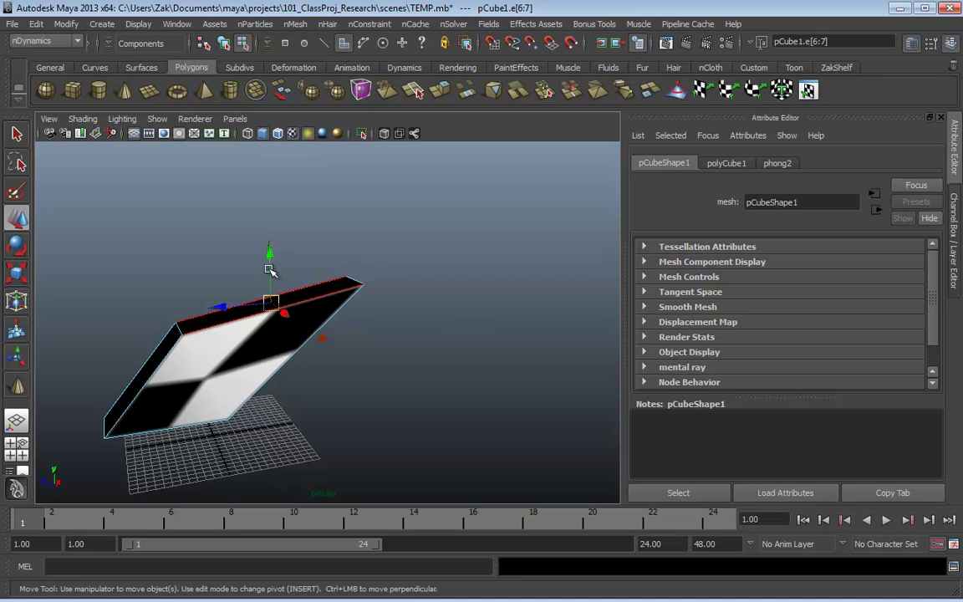
left_click(248, 343)
left_click_drag(247, 344, 350, 397)
key("ctrl+z")
key("ctrl+z")
key("ctrl+z")
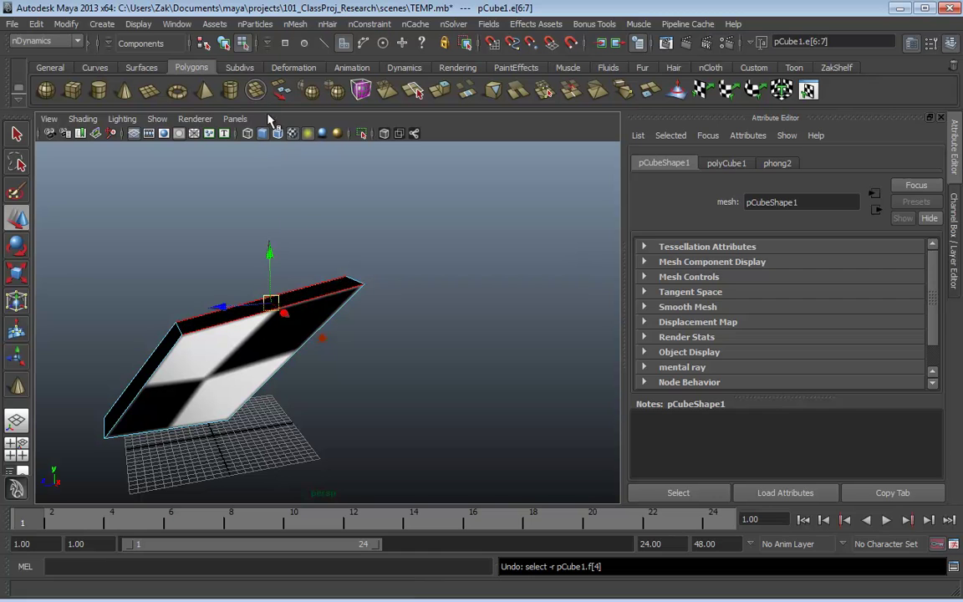
Step: Examine the point types available for component selection, enabling point selection and turning it off again
left_click(224, 45)
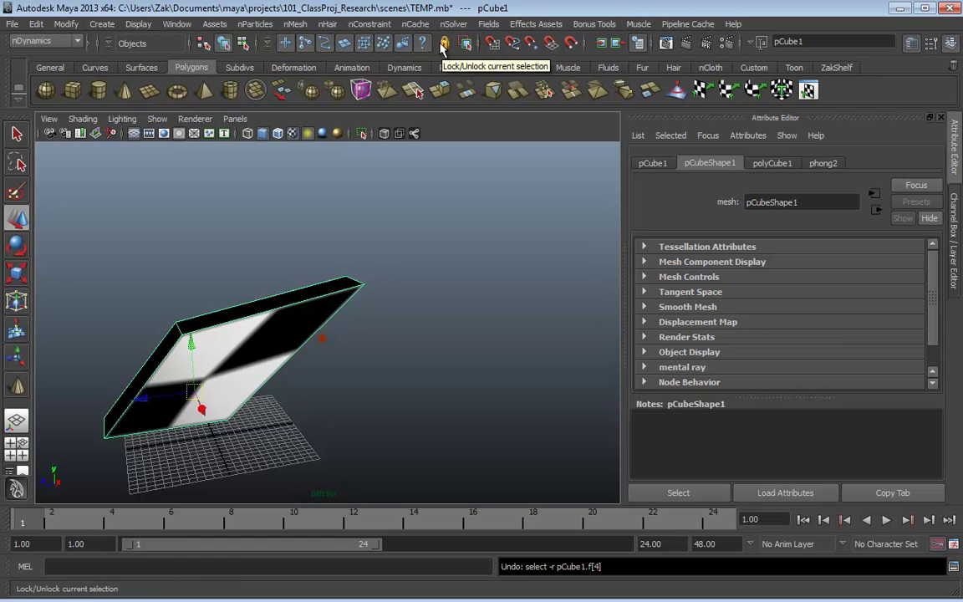
left_click(243, 42)
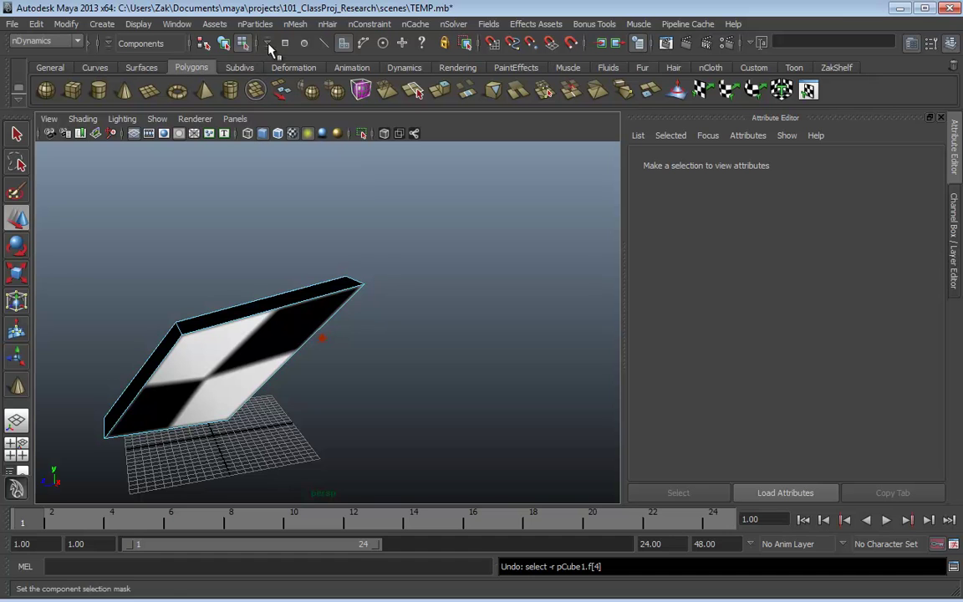
left_click(286, 44)
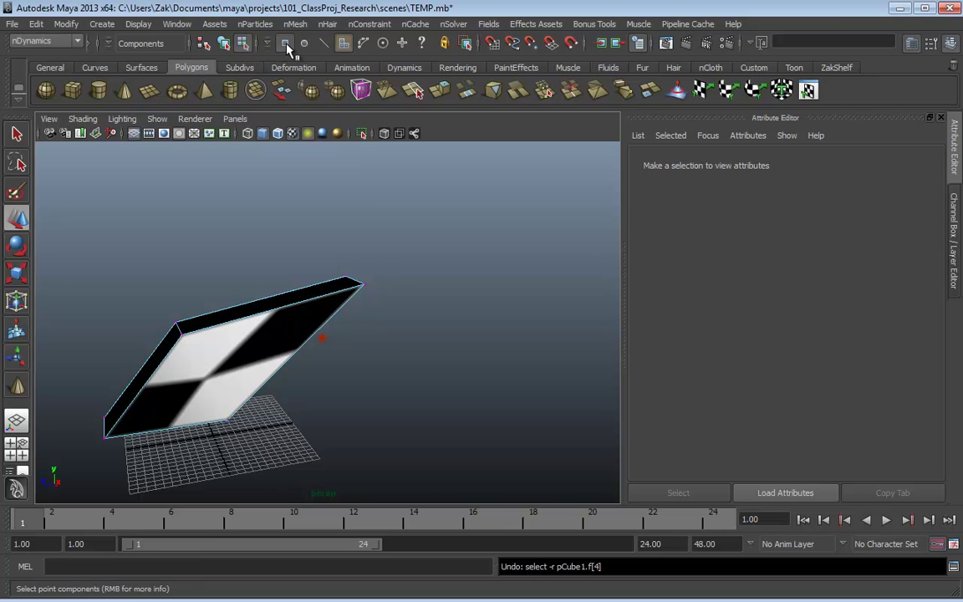
right_click(286, 44)
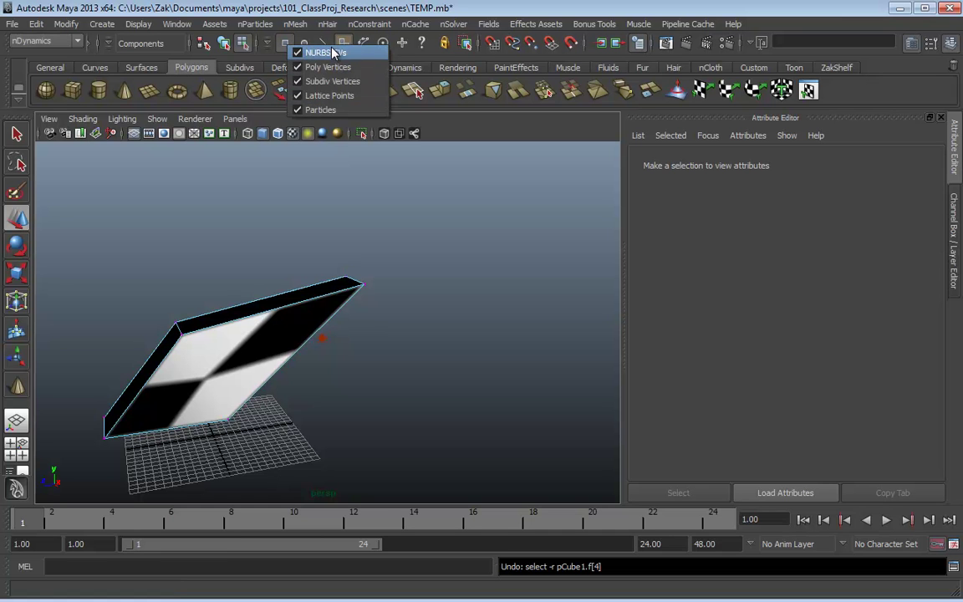
left_click(288, 46)
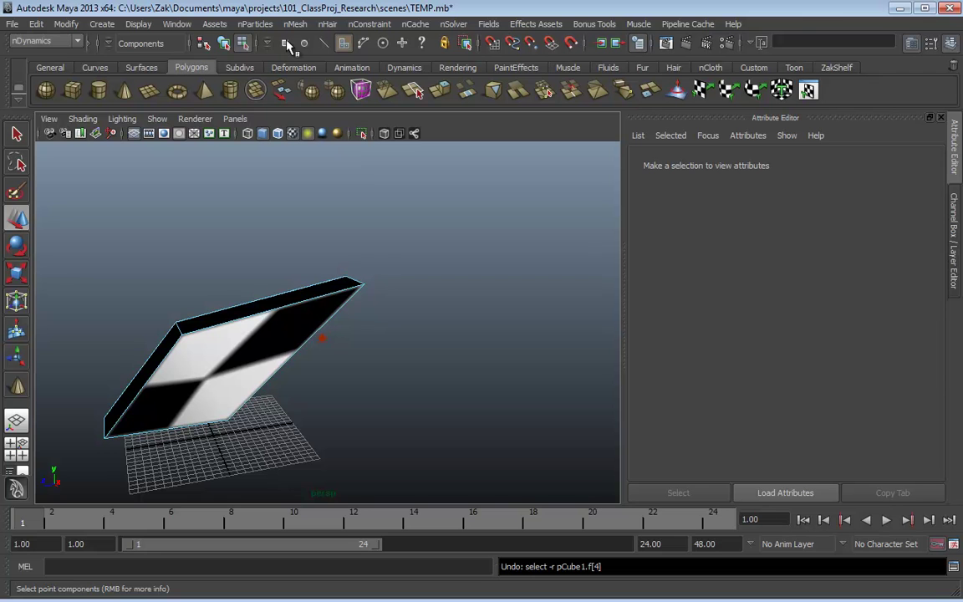
Step: Switch to object selection mode, clear the selection, and select the point light and the deformed cube individually as whole objects
left_click(223, 42)
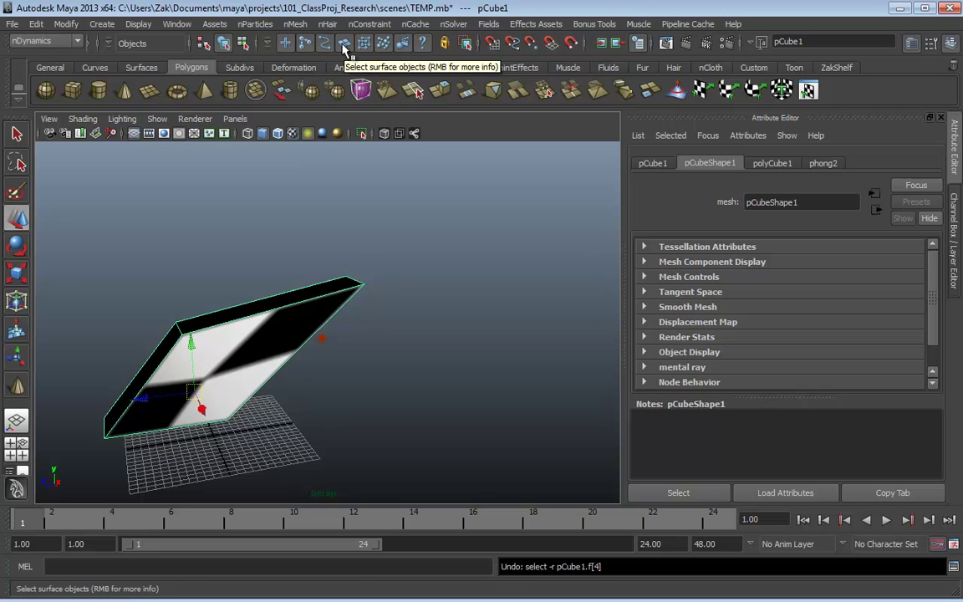
left_click(301, 269)
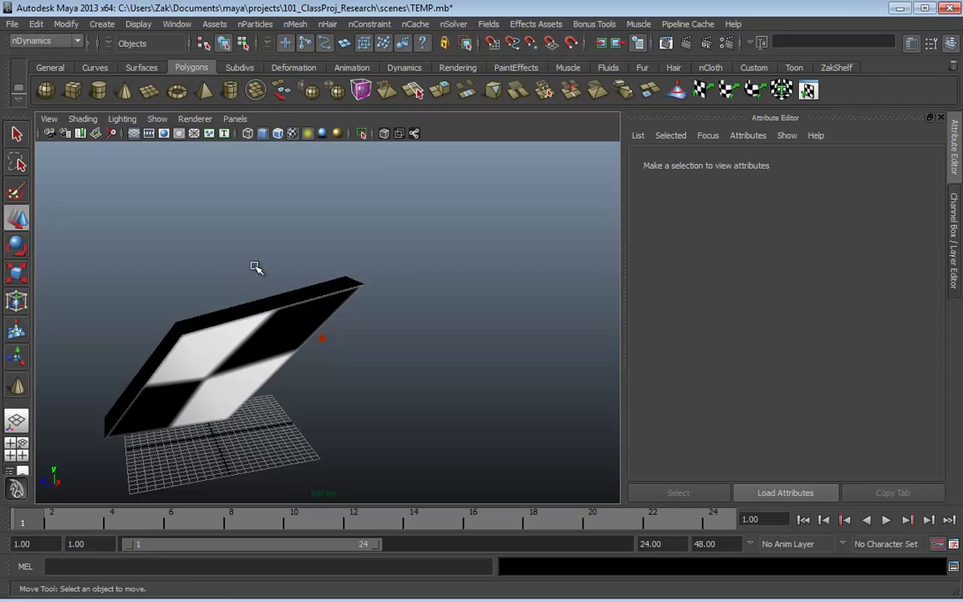
left_click(322, 338)
left_click(403, 306)
left_click(236, 373)
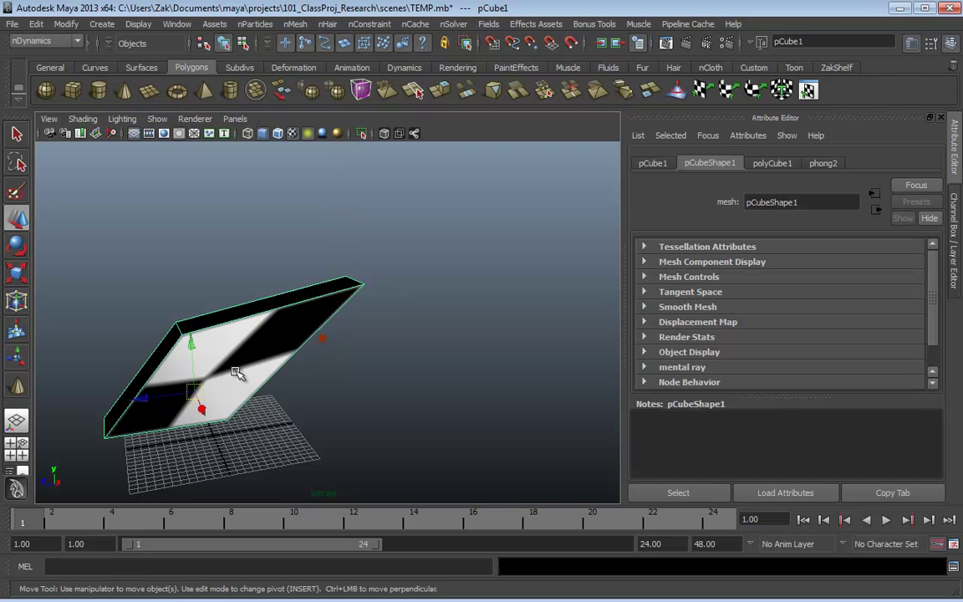
Step: Exclude Poly Surfaces from selectable surface objects and try selecting the deformed cube
right_click(346, 42)
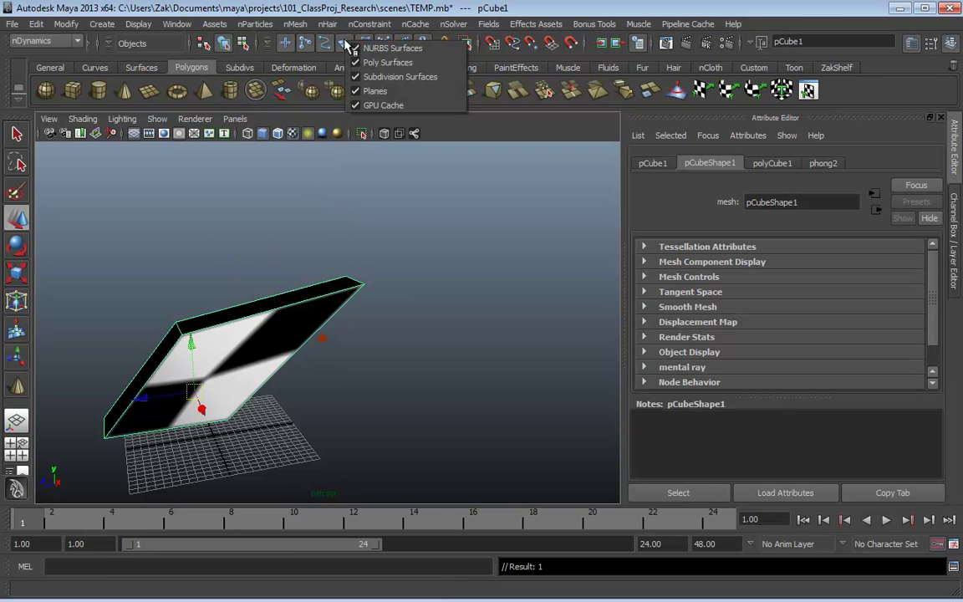
left_click(381, 63)
left_click(215, 210)
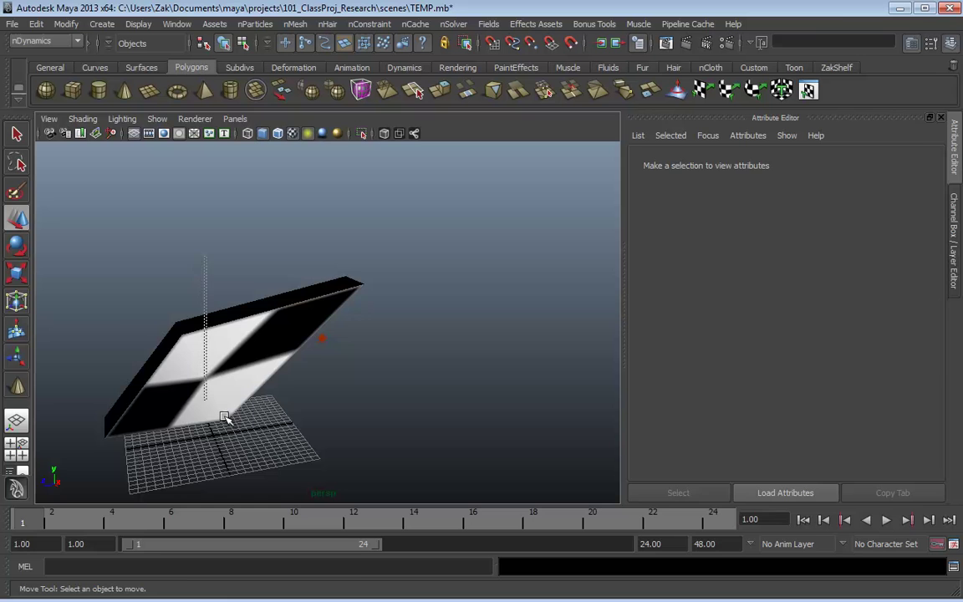
left_click(324, 334)
left_click(294, 361)
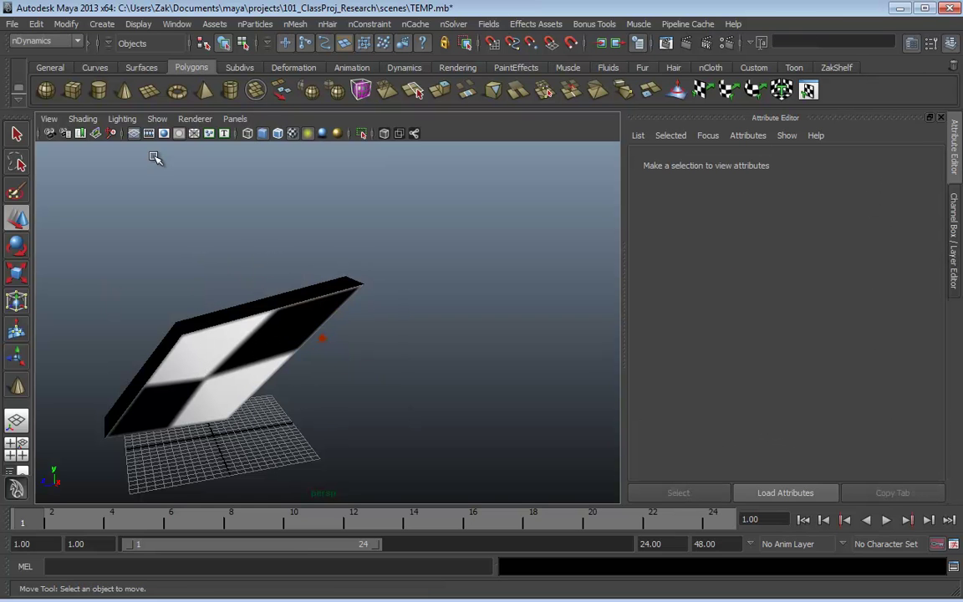
Step: Create a NURBS sphere beside the cube and test selecting the sphere and the cube with Poly Surfaces excluded
left_click(129, 70)
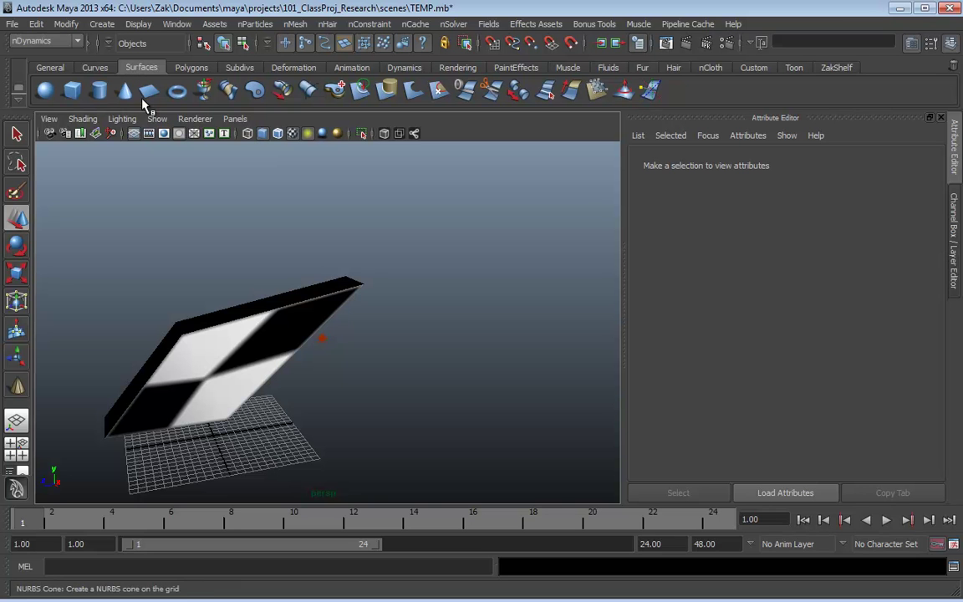
left_click(45, 91)
left_click_drag(410, 454, 473, 474)
left_click(469, 301)
left_click_drag(449, 358, 413, 405)
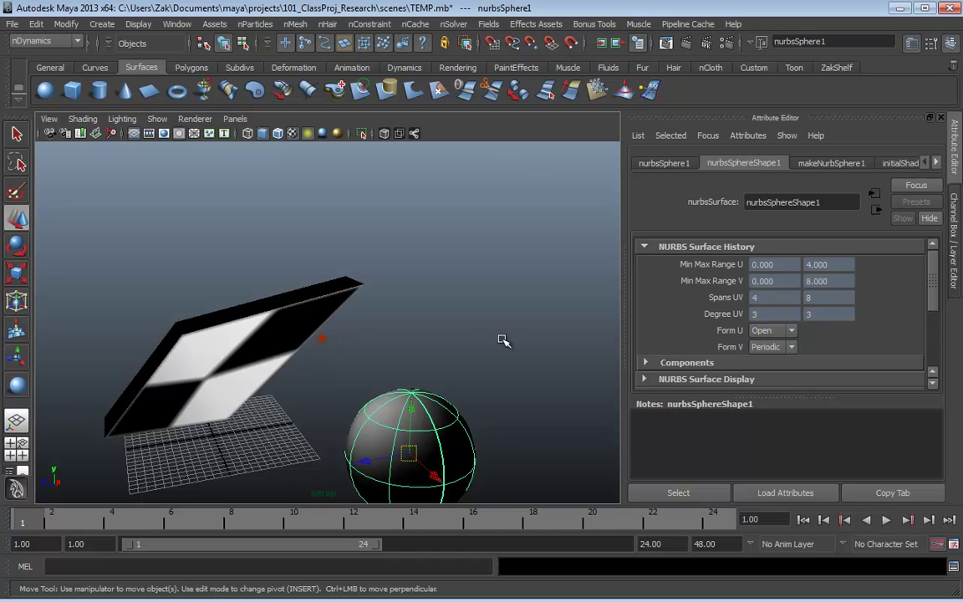
left_click_drag(471, 330, 382, 458)
left_click(231, 331)
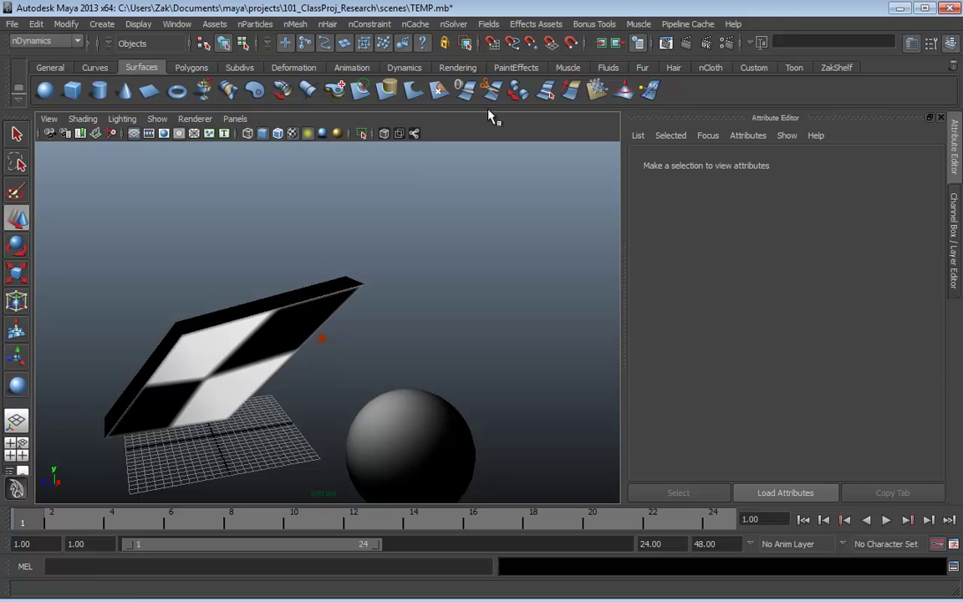
Step: Move the deformed cube slightly along its X axis, and select the NURBS sphere
left_click(274, 328)
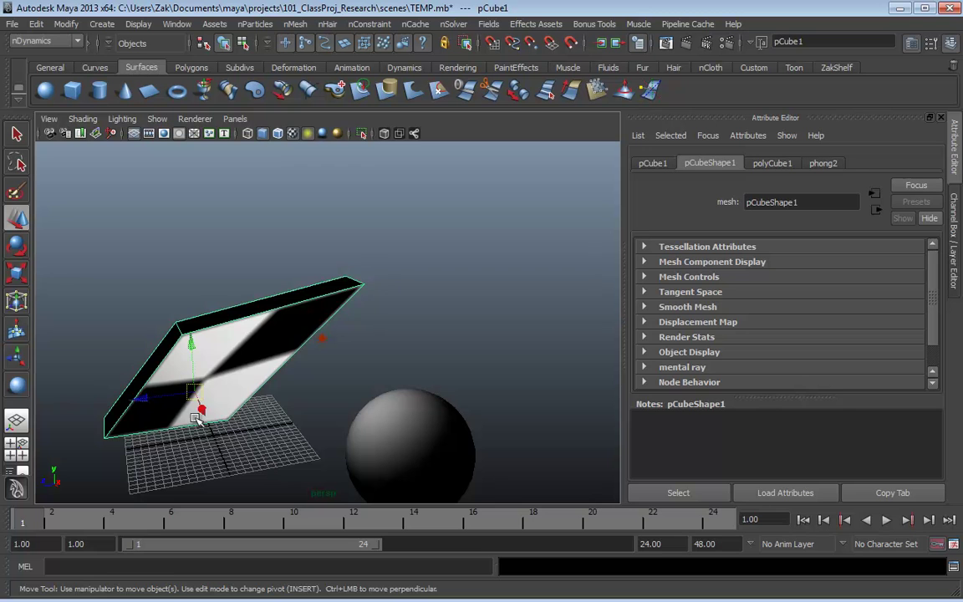
mouse_move(201, 405)
left_mouse_down()
mouse_move(201, 414)
mouse_move(204, 400)
left_mouse_up()
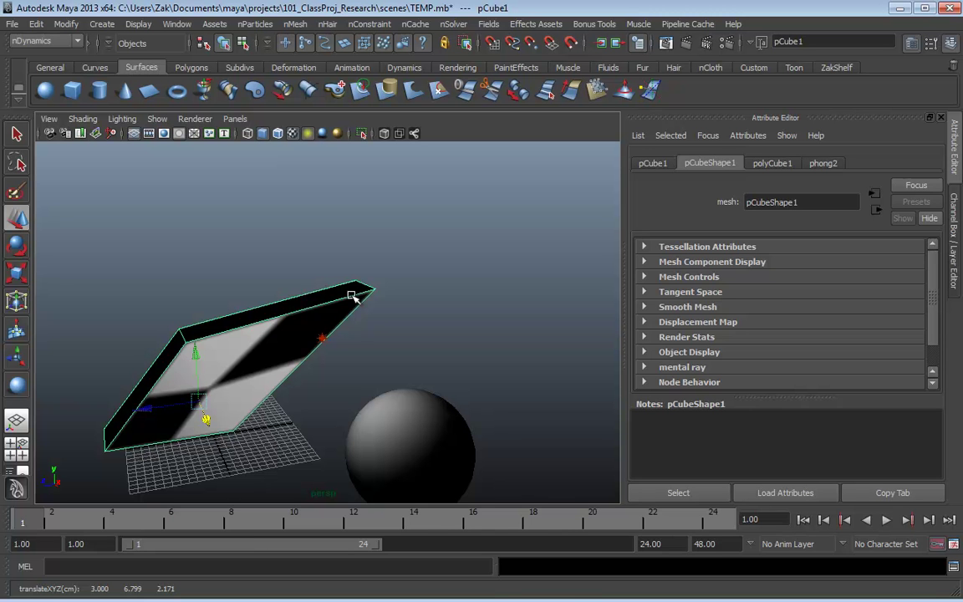
left_click_drag(376, 308, 388, 359, "alt")
left_click(391, 410)
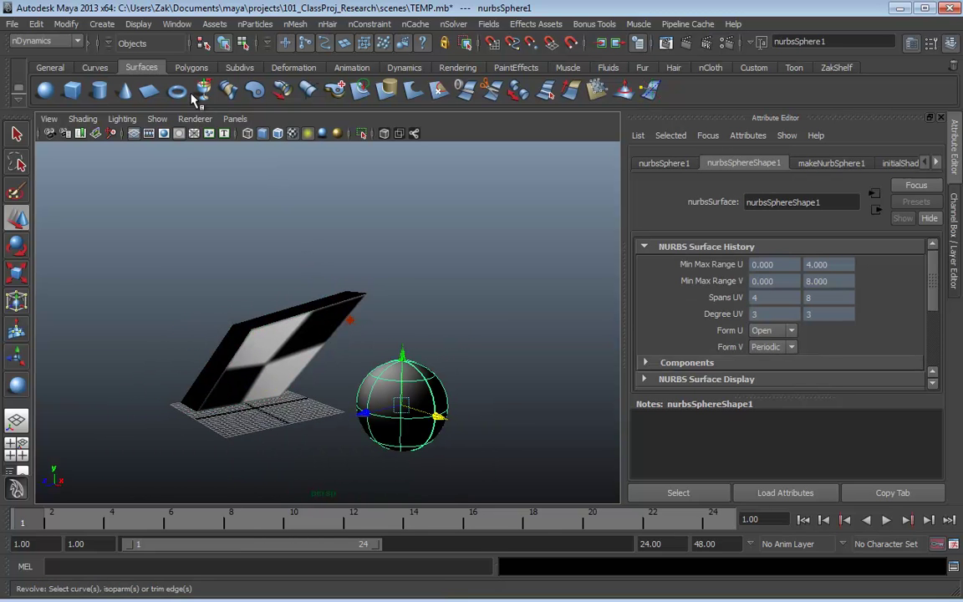
Step: Compare the polygon and NURBS primitive types available for creation, keeping the sphere selected
left_click(102, 24)
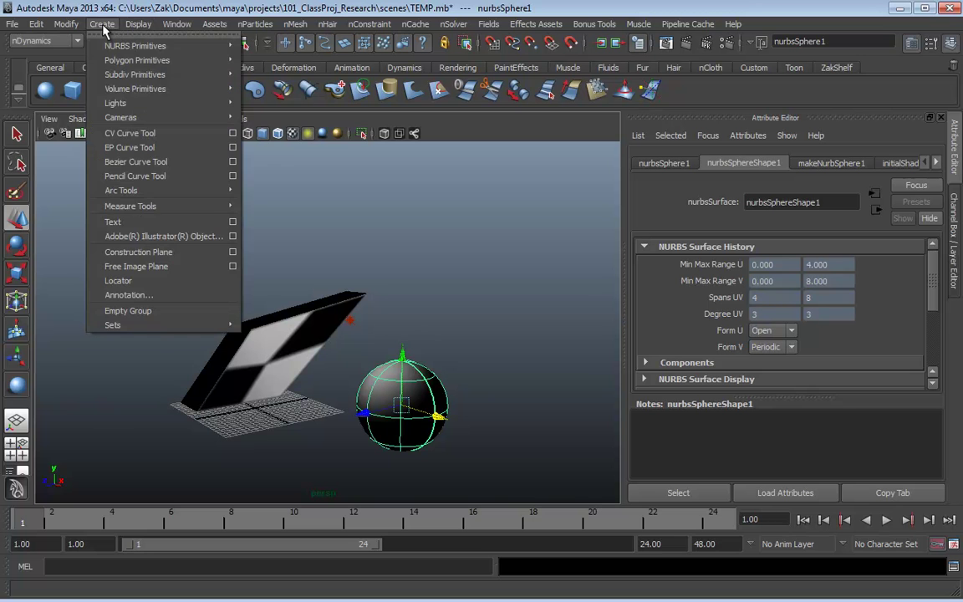
mouse_move(119, 62)
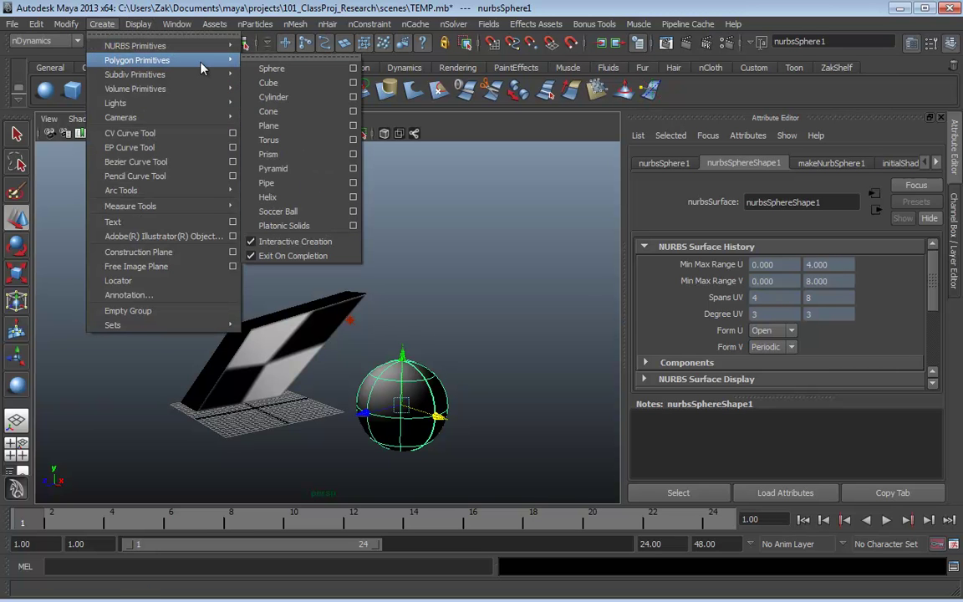
mouse_move(218, 74)
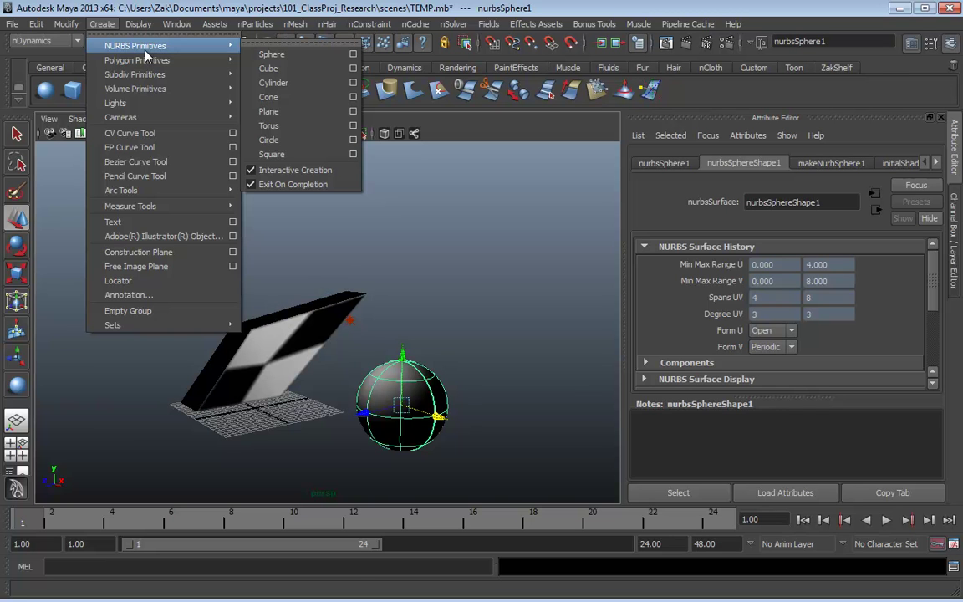
left_click(459, 378)
key("ctrl+z")
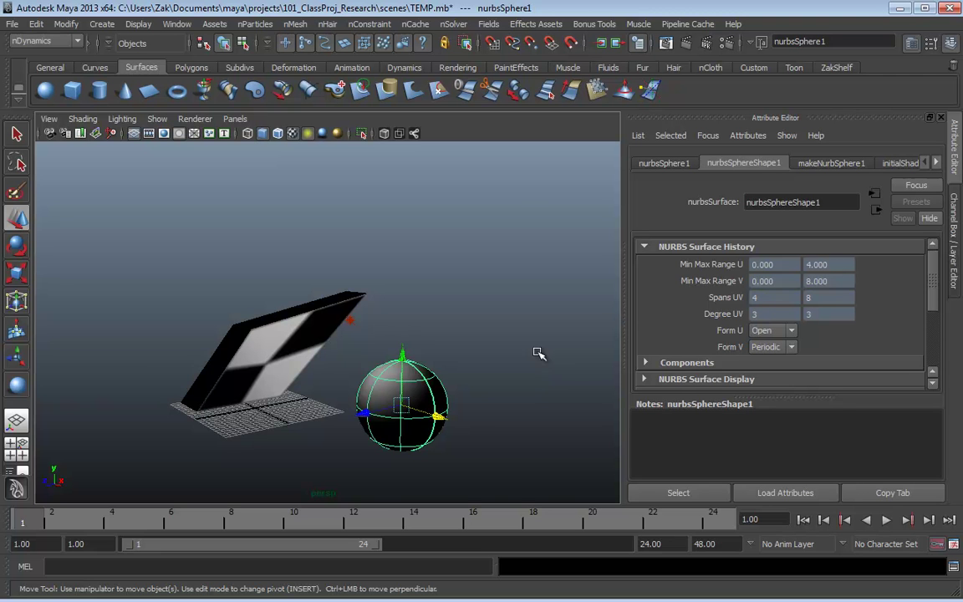
Step: Reselect the NURBS sphere beside the cube and delete it
left_click_drag(462, 333, 368, 323, "alt")
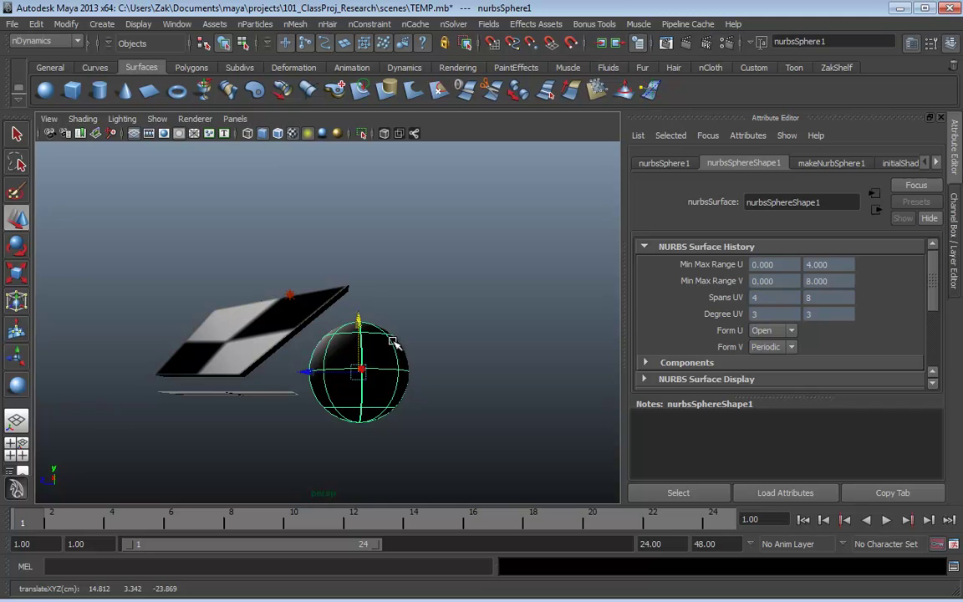
left_click(429, 316)
left_click(374, 387)
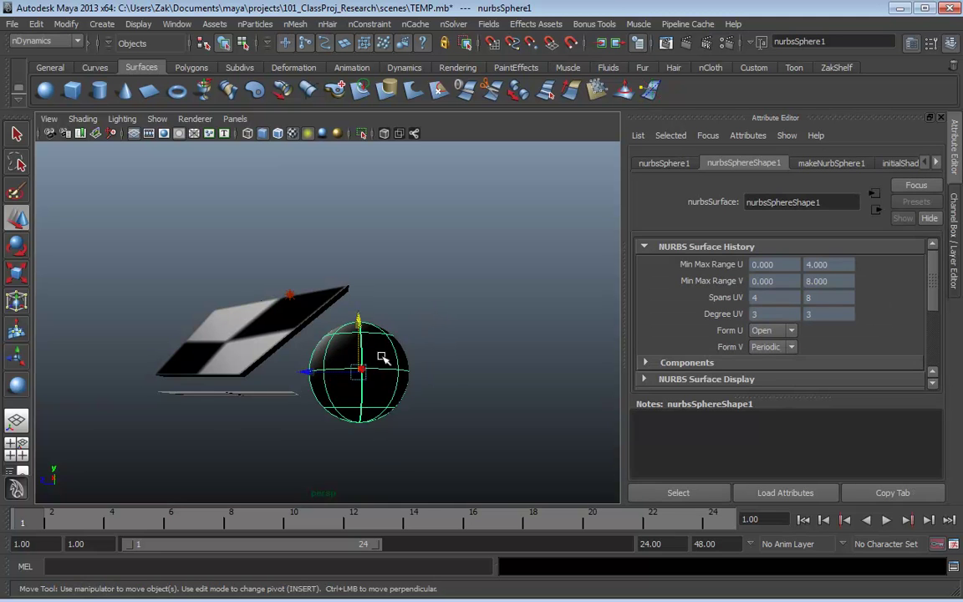
key("Delete")
left_click_drag(383, 357, 493, 362, "alt")
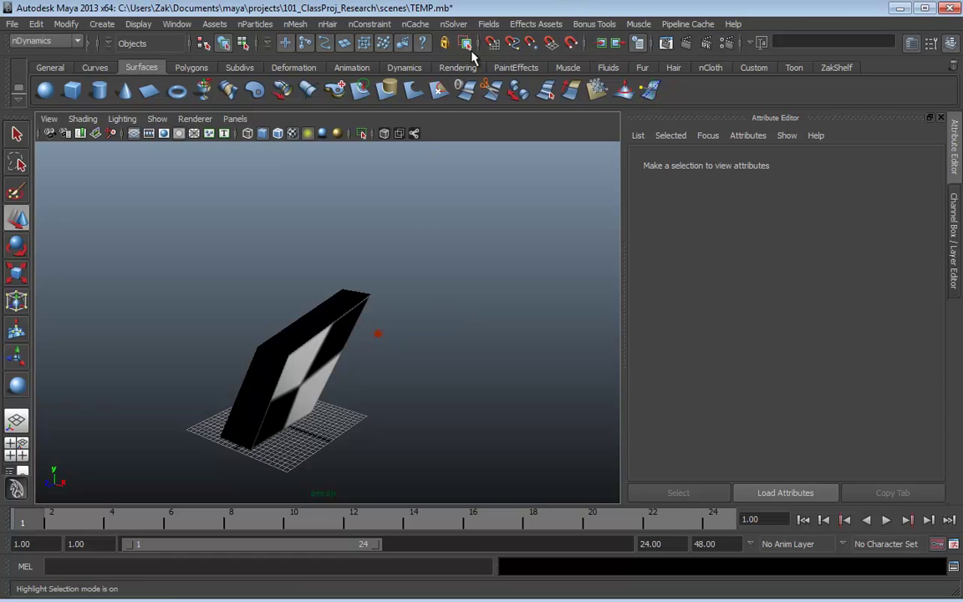
Step: Toggle construction history off and back on
left_click(639, 44)
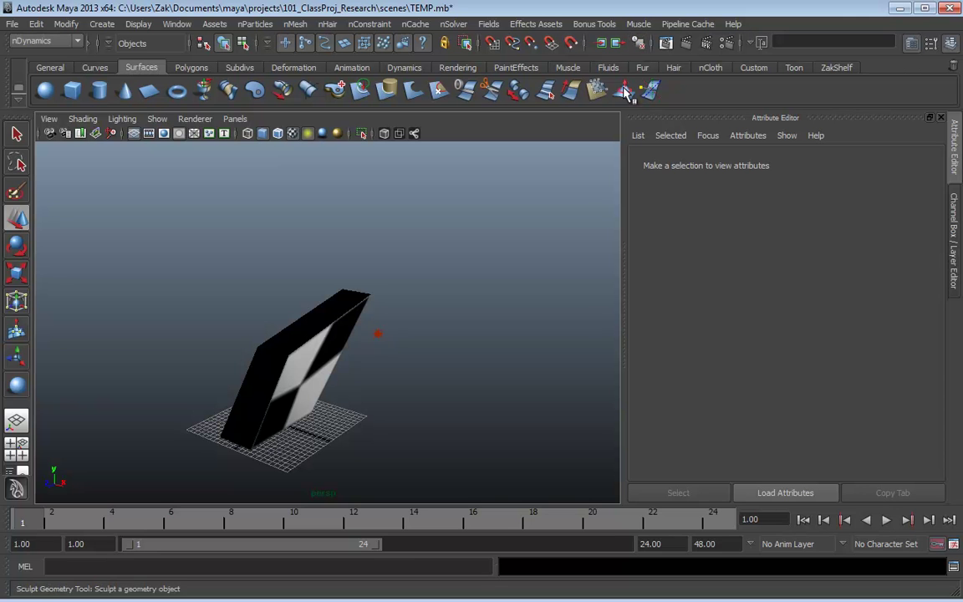
left_click(640, 46)
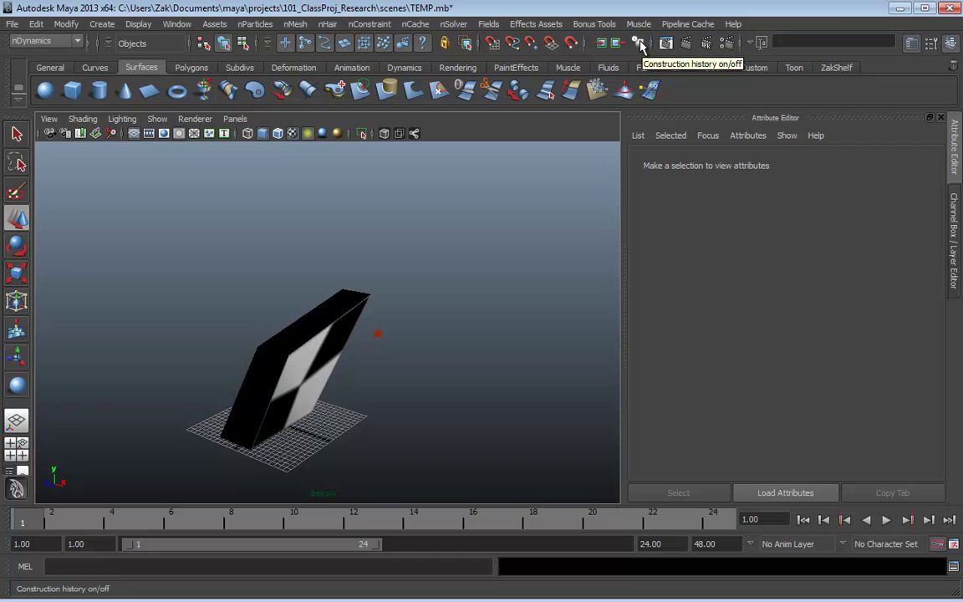
left_click(640, 49)
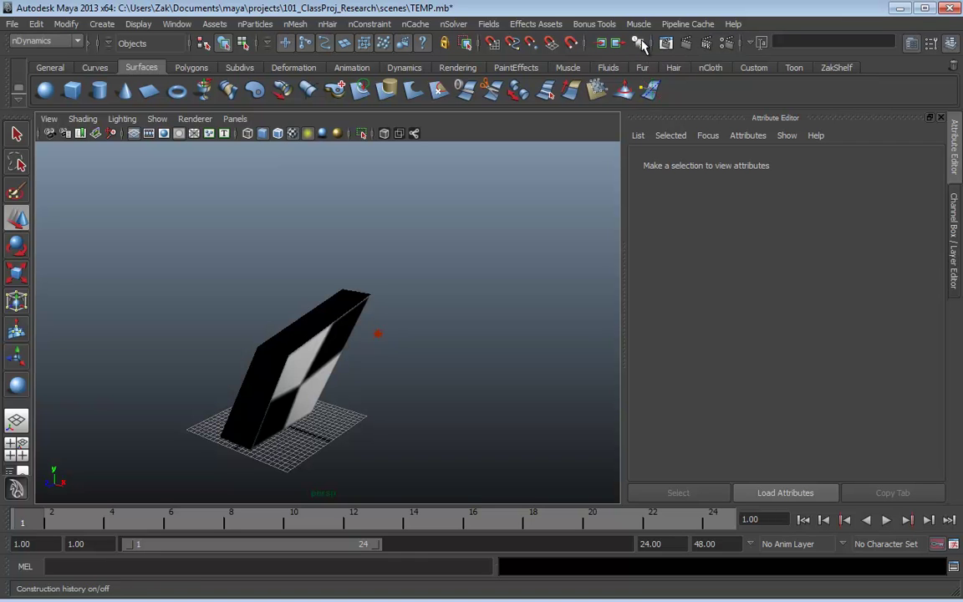
left_click(639, 48)
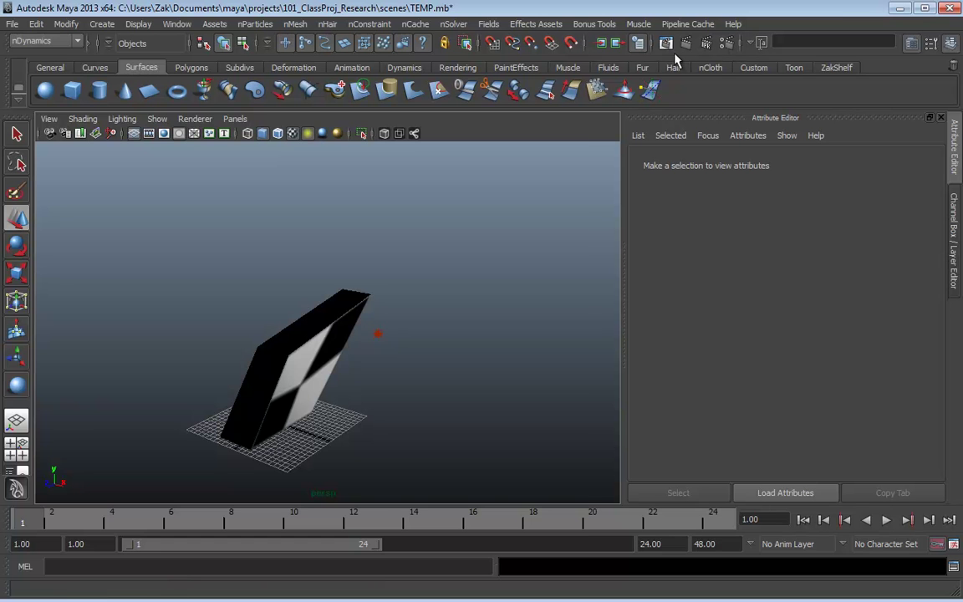
Step: Open and close the empty Render View, and render the current frame with Maya Software before closing the result
left_click(666, 43)
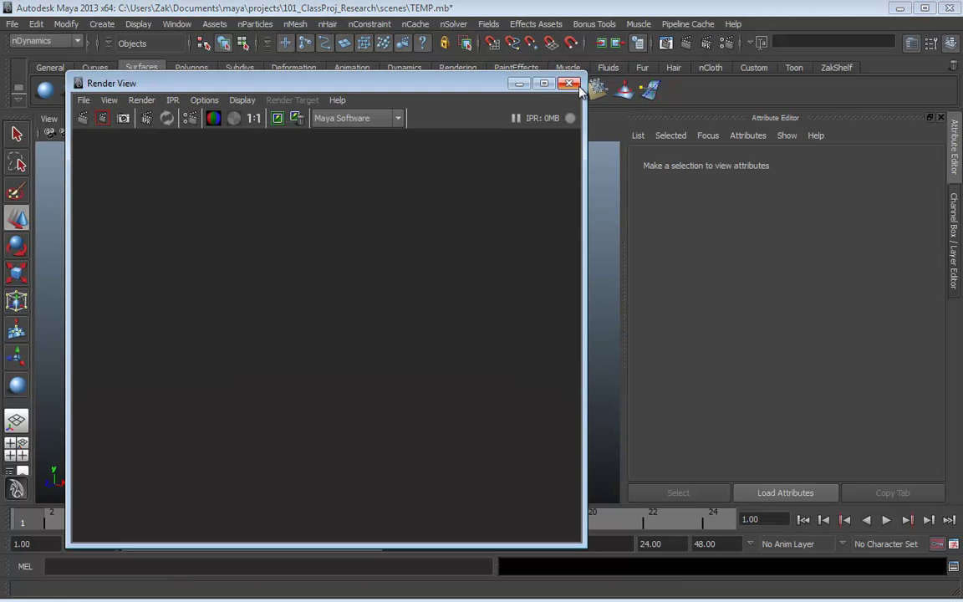
left_click(571, 83)
left_click(686, 42)
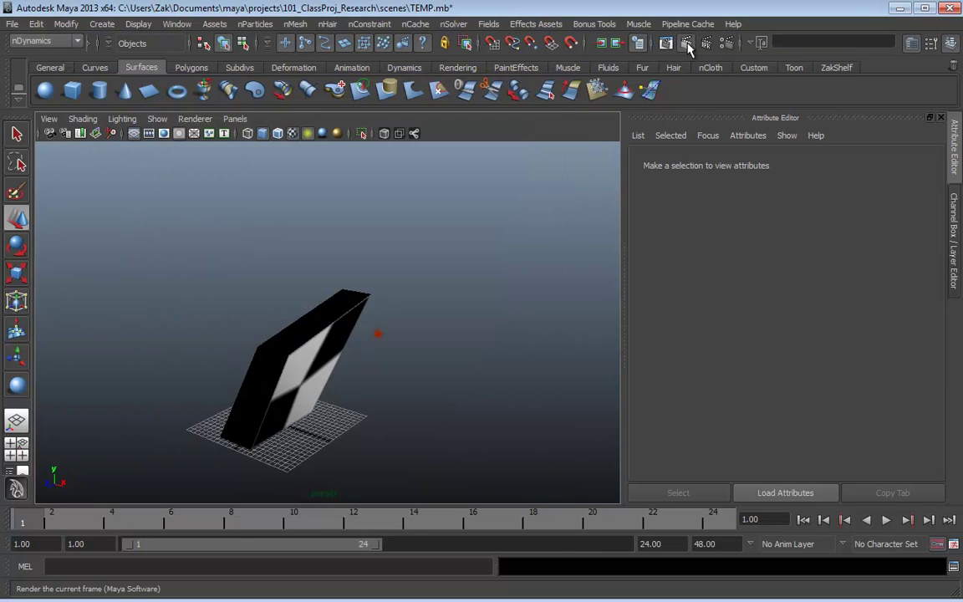
left_click(570, 84)
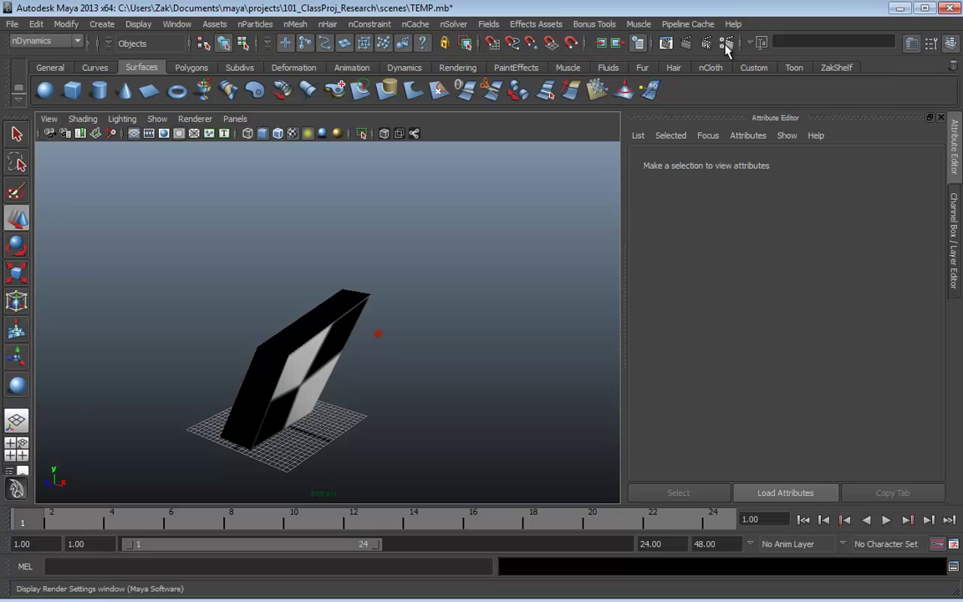
Step: Examine the common options in the Render Settings and close the window
left_click(727, 46)
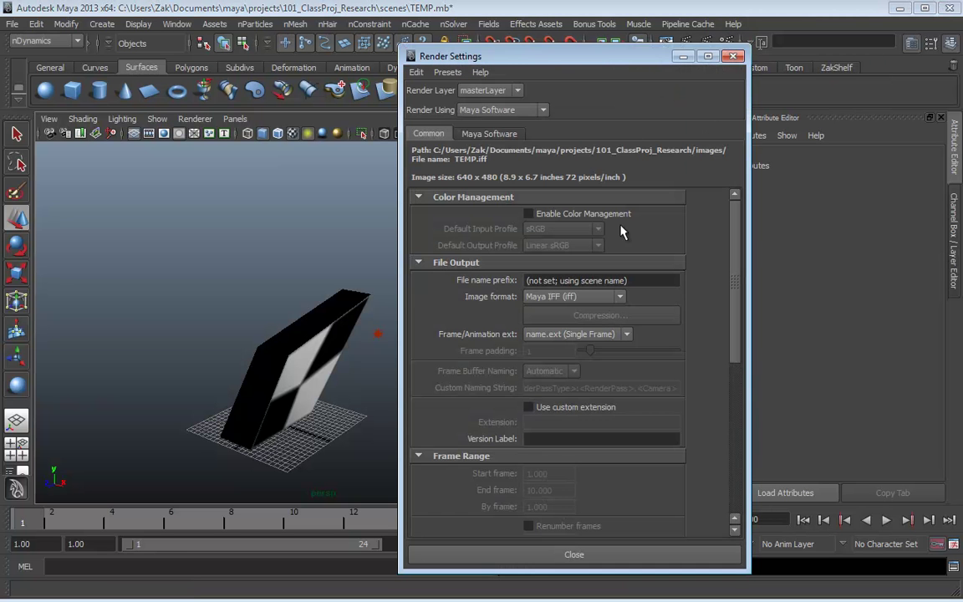
left_click_drag(738, 256, 564, 148)
left_click(734, 56)
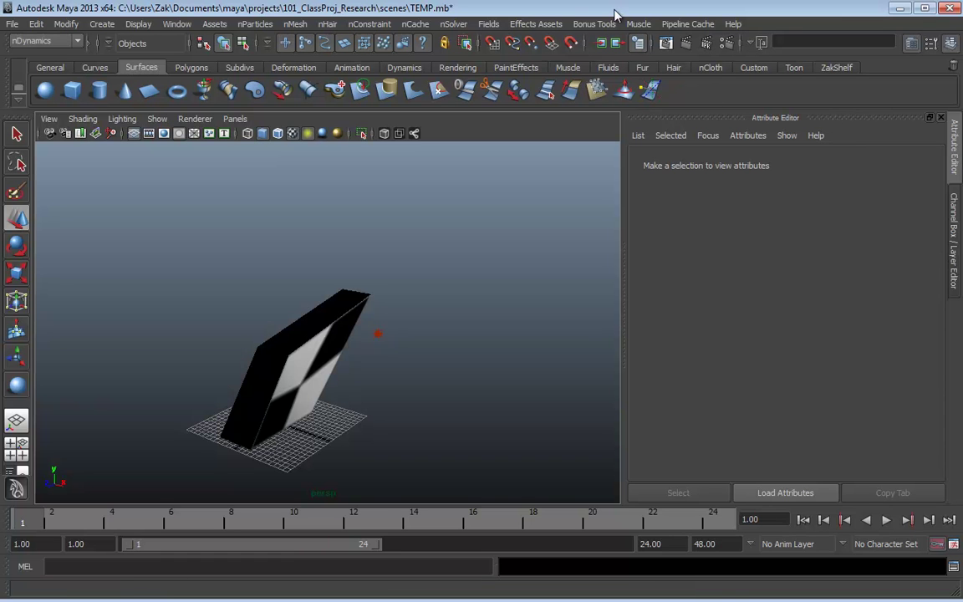
Step: Hide the Attribute Editor and toggle the visibility of the Tool Settings and the Channel Box / Layer Editor
left_click(912, 44)
left_click(932, 45)
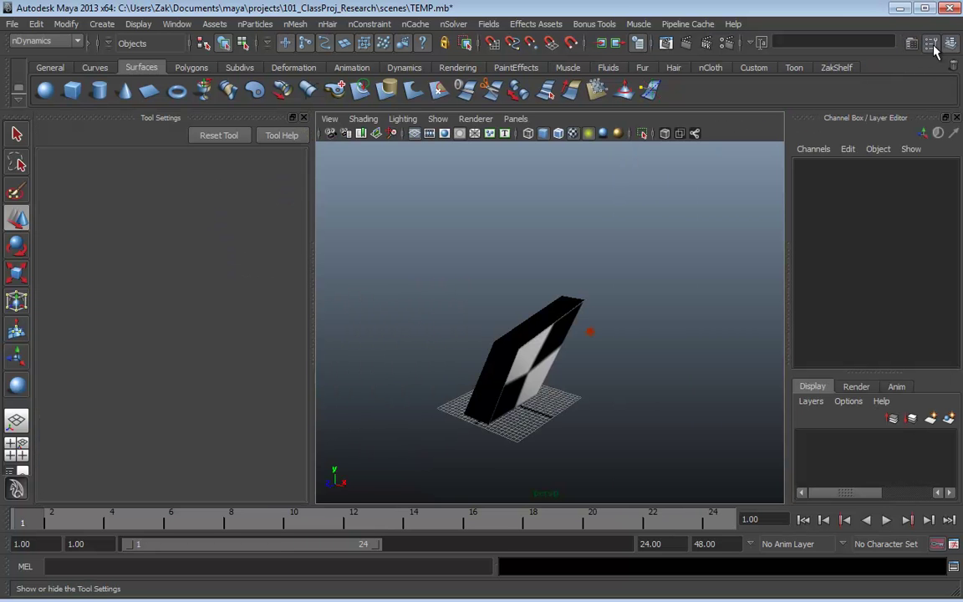
left_click(932, 45)
left_click(951, 44)
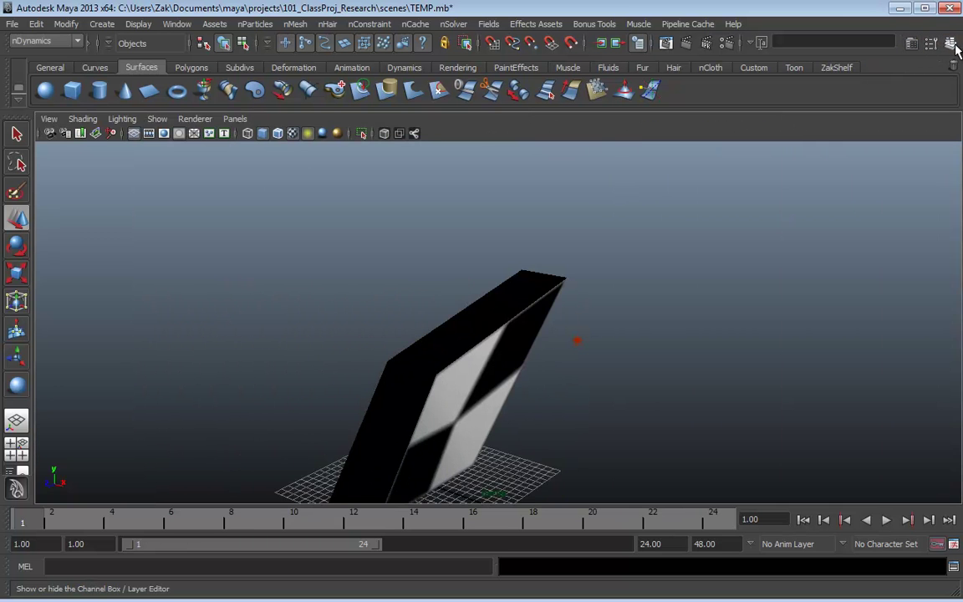
left_click(953, 46)
Step: Reopen the Attribute Editor and alternate between it and the Channel Box / Layer Editor, ending on the Channel Box
left_click(913, 44)
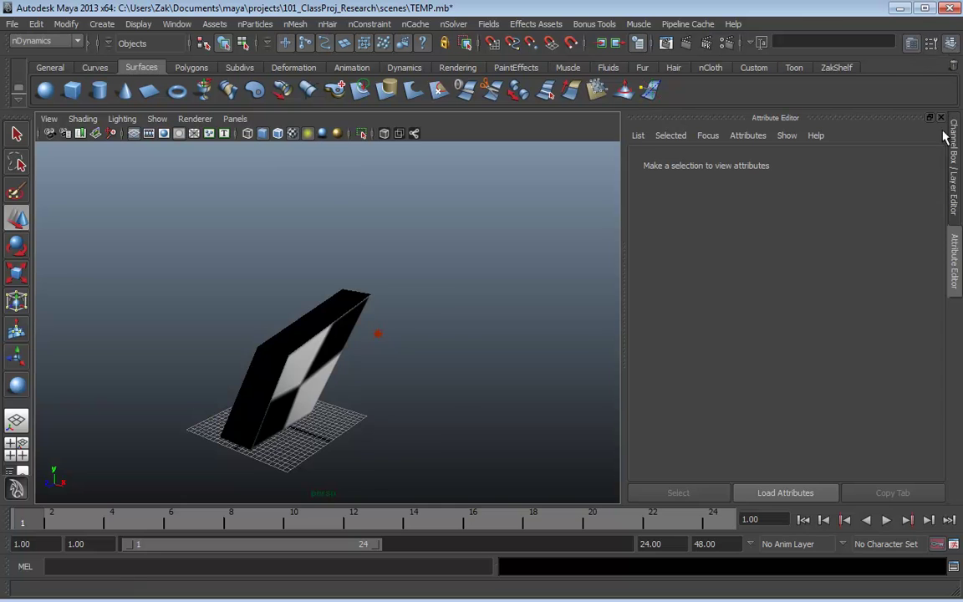
left_click(953, 163)
left_click(953, 250)
left_click(952, 247)
left_click(953, 247)
left_click(953, 246)
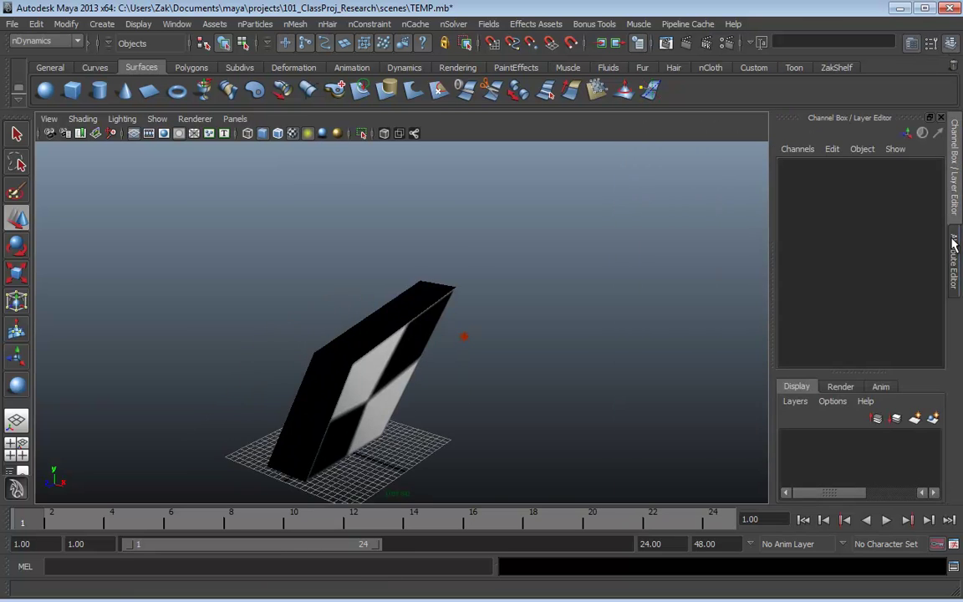
left_click(959, 249)
left_click(954, 206)
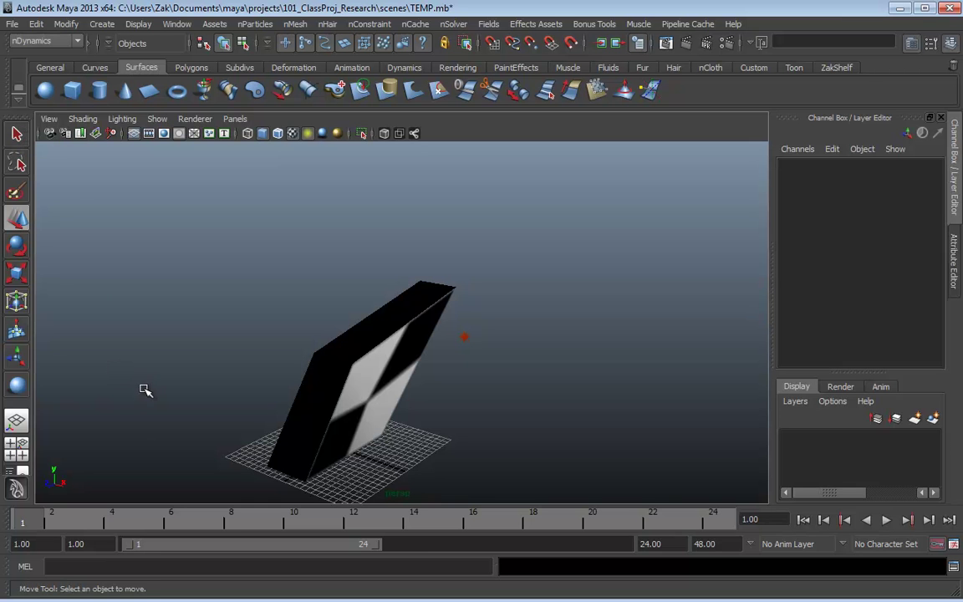
Step: Use the Lasso Tool to select the deformed cube and the point light together
left_click(16, 133)
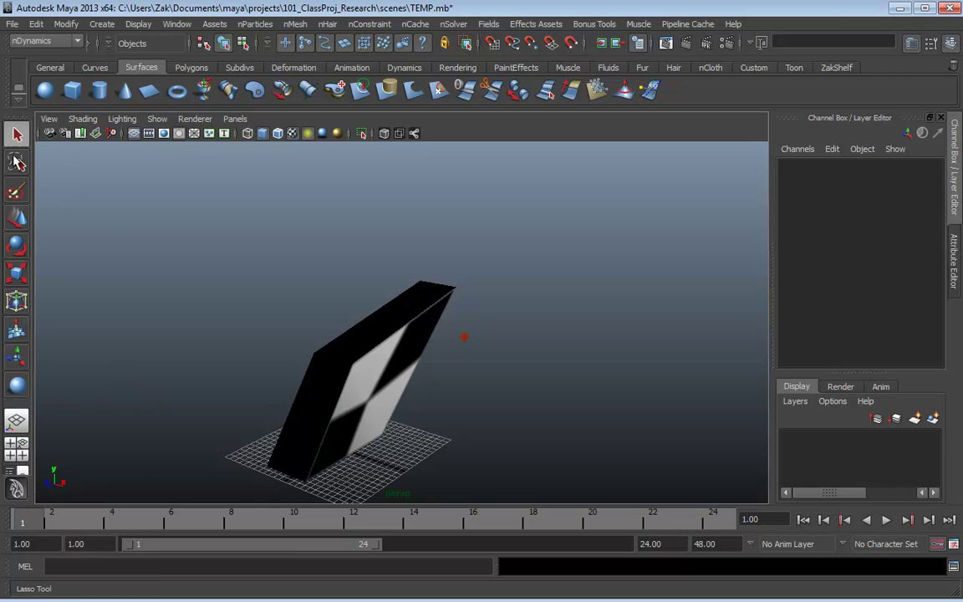
left_click(16, 162)
mouse_move(268, 224)
left_mouse_down()
mouse_move(181, 337)
mouse_move(367, 294)
mouse_move(541, 400)
mouse_move(329, 286)
left_mouse_up()
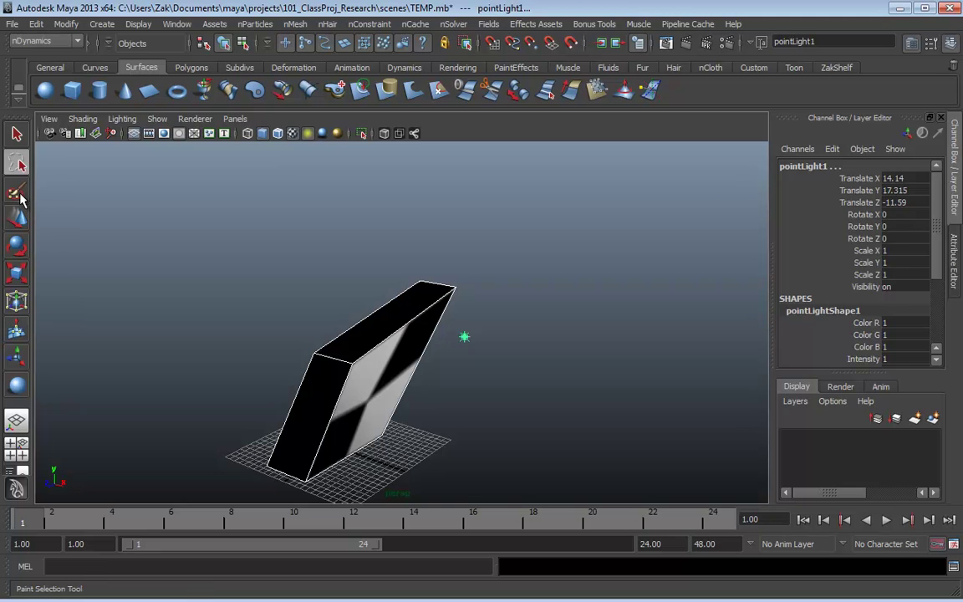
Step: Paint-select the deformed cube's upper vertices, resize the brush, and deselect all but the two vertices on its near upper edge
left_click(17, 192)
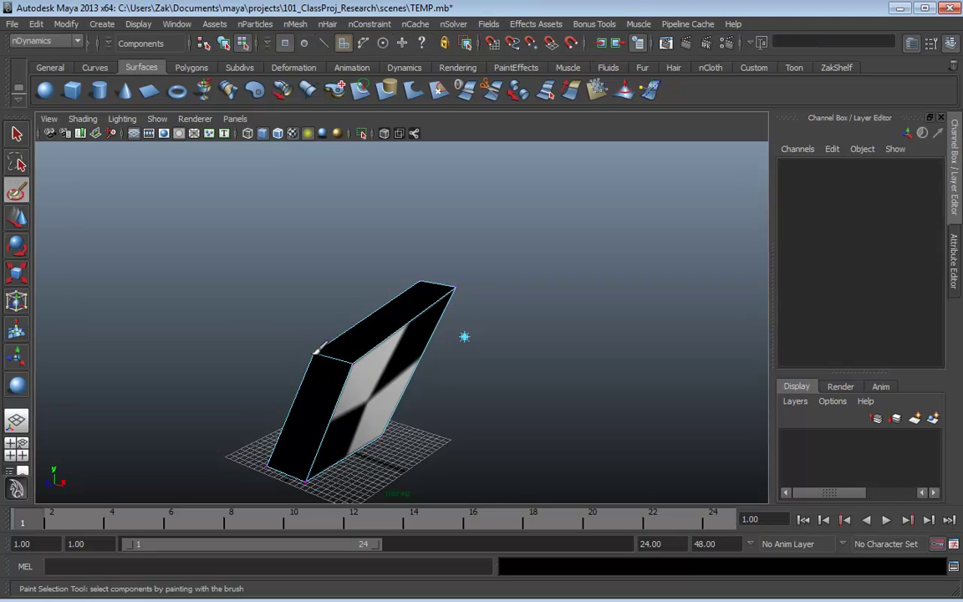
left_click_drag(370, 383, 360, 378)
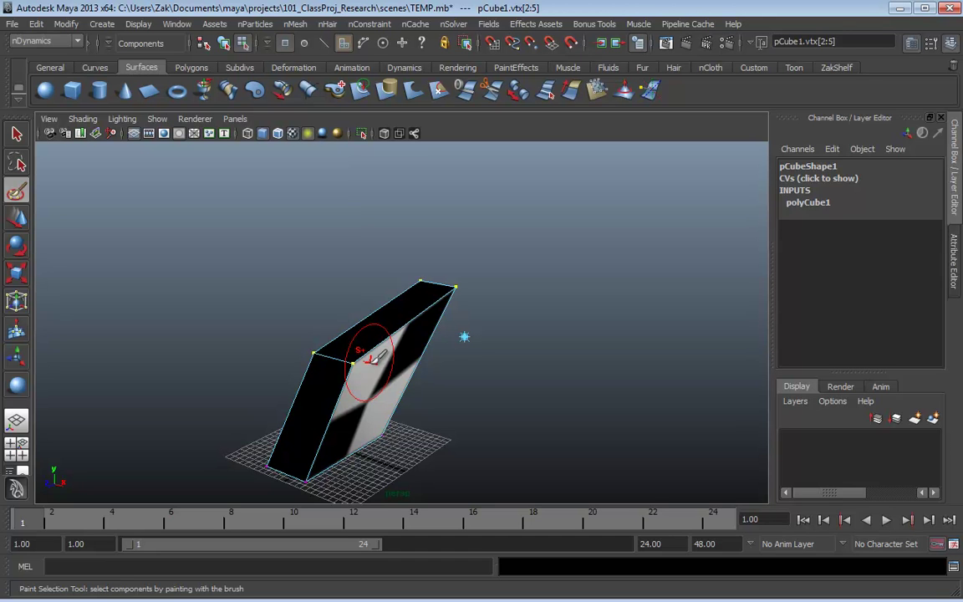
key("b")
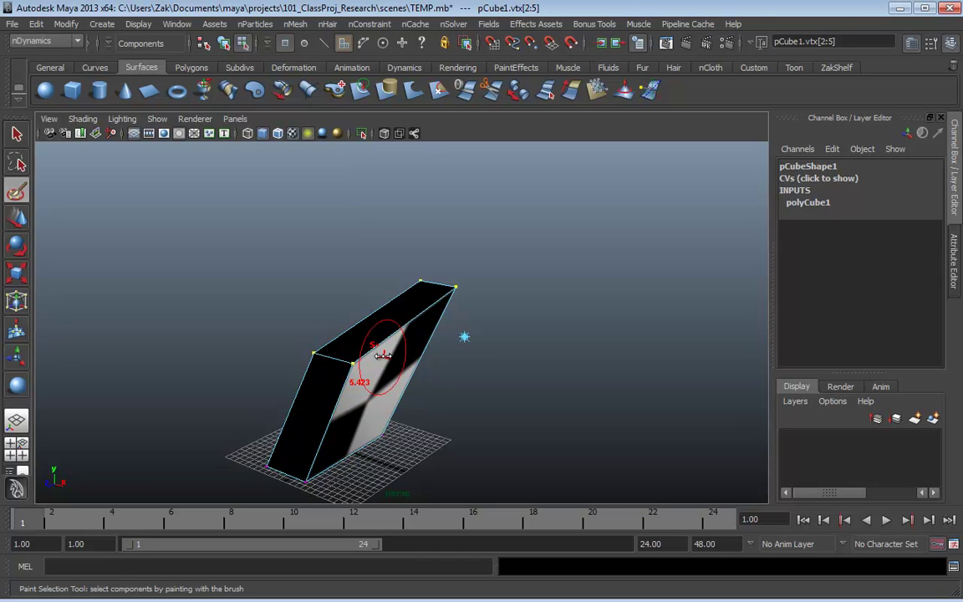
mouse_move(377, 338)
left_mouse_down()
mouse_move(368, 327)
mouse_move(381, 320)
mouse_move(368, 320)
left_mouse_up()
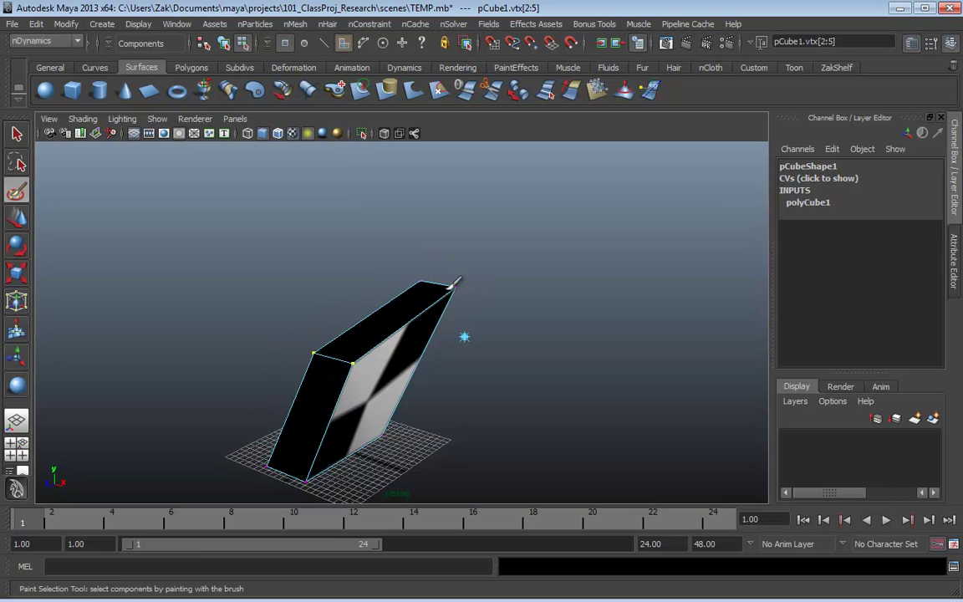
mouse_move(447, 293)
left_mouse_down("ctrl")
mouse_move(318, 359)
mouse_move(338, 365)
left_mouse_up("ctrl")
left_click(322, 355)
Step: Cycle through the Move, Rotate and Scale tools on the selected vertices to compare their manipulators, ending on Scale
left_click(17, 217)
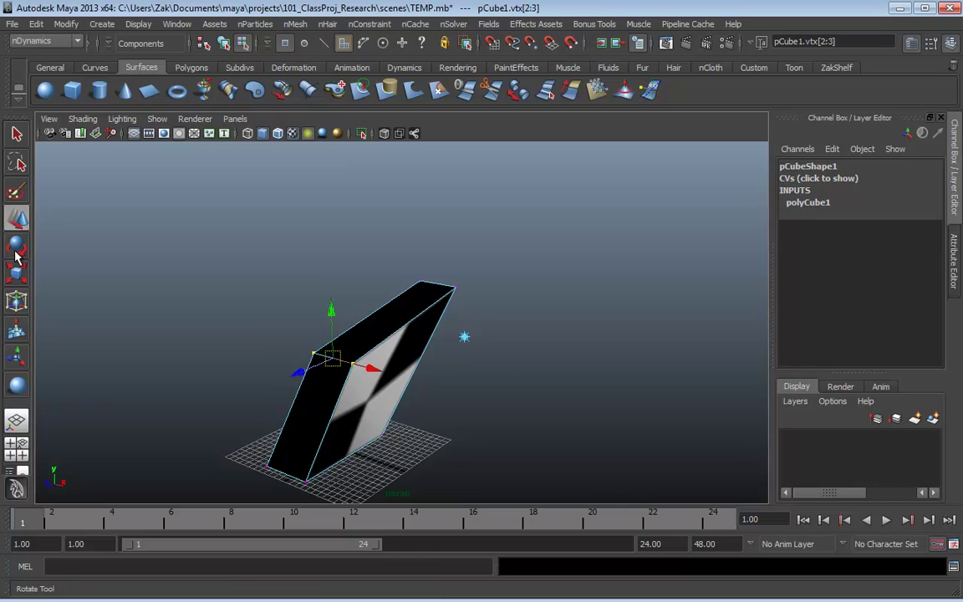
left_click(16, 249)
left_click(16, 273)
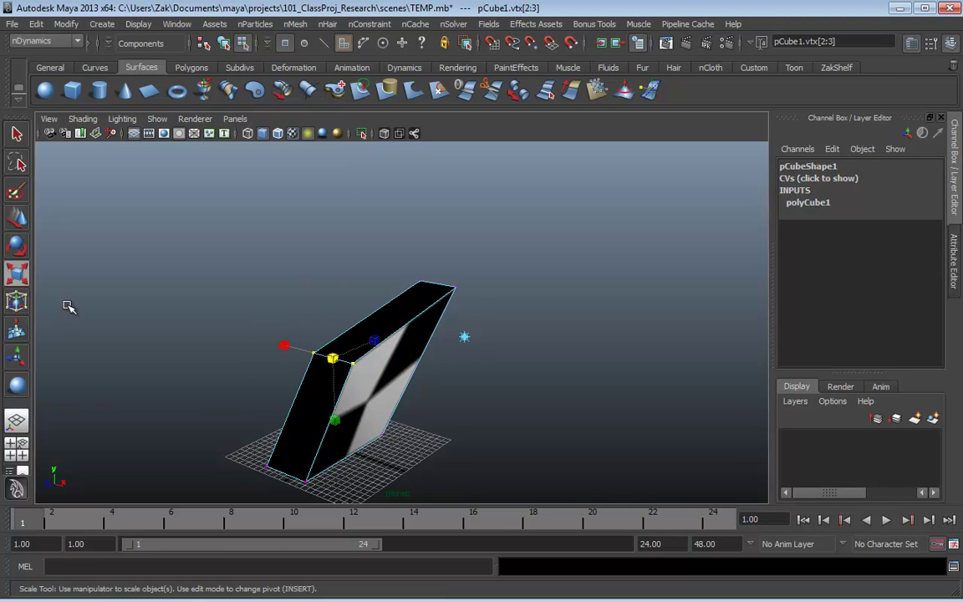
key("w")
key("e")
key("r")
key("w")
key("r")
key("w")
key("e")
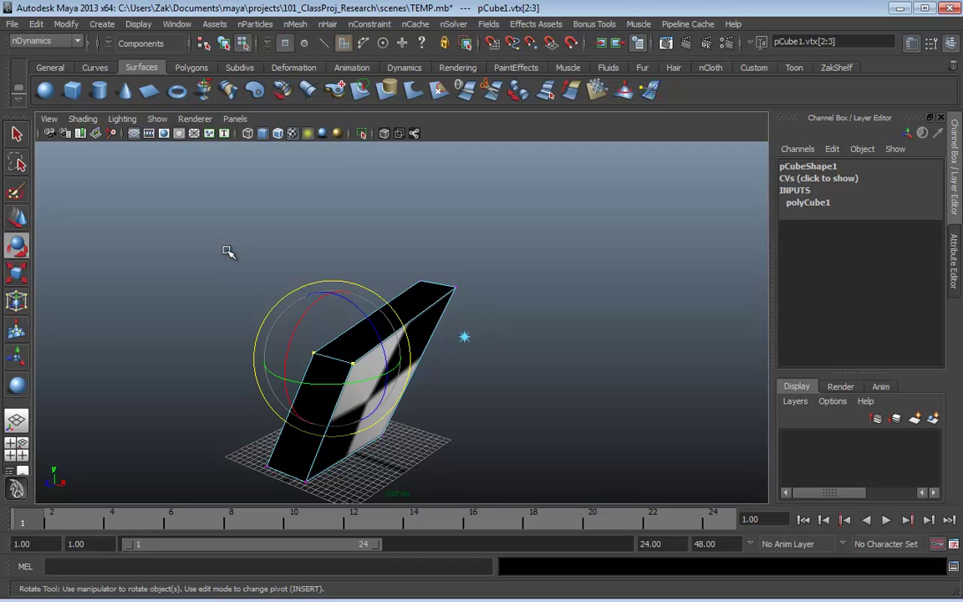
key("r")
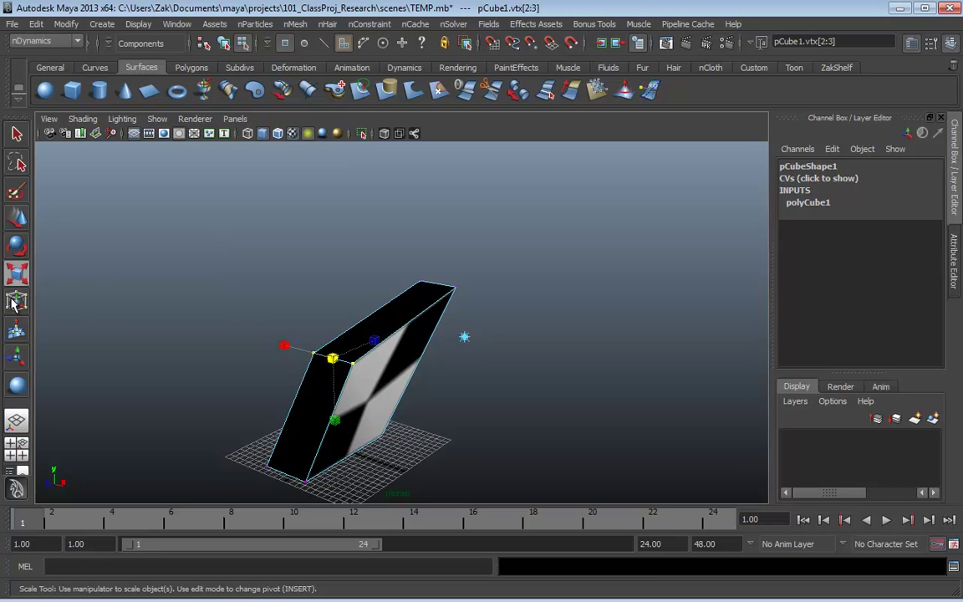
Step: Return to object mode, select the deformed cube and activate the Universal Manipulator on it
key("F8")
left_click(327, 291)
left_click(333, 318)
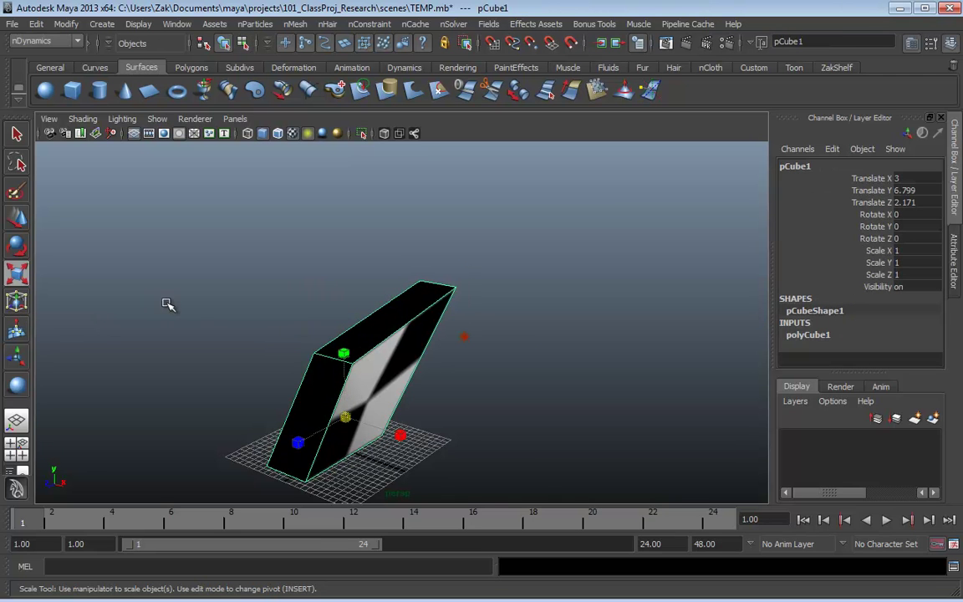
left_click(17, 303)
left_click(17, 303)
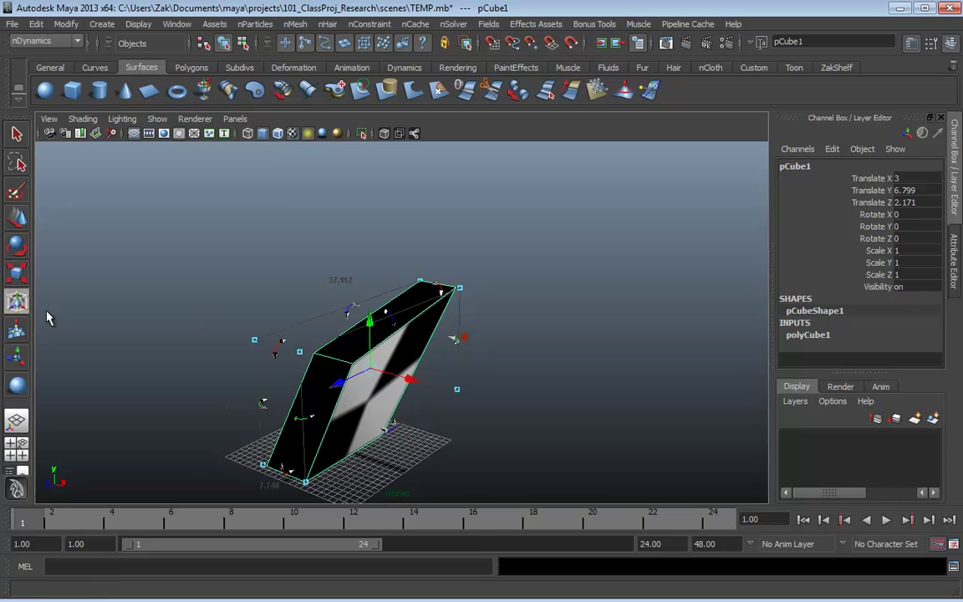
Step: Scale the cube with the Universal Manipulator's handles to about 0.688 in Z and 1.236 in X
left_click_drag(266, 295, 314, 299, "alt")
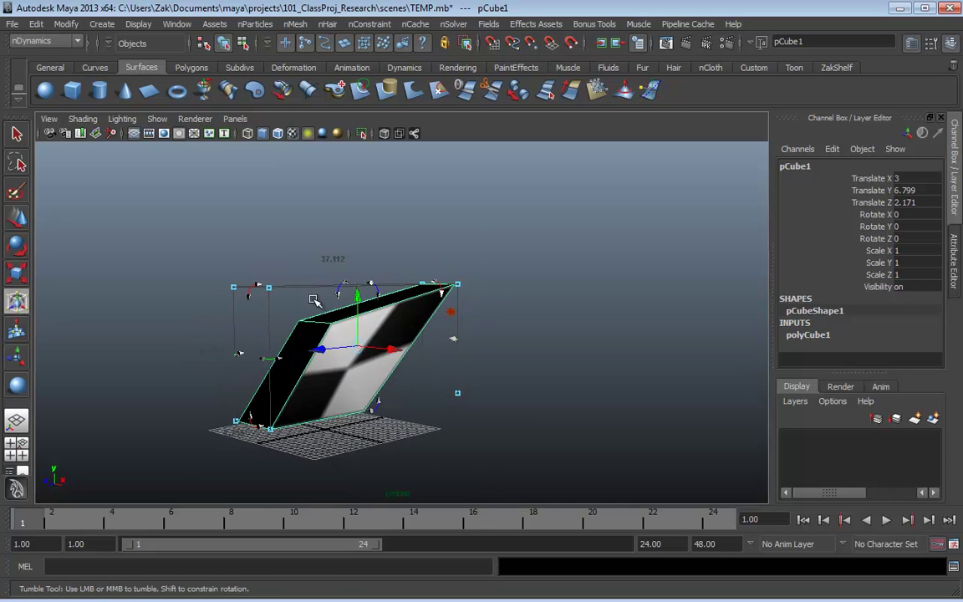
left_click_drag(455, 360, 449, 383, "alt")
left_click_drag(543, 319, 497, 426, "alt")
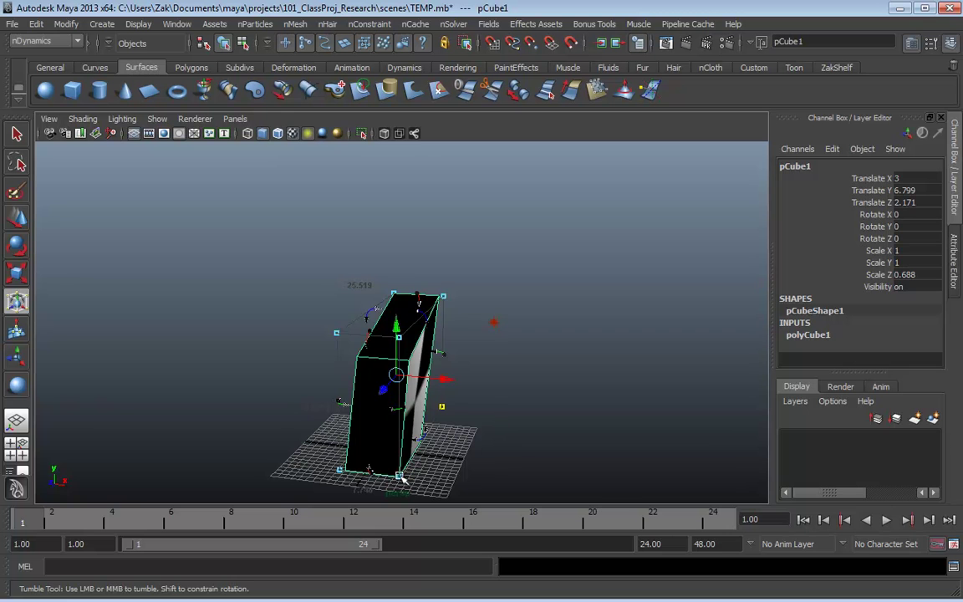
mouse_move(401, 476)
left_mouse_down()
mouse_move(458, 534)
mouse_move(413, 473)
left_mouse_up()
left_click_drag(441, 350, 455, 293)
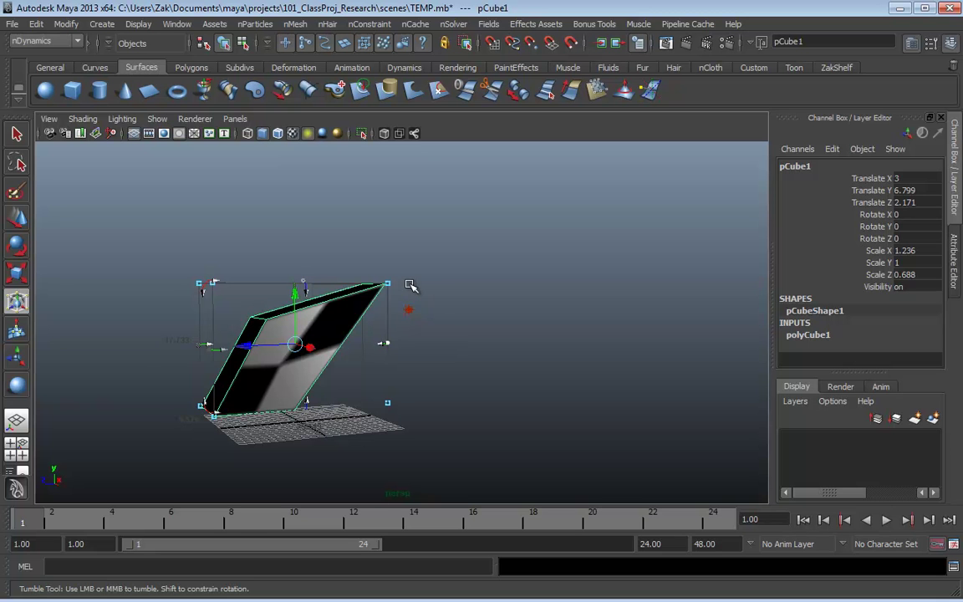
Step: Try scaling and rotating the cube further with the Universal Manipulator's handles, and undo both changes
left_click_drag(368, 259, 329, 298, "alt")
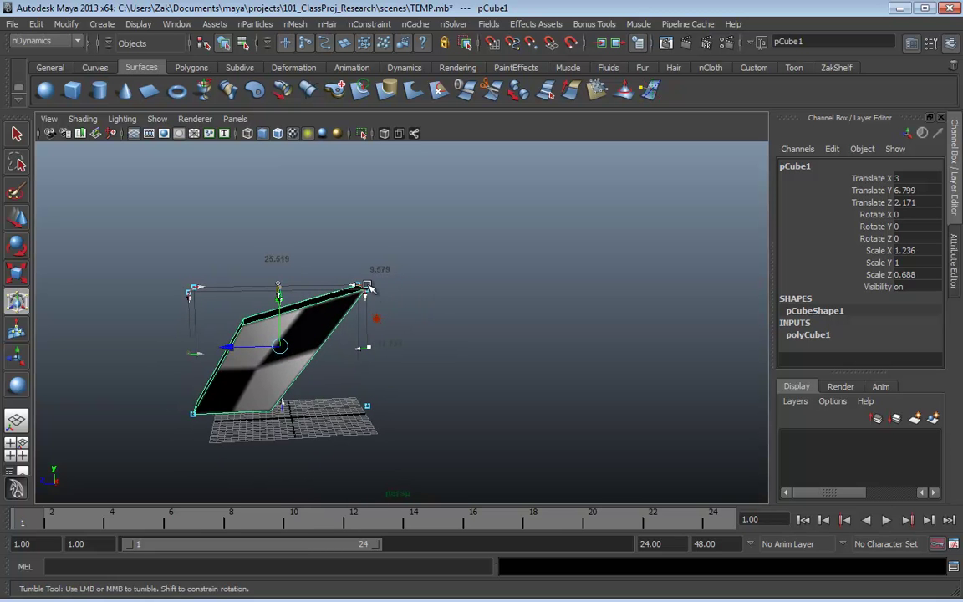
left_click_drag(399, 274, 275, 246, "alt")
key("shift+z")
key("z")
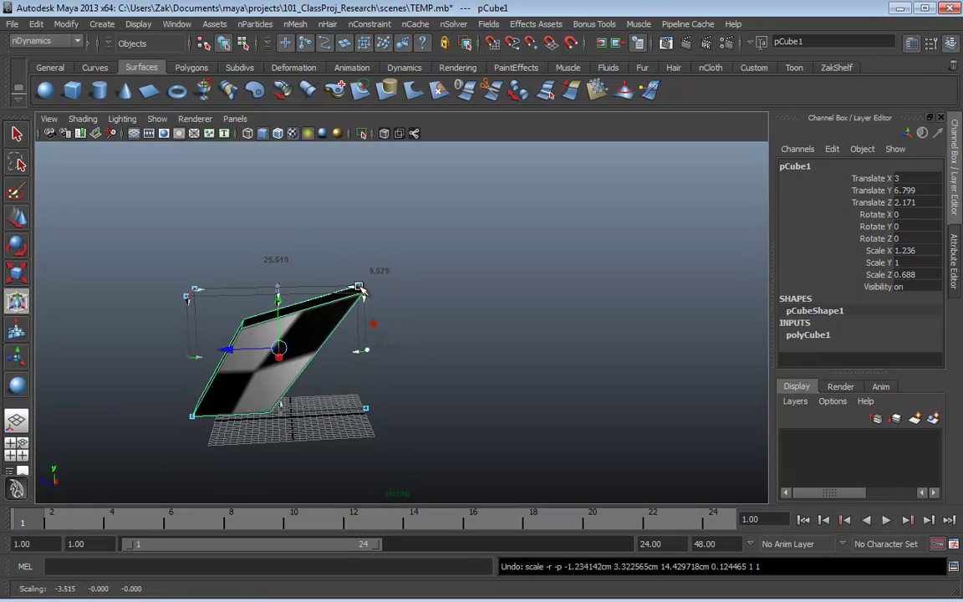
left_click_drag(360, 287, 76, 232, "alt")
key("z")
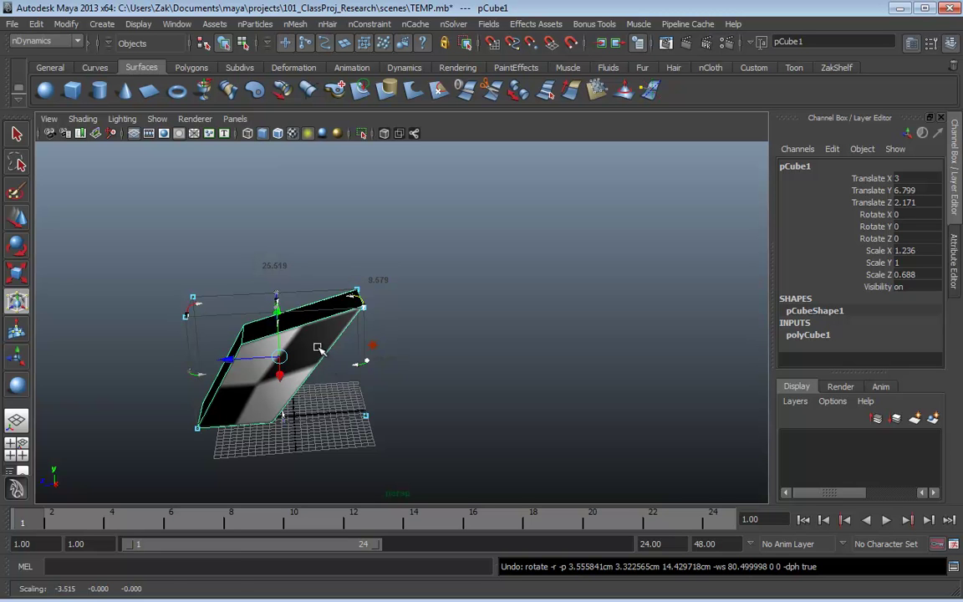
left_click_drag(318, 347, 117, 301, "alt")
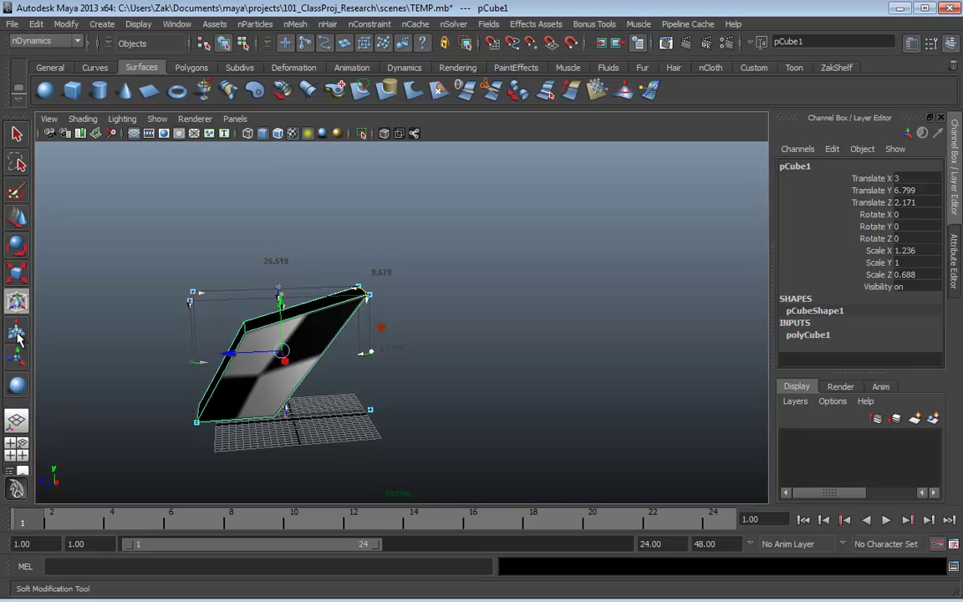
Step: Try the Soft Modification Tool on the cube and undo the deformer it adds
left_click(17, 333)
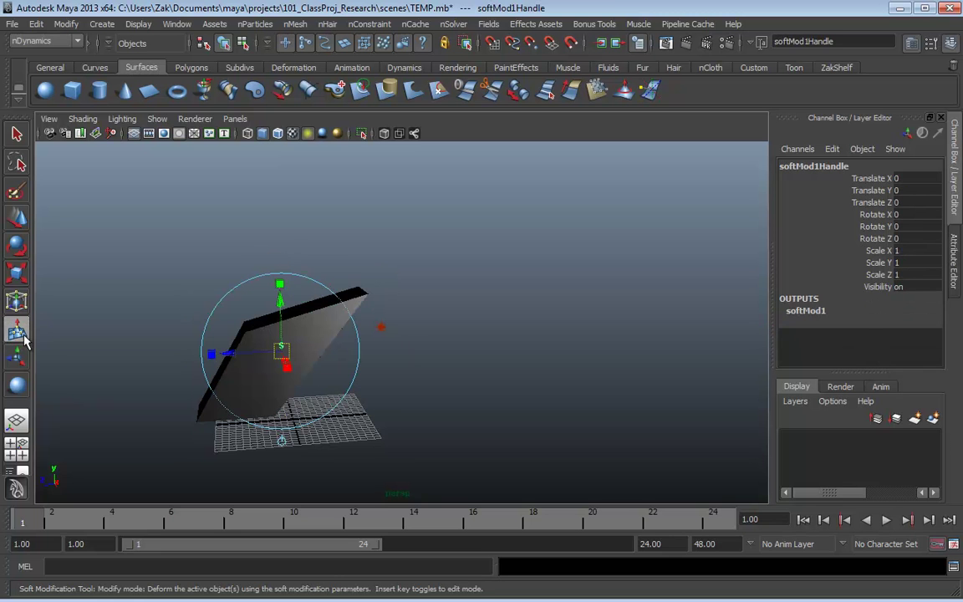
key("ctrl+z")
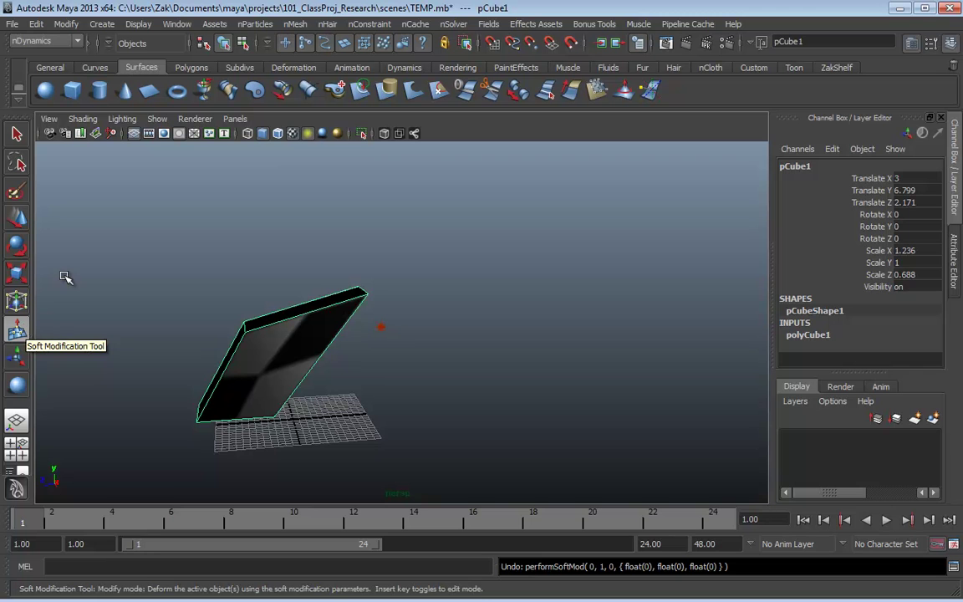
left_click(17, 333)
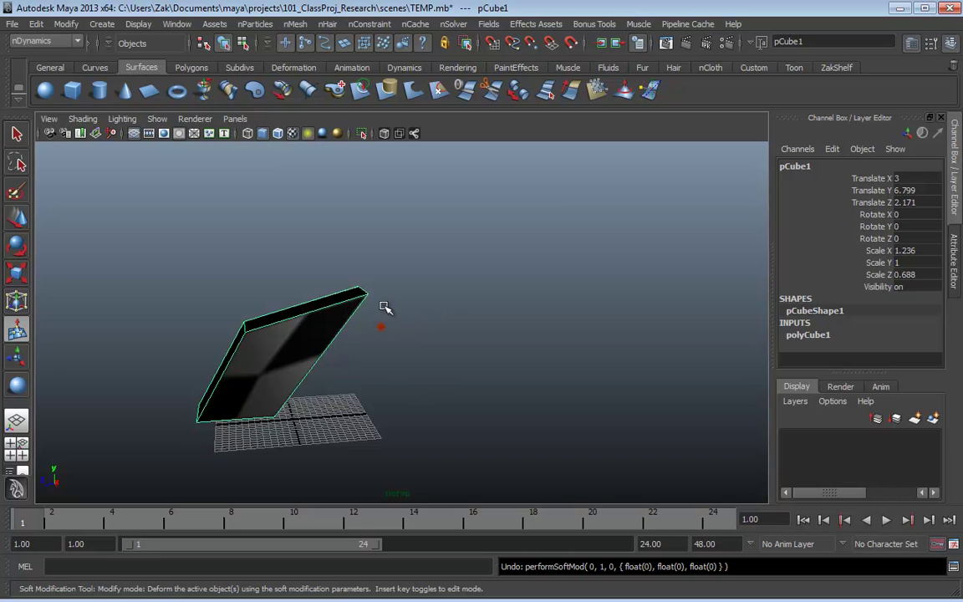
Step: Create a polygon plane about 40 by 45 units on the ground beside the cube
left_click_drag(473, 330, 580, 301, "alt")
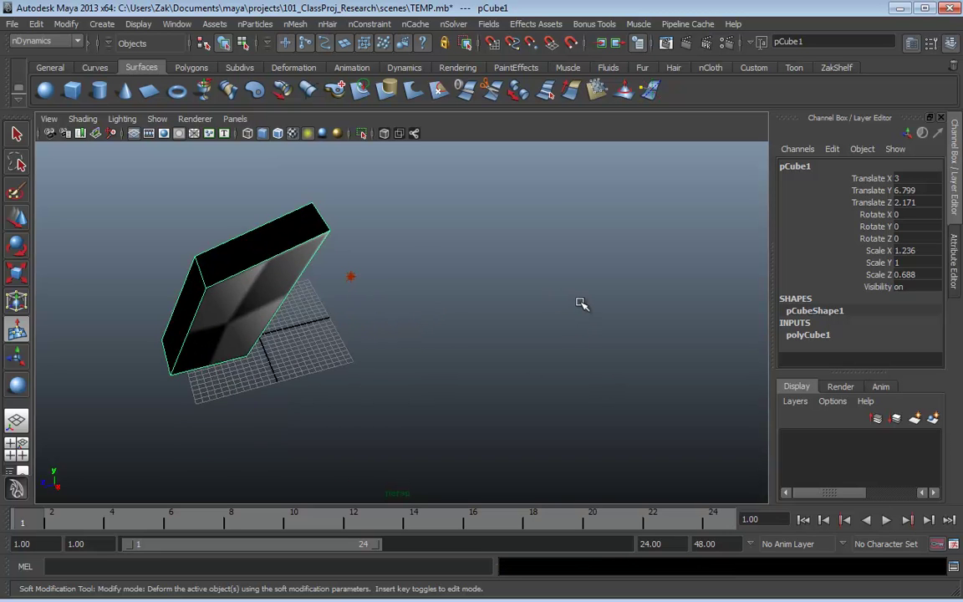
left_click(202, 69)
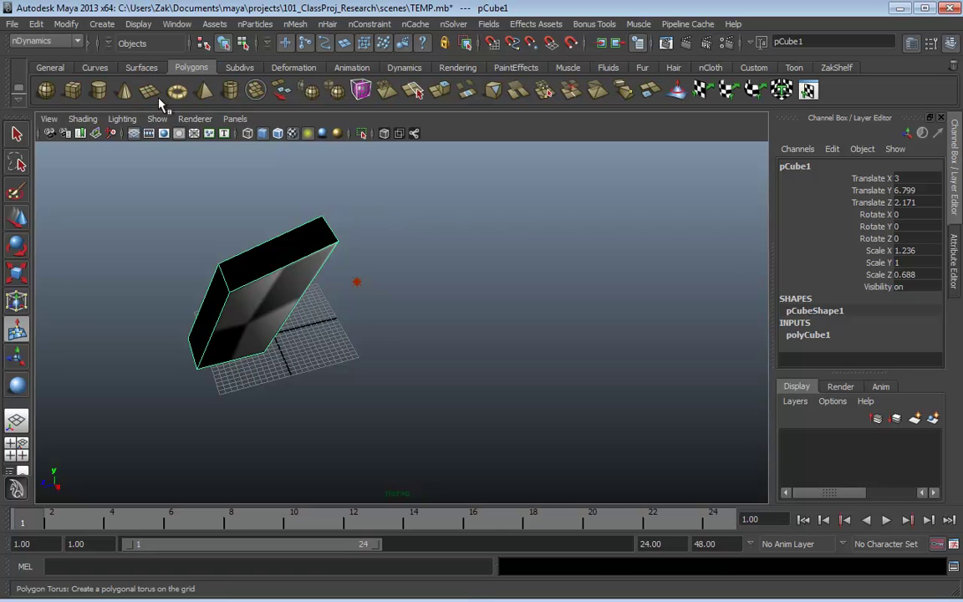
left_click(147, 88)
left_click_drag(419, 313, 740, 385)
left_click(564, 327)
middle_click_drag(563, 327, 421, 307, "alt")
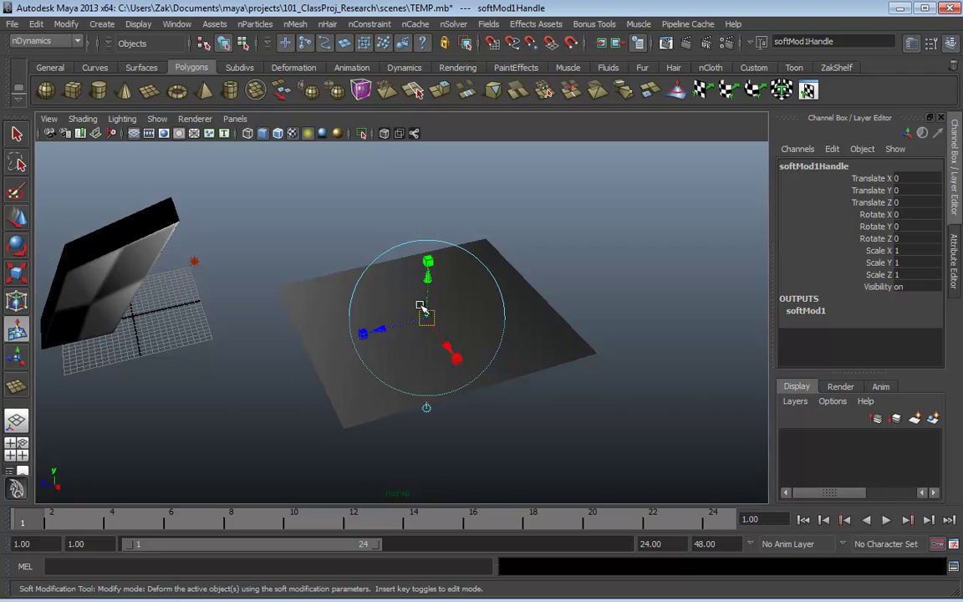
Step: Display the scene with textured shading and undo the soft modification applied to the new plane
key("6")
left_click(805, 310)
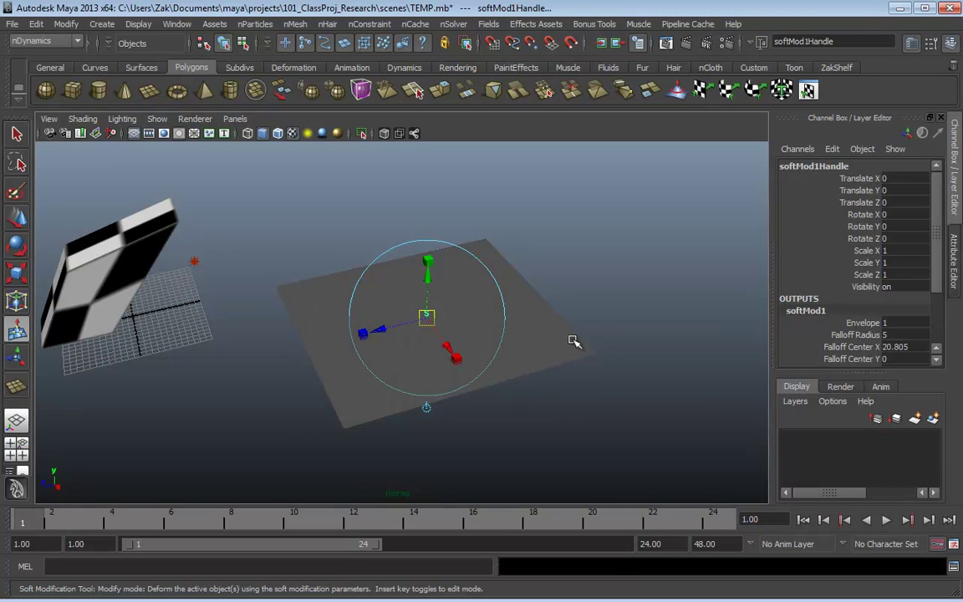
key("ctrl+z")
key("ctrl+z")
key("ctrl+z")
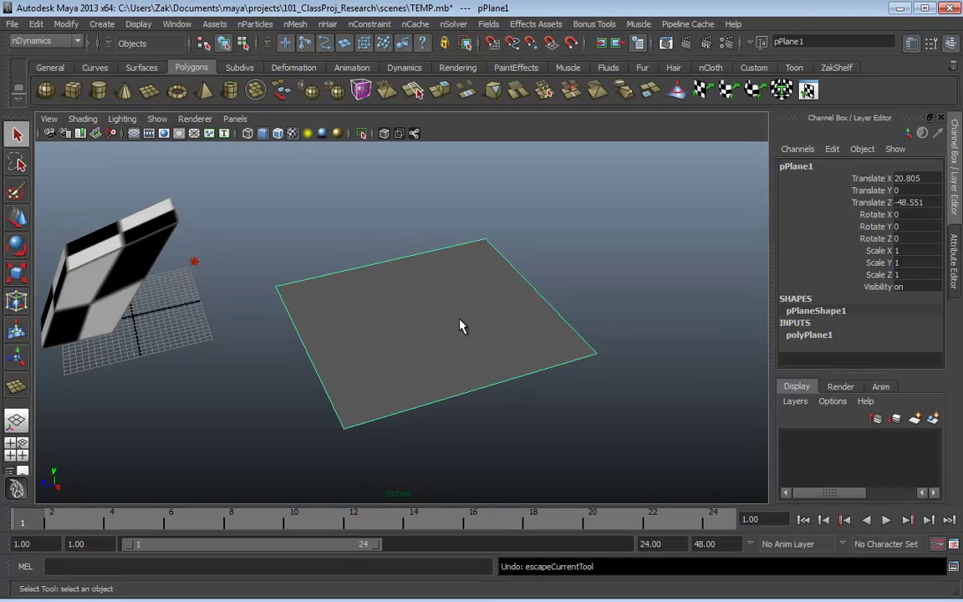
Step: Set the polygon plane's width and height subdivisions to 37 each
left_click(18, 160)
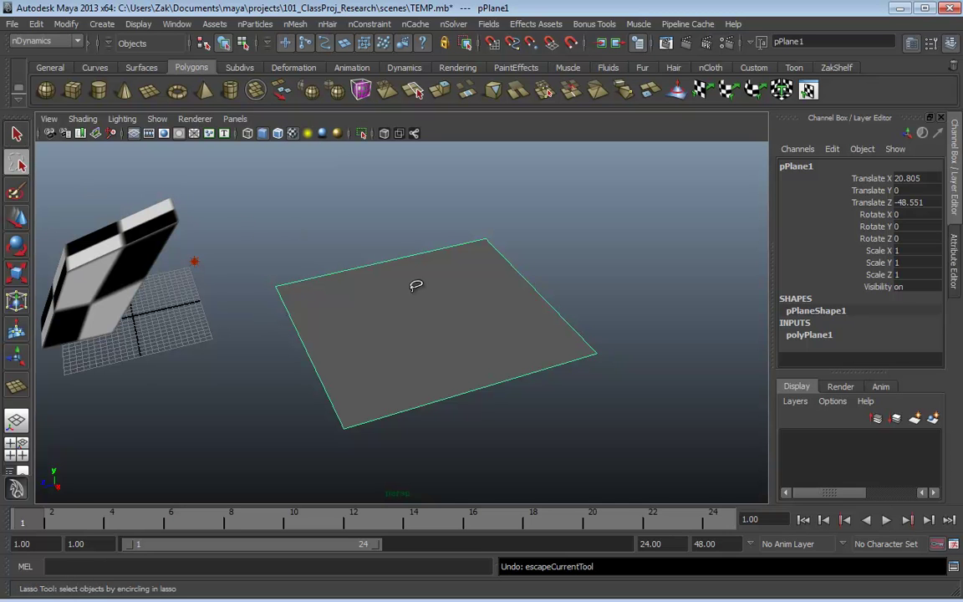
left_click(809, 335)
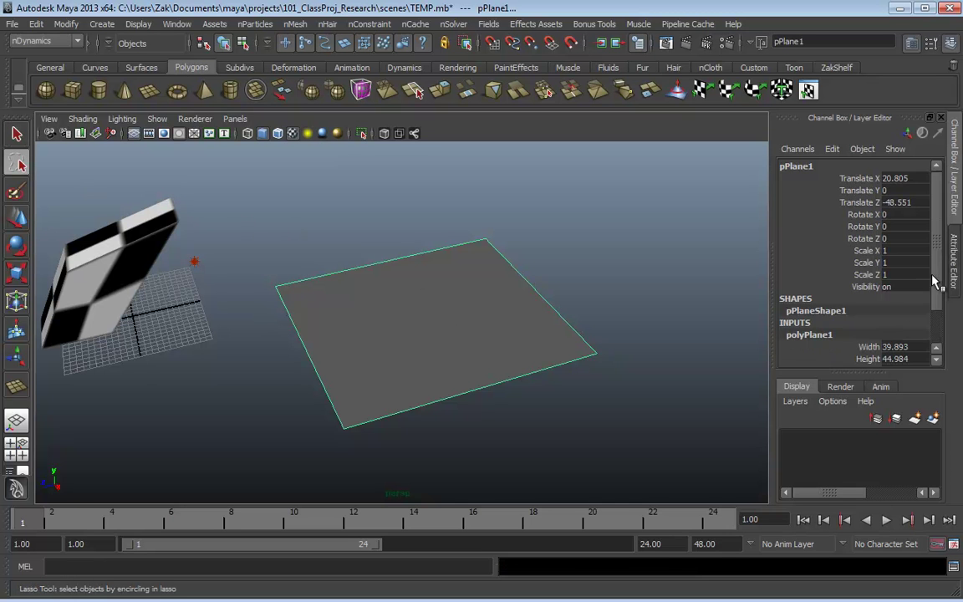
left_click_drag(942, 305, 913, 337)
left_click_drag(857, 330, 846, 337)
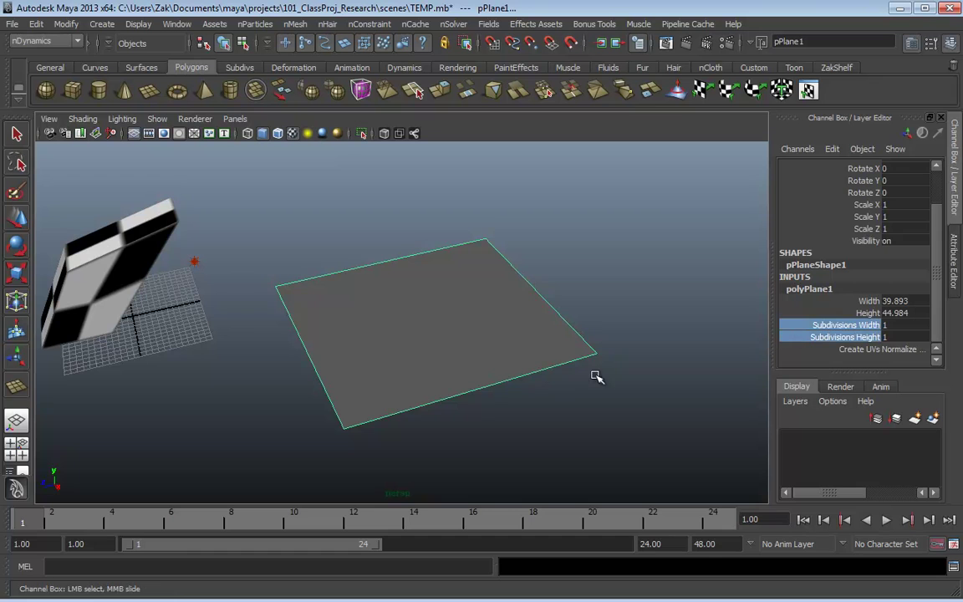
middle_click_drag(306, 374, 567, 365)
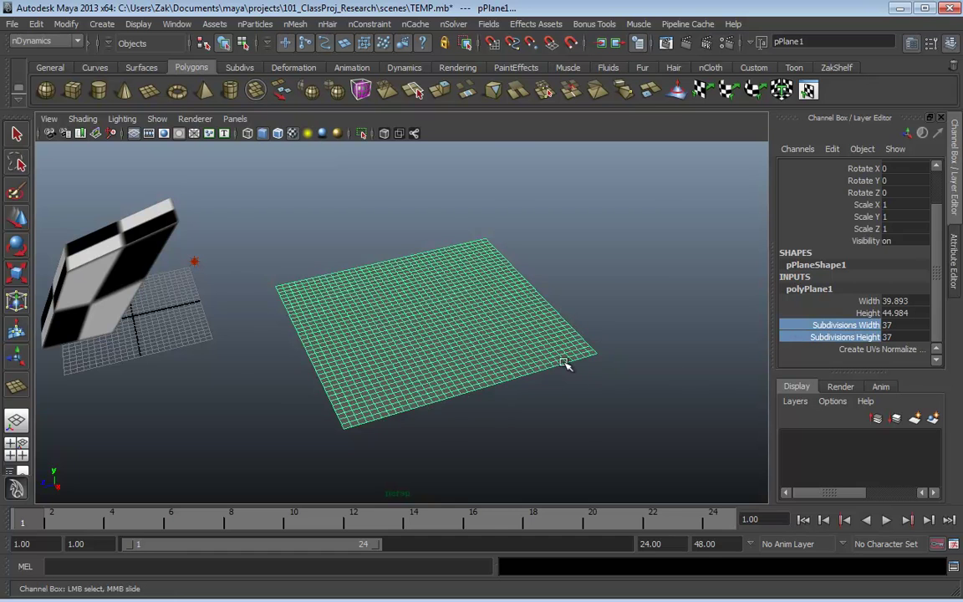
Step: Switch the plane to vertex mode and select a single vertex near its middle
scroll(552, 351, "up", 3)
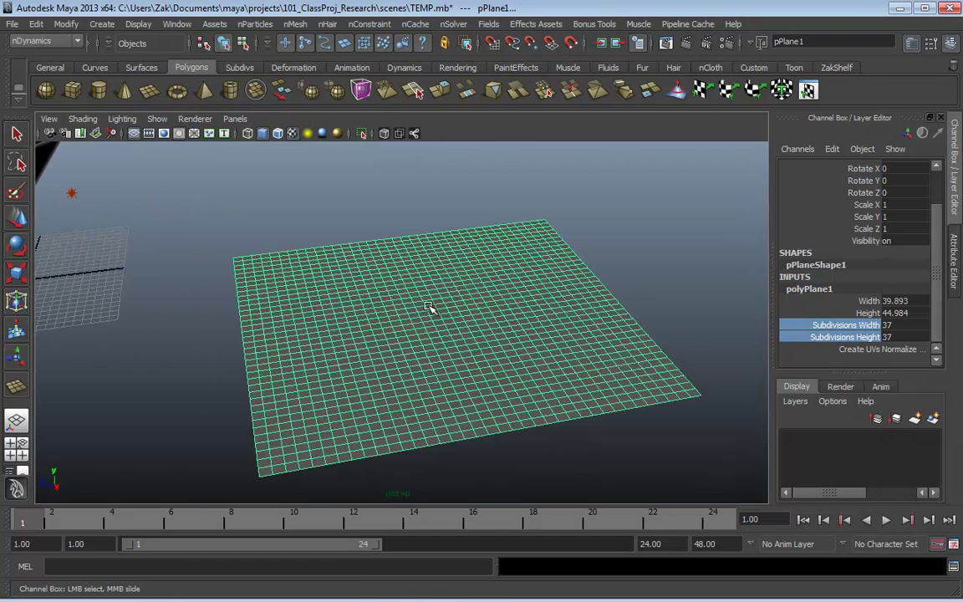
right_click_drag(428, 308, 368, 302)
key("q")
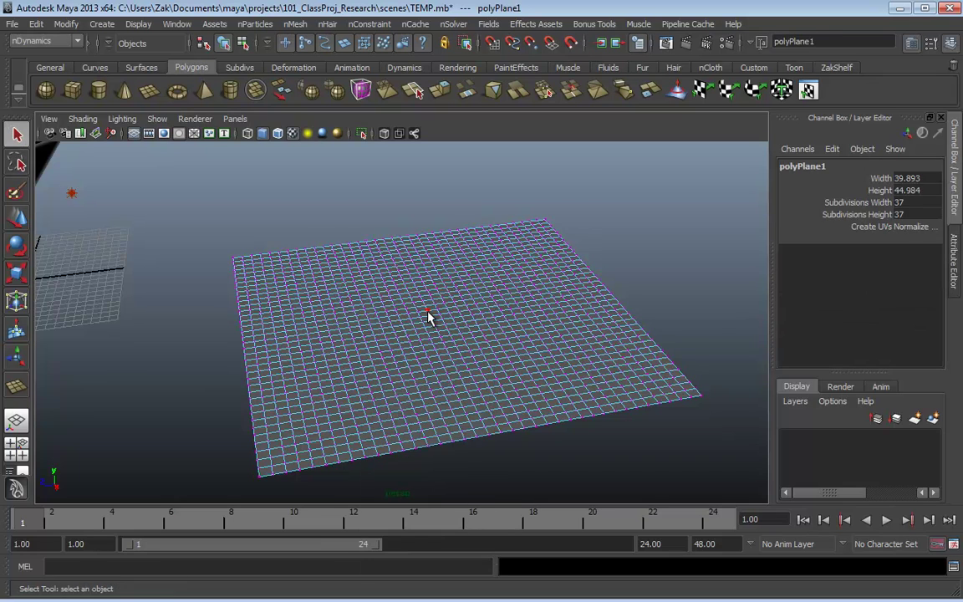
left_click(437, 319)
left_click_drag(441, 319, 499, 338, "alt")
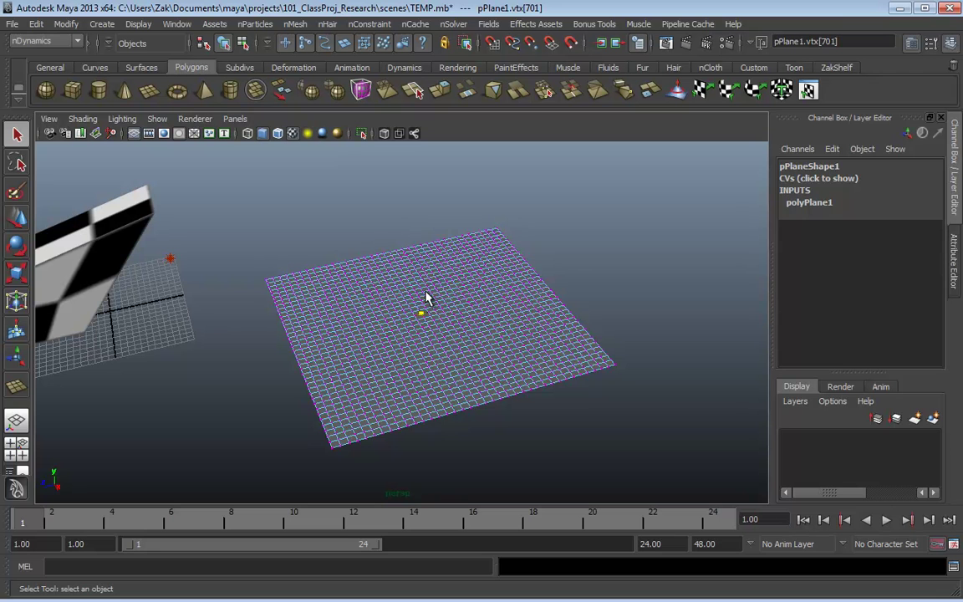
Step: Turn on soft selection, widen its falloff to cover most of the plane, and activate the Move Tool
key("b")
left_click_drag(421, 312, 527, 331)
key("w")
Step: Try moving the soft-selected vertex vertically to deform the plane, and undo each move
left_click_drag(424, 282, 426, 230)
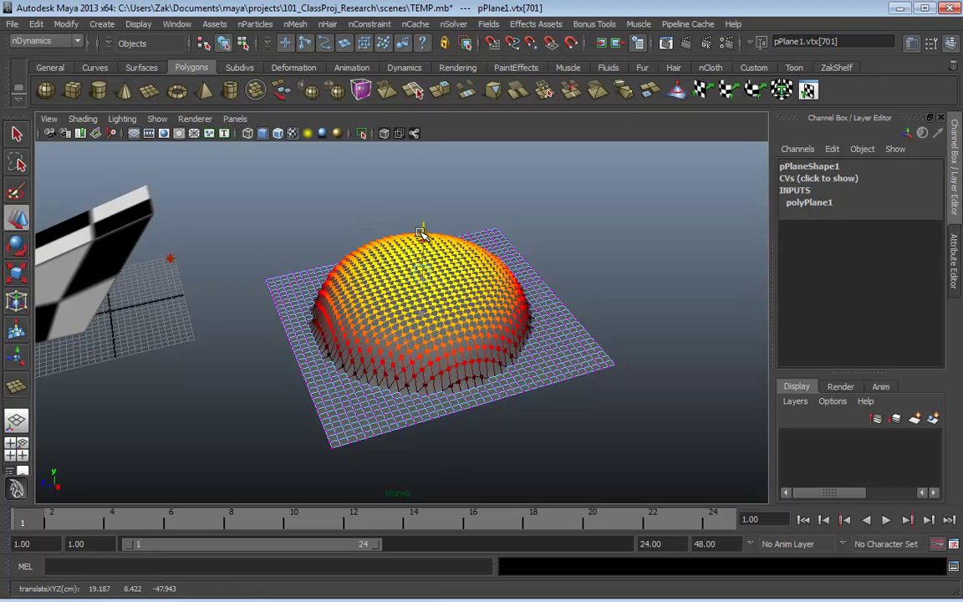
left_click_drag(554, 222, 407, 174, "alt")
key("ctrl+z")
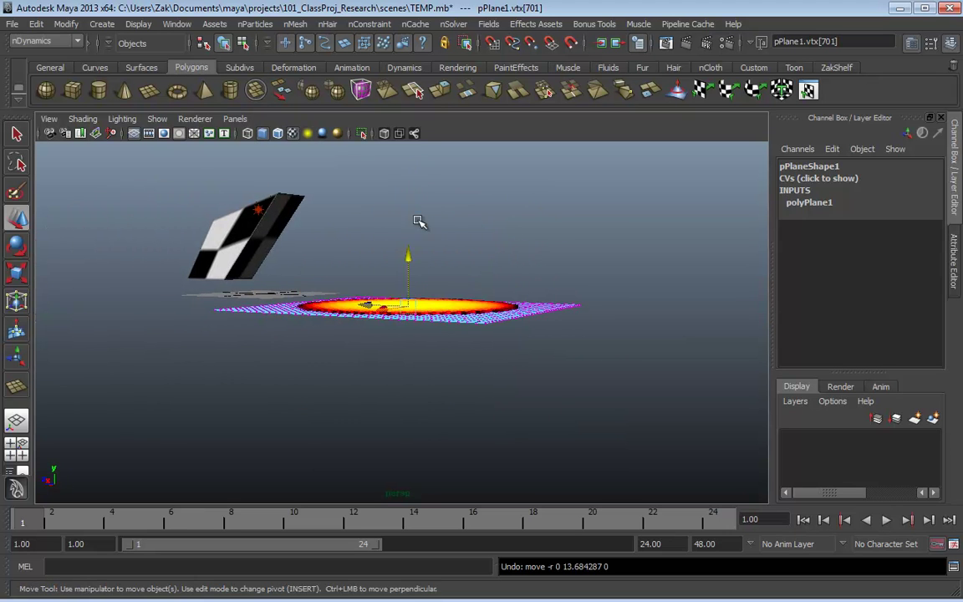
left_click_drag(409, 259, 507, 251)
key("ctrl+z")
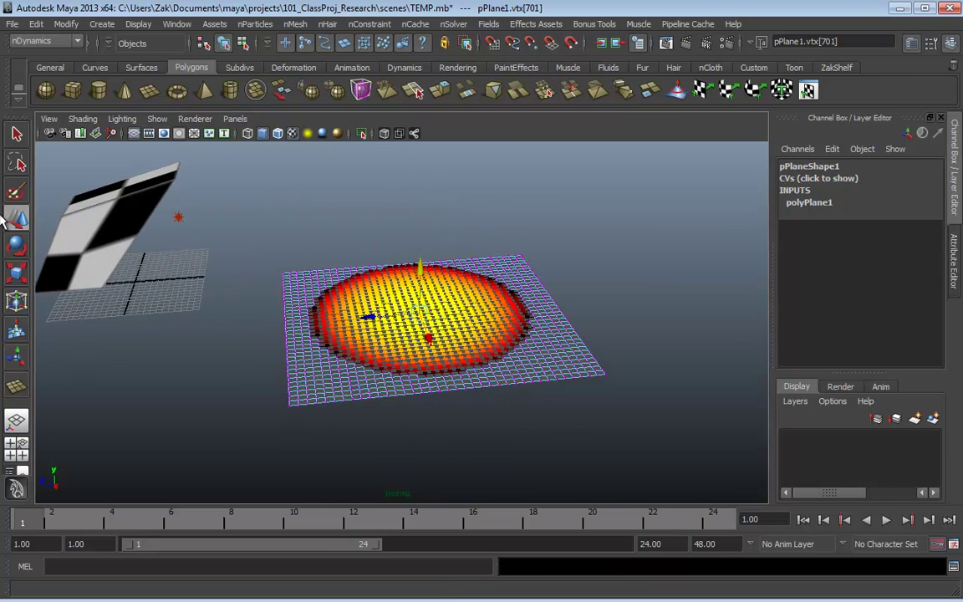
Step: Undo the soft selection, then apply the Soft Modification Tool to all the plane's vertices and raise its handle about 12.2 units in Y
key("ctrl+z")
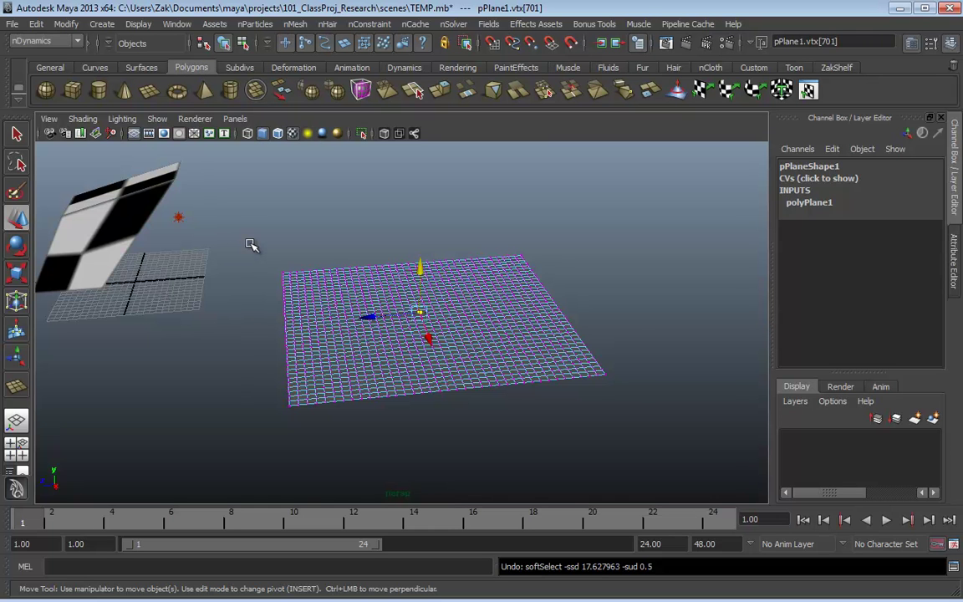
left_click_drag(251, 245, 587, 423)
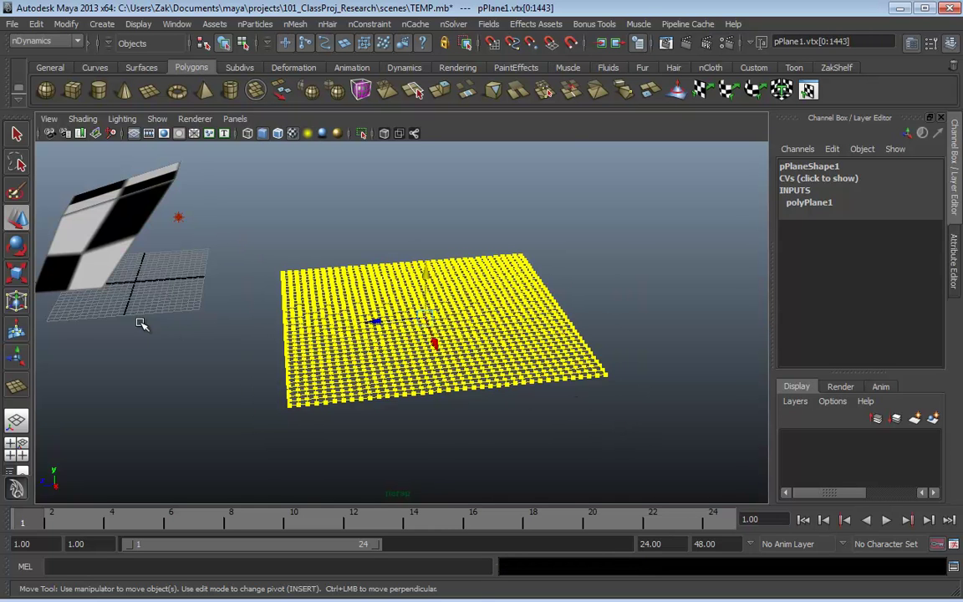
left_click(17, 329)
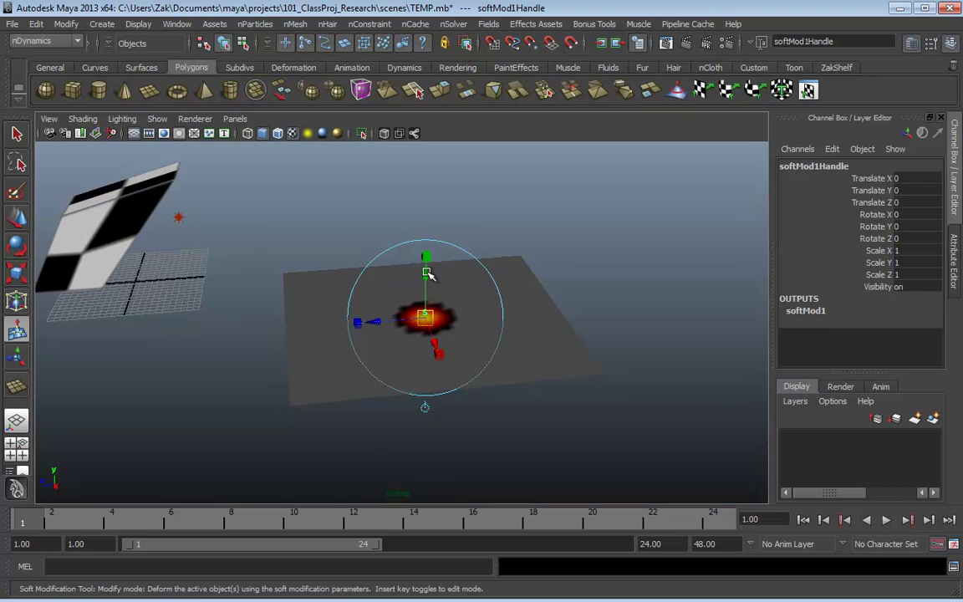
left_click_drag(427, 274, 427, 201)
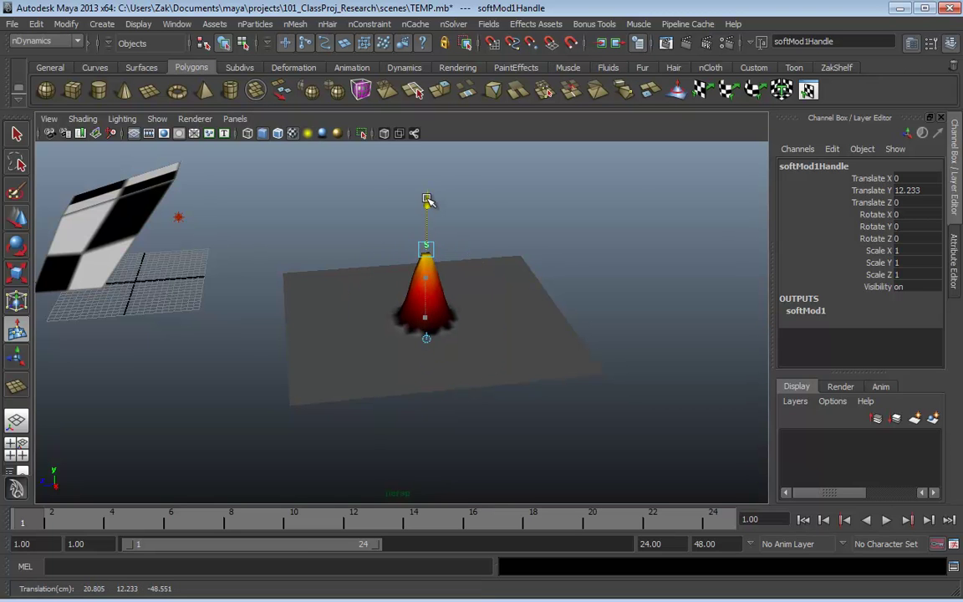
Step: Widen the soft modification's falloff radius to about 21.6 and lower its handle slightly
key("t")
left_click(952, 255)
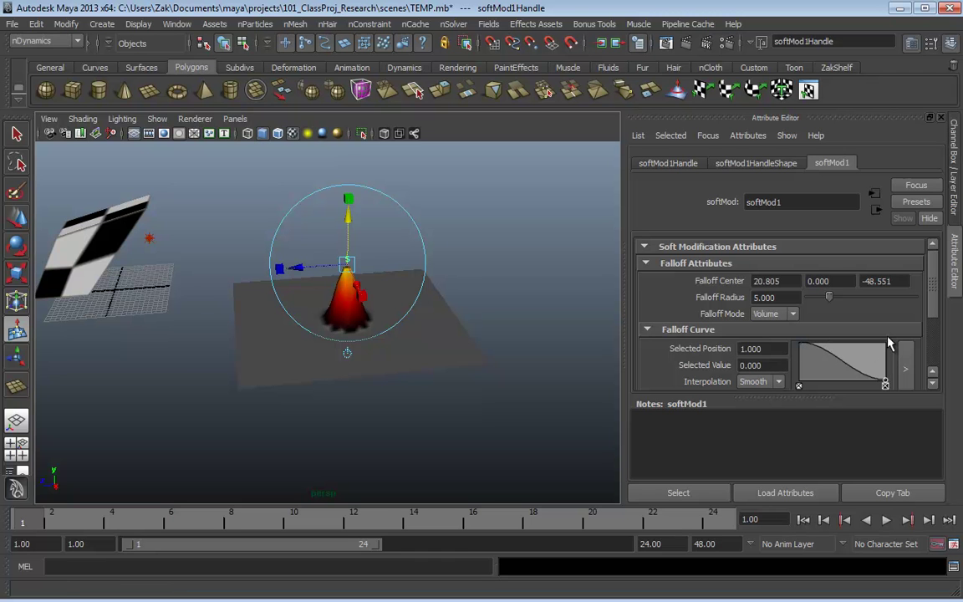
left_click_drag(830, 300, 900, 299)
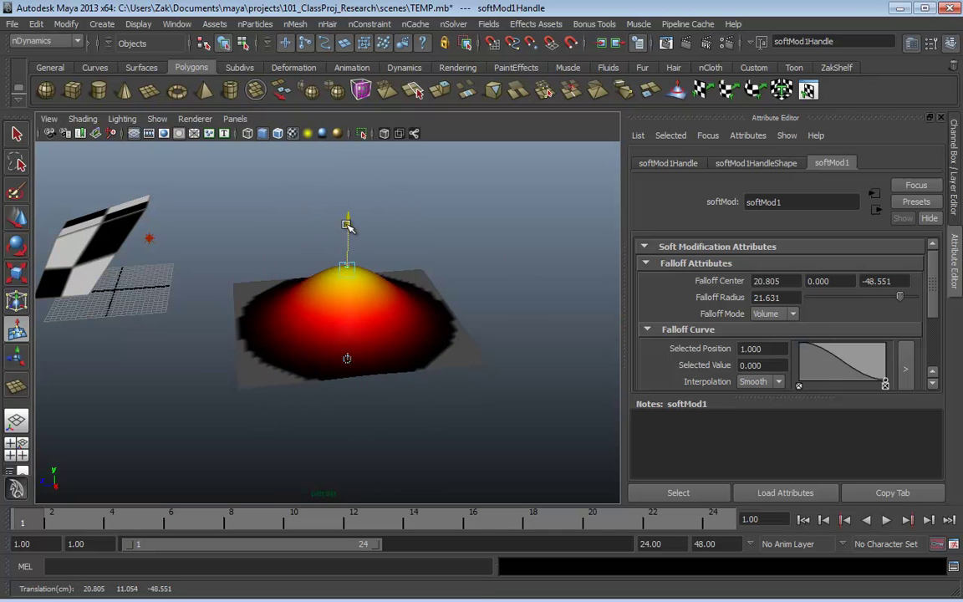
left_click_drag(421, 244, 470, 212, "alt")
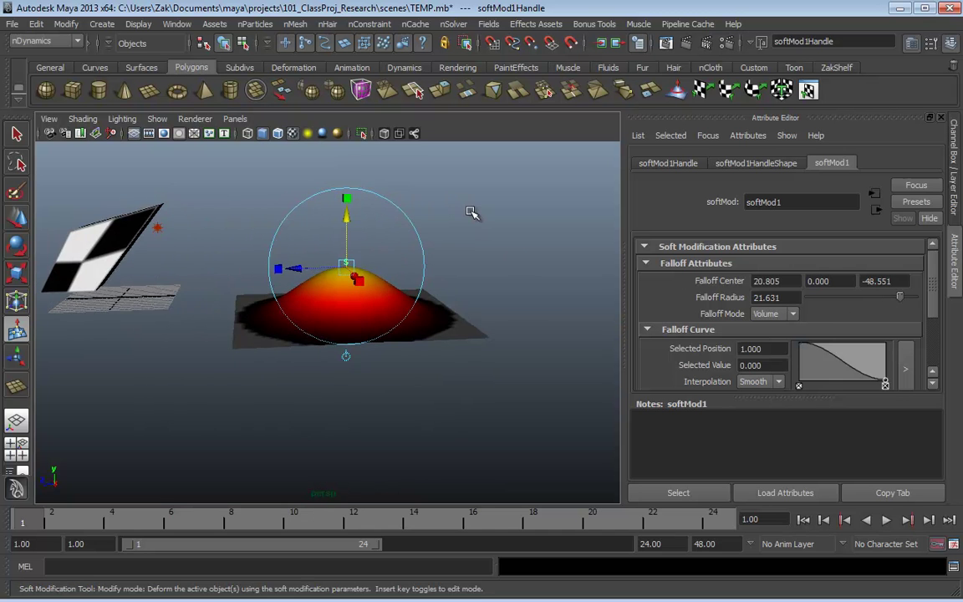
Step: Undo the handle moves, the falloff change and the soft modification to restore the flat plane
key("ctrl+z")
key("ctrl+z")
key("ctrl+z")
key("ctrl+z")
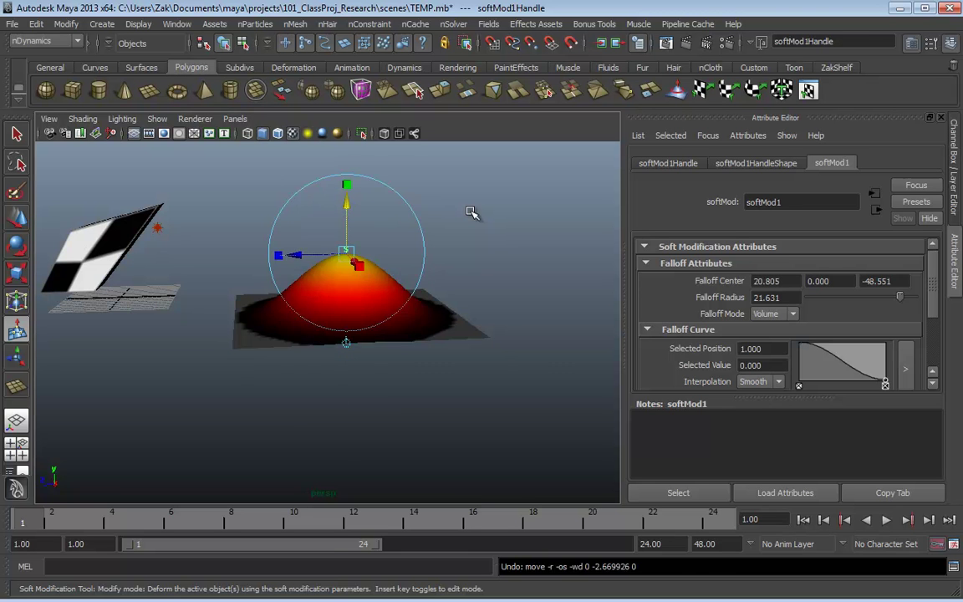
key("ctrl+z")
left_click_drag(420, 248, 300, 265, "alt")
Step: Try soft selection on the middle vertex with a falloff radius of about 17.4, raise it about 22.8 units, and undo both changes
left_click(16, 222)
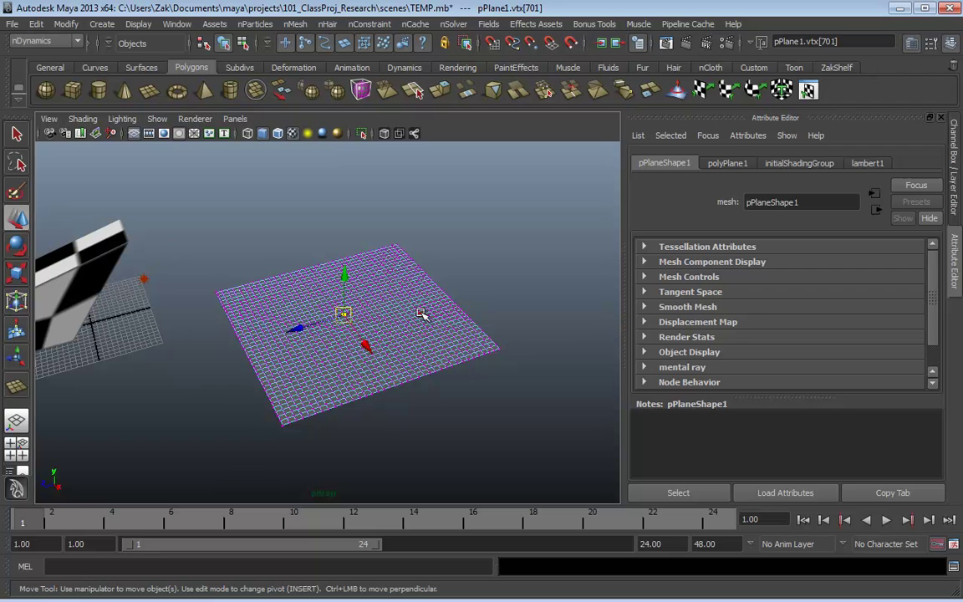
key("b")
left_click_drag(320, 304, 398, 308)
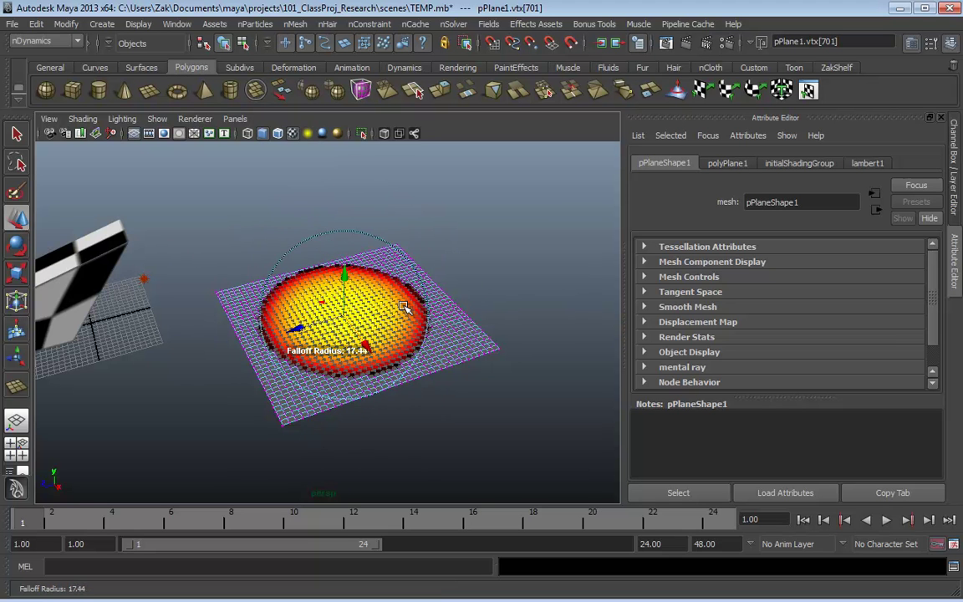
left_click_drag(345, 278, 361, 187)
key("ctrl+z")
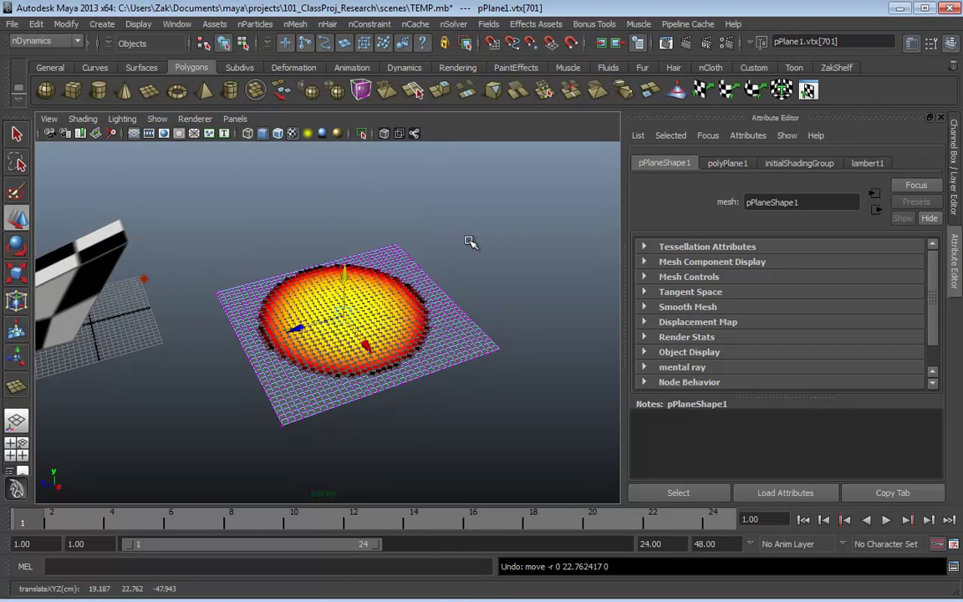
key("ctrl+z")
key("ctrl+a")
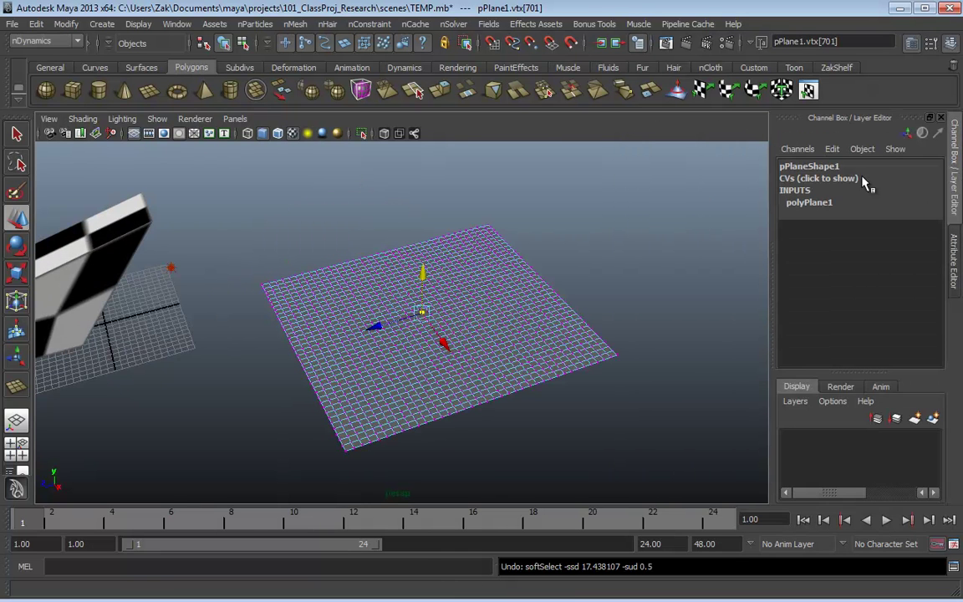
Step: Return the plane to object mode and delete it
left_click_drag(261, 260, 401, 230, "alt")
key("F8")
key("F8")
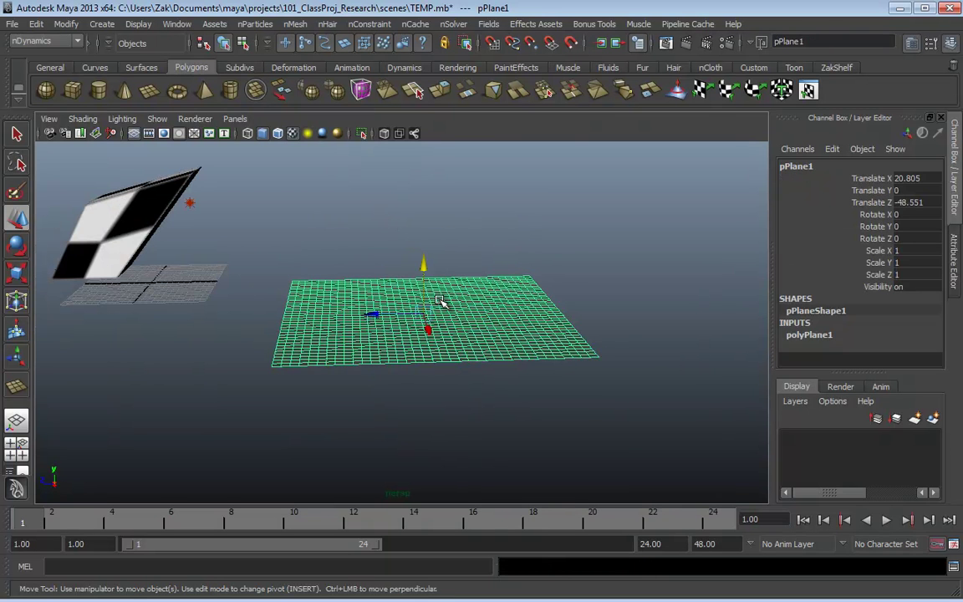
key("Delete")
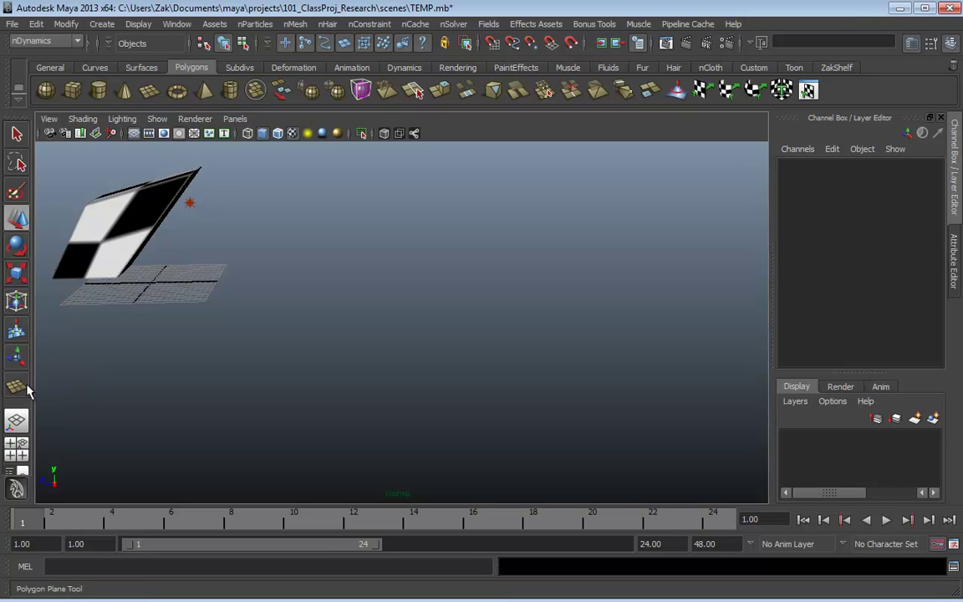
Step: Display the four-view layout, select the checkered cube with the Move Tool, and zoom the top view out to fit it
middle_click_drag(334, 311, 399, 285, "alt")
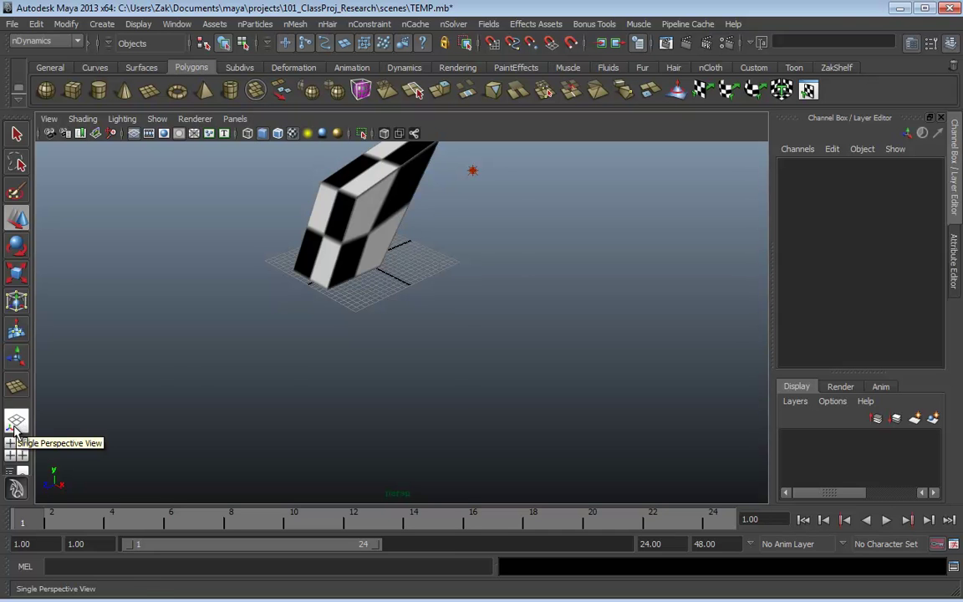
middle_click_drag(438, 349, 453, 395, "alt")
left_click_drag(453, 395, 420, 339, "alt")
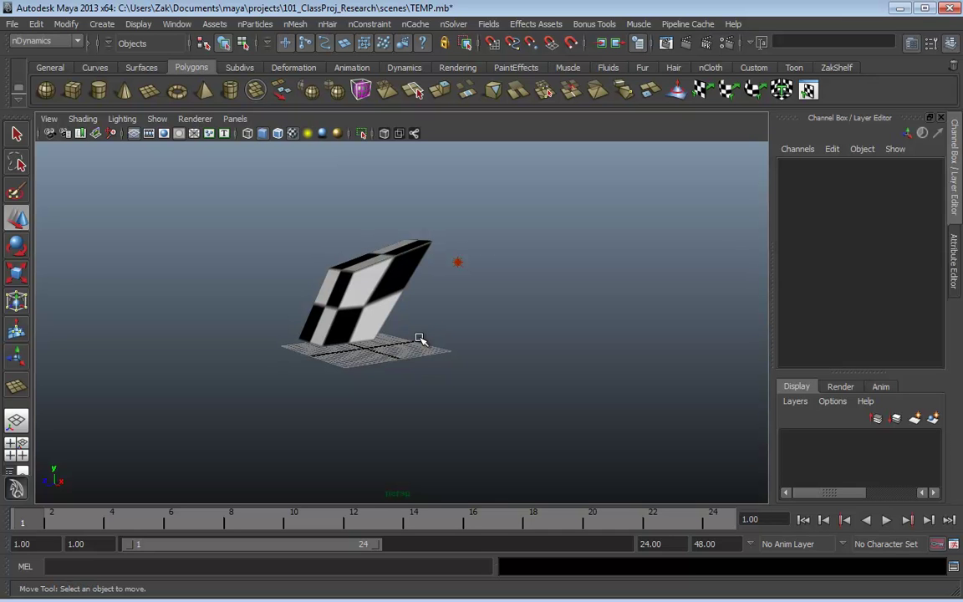
left_click(16, 443)
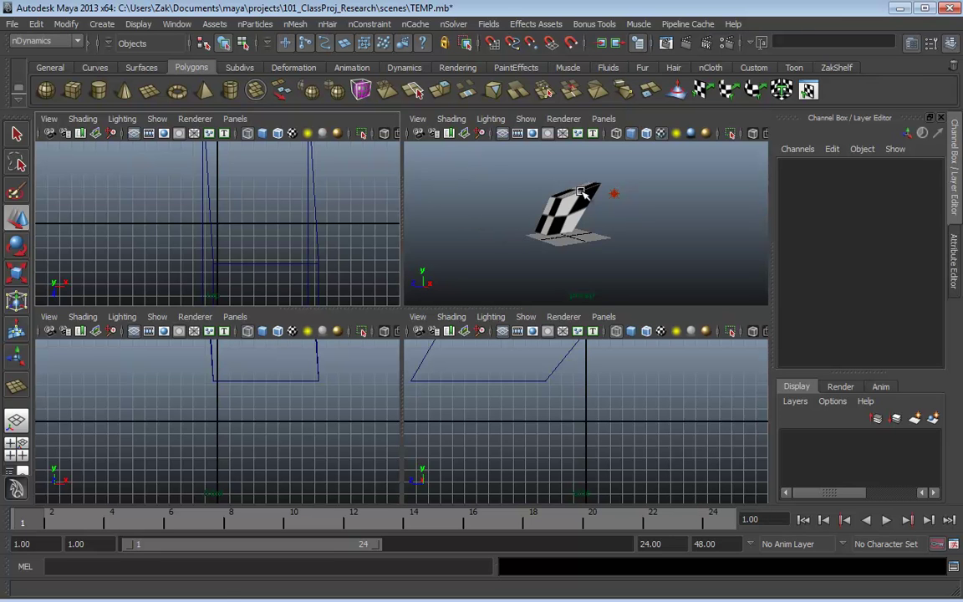
key("w")
left_click(556, 199)
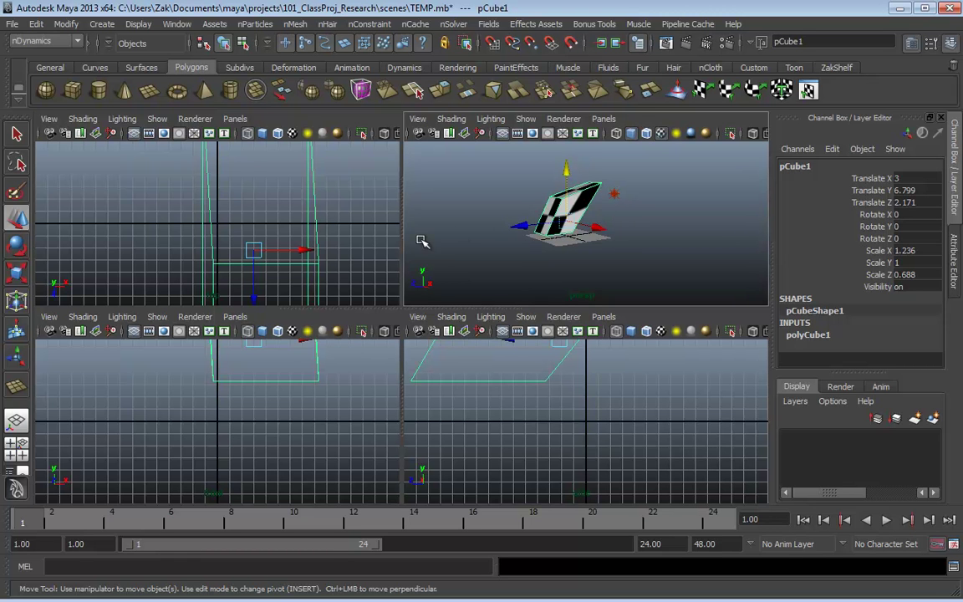
right_click_drag(260, 179, 131, 256, "alt")
key("space")
key("space")
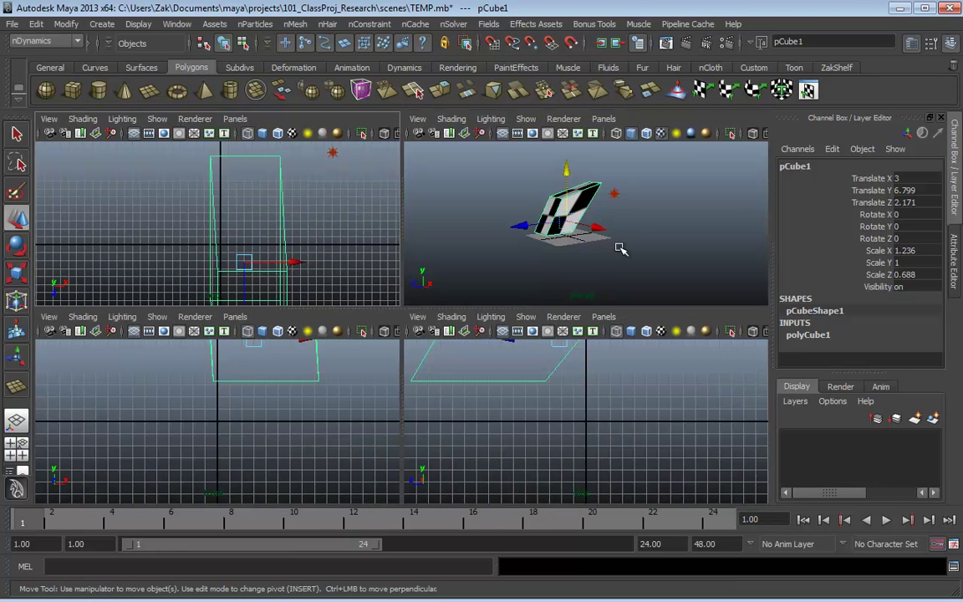
Step: Maximize the perspective view and delete the checkered cube
mouse_move(624, 247)
middle_mouse_down("alt")
mouse_move(606, 260)
mouse_move(609, 253)
middle_mouse_up("alt")
right_click_drag(608, 253, 598, 216, "alt")
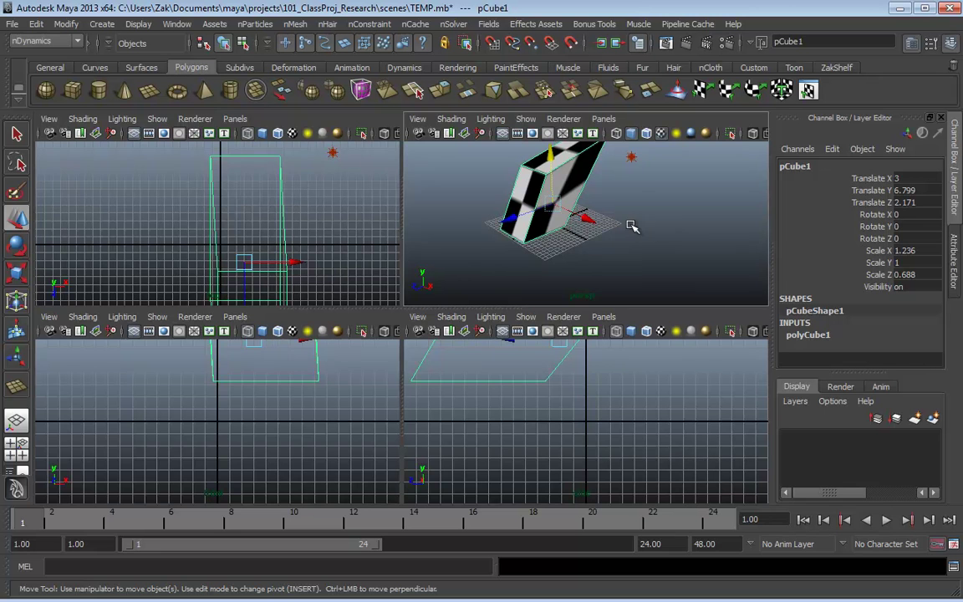
key("space")
left_click_drag(530, 308, 308, 281, "alt")
key("Delete")
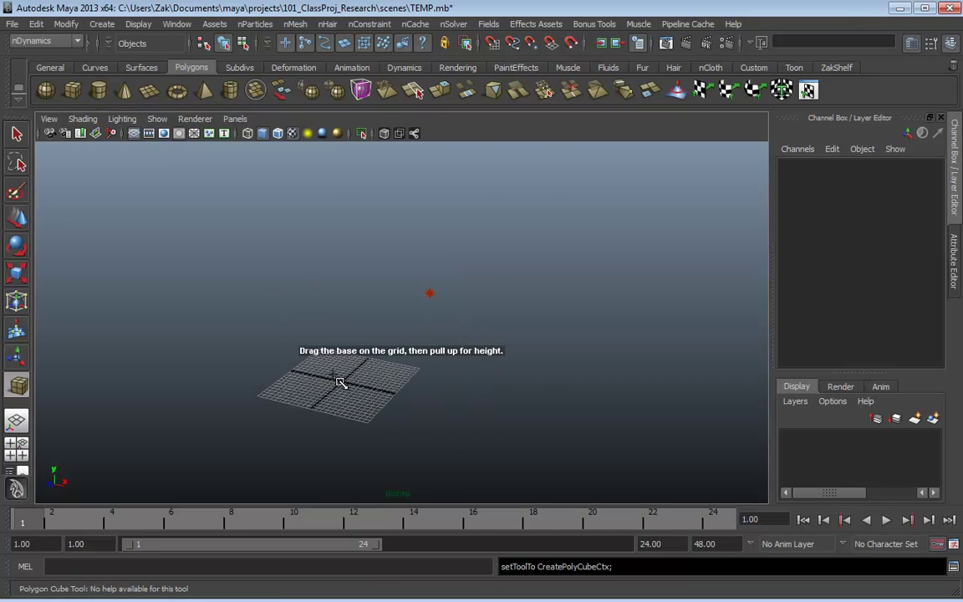
Step: Draw a polygon cube on the grid, duplicate it, and move the copy along X to about 42.9
left_click_drag(337, 383, 753, 356)
key("ctrl+d")
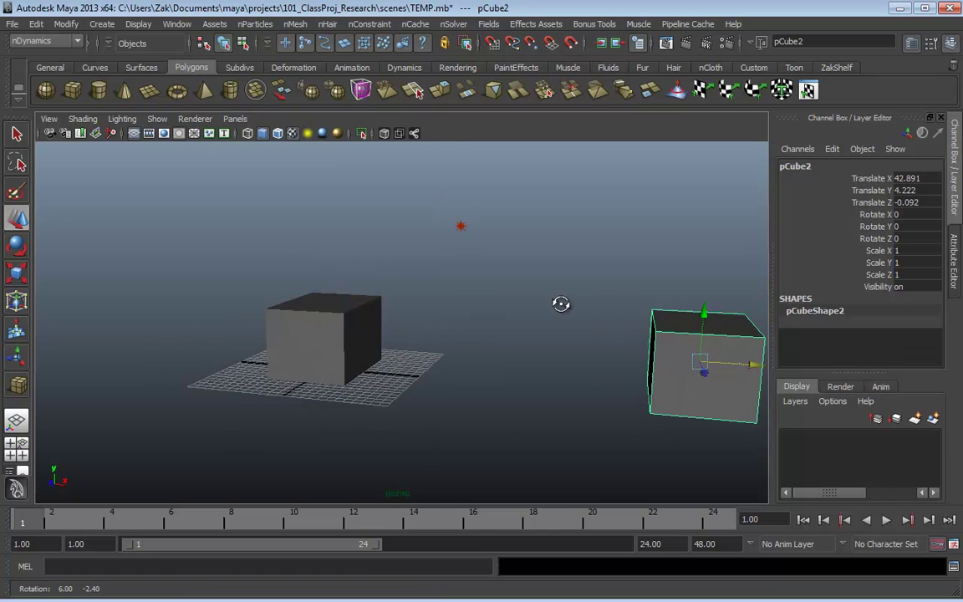
Step: Examine the two identical cubes from a close, low angle to compare their apparent sizes in perspective
left_click_drag(561, 303, 370, 299, "alt")
right_click_drag(369, 299, 368, 322, "alt")
left_click_drag(369, 323, 451, 332, "alt")
left_click(378, 251)
left_click_drag(378, 251, 344, 239, "alt")
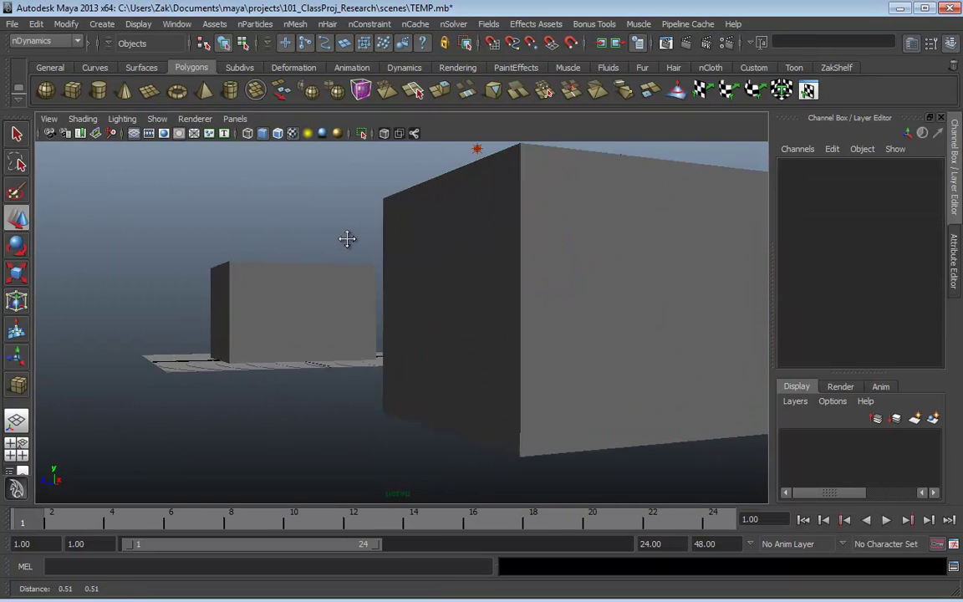
scroll(327, 252, "up", 3)
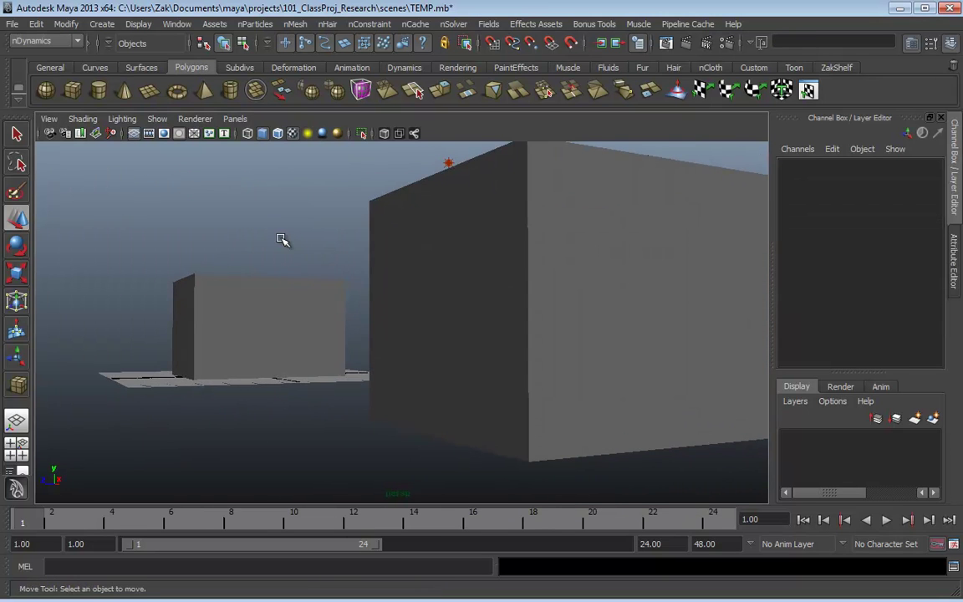
scroll(277, 243, "down", 2)
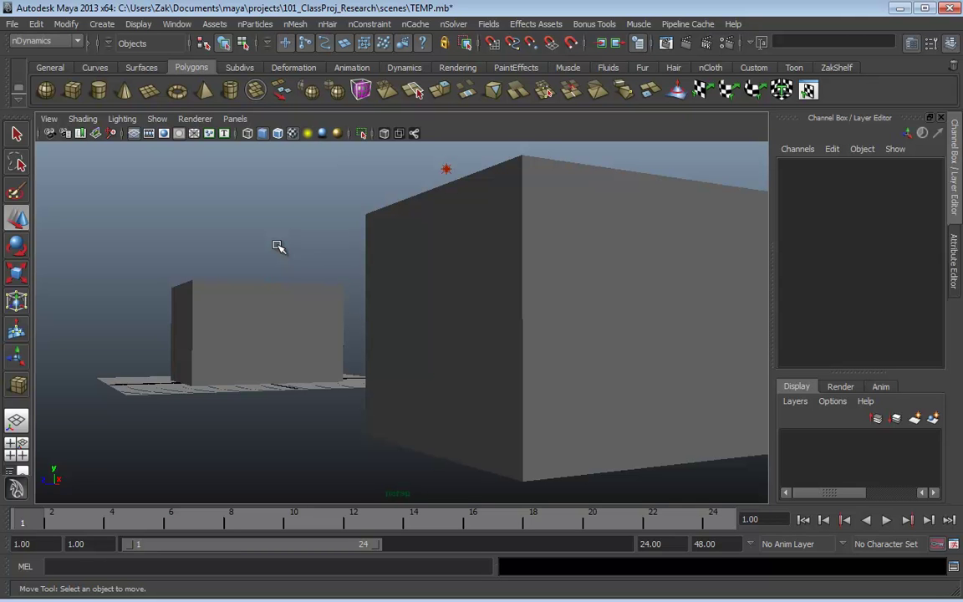
Step: Select the duplicate cube and move it along Z to about -20.1
left_click(492, 302)
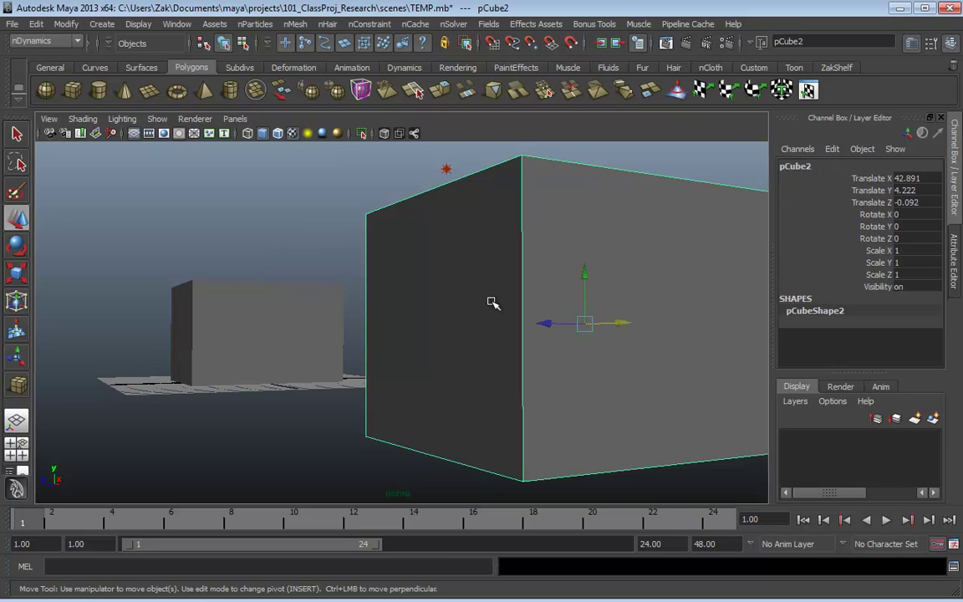
right_click_drag(567, 314, 406, 319, "alt")
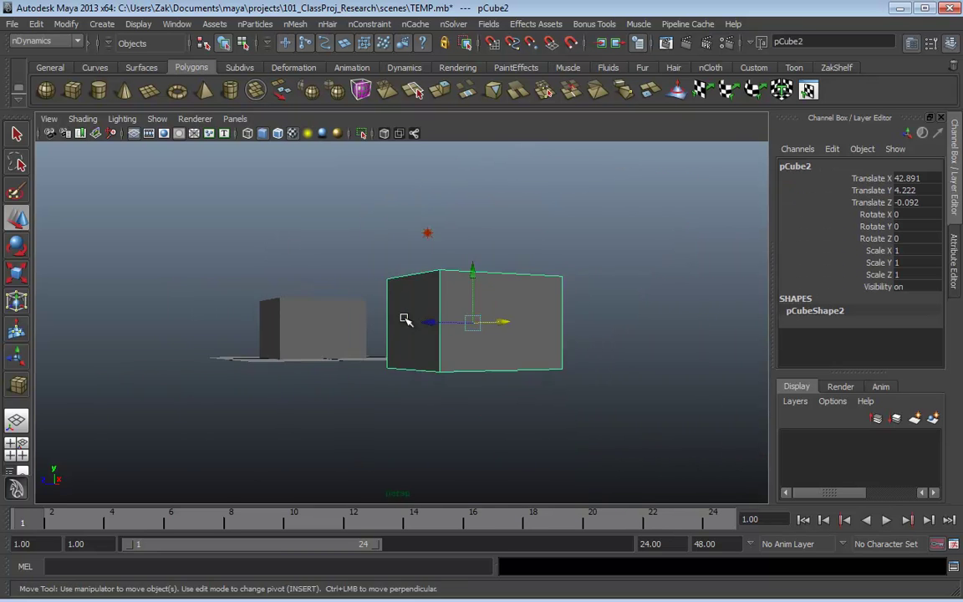
left_click_drag(406, 319, 358, 440, "alt")
left_click_drag(294, 441, 437, 421)
Step: Maximize the side view, turn on smooth shading, and compare the two cubes' sizes without perspective
key("space")
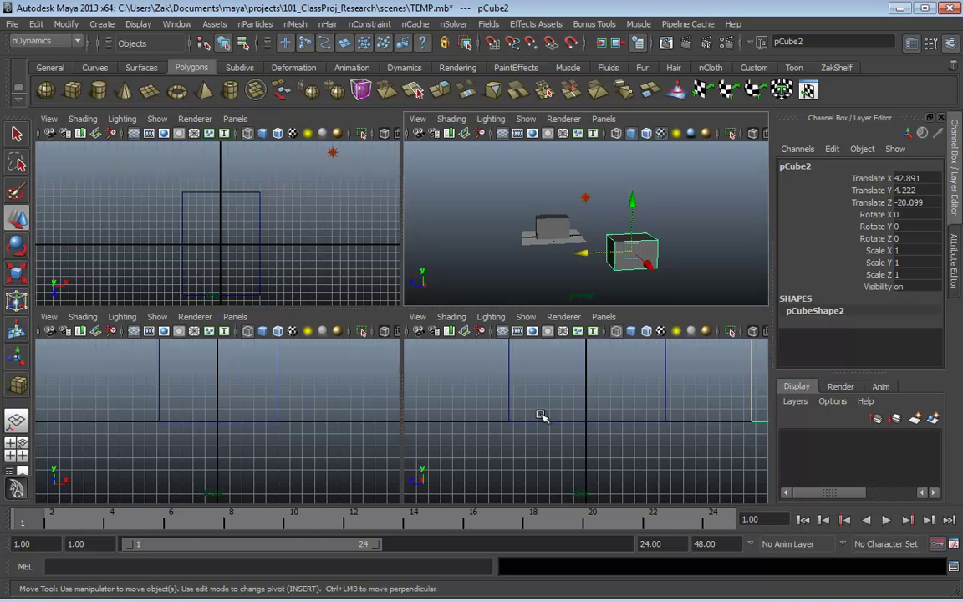
key("space")
right_click_drag(642, 395, 419, 333, "alt")
mouse_move(419, 333)
middle_mouse_down("alt")
mouse_move(481, 353)
mouse_move(505, 338)
mouse_move(409, 339)
middle_mouse_up("alt")
key("5")
right_click_drag(409, 339, 505, 366, "alt")
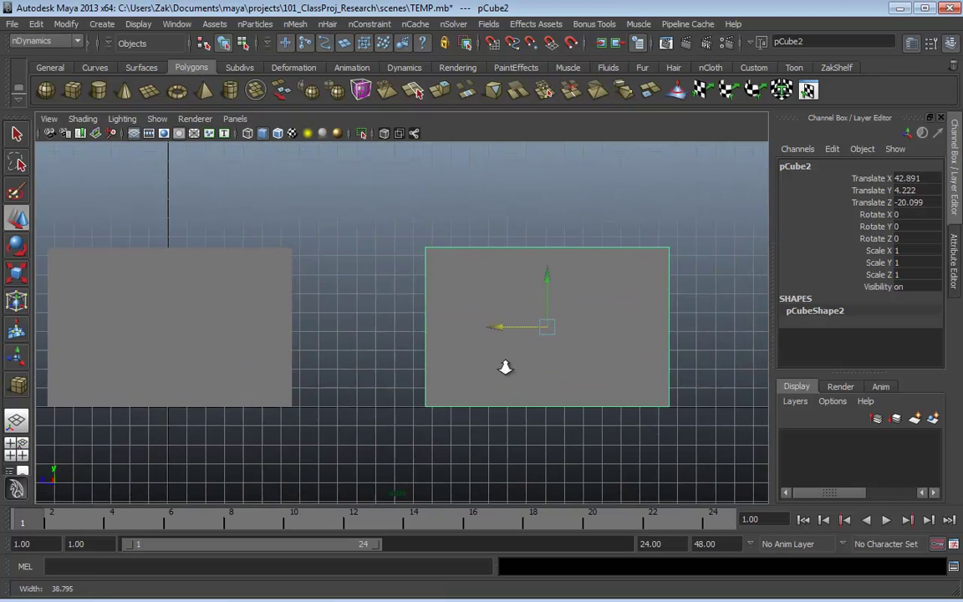
middle_click_drag(456, 336, 490, 361, "alt")
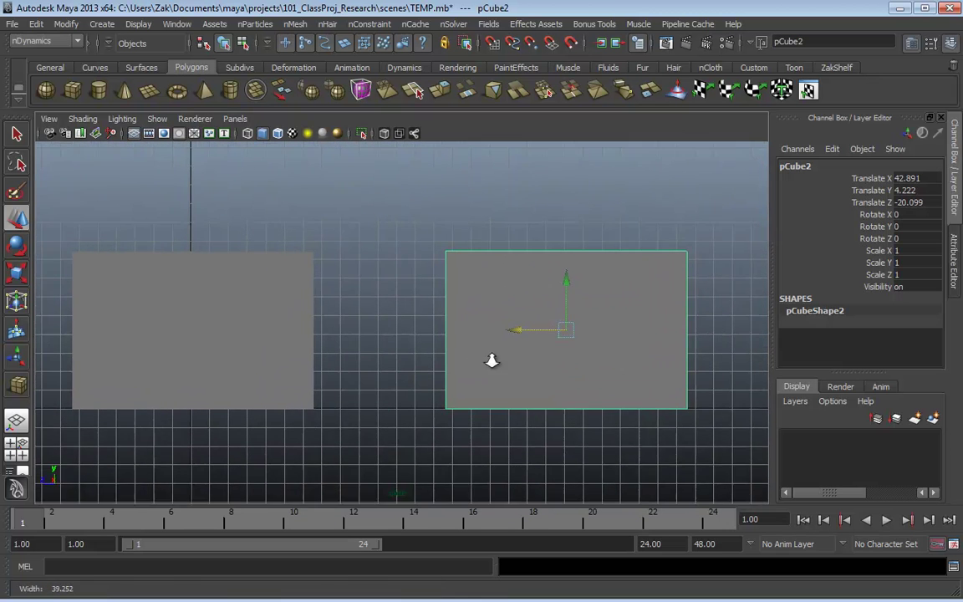
right_click_drag(490, 361, 439, 368, "alt")
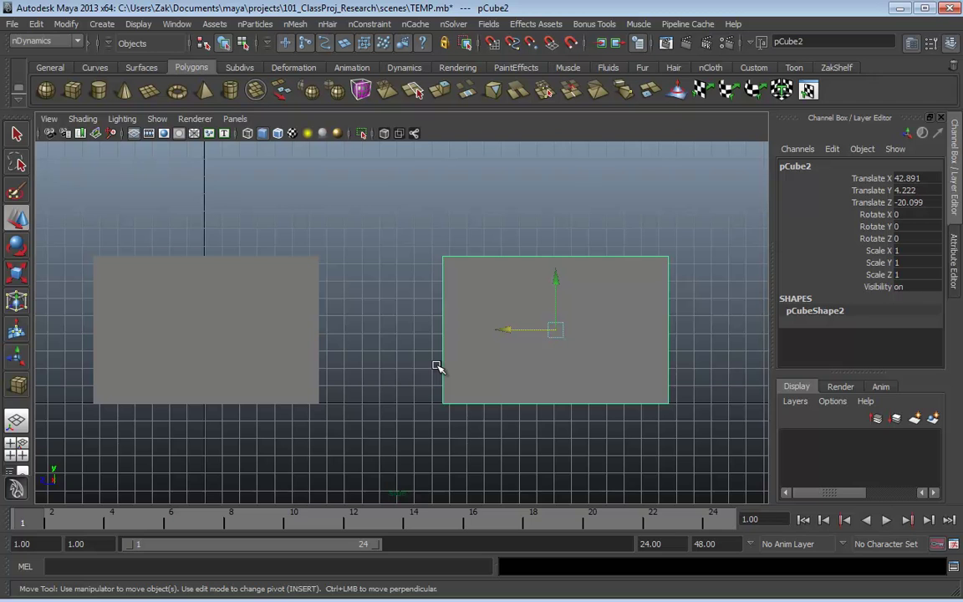
Step: Alternate between the single perspective view and the four-view layout, finishing with all four views displayed
key("space")
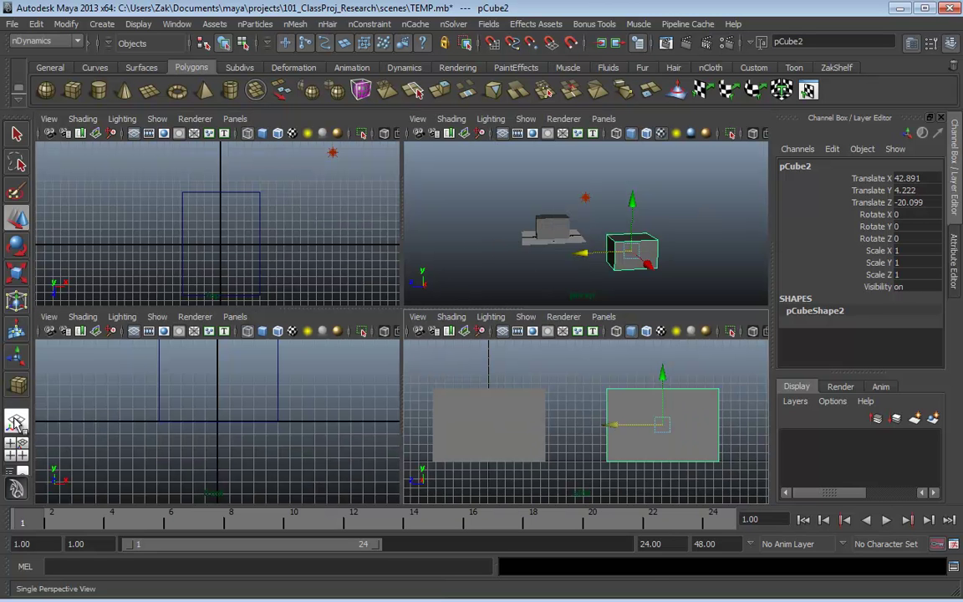
left_click(16, 422)
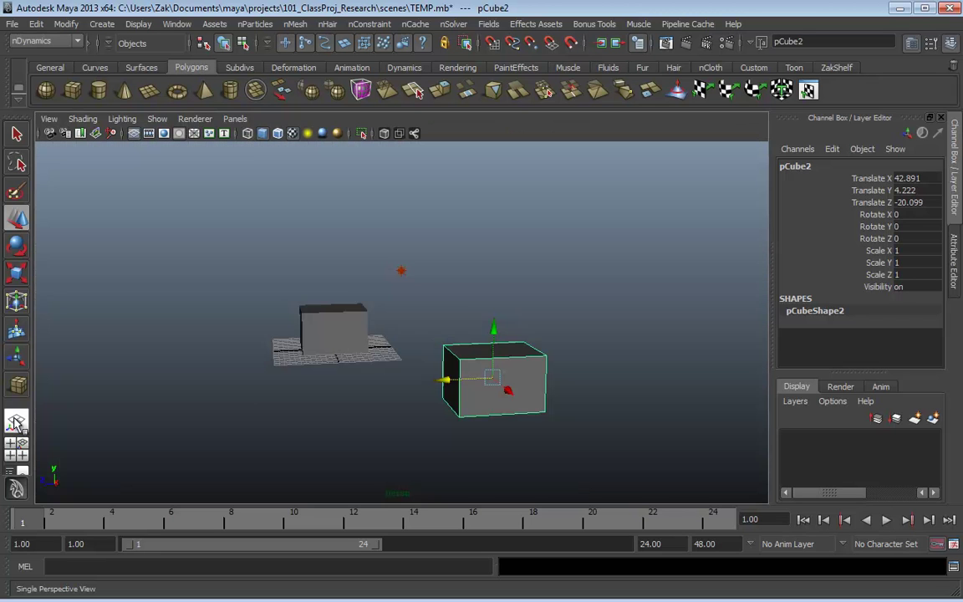
left_click(21, 450)
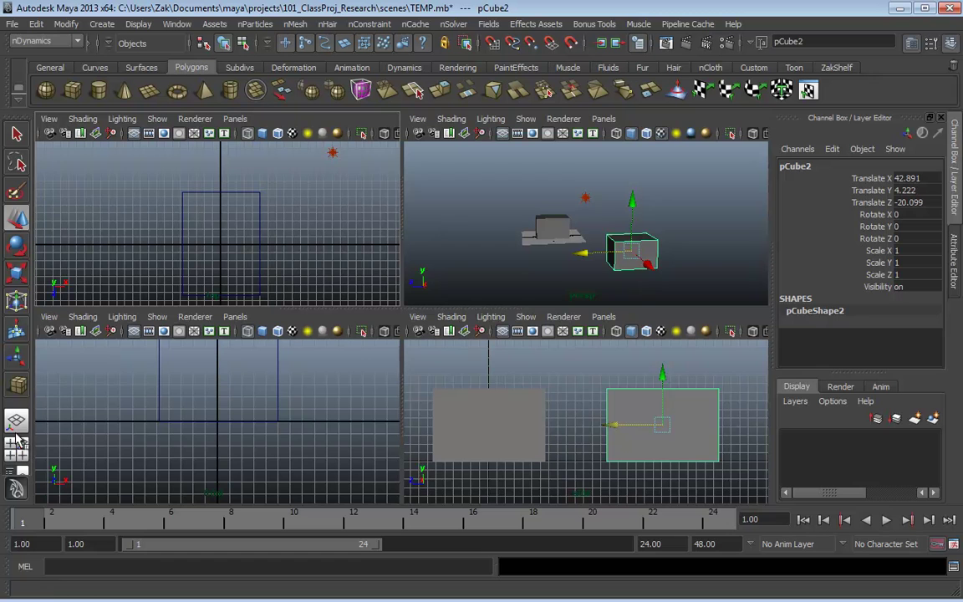
left_click(16, 422)
left_click(20, 450)
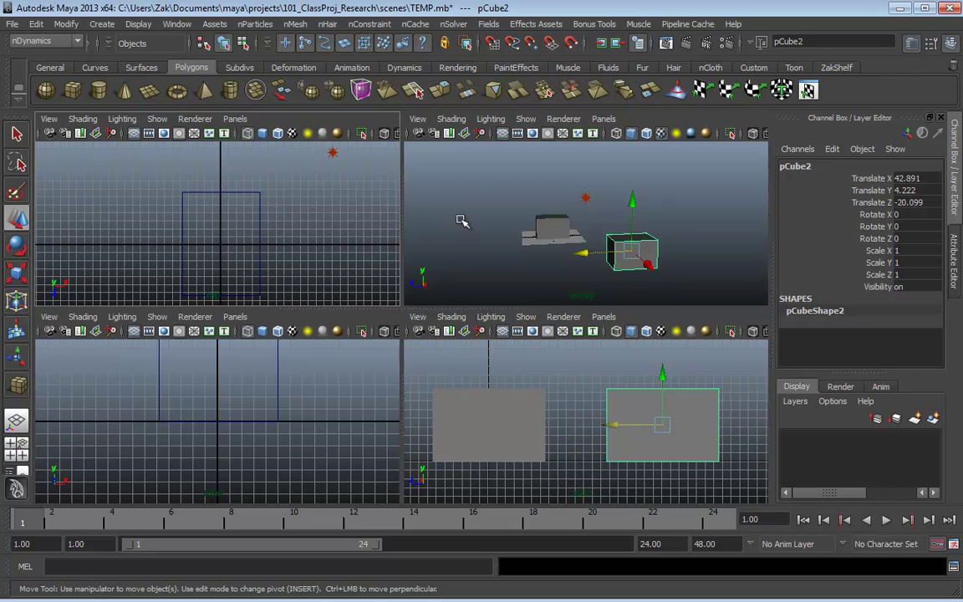
Step: Switch repeatedly between the four-view layout and a single maximized view, ending with the perspective view maximized
key("space")
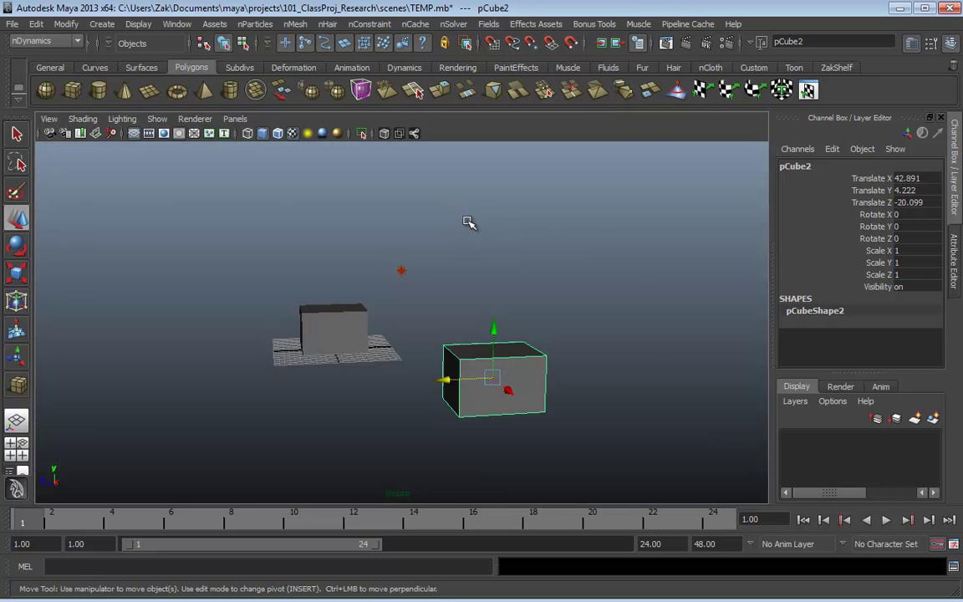
key("space")
key("space")
key("space")
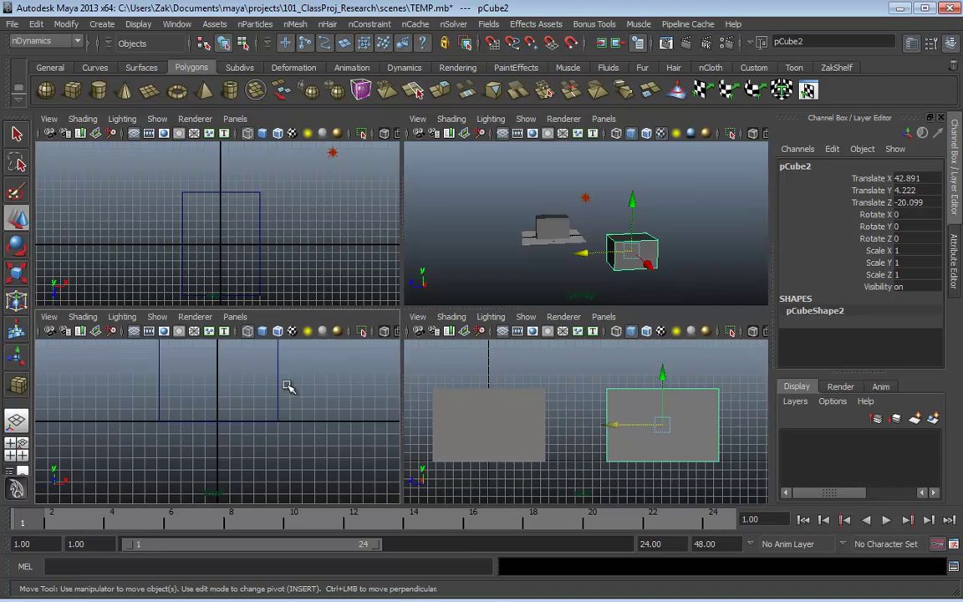
key("space")
key("space")
key("space")
key("space")
key("space")
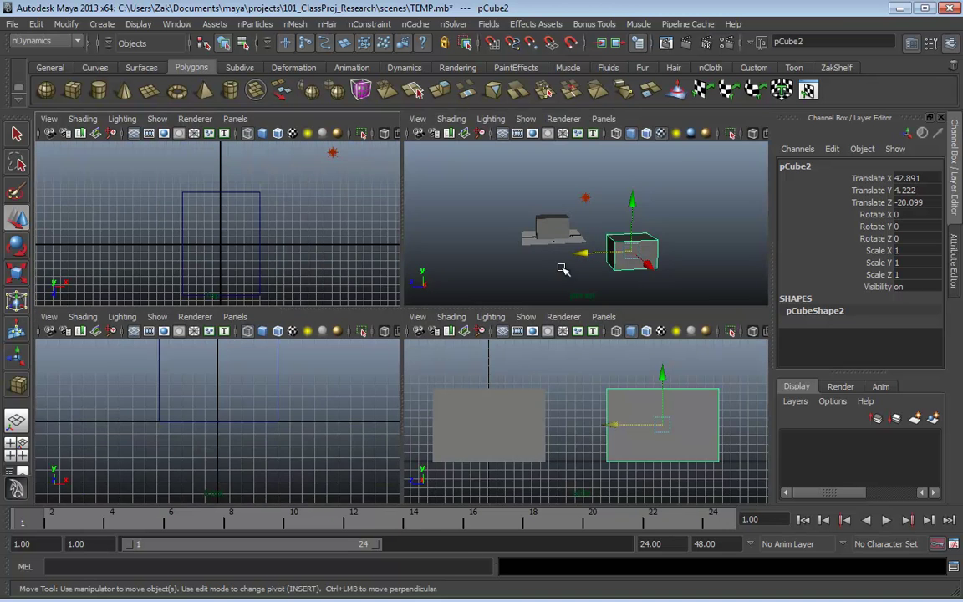
key("space")
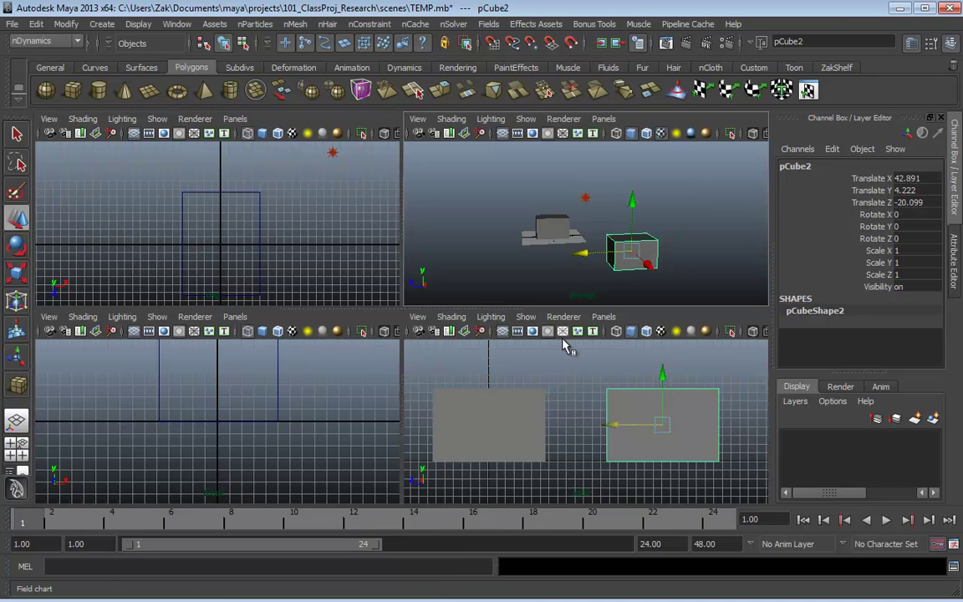
key("space")
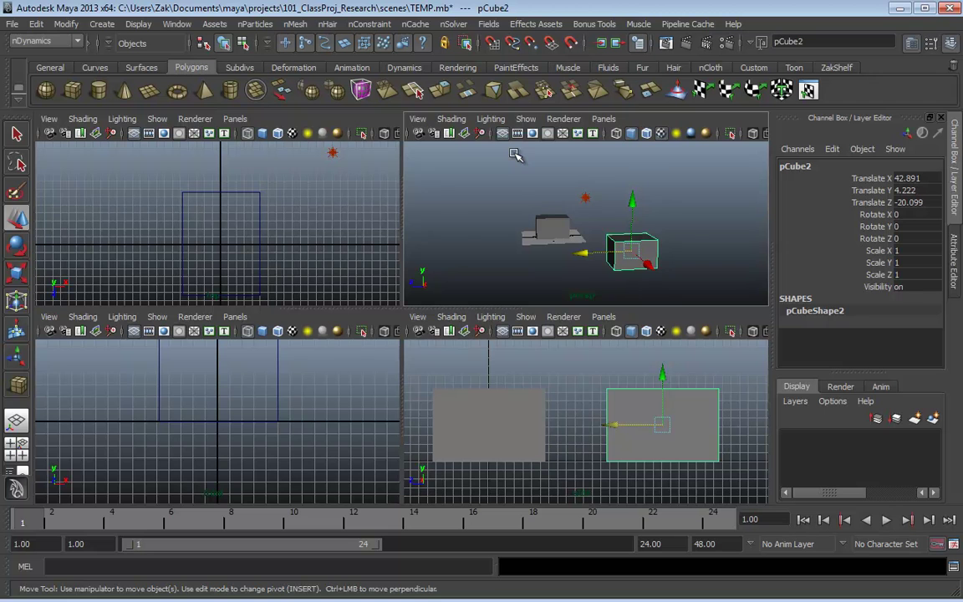
key("space")
key("space")
key("space")
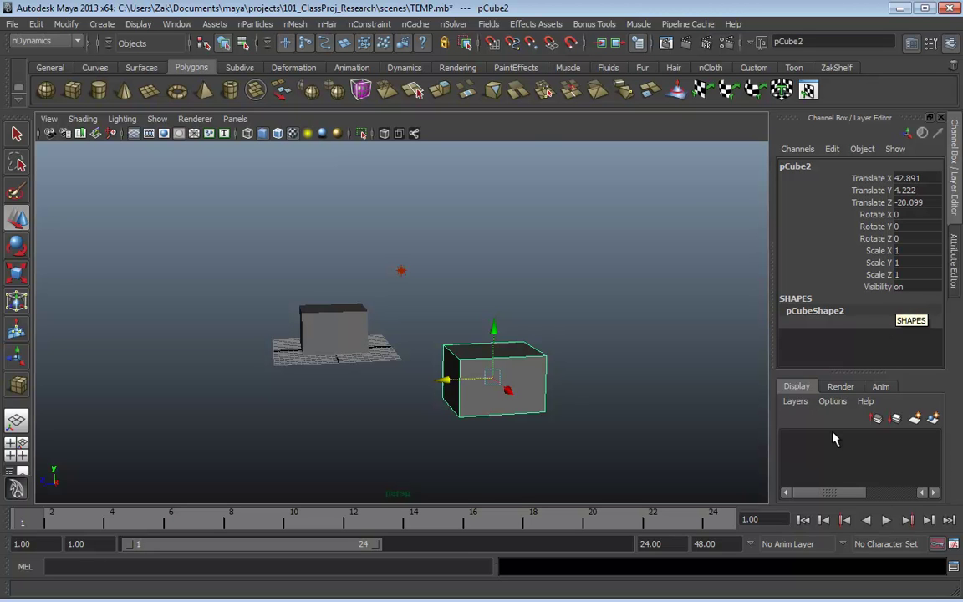
Step: Hide the side panel, restore the Channel Box / Layer Editor, and show the Attribute Editor in its place
left_click_drag(869, 374, 869, 372)
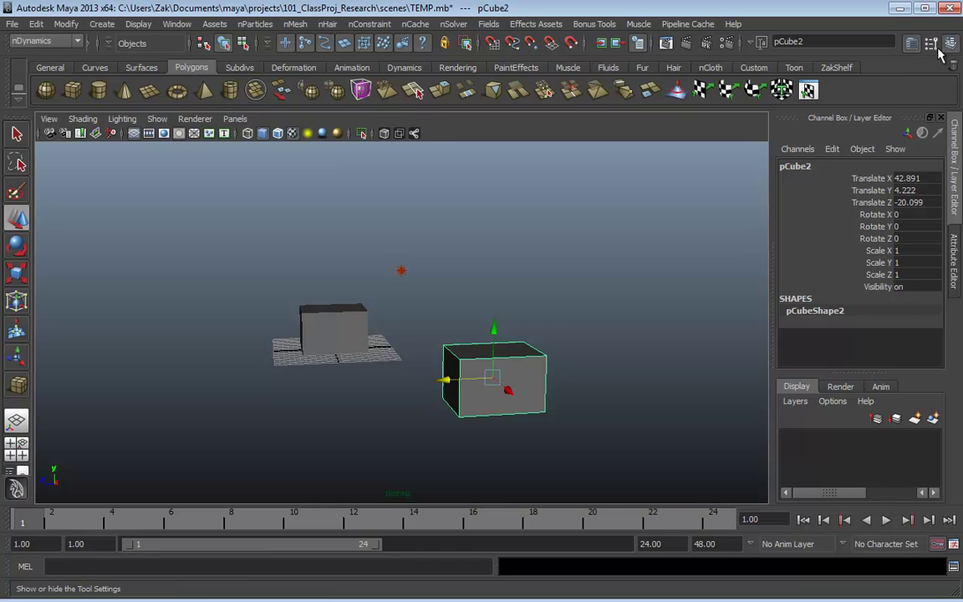
left_click(910, 43)
left_click(909, 43)
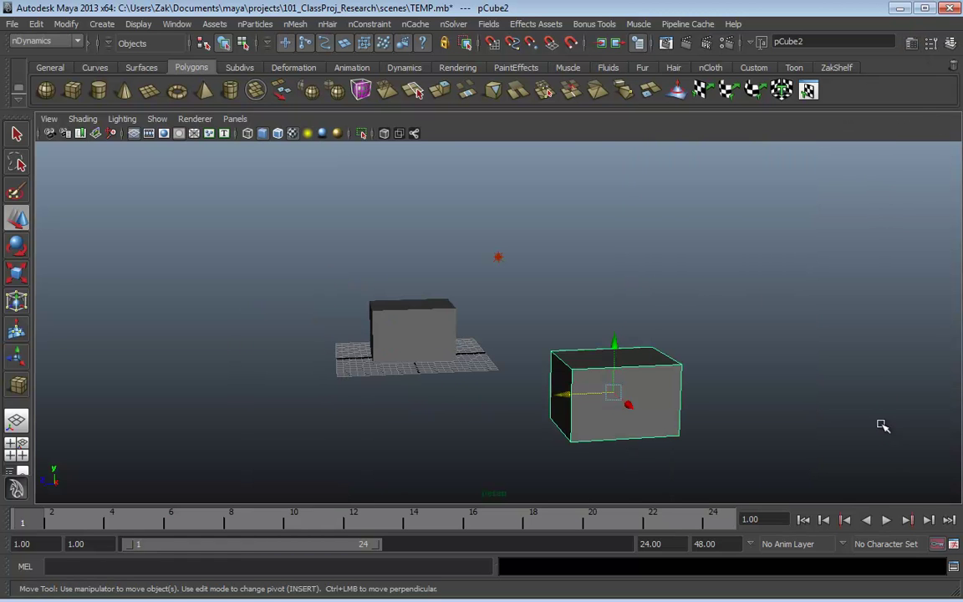
left_click(951, 51)
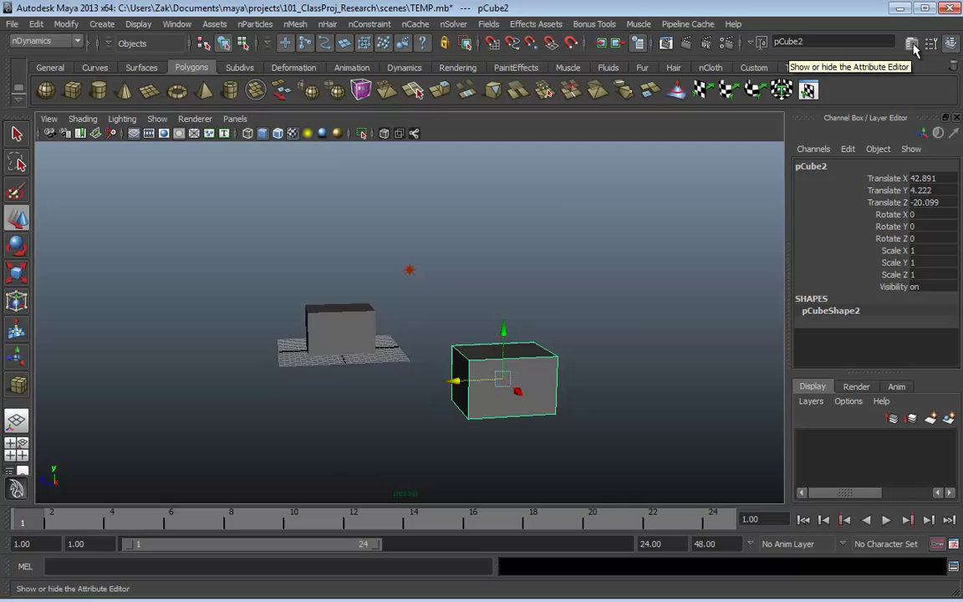
left_click(913, 46)
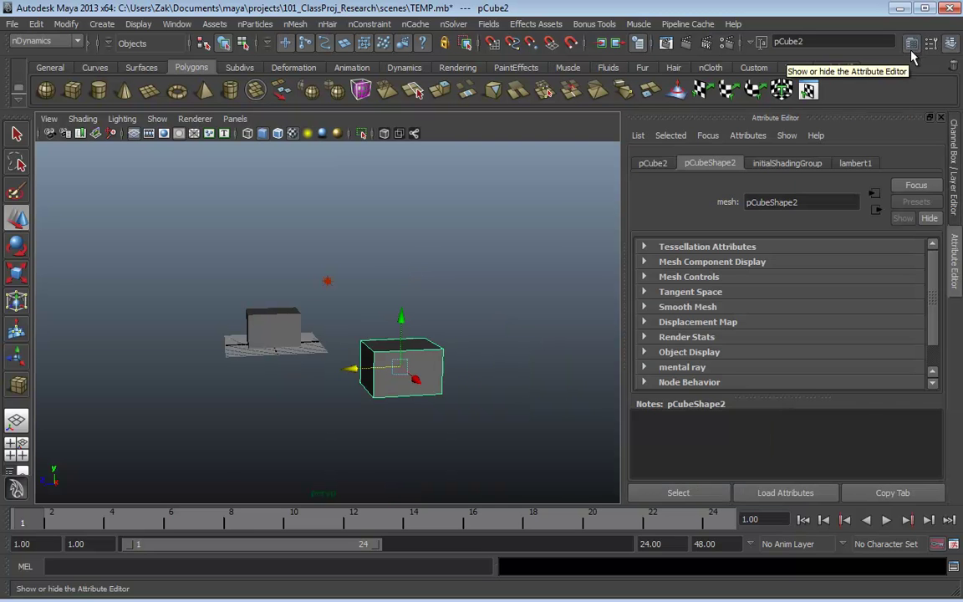
Step: Alternate between the Channel Box / Layer Editor and the Attribute Editor, ending on the Attribute Editor
left_click(951, 209)
left_click(951, 243)
left_click(949, 213)
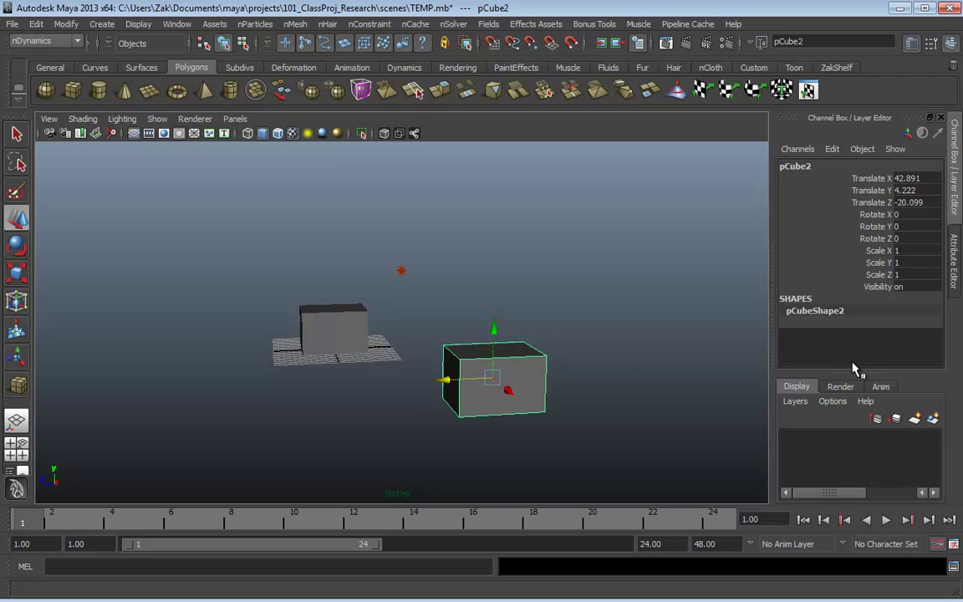
left_click(952, 260)
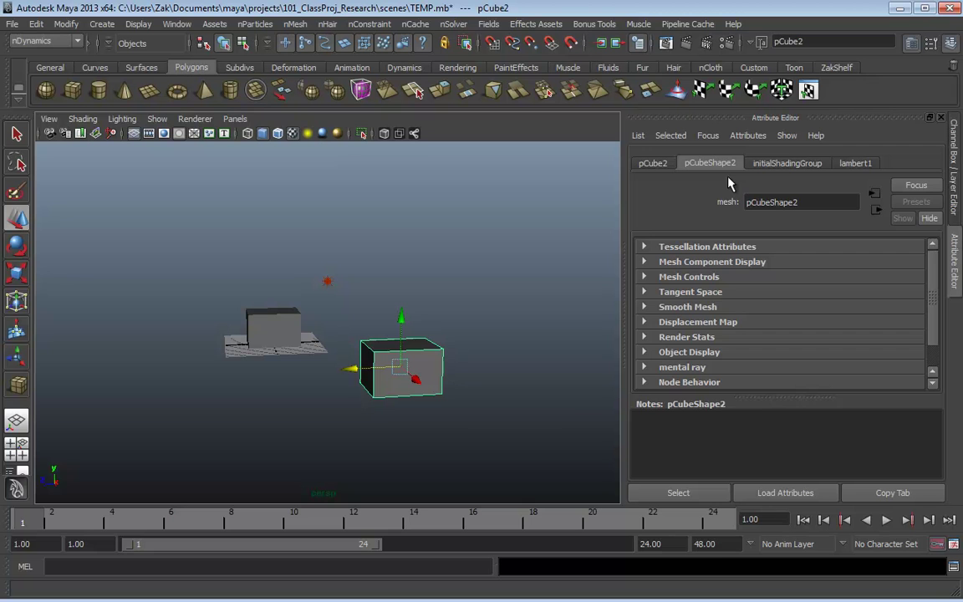
Step: Look through the duplicate cube's transform, shape, initialShadingGroup and lambert1 attributes, ending on lambert1
left_click(653, 164)
left_click(710, 163)
left_click(787, 163)
left_click(856, 163)
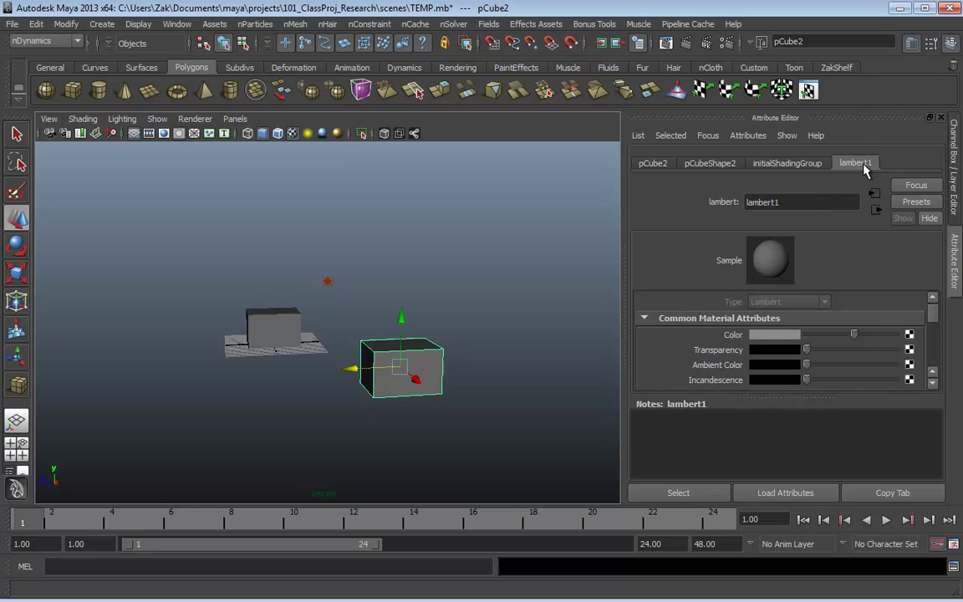
left_click(653, 164)
left_click(707, 166)
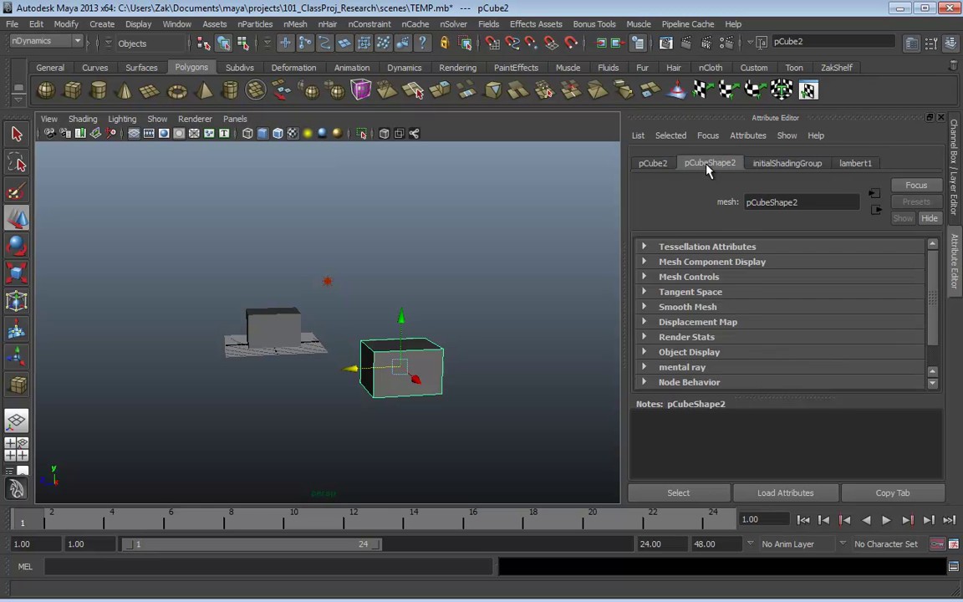
left_click(787, 163)
left_click(855, 163)
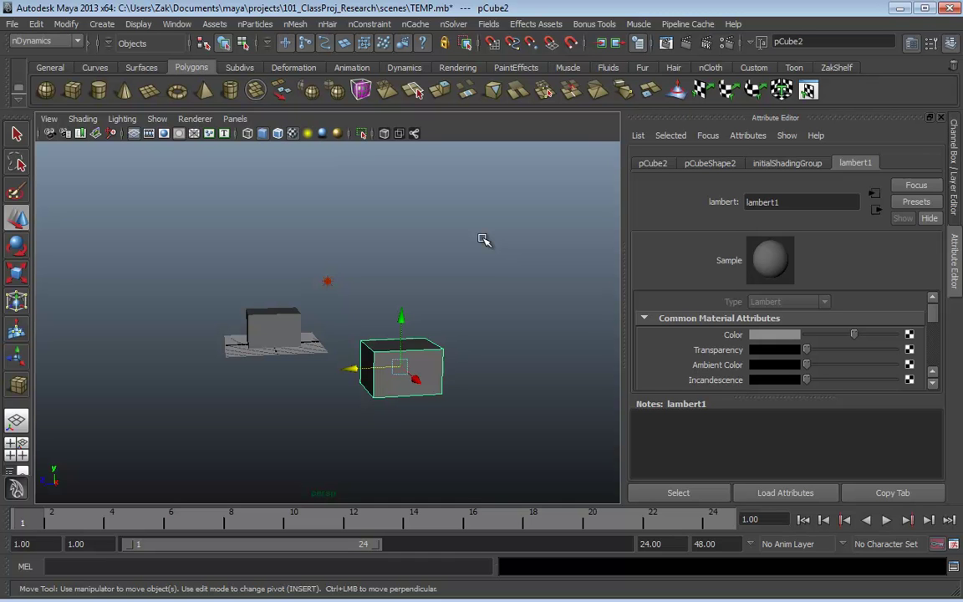
Step: Reselect the duplicate cube with its transform attributes shown, try raising it about 5.5 units in Y, and undo the move
left_click(267, 324)
left_click(380, 351)
left_click(651, 165)
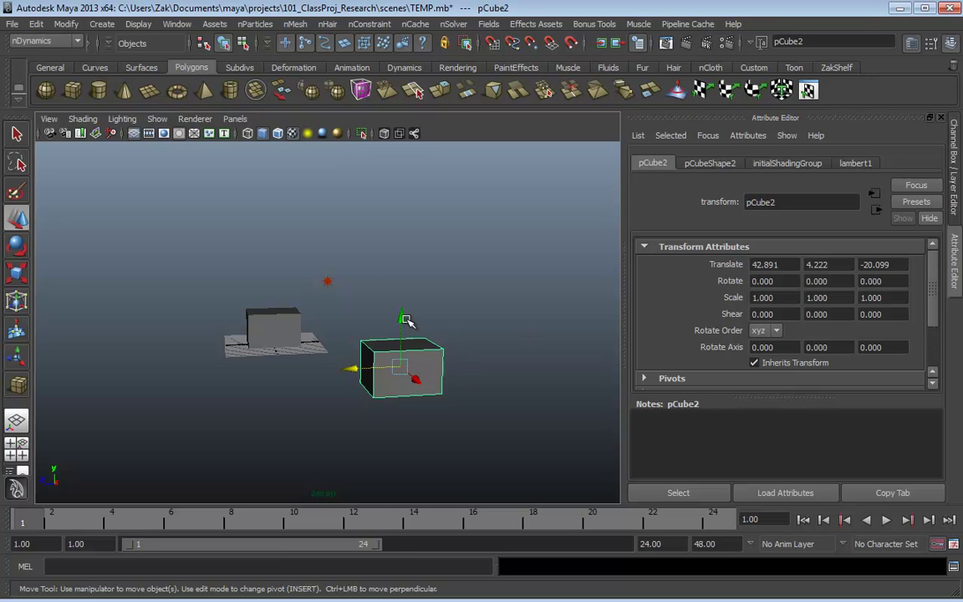
left_click_drag(406, 319, 413, 288)
key("ctrl+z")
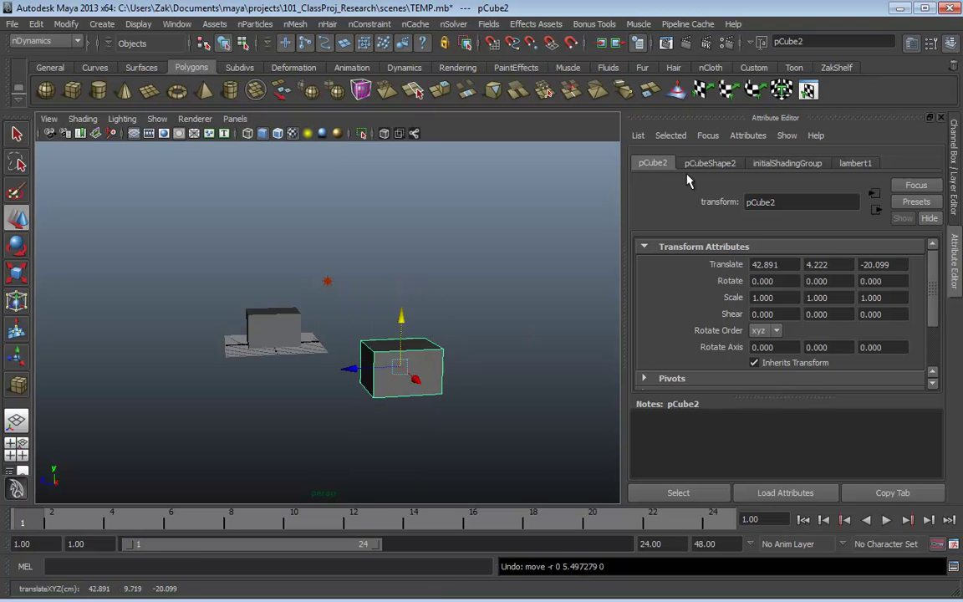
Step: Review the duplicate cube's shape, shading group and material attributes, returning to its transform attributes
left_click(707, 164)
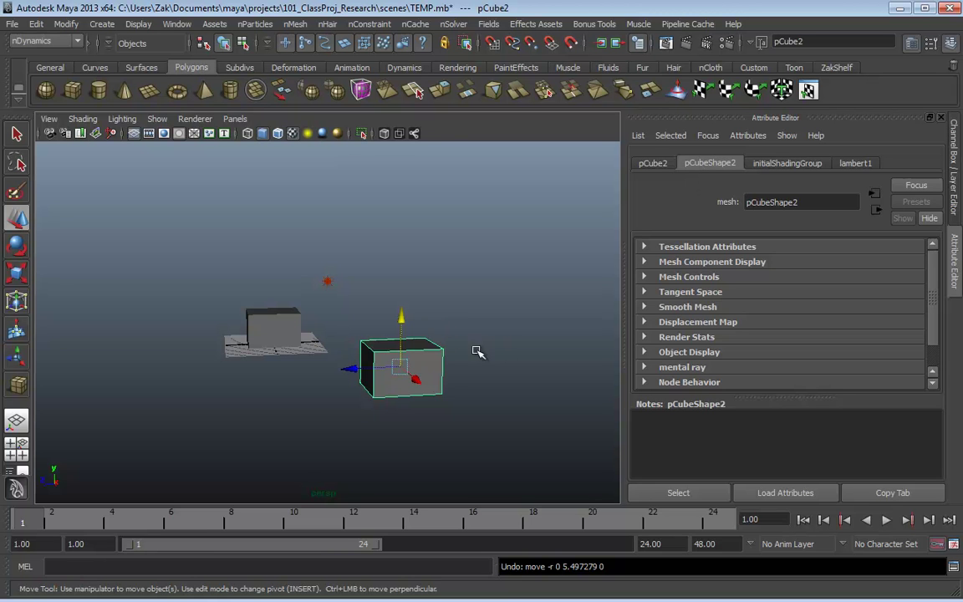
left_click(784, 164)
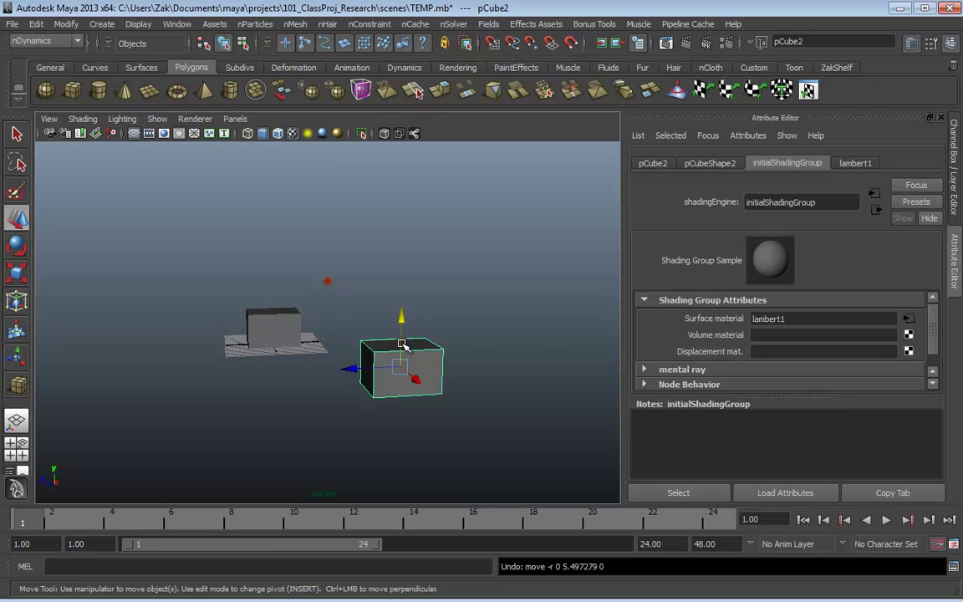
left_click(854, 163)
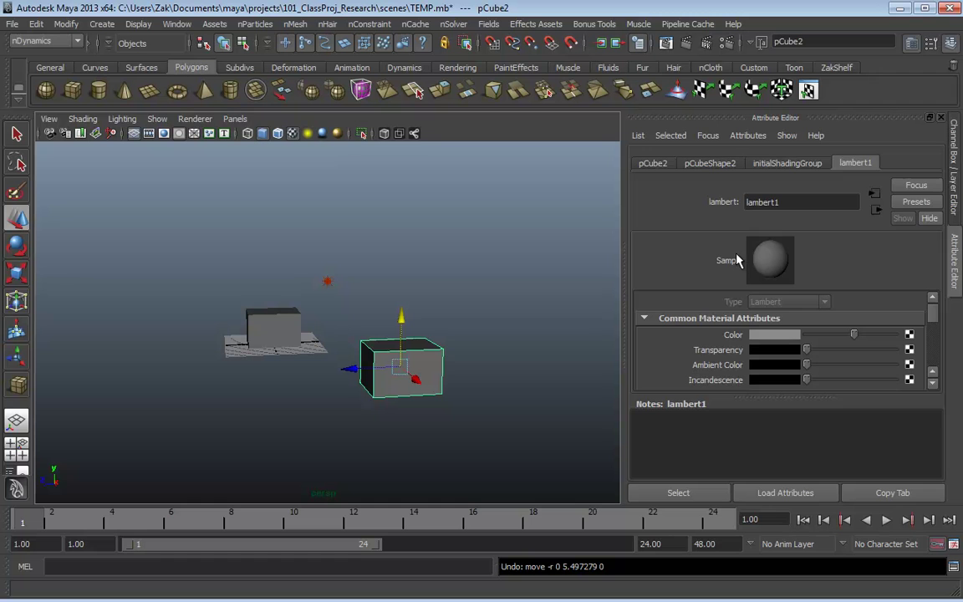
left_click(778, 164)
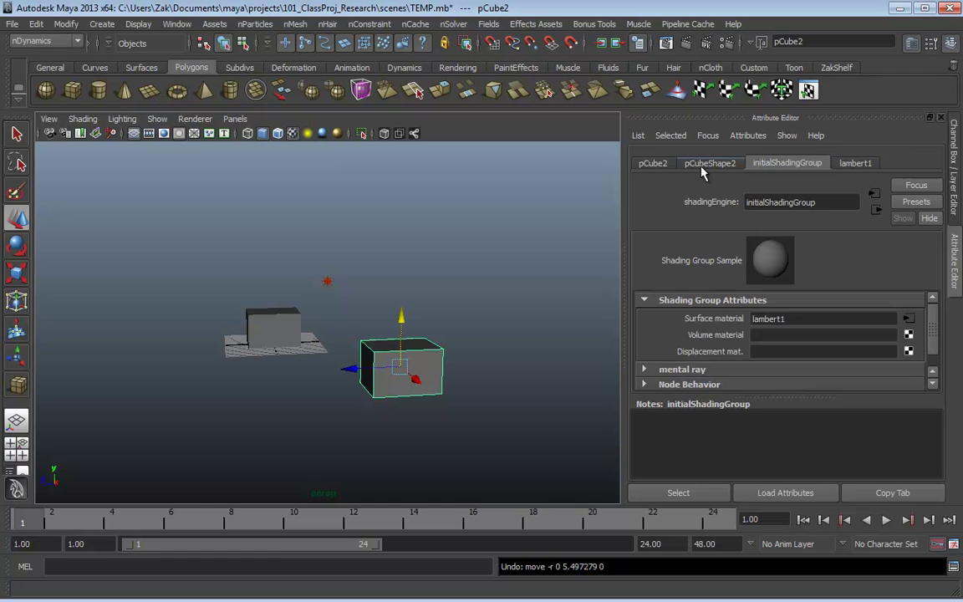
left_click(694, 167)
left_click(656, 167)
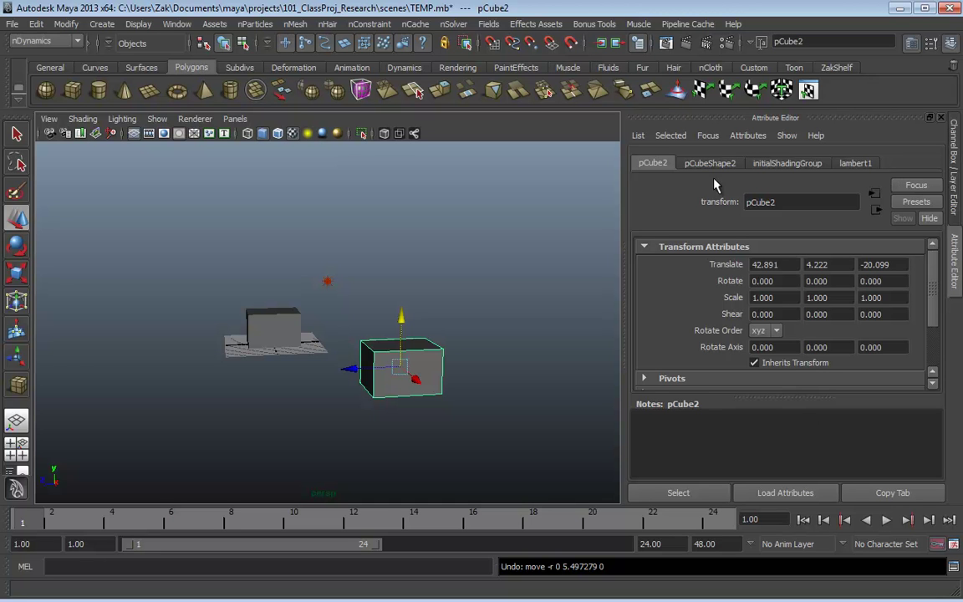
Step: Add the note "This block is important for some strange reason." to pCube2, then deselect and reselect the cube to check it
left_click(754, 439)
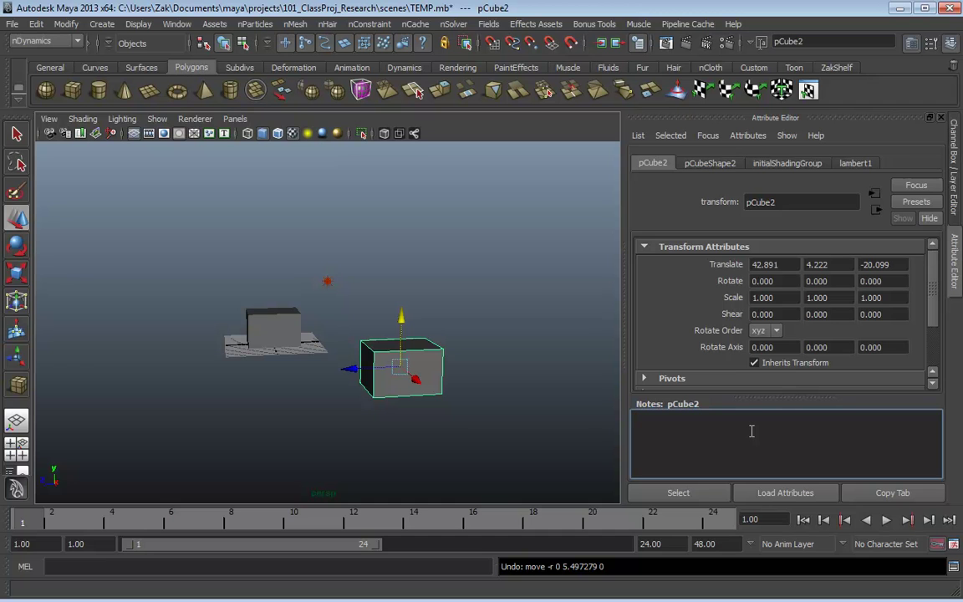
type("This block is important for some strange reason.")
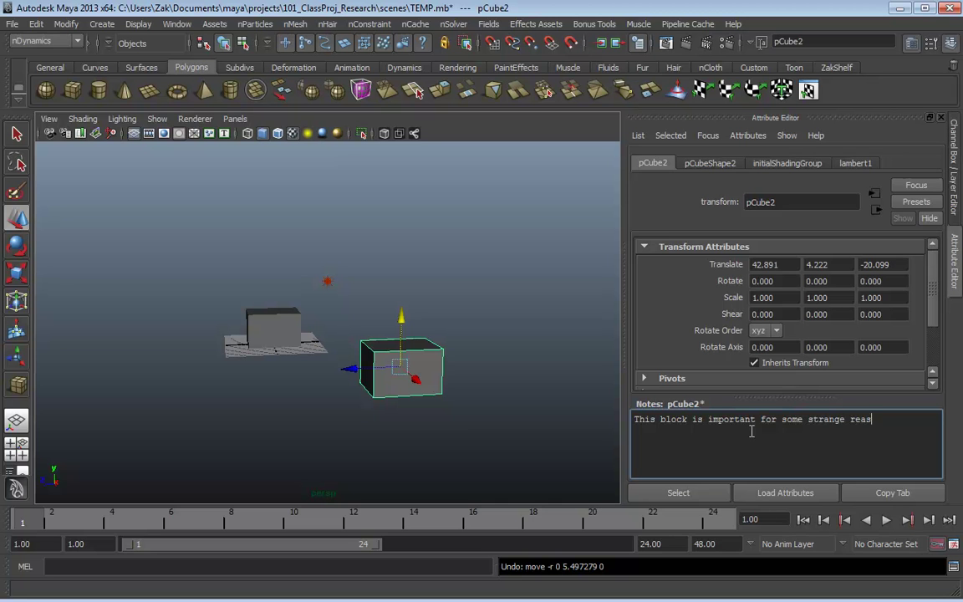
left_click(474, 260)
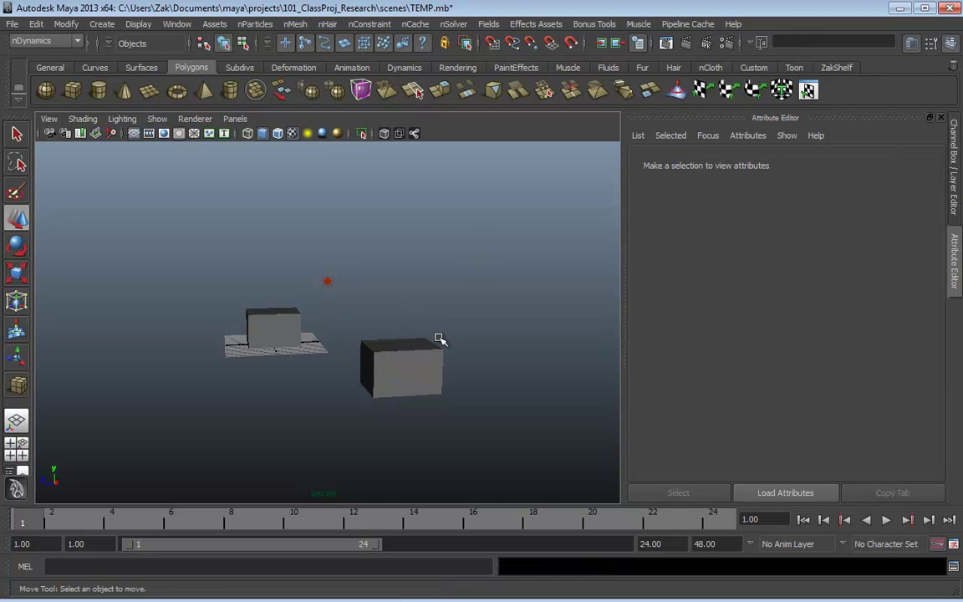
left_click(259, 314)
left_click(368, 351)
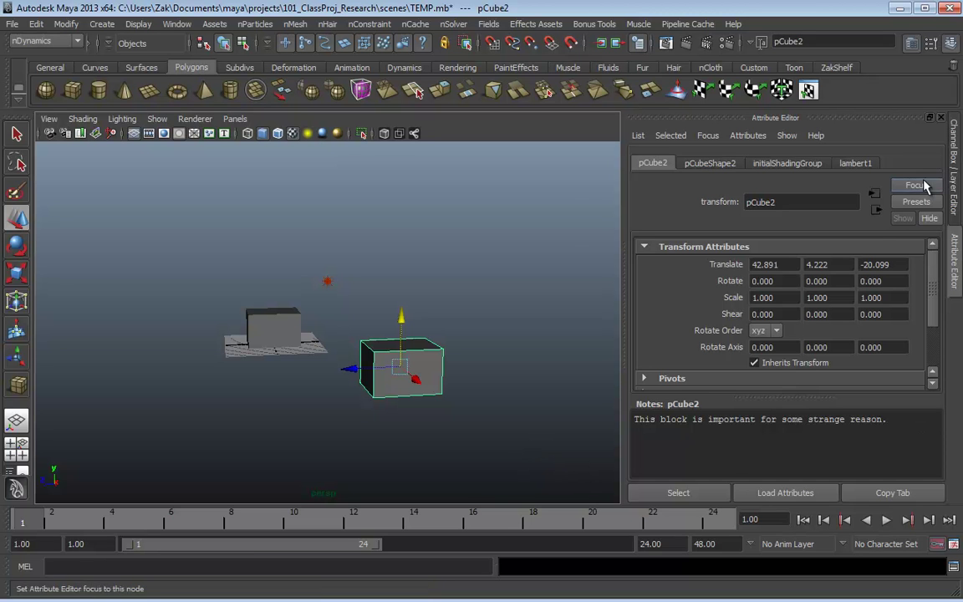
Step: Bring back the Channel Box / Layer Editor and play the timeline forward and backward, stopping at frame 11
left_click(954, 194)
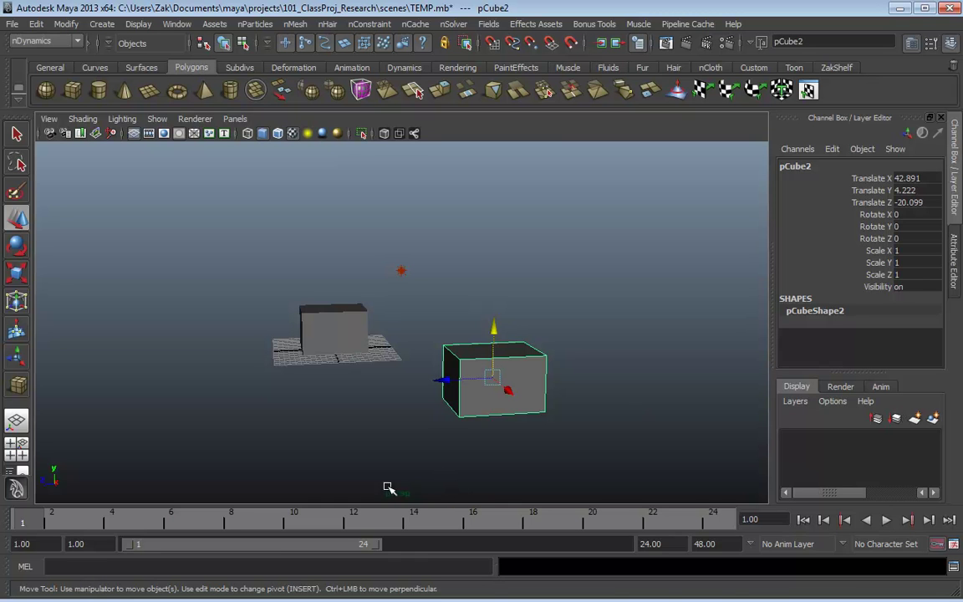
key("alt+v")
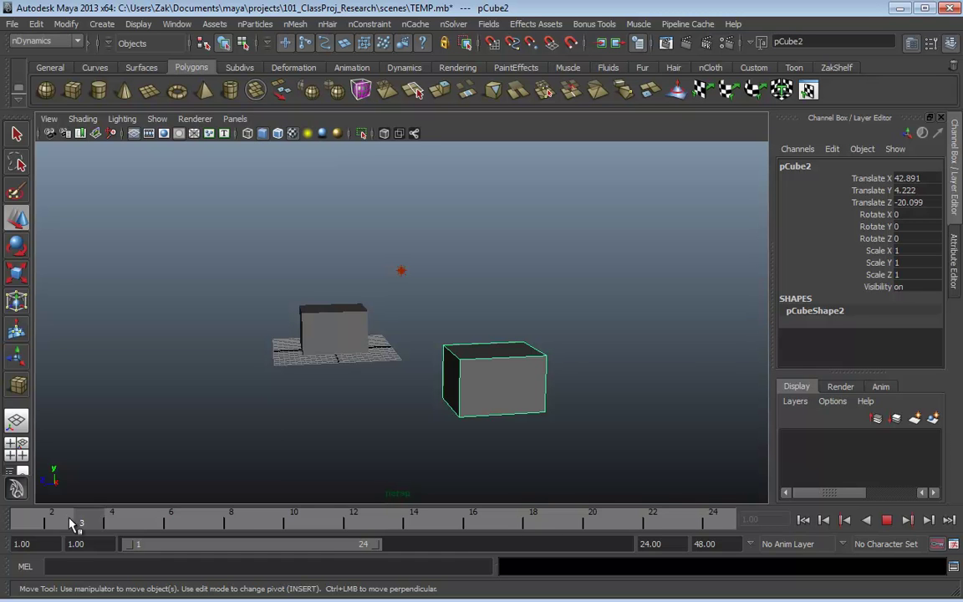
left_click(28, 523)
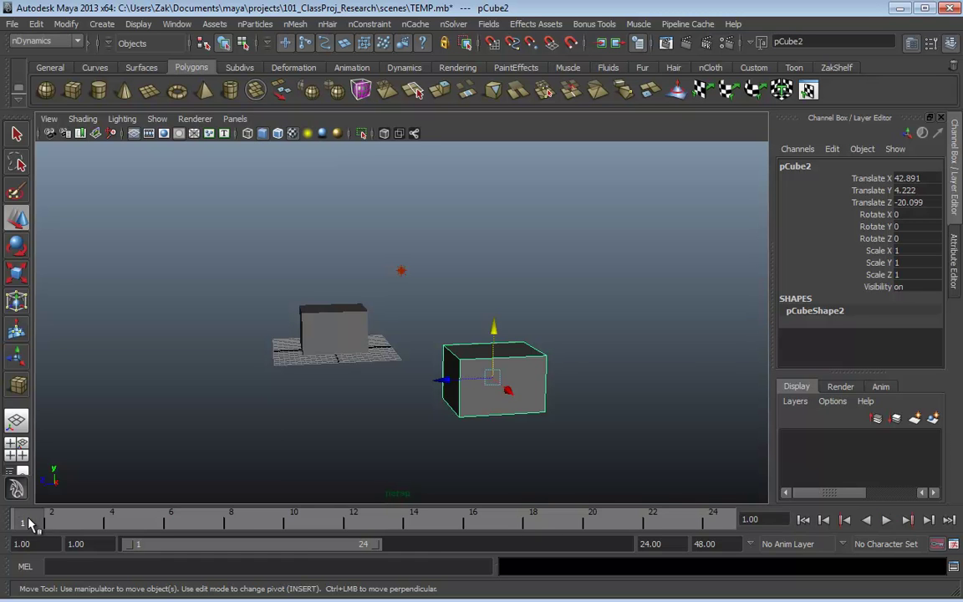
key("alt+v")
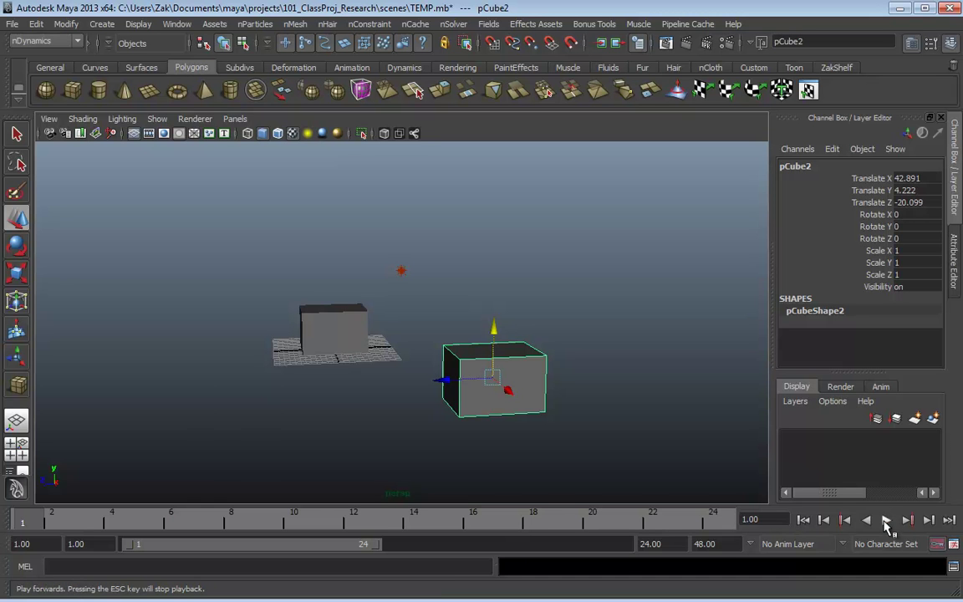
left_click(886, 522)
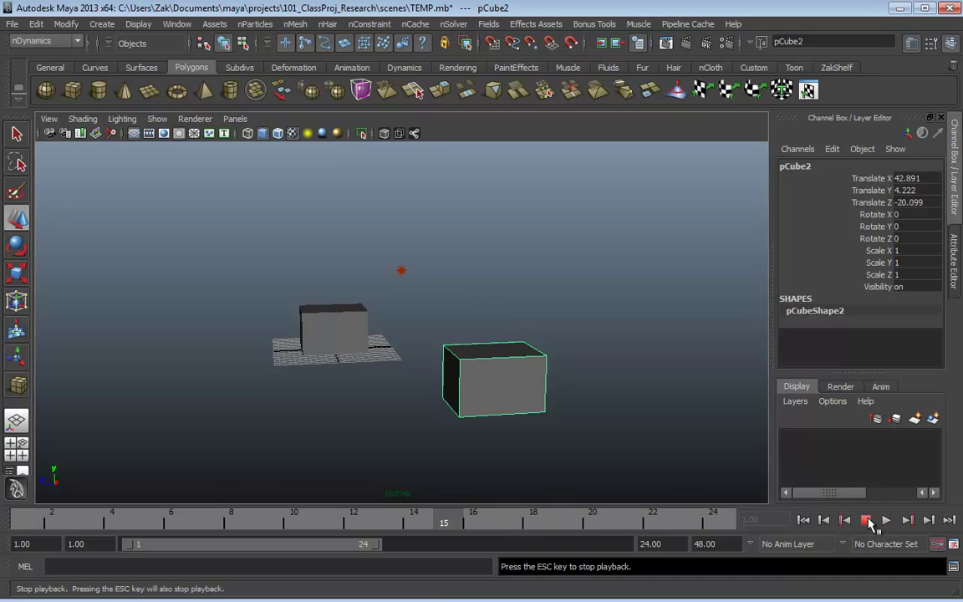
left_click(865, 520)
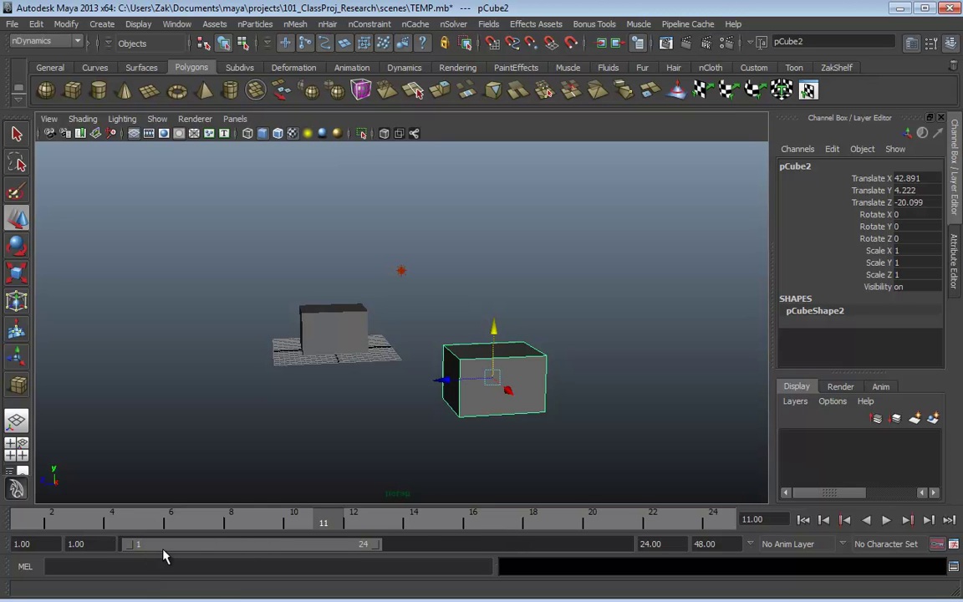
Step: Shorten the playback range to end at frame 23, and adjust it to frames 8–34 with the range slider
mouse_move(378, 546)
left_mouse_down()
mouse_move(633, 548)
mouse_move(232, 545)
mouse_move(400, 548)
mouse_move(364, 546)
left_mouse_up()
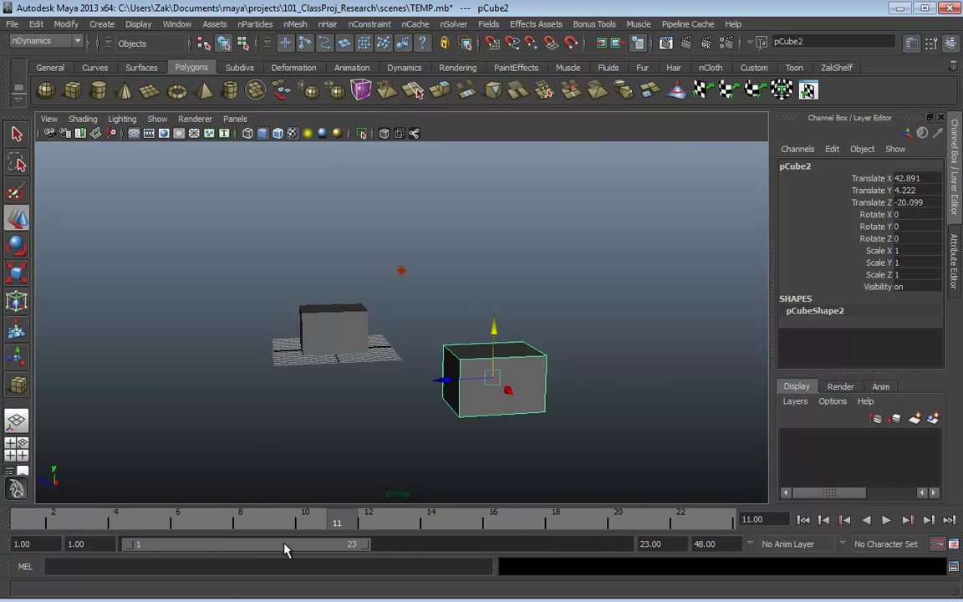
left_click_drag(271, 549, 202, 548)
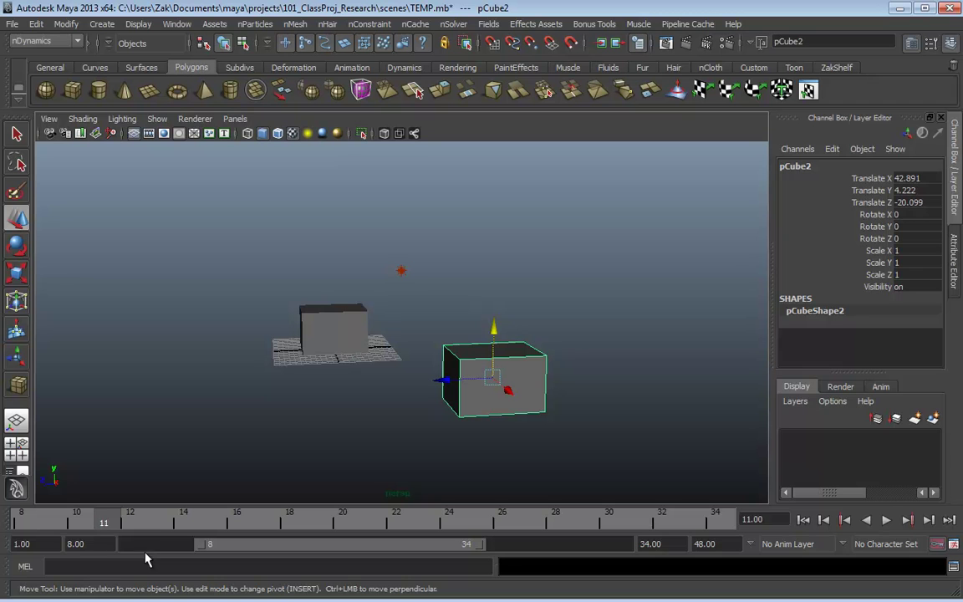
left_click(14, 544)
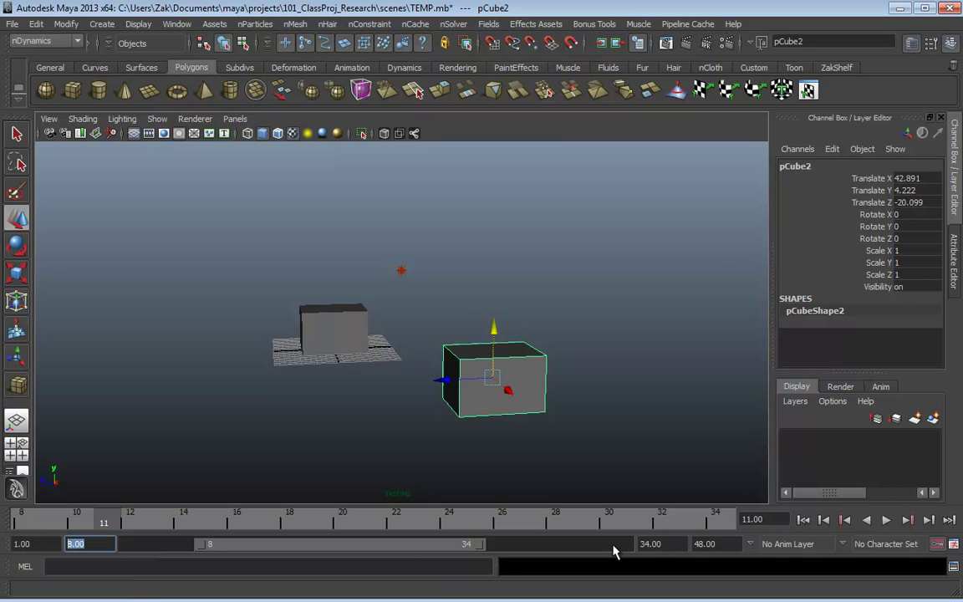
left_click(650, 545)
left_click(713, 544)
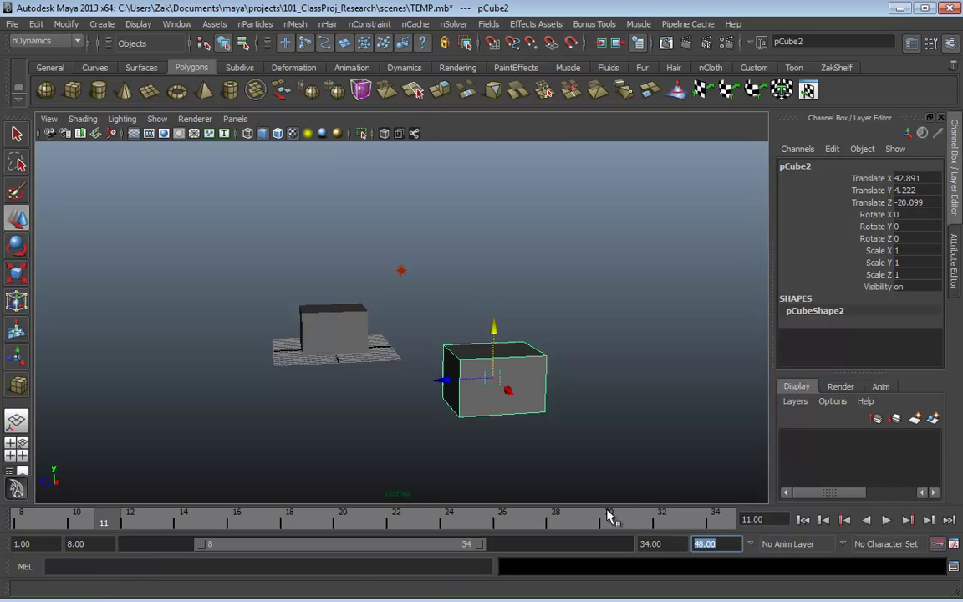
left_click(7, 545)
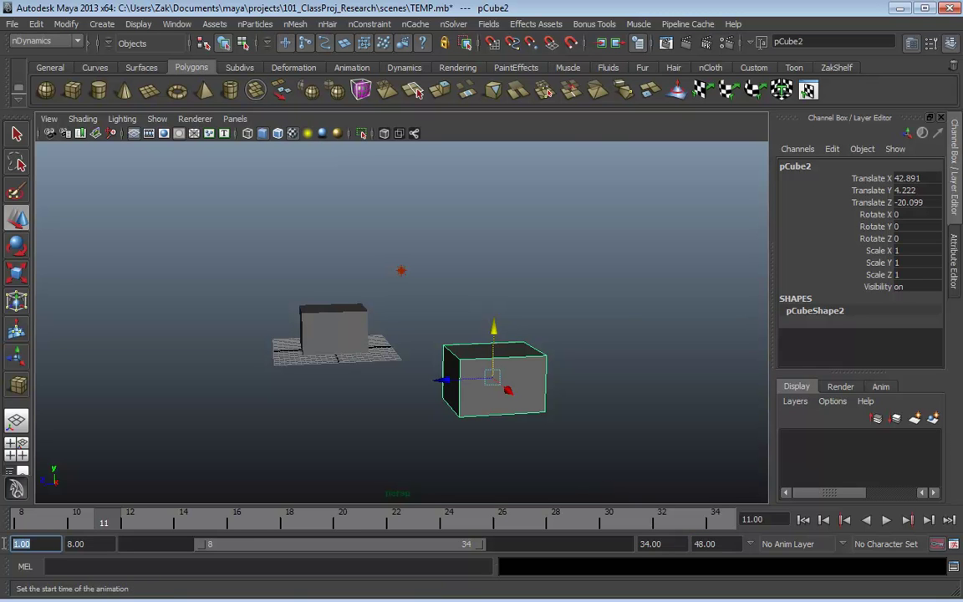
Step: Set the animation end time to frame 90
left_click(716, 544)
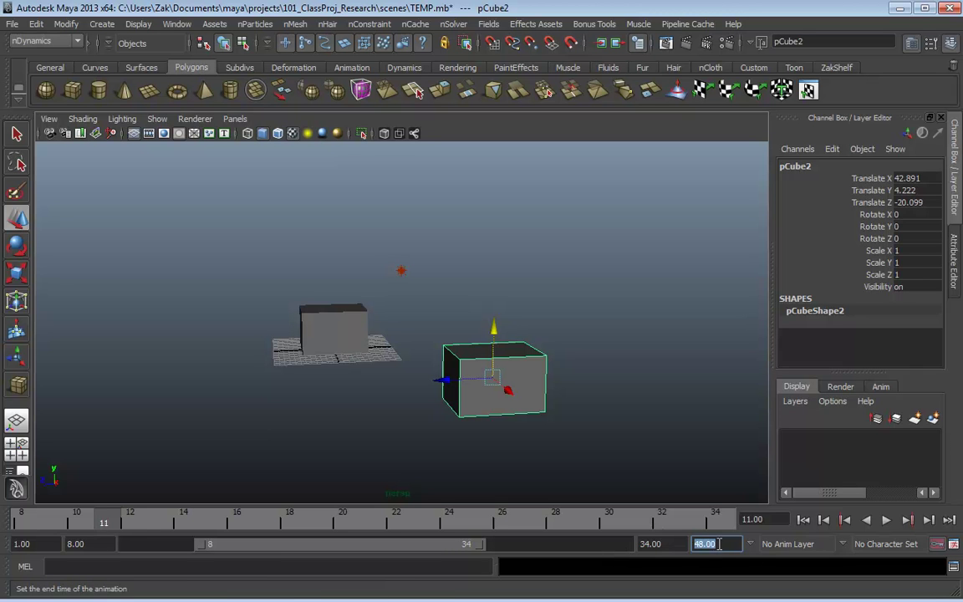
type("90")
key("Return")
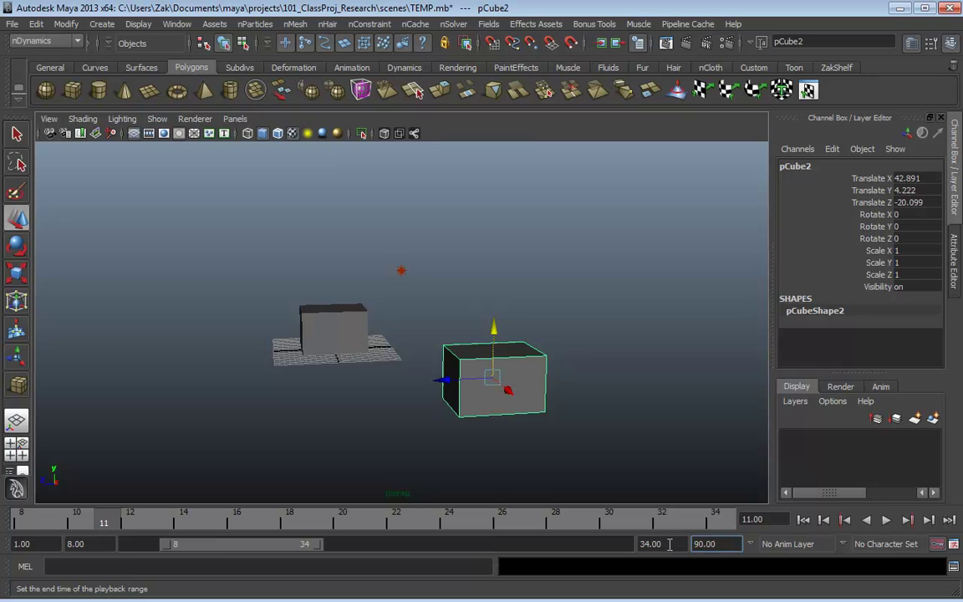
Step: Slide the playback range along to start at frame 25, and extend its end to frame 66
left_click(21, 544)
left_click(705, 543)
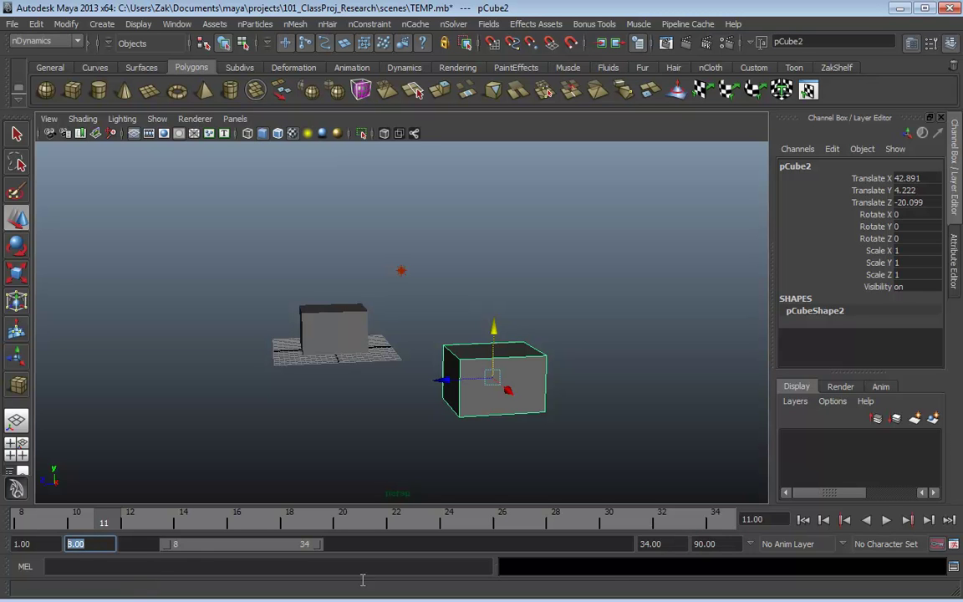
key("shift+Tab")
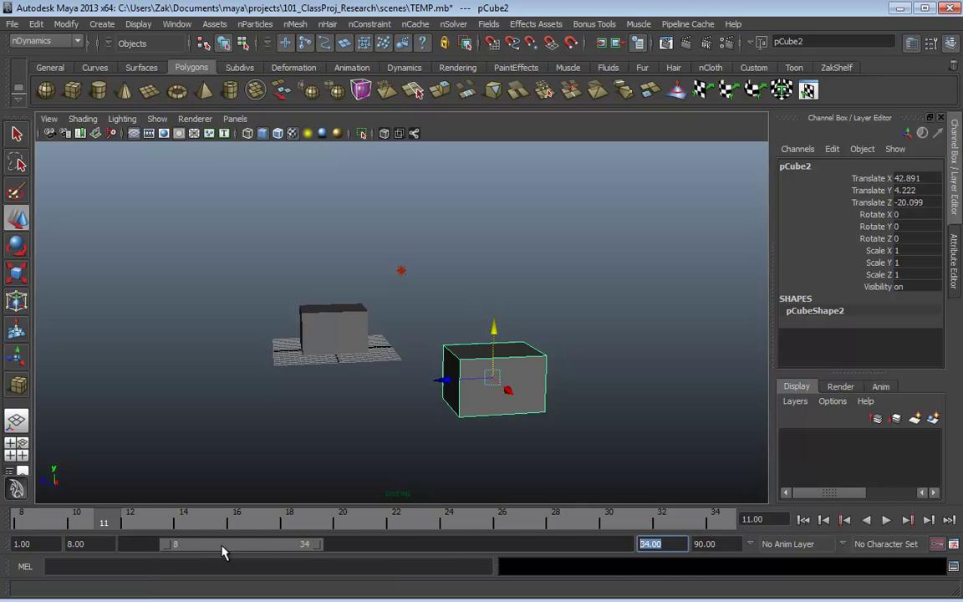
left_click_drag(223, 550, 316, 545)
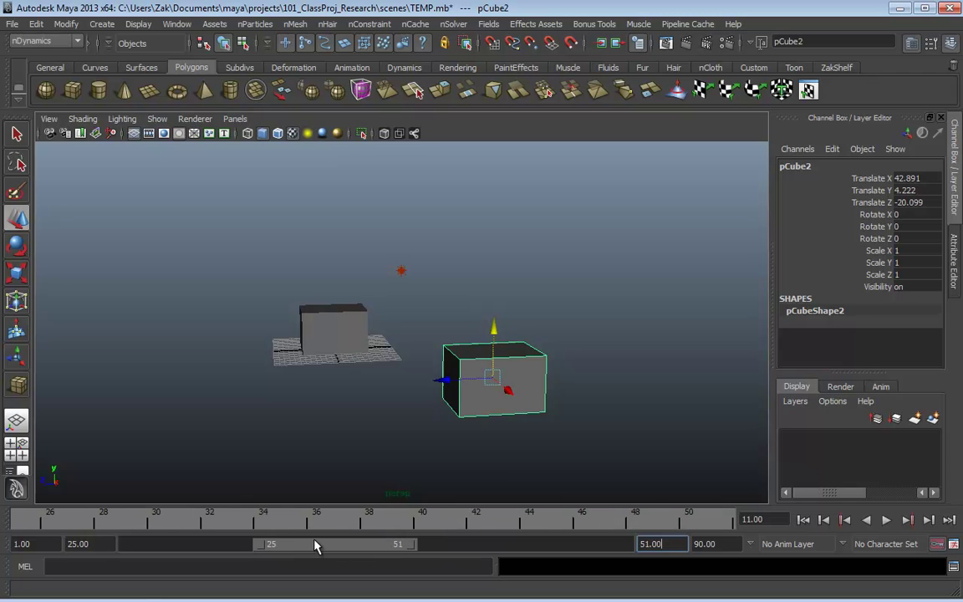
left_click_drag(410, 544, 490, 545)
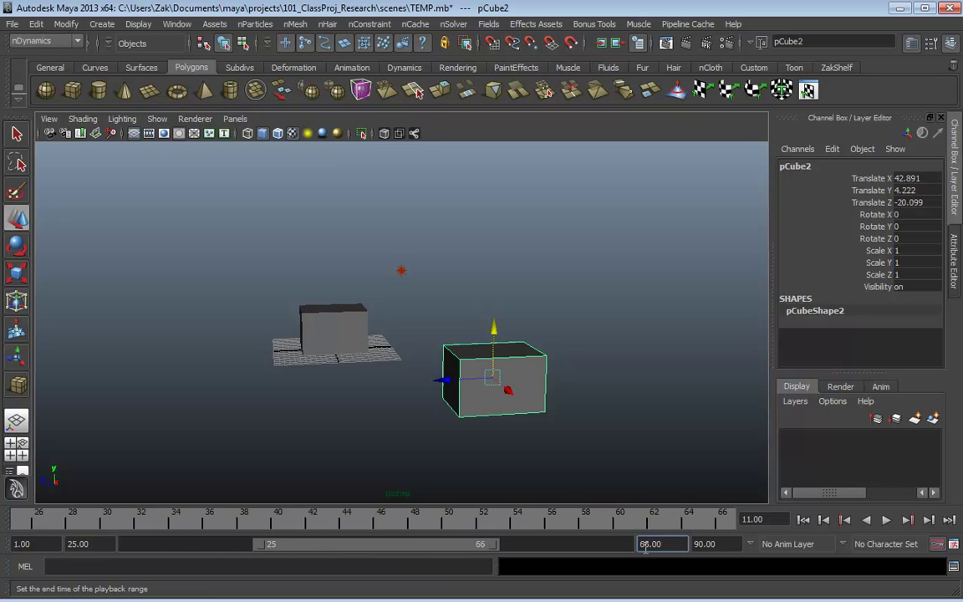
Step: Set the playback range to start at frame 30 and end at frame 45
double_click(92, 543)
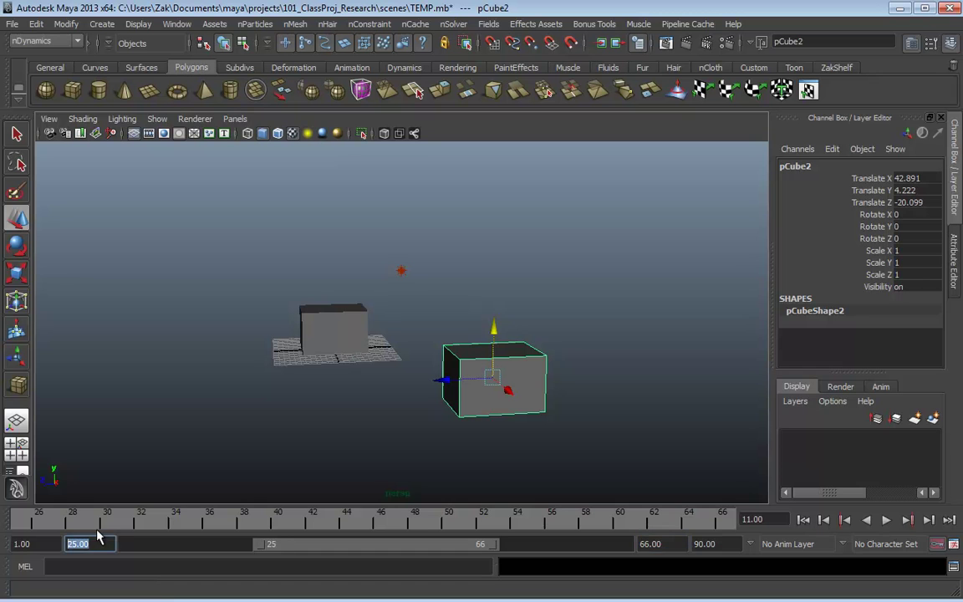
type("30")
key("Tab")
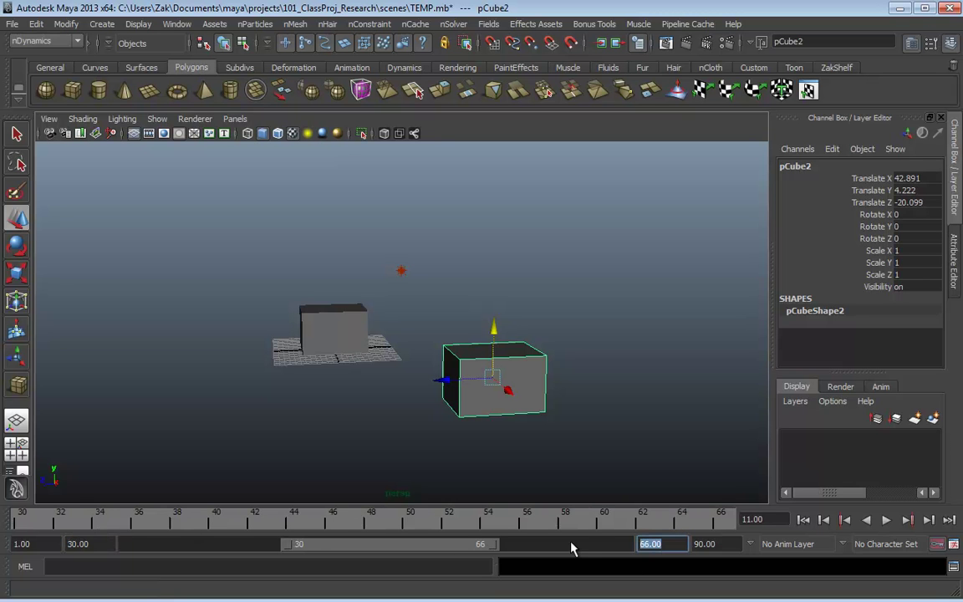
type("45")
key("Return")
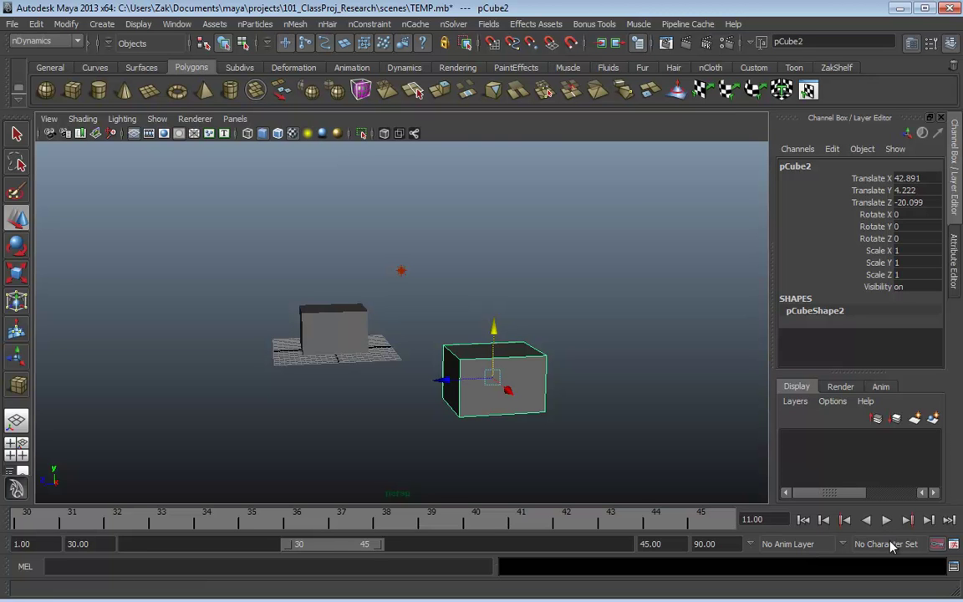
Step: Turn off automatic keyframing and open the animation preferences
left_click(937, 544)
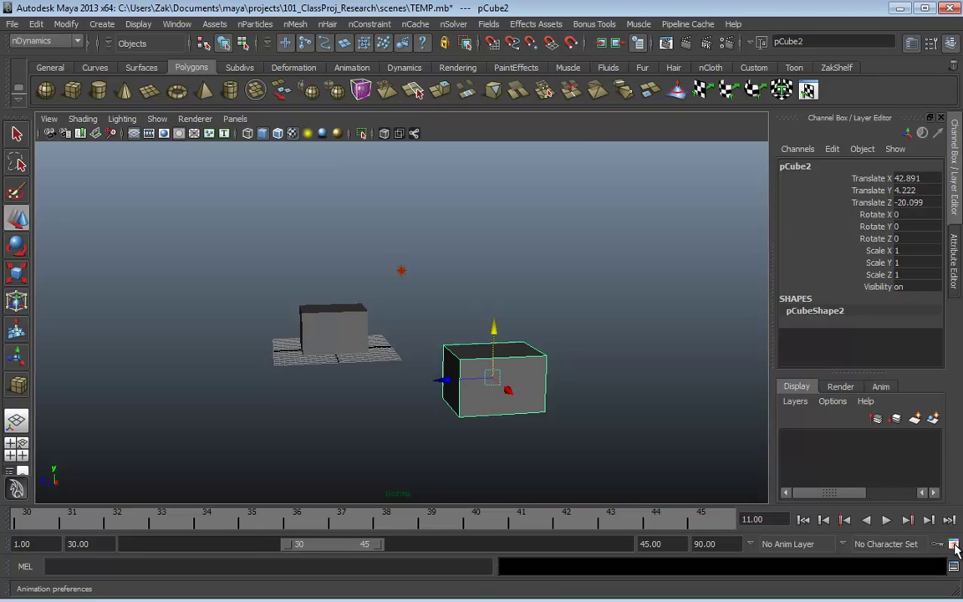
left_click(954, 544)
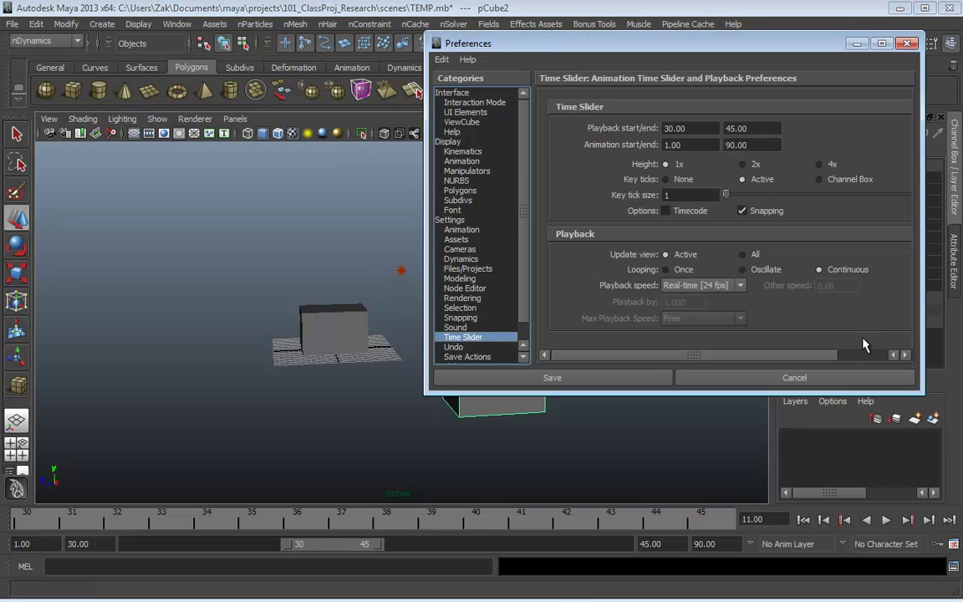
Step: Review the Interface, Display and Settings preference categories, finish on the working units, and save the preferences
left_click(464, 95)
left_click(473, 102)
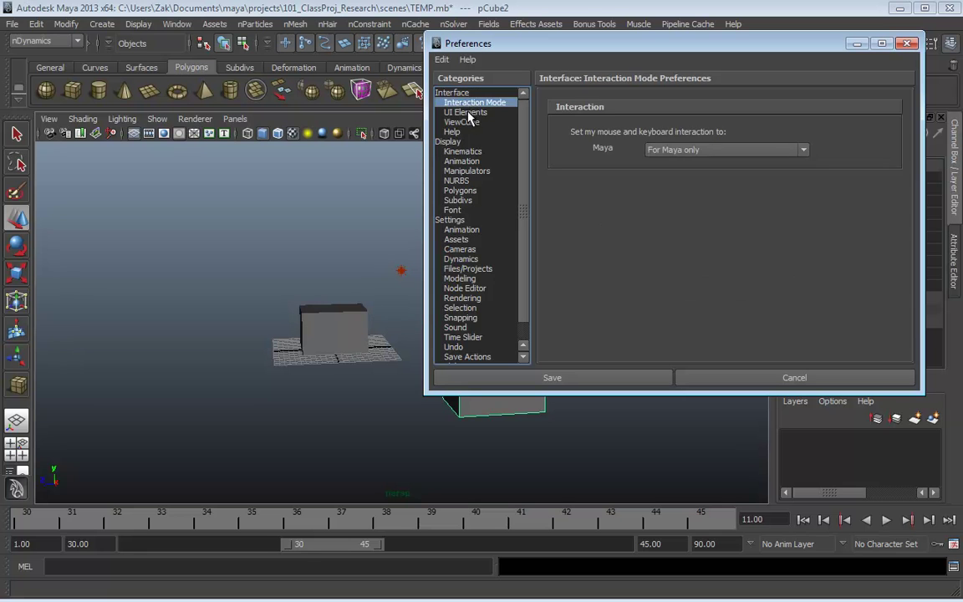
left_click(461, 122)
left_click(452, 132)
left_click(461, 161)
left_click(463, 201)
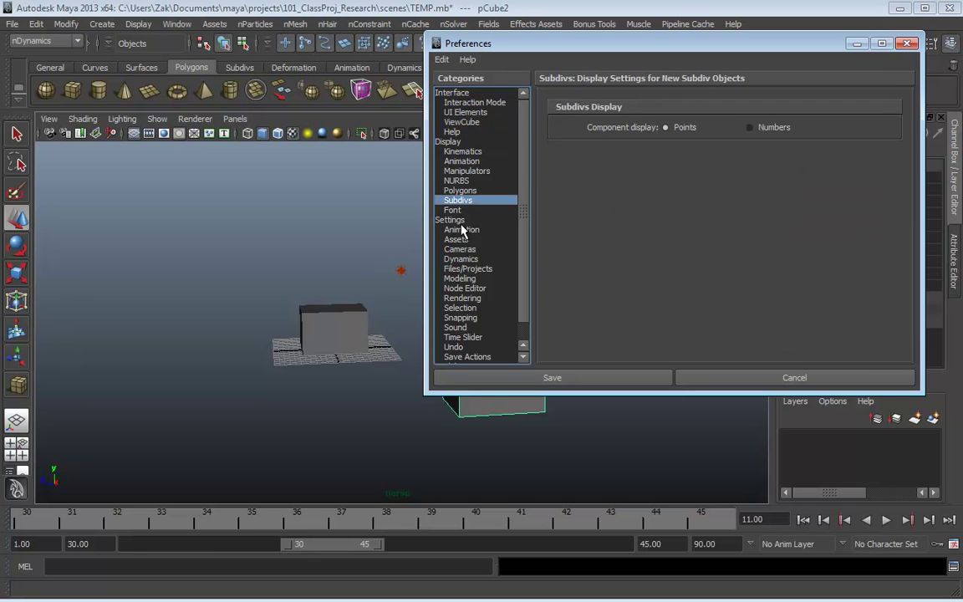
left_click(462, 230)
left_click(454, 220)
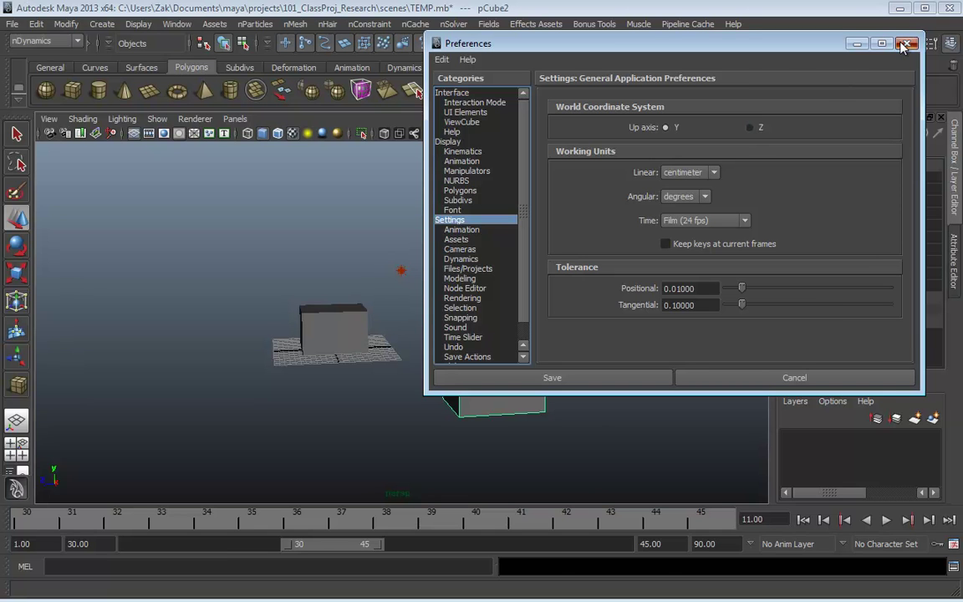
left_click(552, 377)
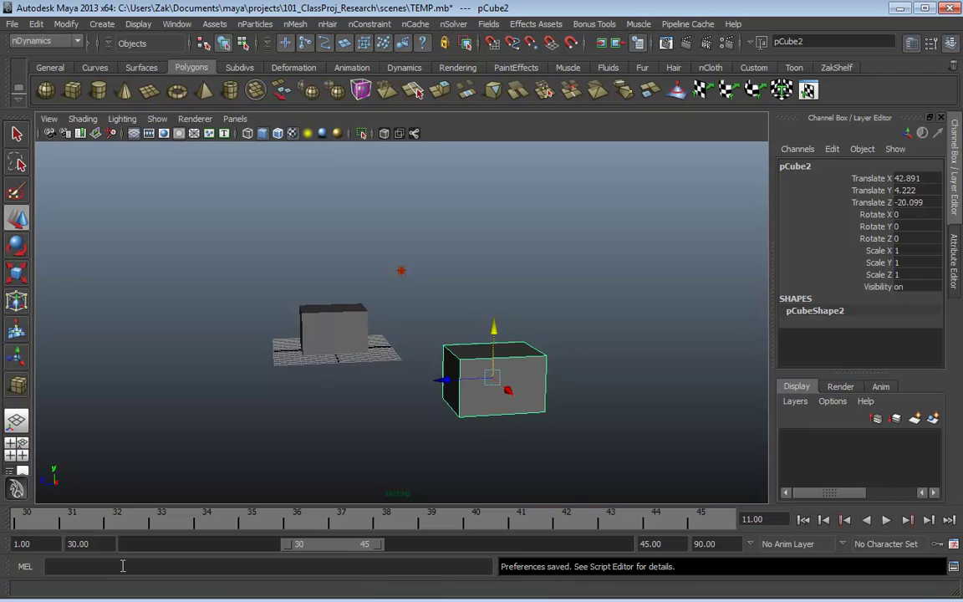
Step: Move the original cube, pCube1, along Z to about 34, away from the grid
left_click(344, 336)
left_click_drag(278, 330, 103, 337)
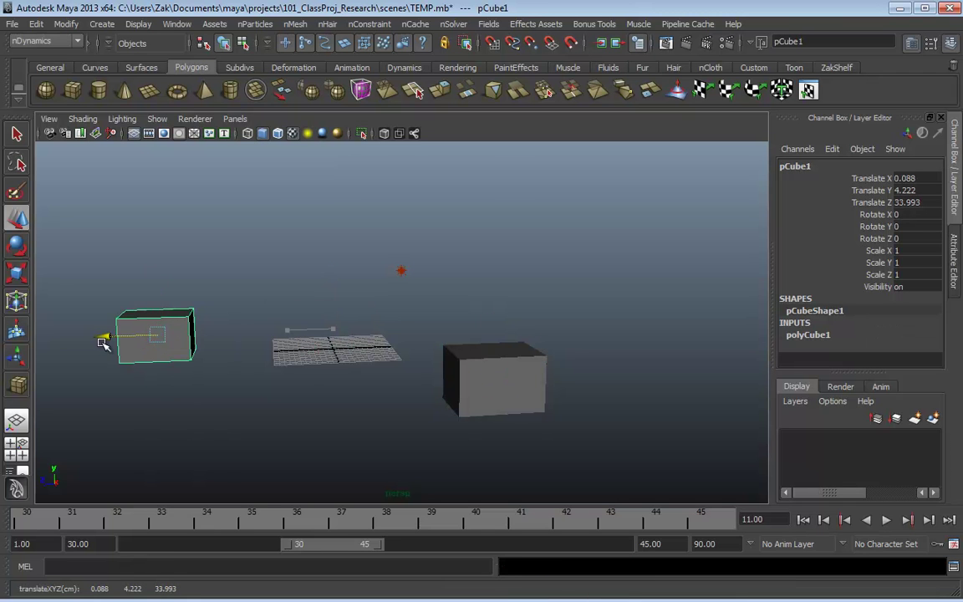
Step: Switch the command line to Python and back to MEL, and create a NURBS sphere with the command "sphere;"
left_click(24, 568)
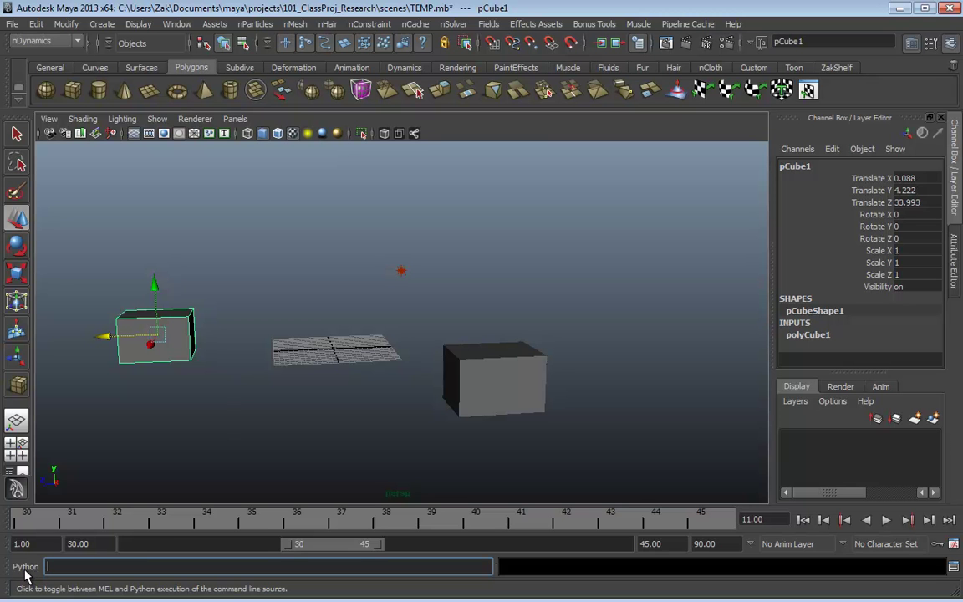
left_click(25, 568)
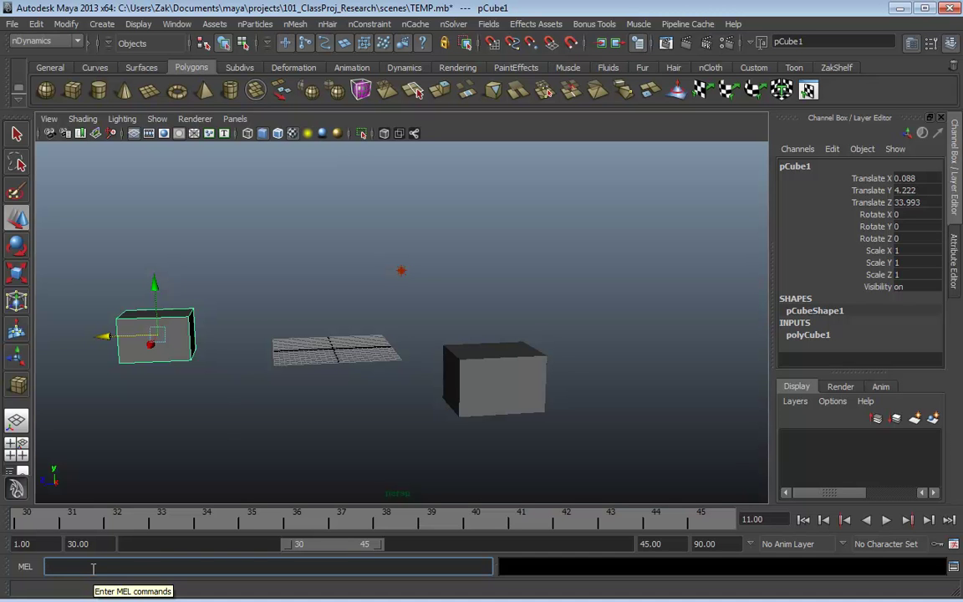
type("sphere;")
key("Return")
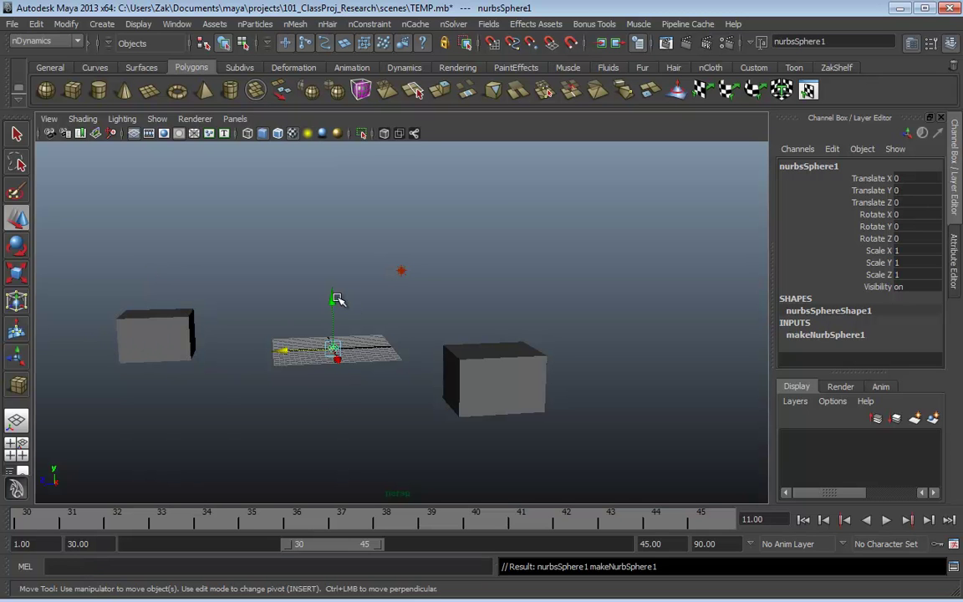
Step: Raise the NURBS sphere to about 20.2 in Y, frame it in the view, and delete it
left_click_drag(332, 287, 407, 248)
key("f")
right_click_drag(407, 248, 392, 344, "alt")
left_click_drag(391, 344, 409, 362, "alt")
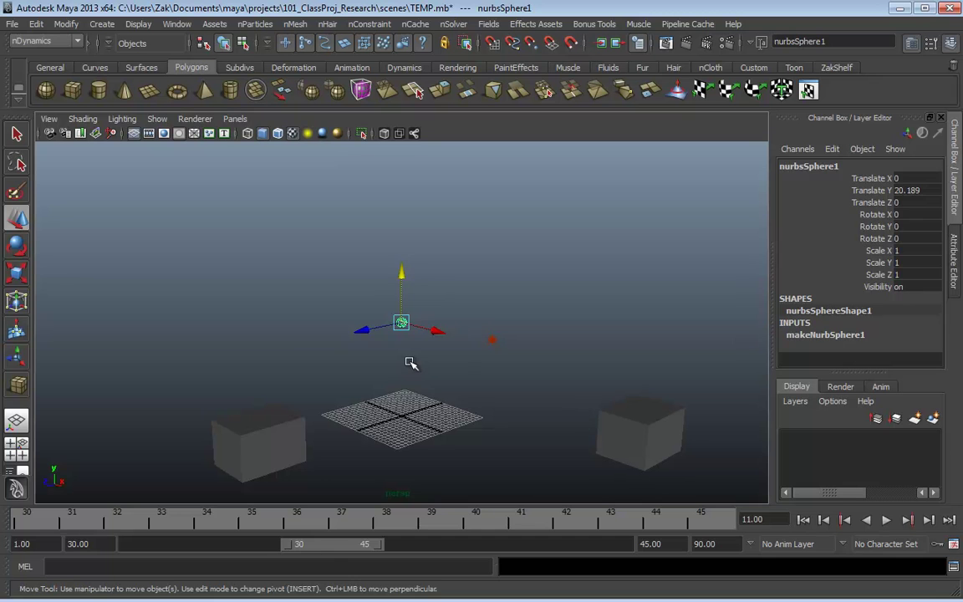
left_click(411, 362)
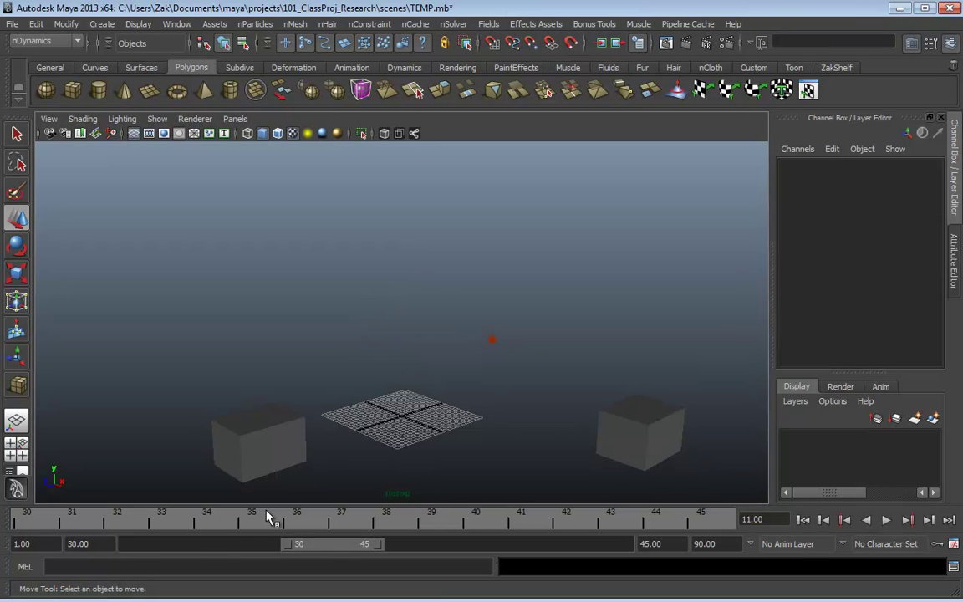
Step: Run the MEL command "sphere" to create a NURBS sphere at the origin
left_click(263, 563)
type("sphere")
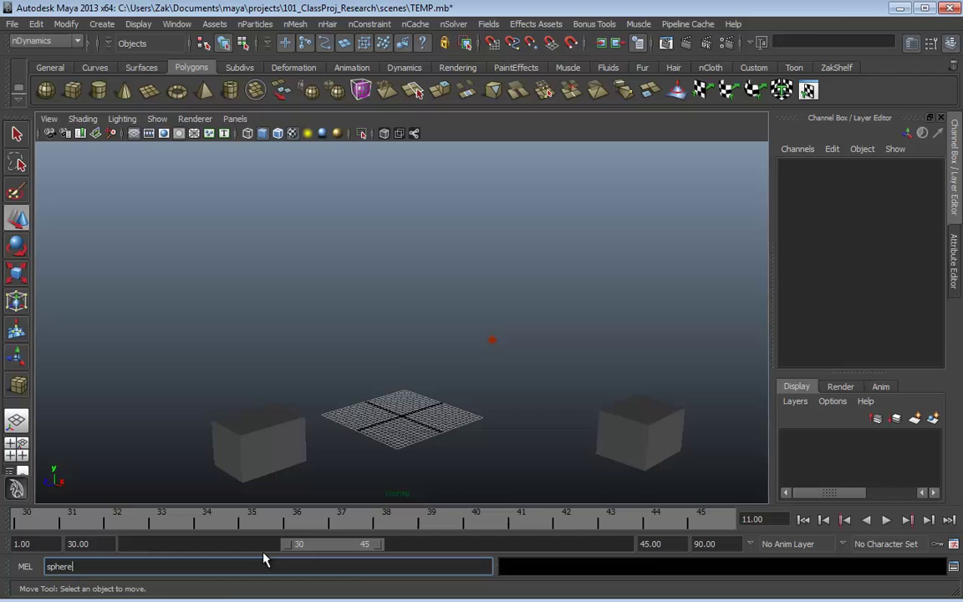
key("Return")
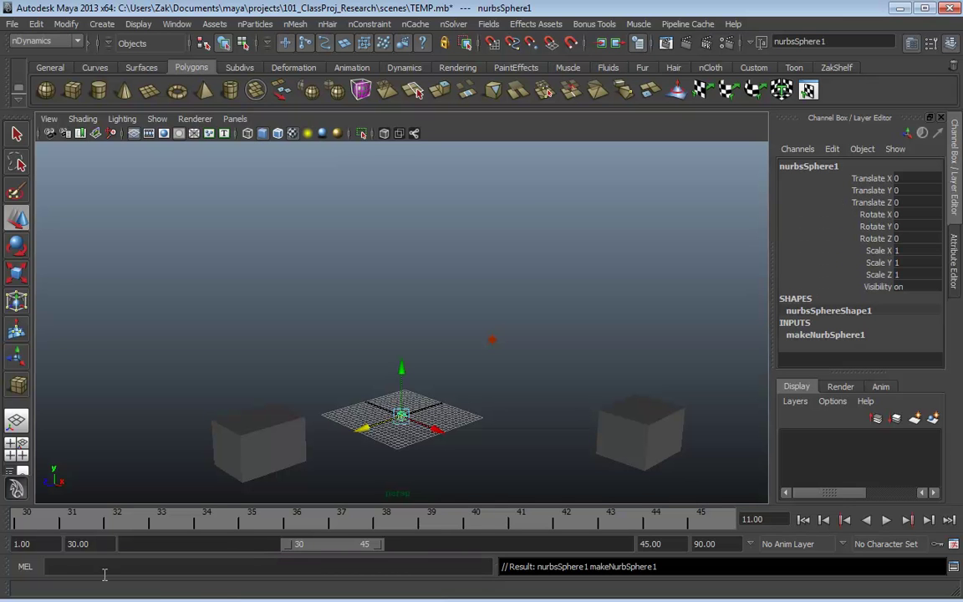
left_click(79, 566)
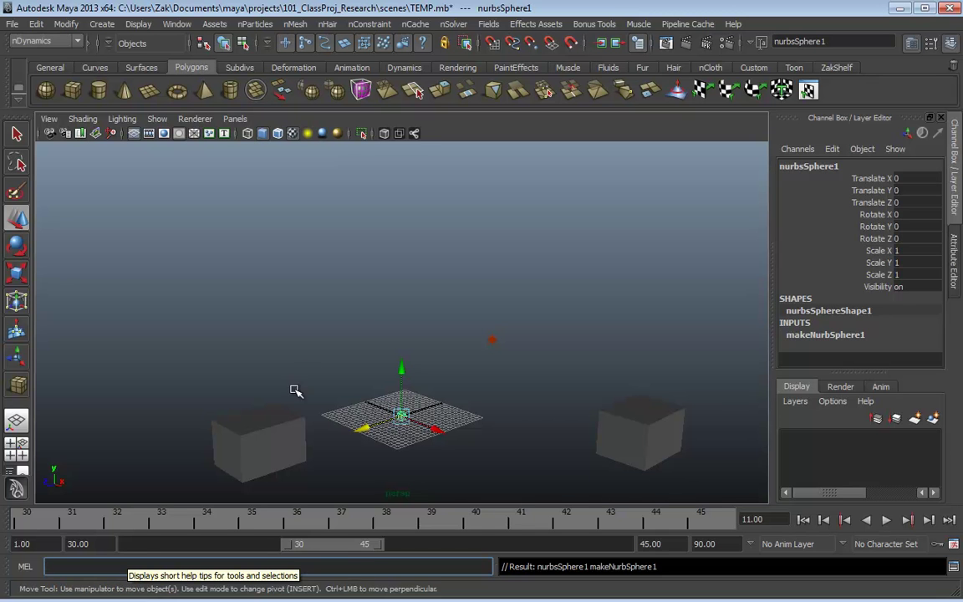
Step: Deselect the sphere, and select and deselect pCube1 to compare the help line's tips for the Move tool
left_click(318, 289)
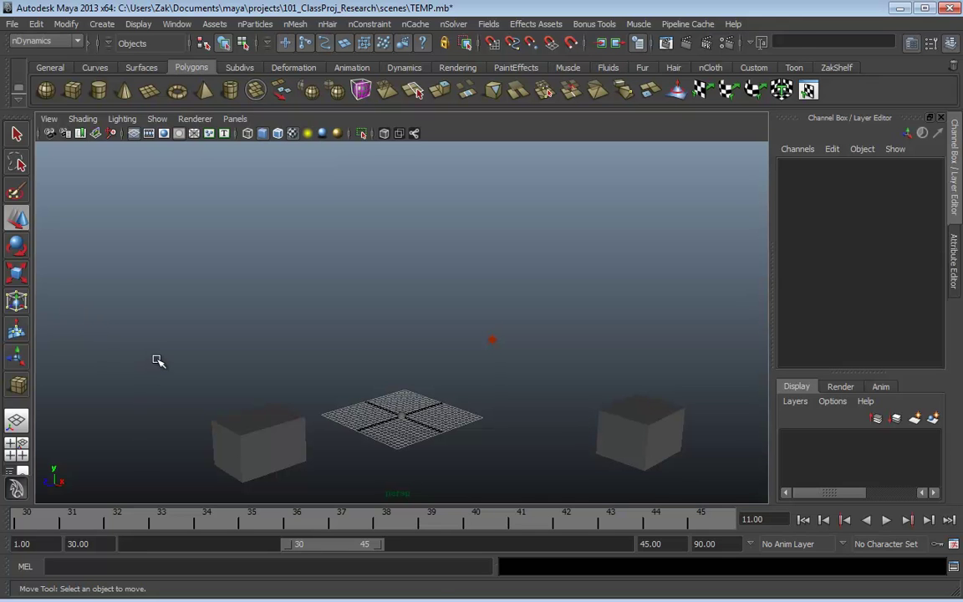
left_click(268, 427)
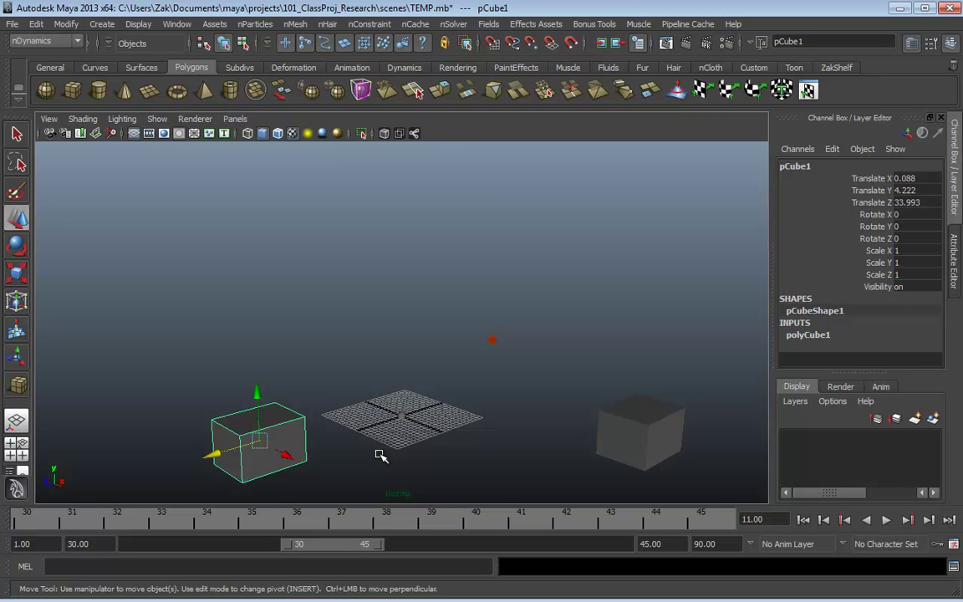
left_click(356, 281)
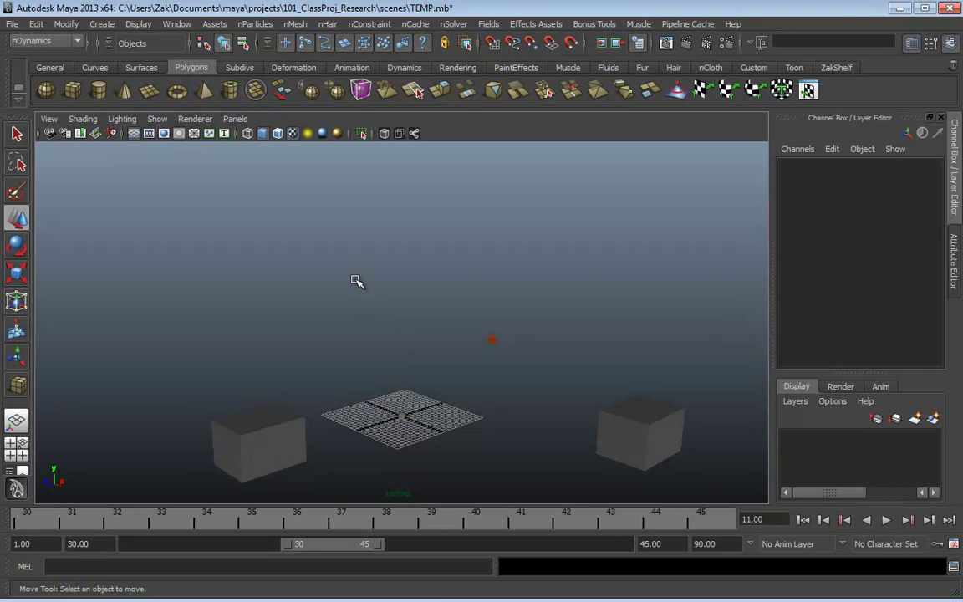